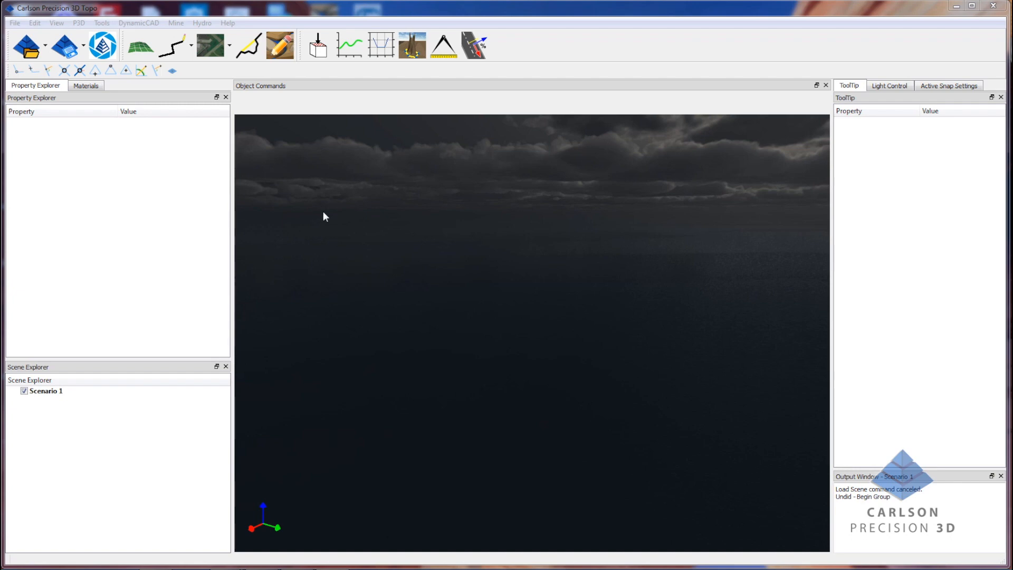
Load the Kentucky.p3d scene file from the Kentucky LIDAR folder
{"action": "left_click", "coordinate": [46, 46]}
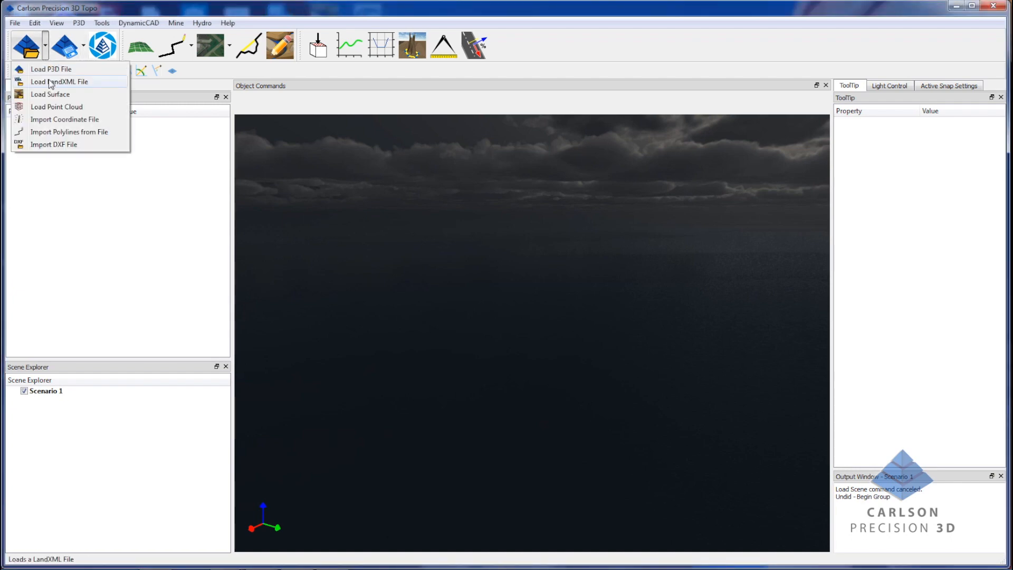
{"action": "left_click", "coordinate": [47, 70]}
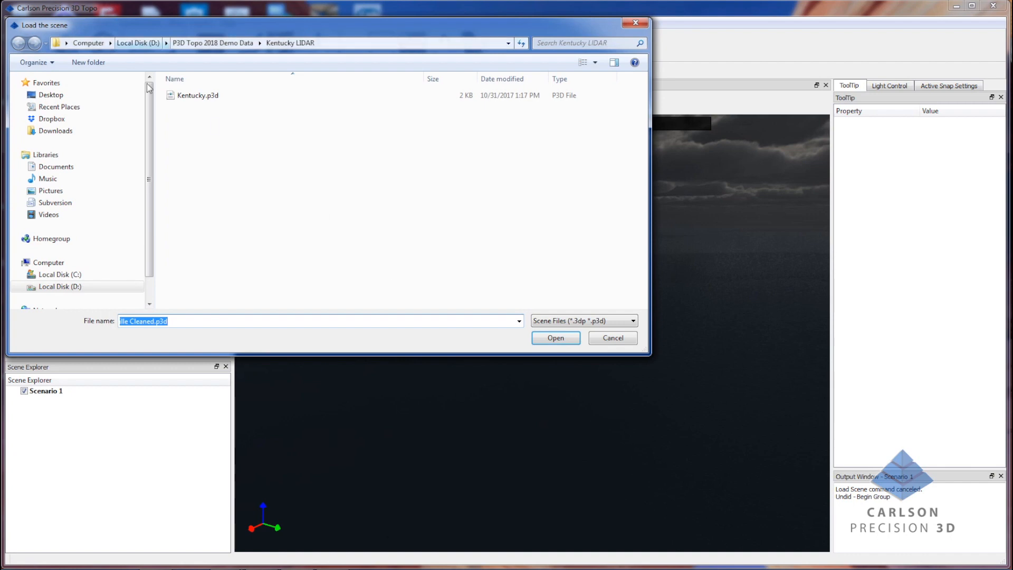
{"action": "left_click", "coordinate": [199, 96]}
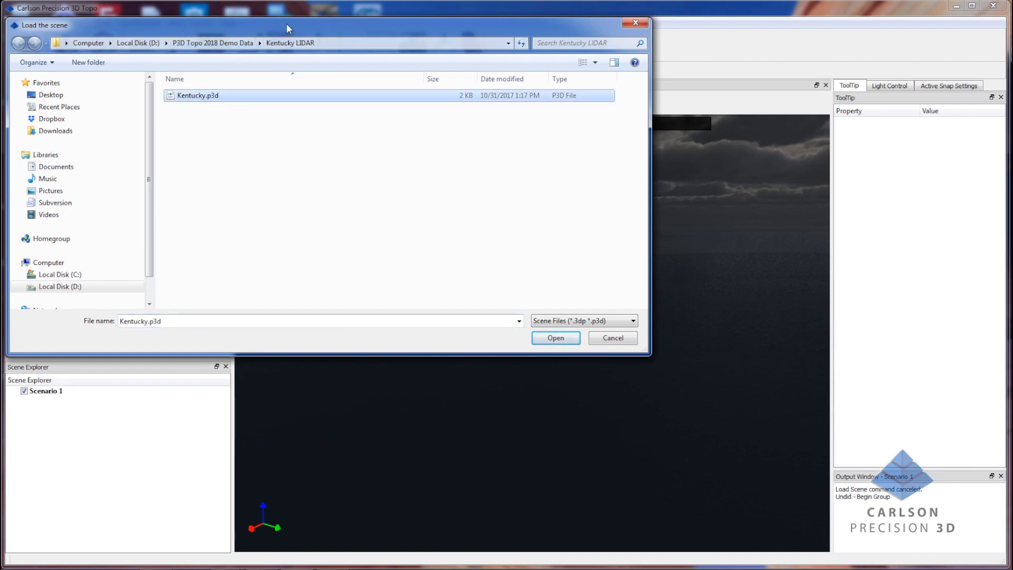
{"action": "left_click_drag", "start_coordinate": [286, 23], "coordinate": [351, 33]}
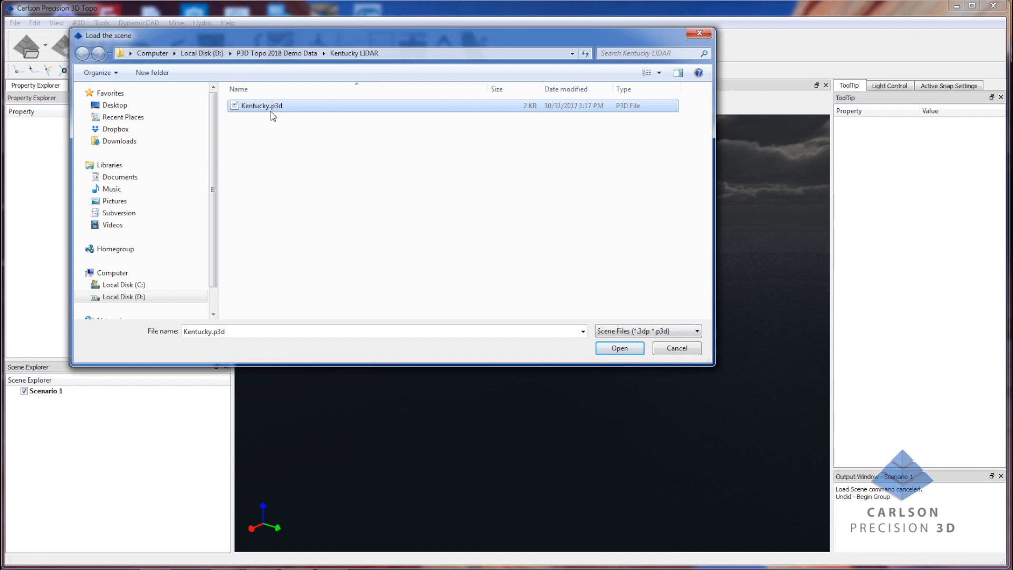
{"action": "left_click", "coordinate": [615, 349]}
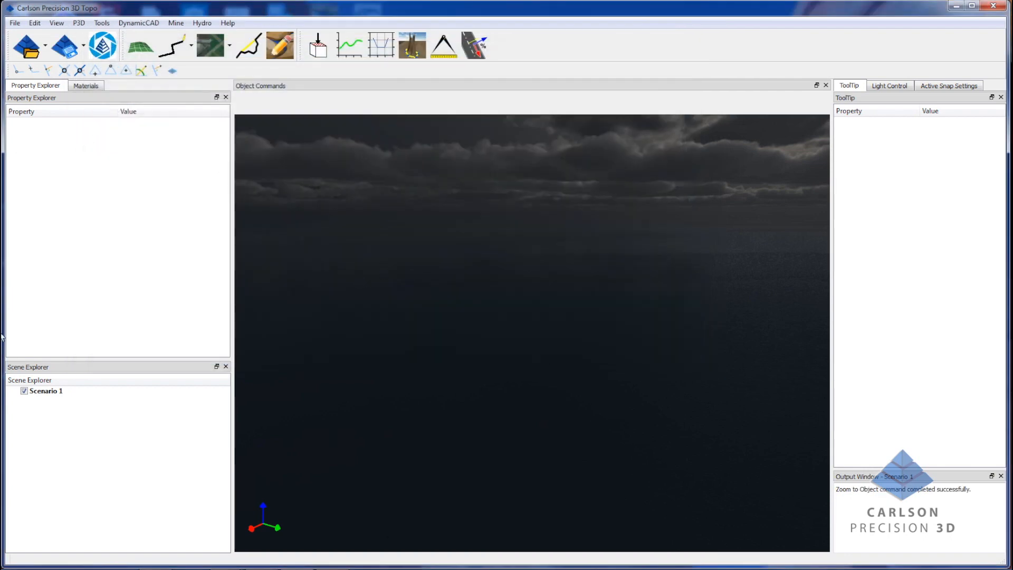
Check the spatial reference assigned to Scenario 1
{"action": "left_click", "coordinate": [57, 392]}
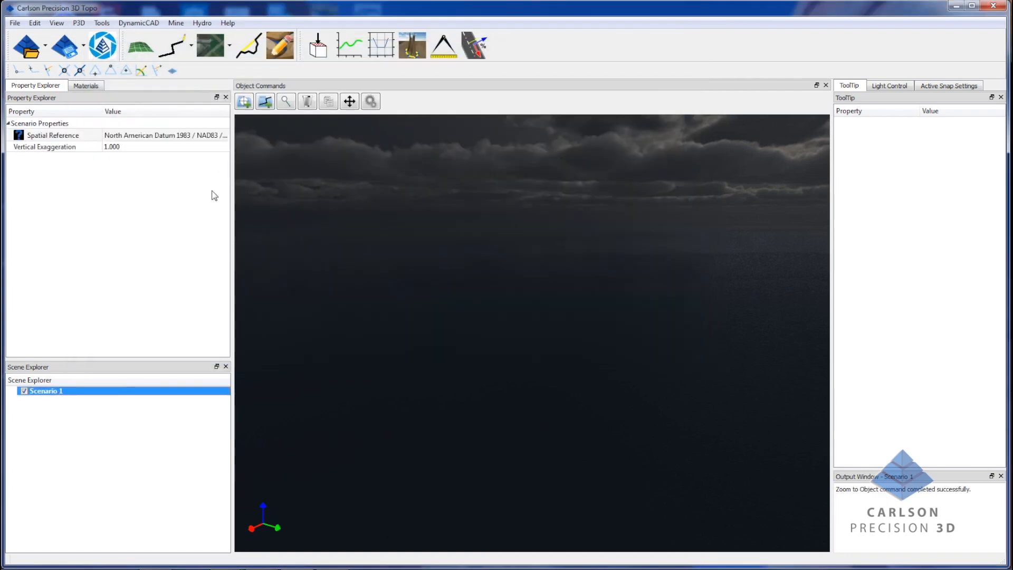
{"action": "left_click", "coordinate": [188, 136]}
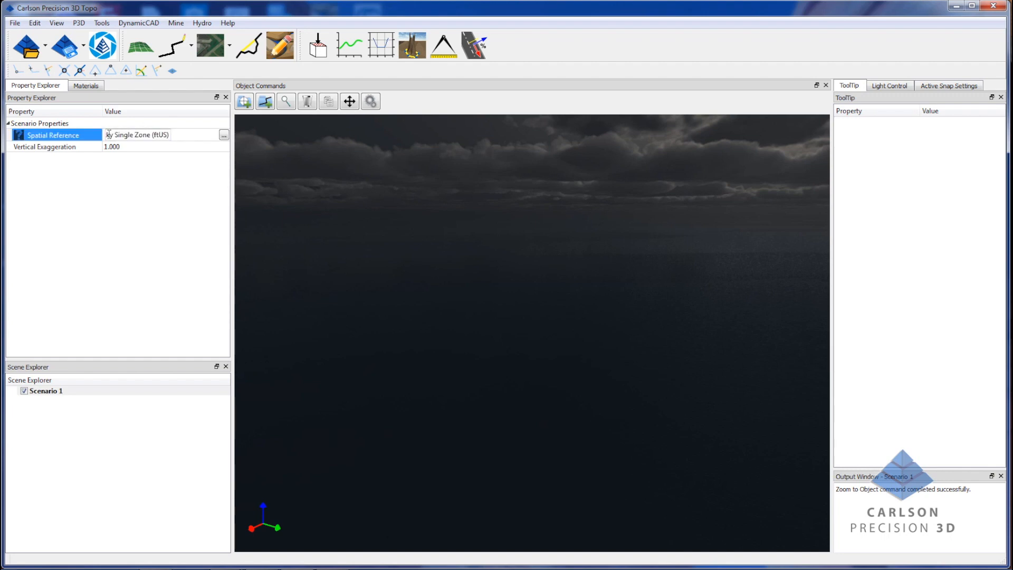
{"action": "left_click", "coordinate": [55, 394]}
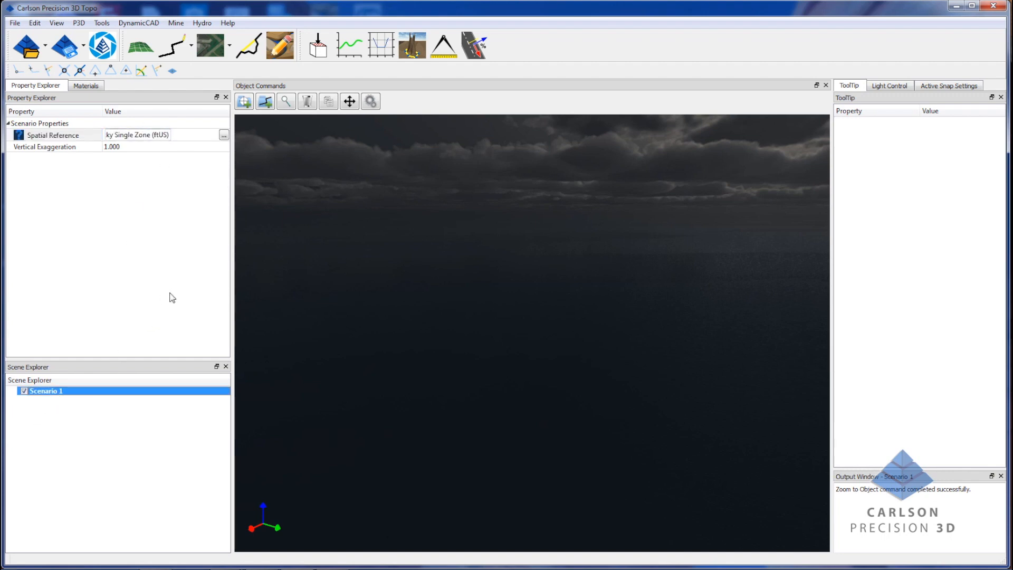
Set up a point cloud load limited to ground-classified points, choosing all LAZ files from N078E299.laz to N079E313.laz
{"action": "left_click", "coordinate": [45, 51]}
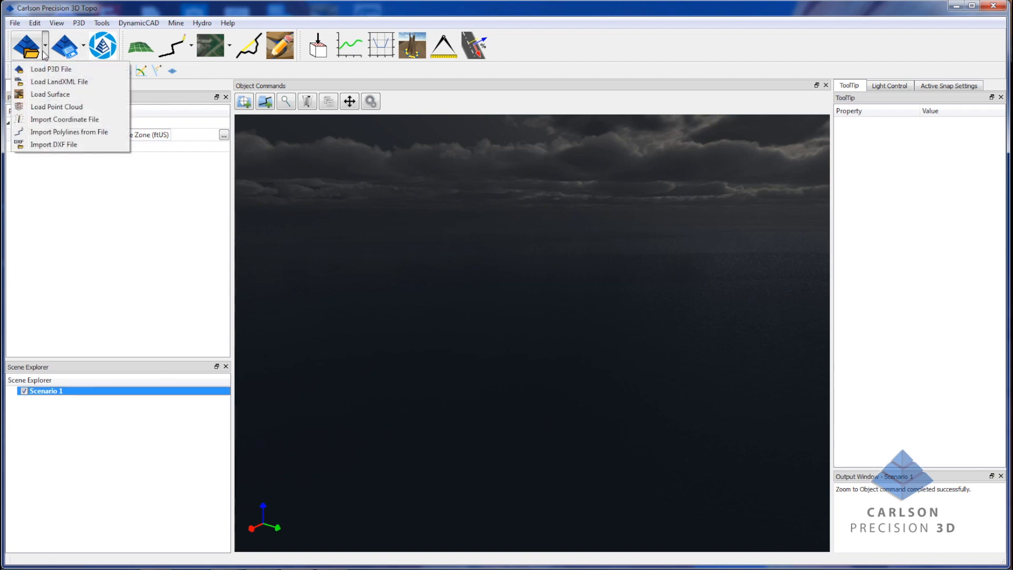
{"action": "left_click", "coordinate": [51, 107]}
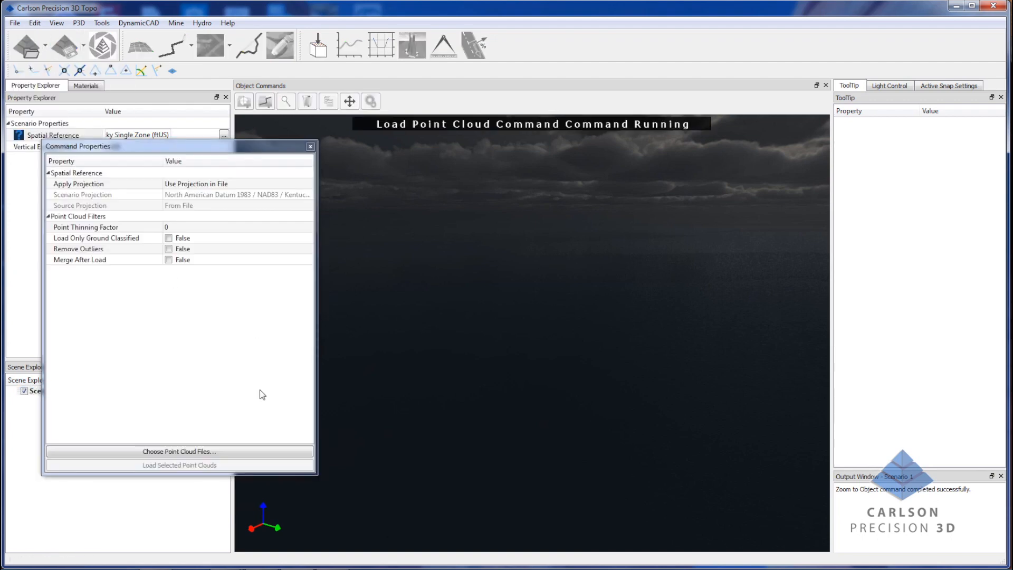
{"action": "left_click", "coordinate": [169, 238]}
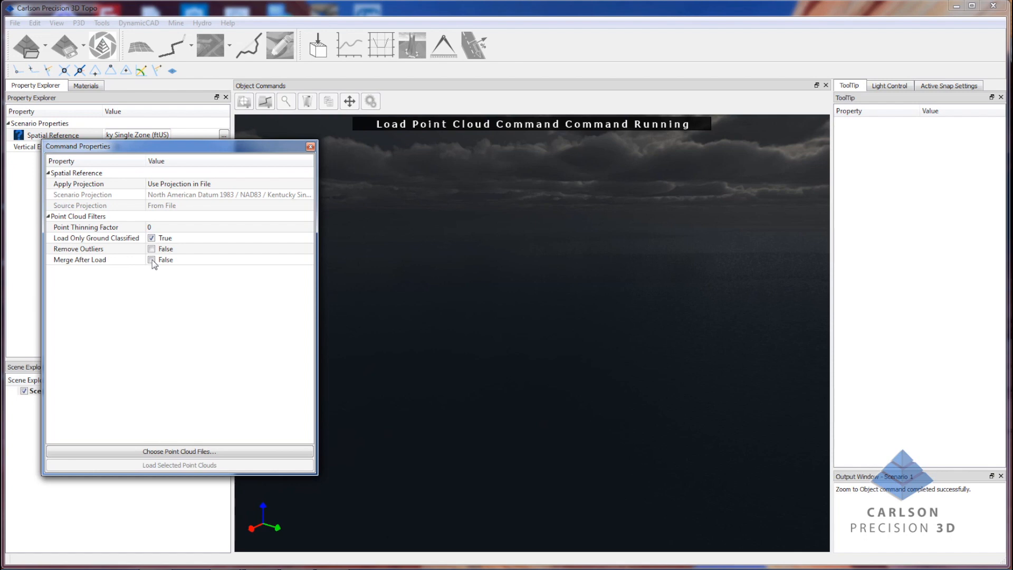
{"action": "left_click", "coordinate": [183, 453]}
{"action": "left_click", "coordinate": [296, 106]}
{"action": "scroll", "coordinate": [443, 185], "scroll_direction": "down", "scroll_amount": 4}
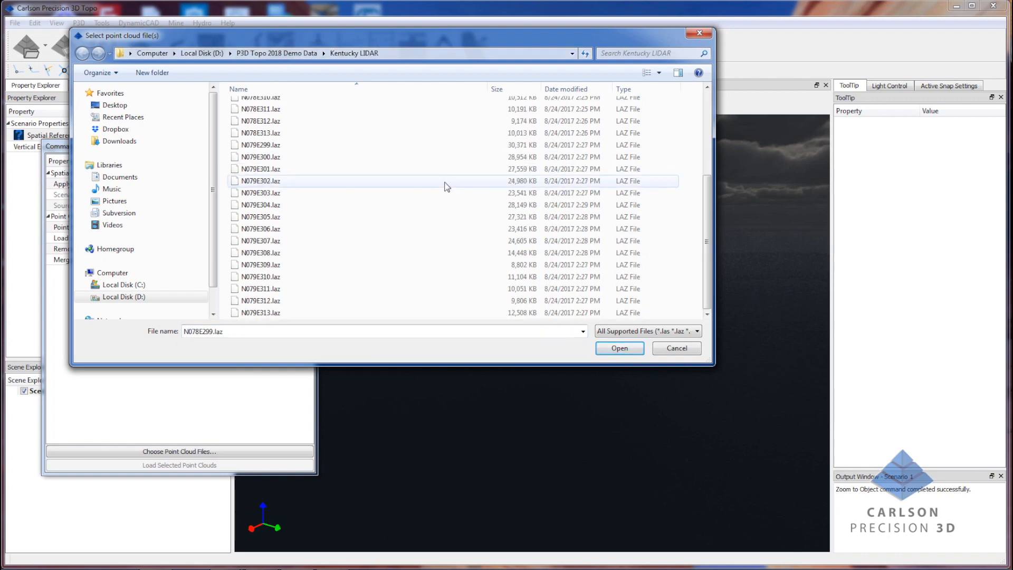
{"action": "left_click", "coordinate": [322, 316], "text": "shift"}
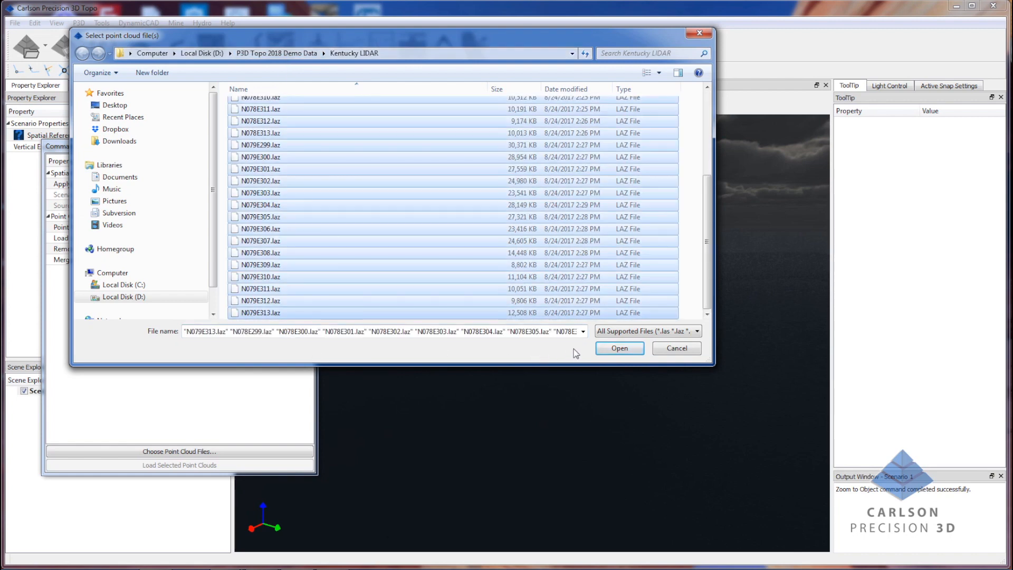
{"action": "left_click", "coordinate": [615, 353]}
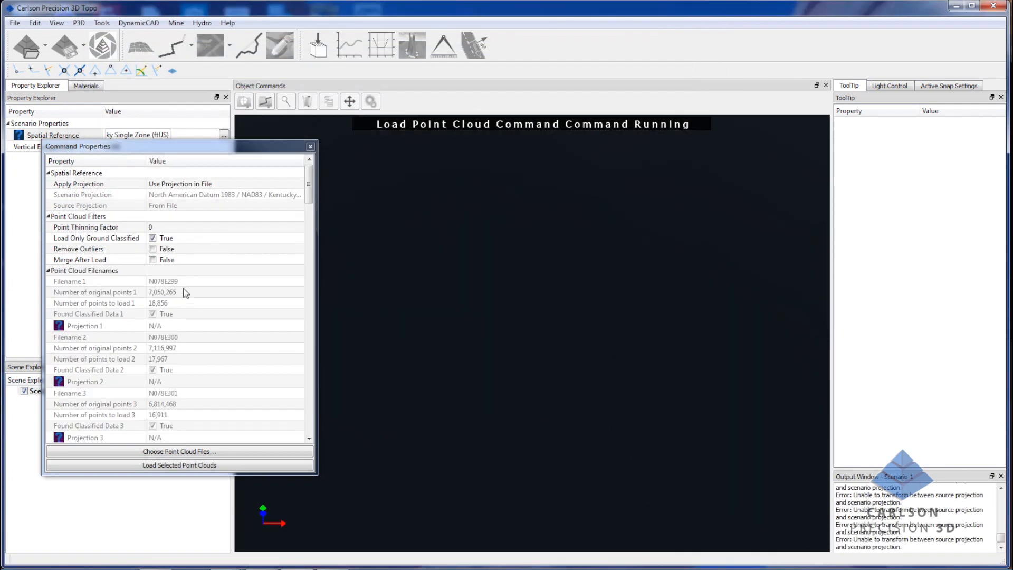
Set the point cloud load's Apply Projection option to Don't Apply Projection and check the full scenario projection name
{"action": "mouse_move", "coordinate": [169, 324]}
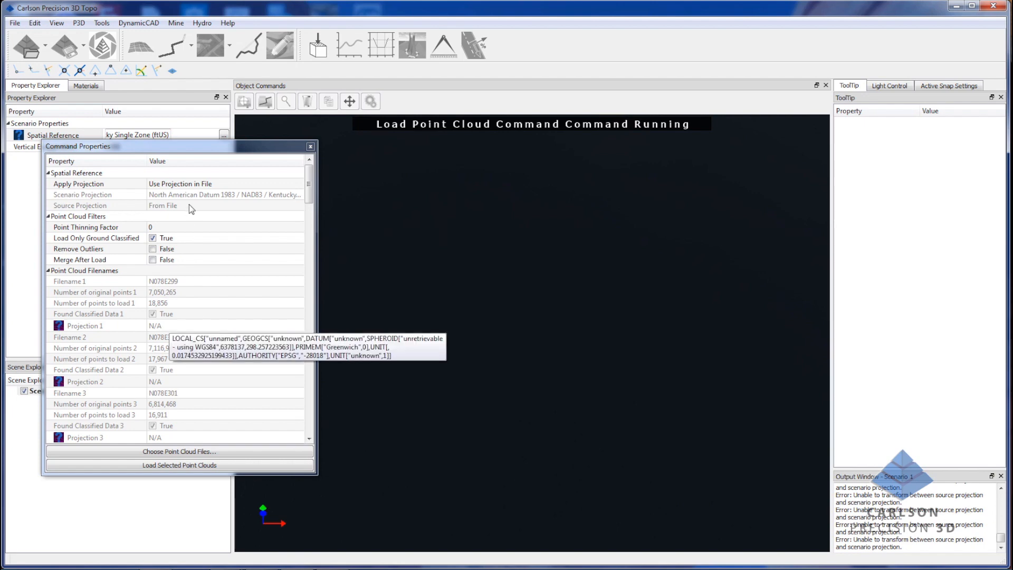
{"action": "left_click", "coordinate": [191, 184]}
{"action": "left_click", "coordinate": [191, 184]}
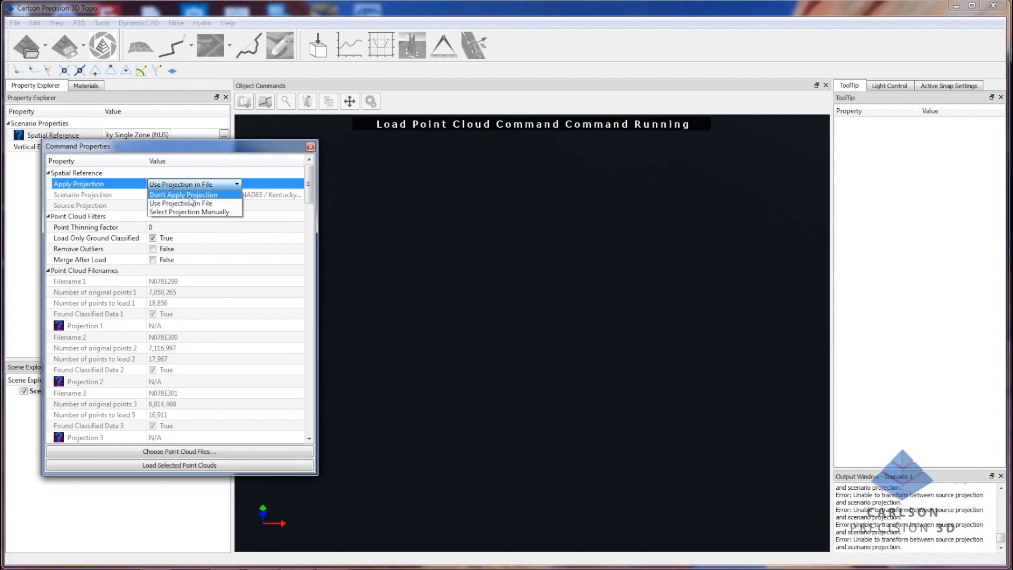
{"action": "left_click", "coordinate": [190, 196]}
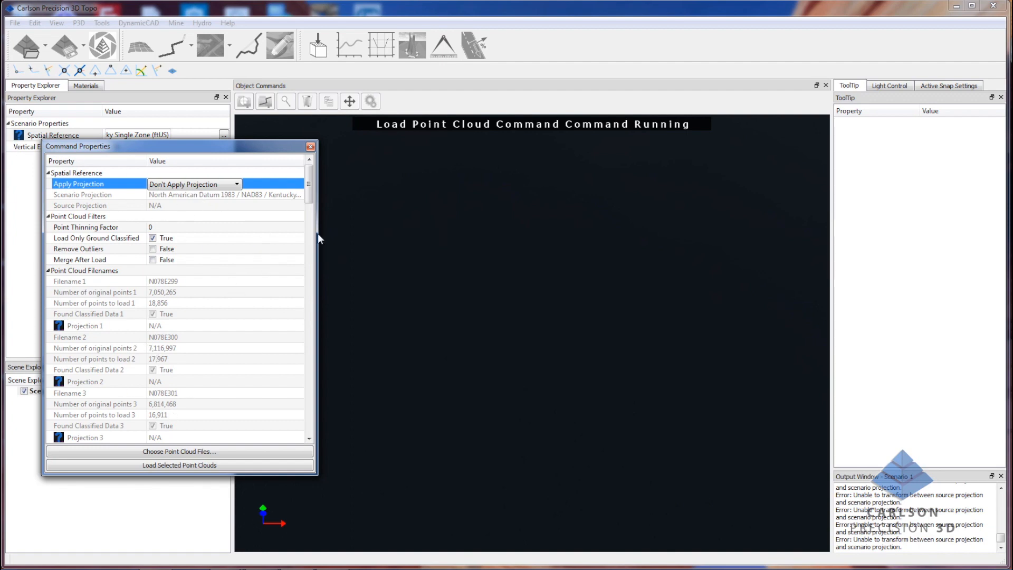
{"action": "left_click_drag", "start_coordinate": [319, 234], "coordinate": [403, 227]}
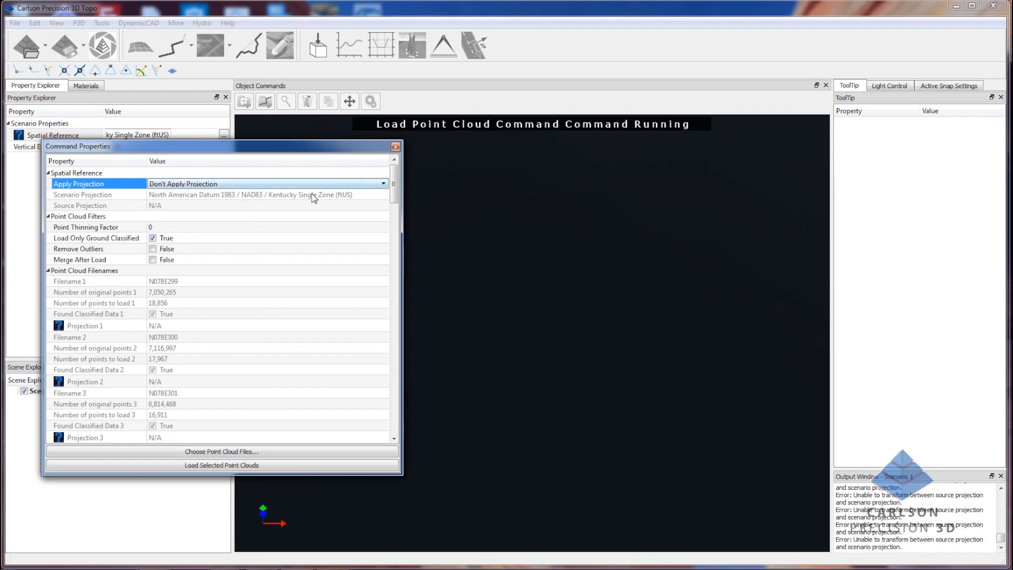
{"action": "left_click_drag", "start_coordinate": [402, 252], "coordinate": [304, 252]}
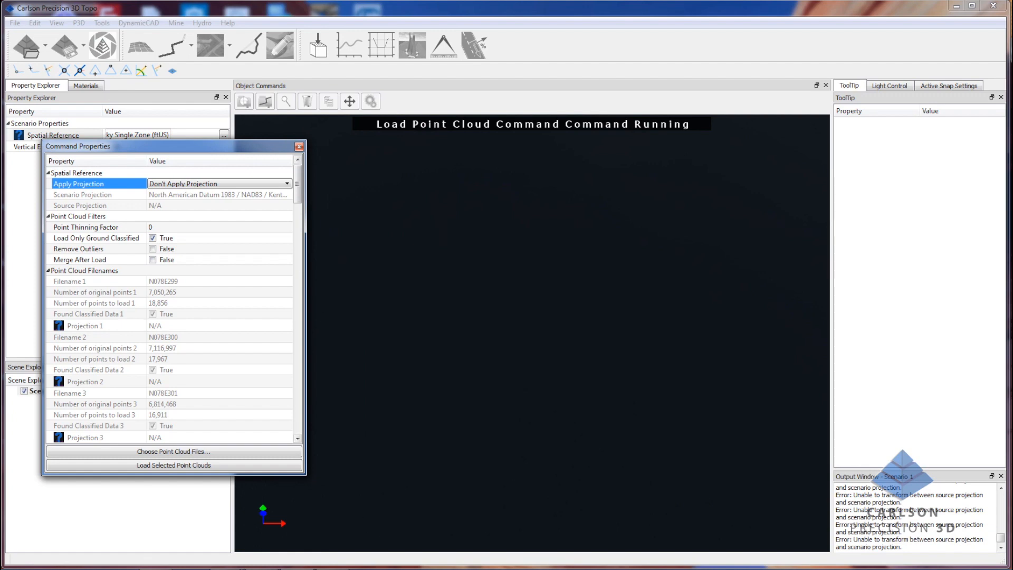
Switch to Windows Task Manager and view the CPU and memory performance graphs
{"action": "right_click", "coordinate": [558, 566]}
{"action": "left_click", "coordinate": [587, 565]}
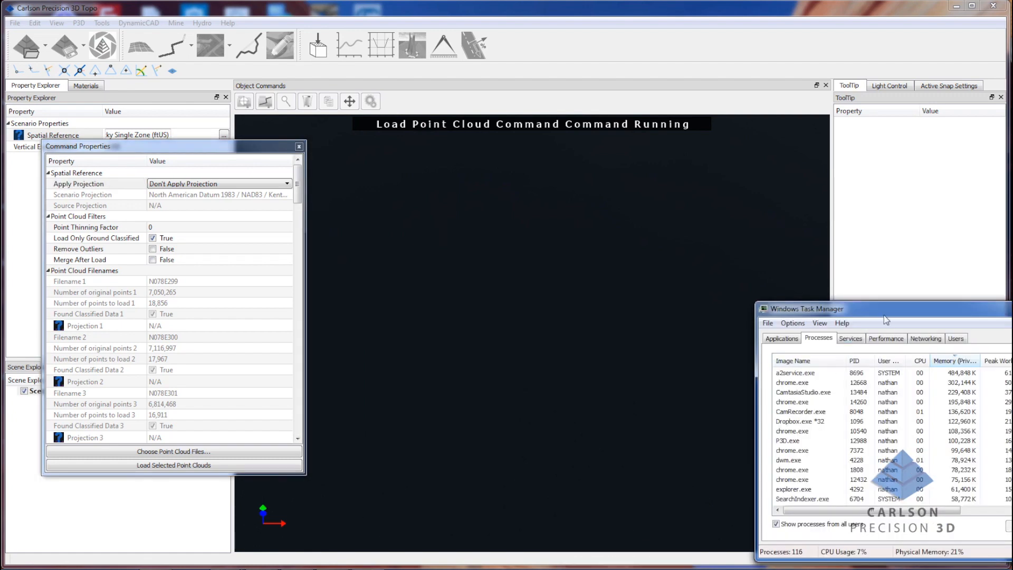
{"action": "left_click", "coordinate": [896, 338]}
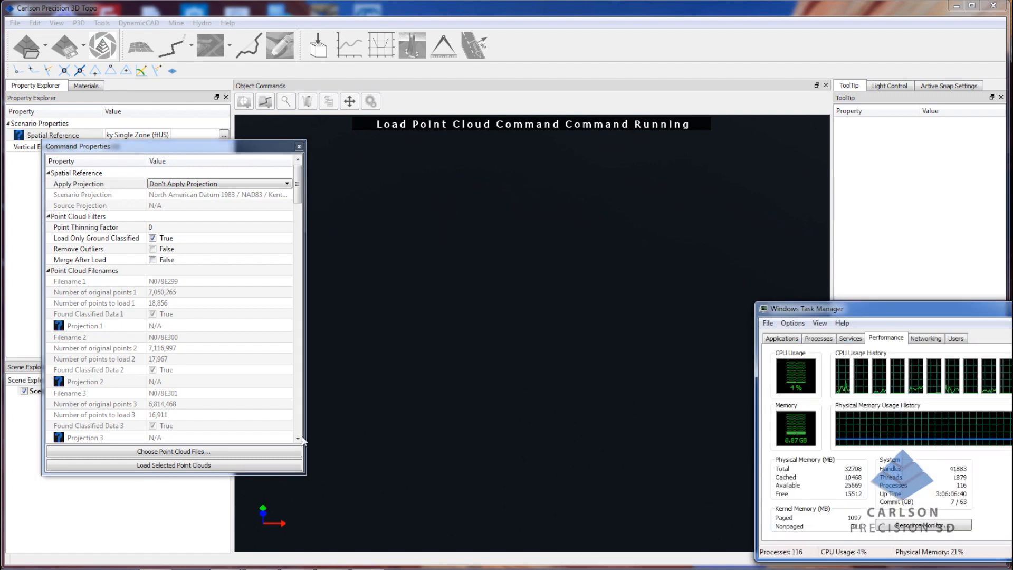
Load the selected point clouds with International Feet as the units of the imported files
{"action": "left_click", "coordinate": [182, 466]}
{"action": "left_click", "coordinate": [506, 288]}
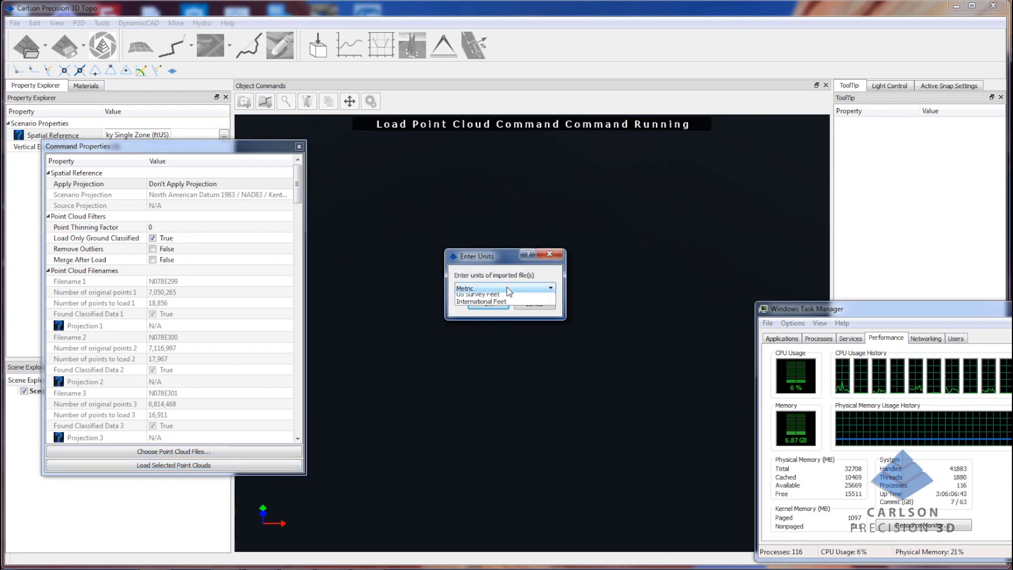
{"action": "left_click", "coordinate": [505, 302]}
{"action": "left_click", "coordinate": [484, 304]}
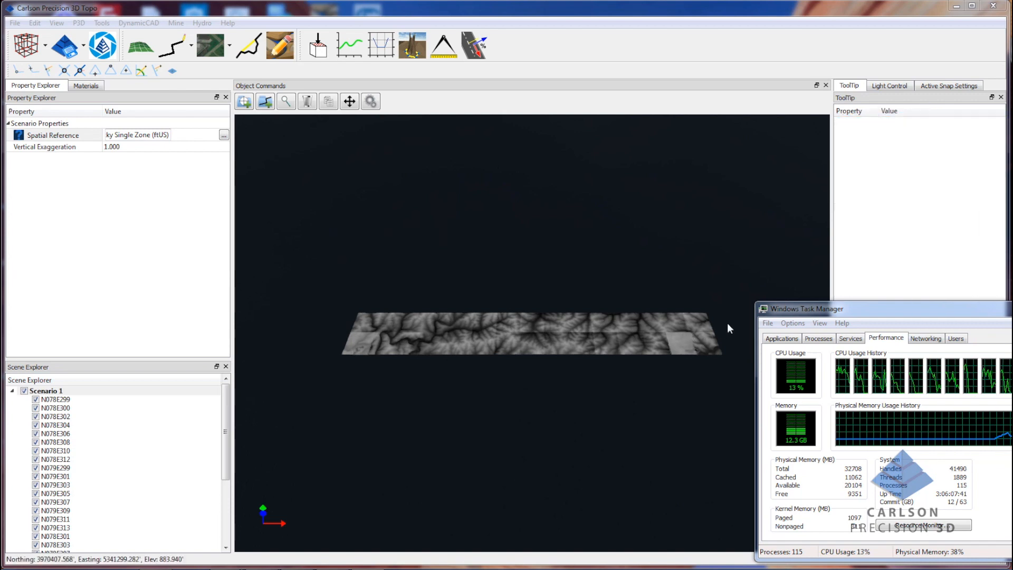
Put Task Manager away and merge all the loaded point cloud tiles into a single point cloud
{"action": "left_click_drag", "start_coordinate": [520, 369], "coordinate": [527, 390]}
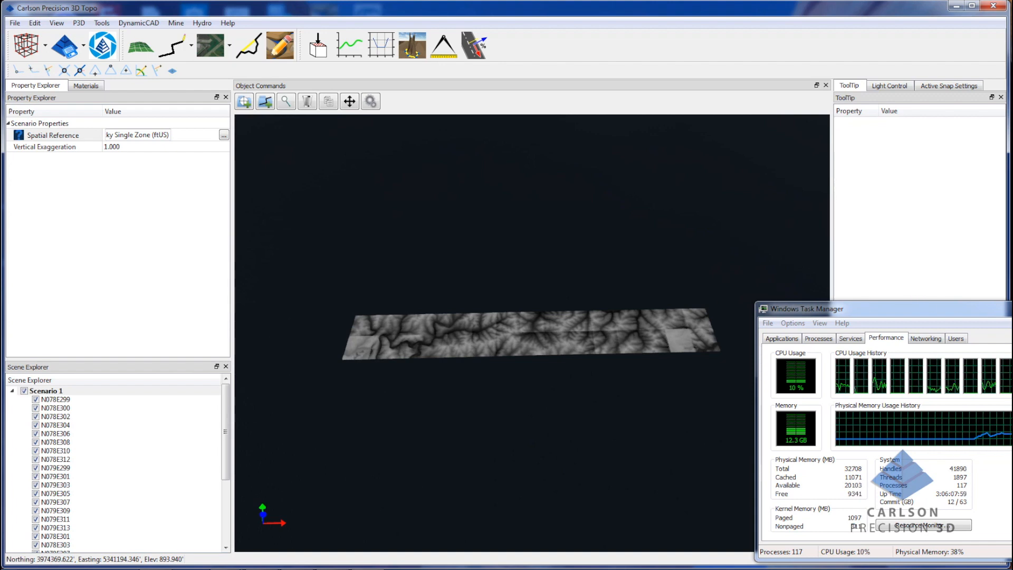
{"action": "left_click", "coordinate": [1012, 306]}
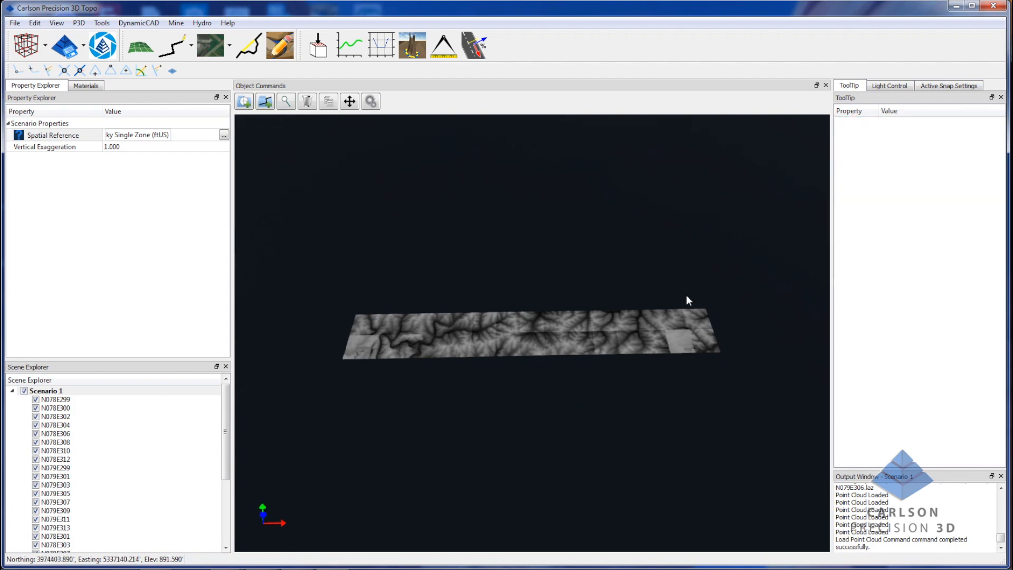
{"action": "left_click_drag", "start_coordinate": [729, 290], "coordinate": [277, 391]}
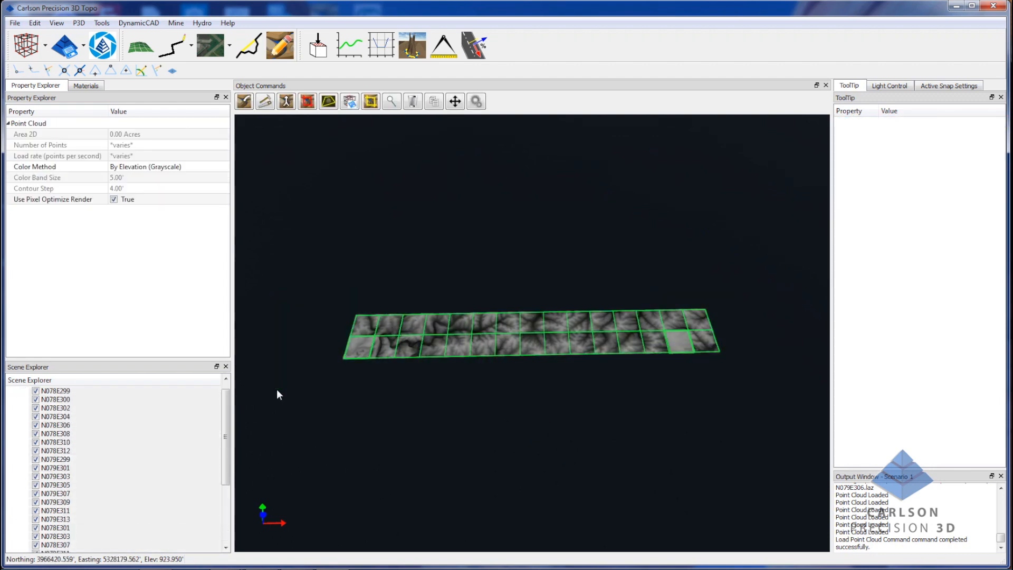
{"action": "left_click", "coordinate": [287, 102]}
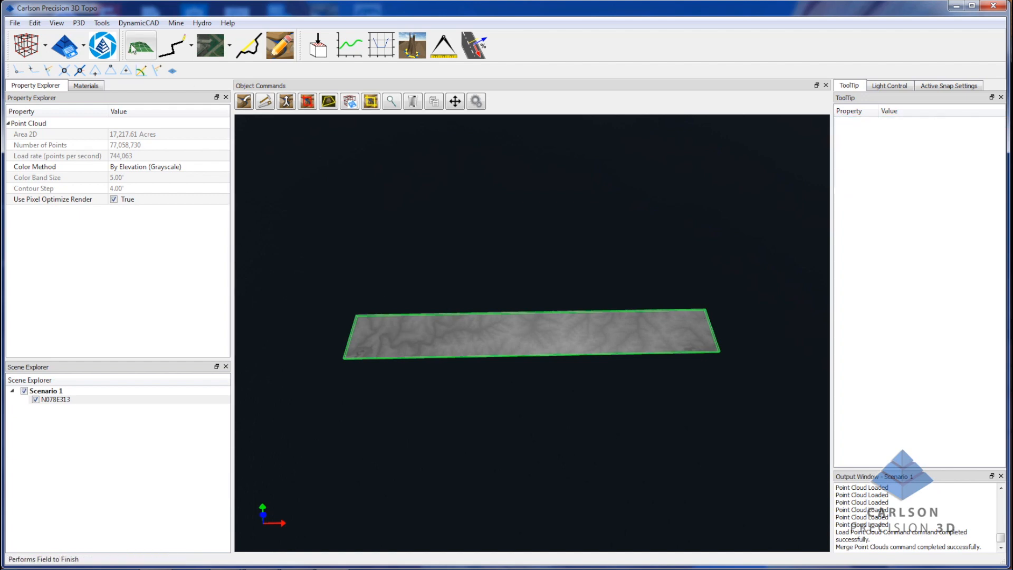
Start a polyline import and choose boundary.dxf from the Kentucky LIDAR folder in P3D Topo 2018 Demo Data
{"action": "left_click", "coordinate": [45, 47]}
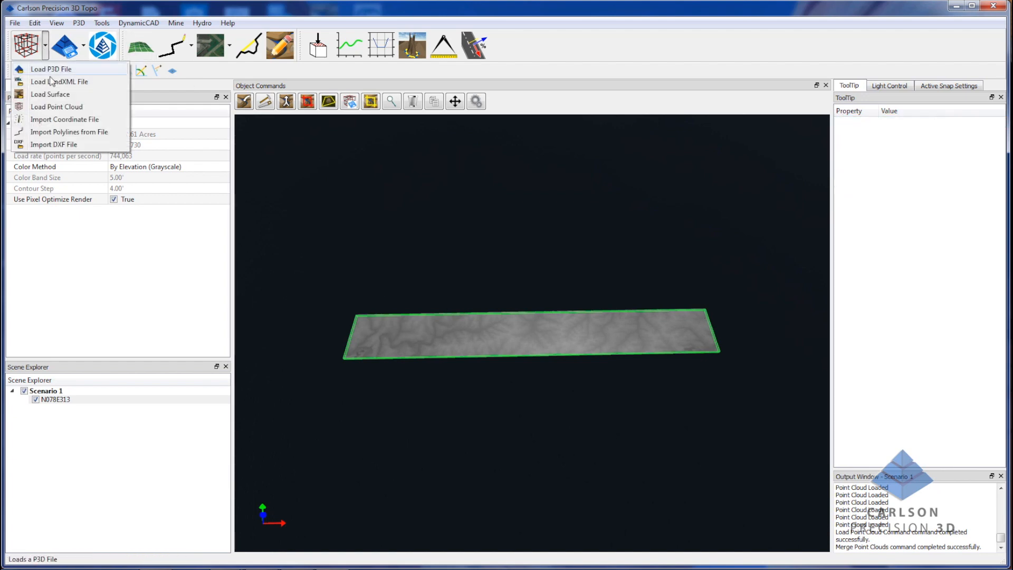
{"action": "left_click", "coordinate": [66, 133]}
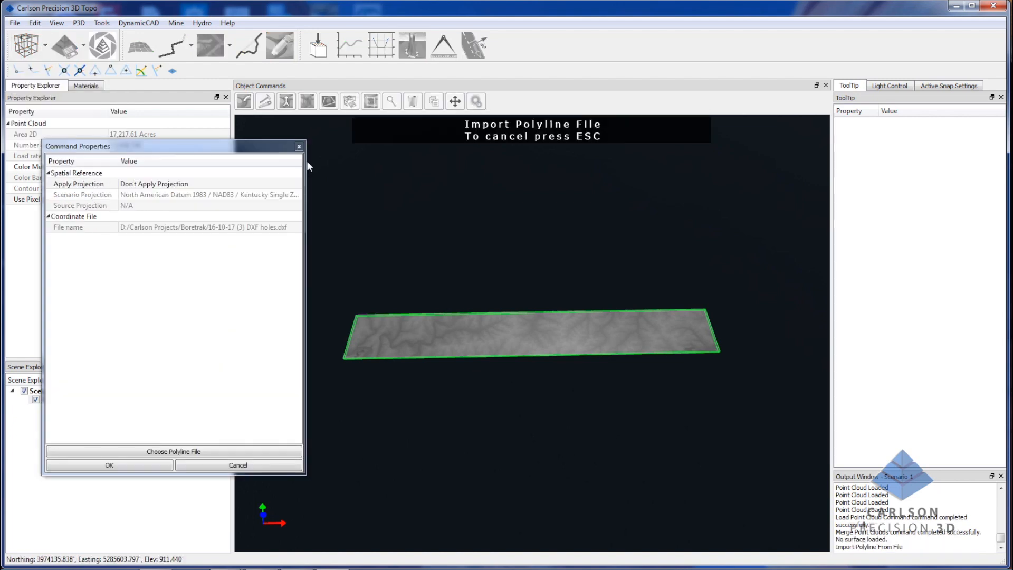
{"action": "left_click", "coordinate": [171, 452]}
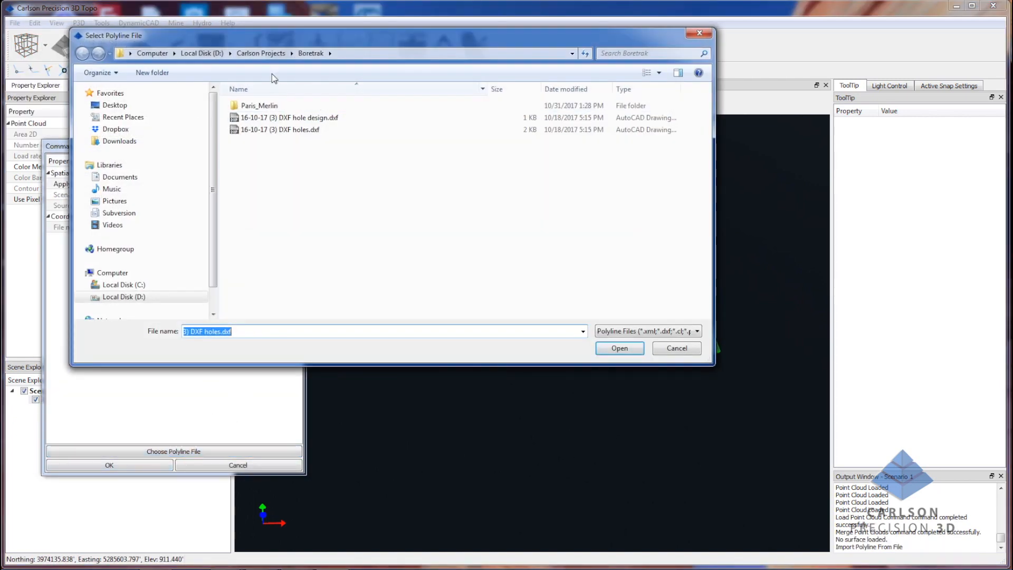
{"action": "left_click", "coordinate": [203, 53]}
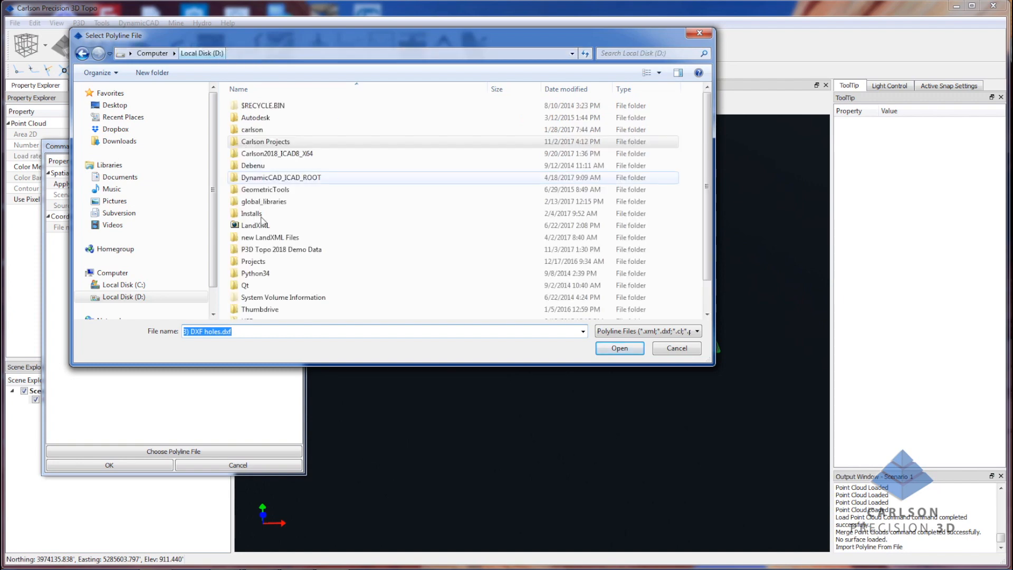
{"action": "double_click", "coordinate": [279, 250]}
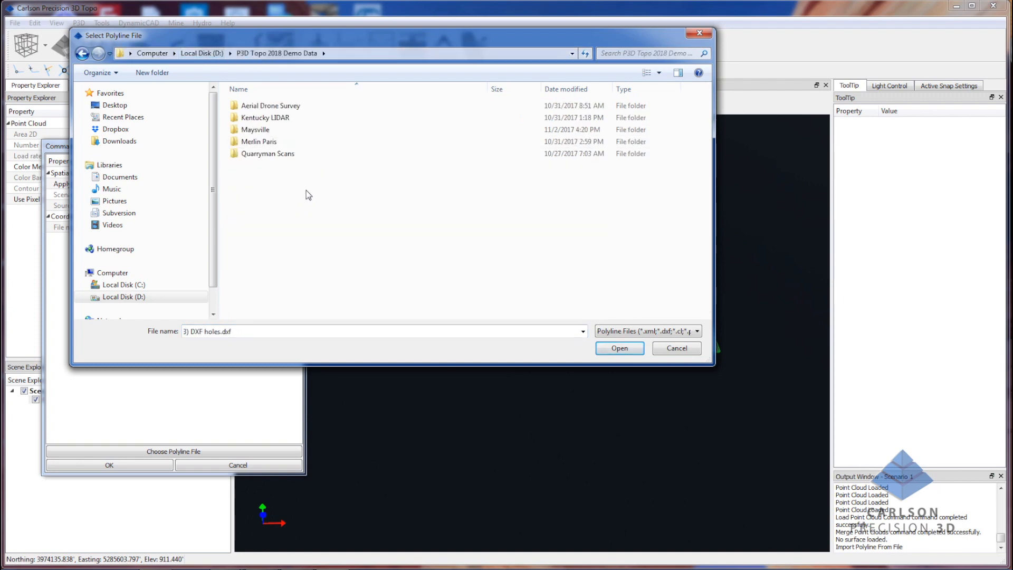
{"action": "double_click", "coordinate": [318, 119]}
{"action": "left_click", "coordinate": [302, 106]}
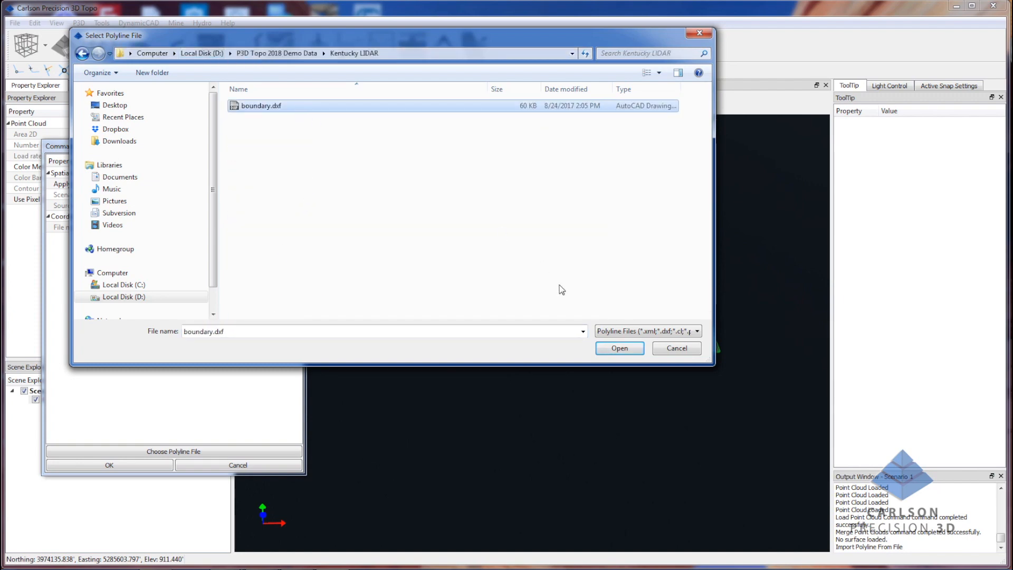
{"action": "left_click", "coordinate": [619, 348]}
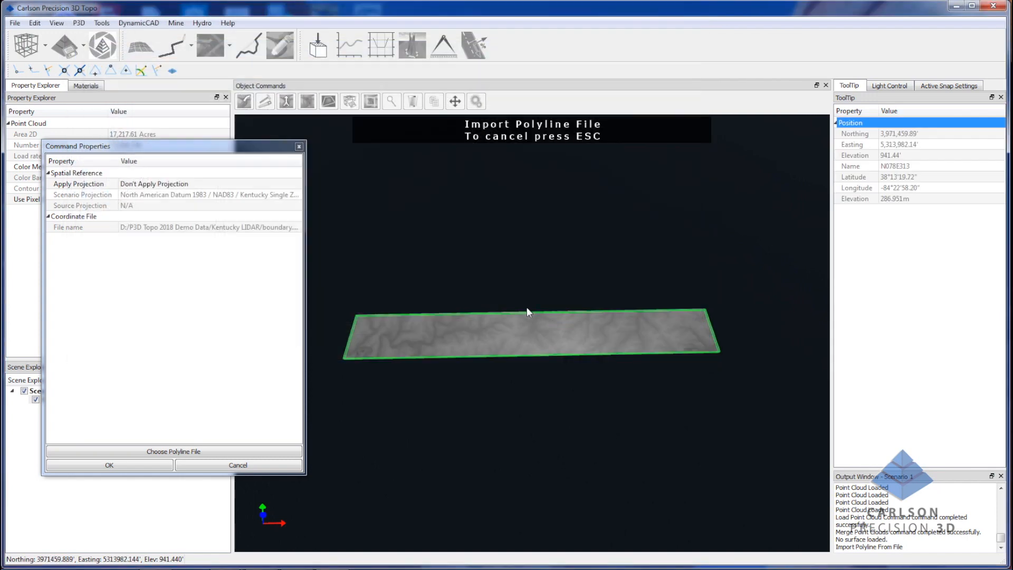
Import the boundary polyline with International Feet as the file units and expand its group in the scene tree
{"action": "left_click", "coordinate": [116, 466]}
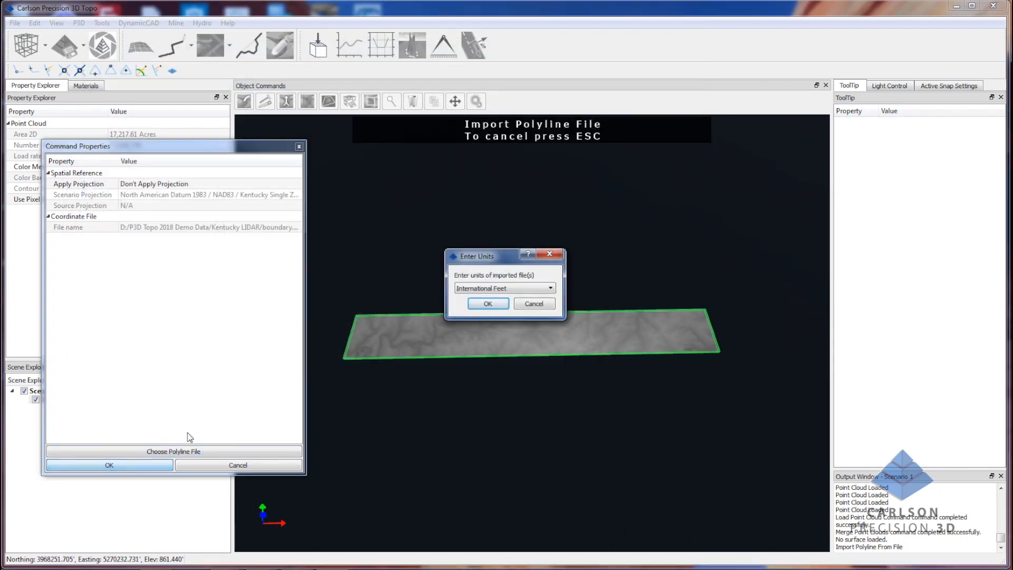
{"action": "left_click", "coordinate": [481, 290]}
{"action": "left_click", "coordinate": [481, 305]}
{"action": "left_click", "coordinate": [482, 305]}
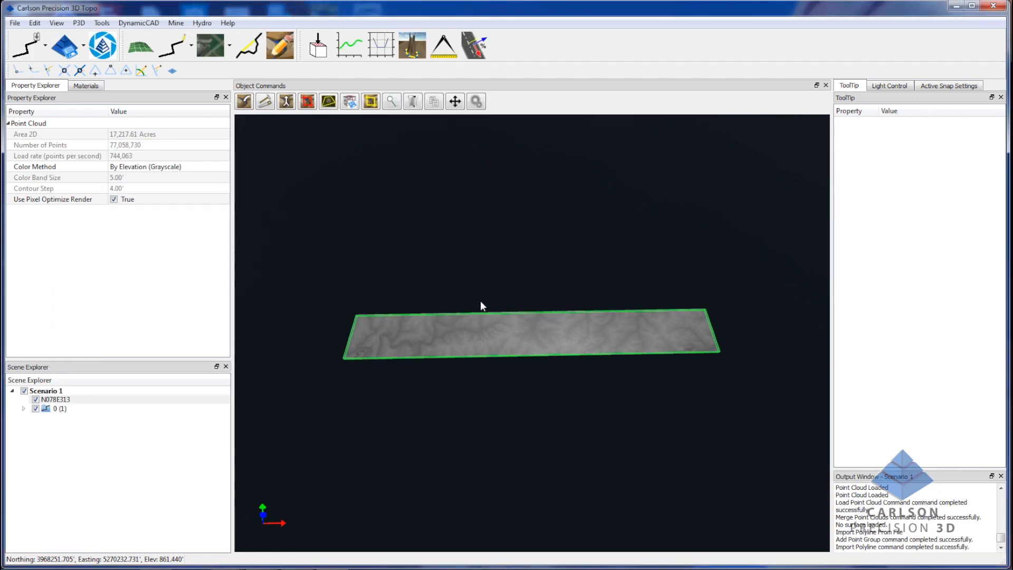
{"action": "left_click_drag", "start_coordinate": [484, 297], "coordinate": [476, 353]}
{"action": "left_click_drag", "start_coordinate": [492, 422], "coordinate": [561, 420]}
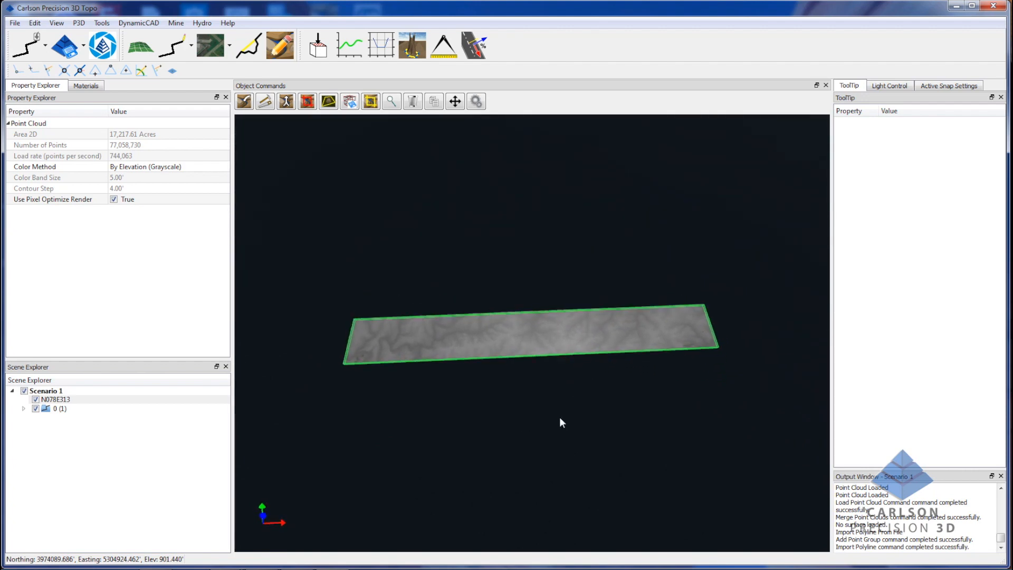
{"action": "left_click", "coordinate": [24, 409]}
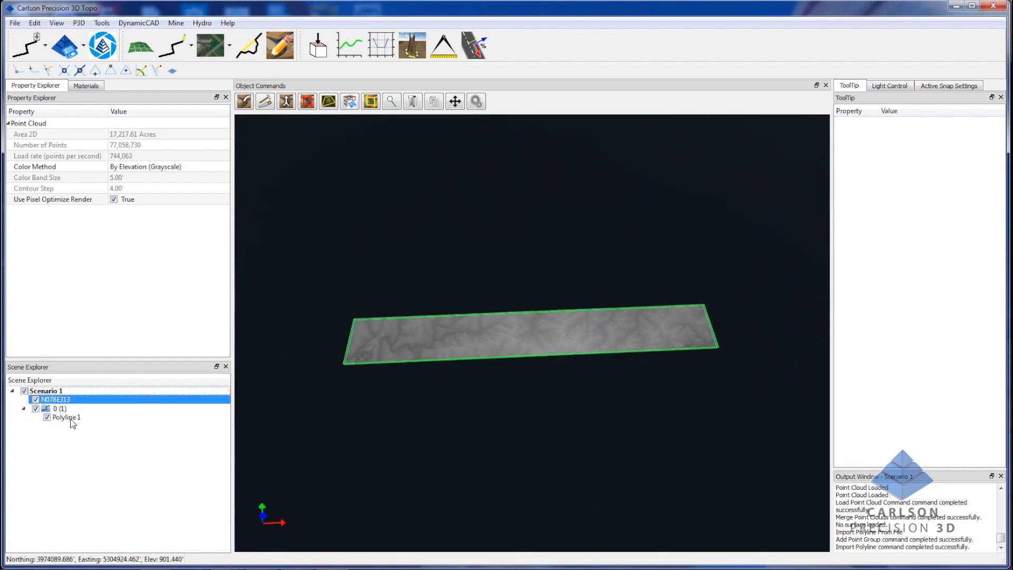
{"action": "left_click", "coordinate": [319, 353]}
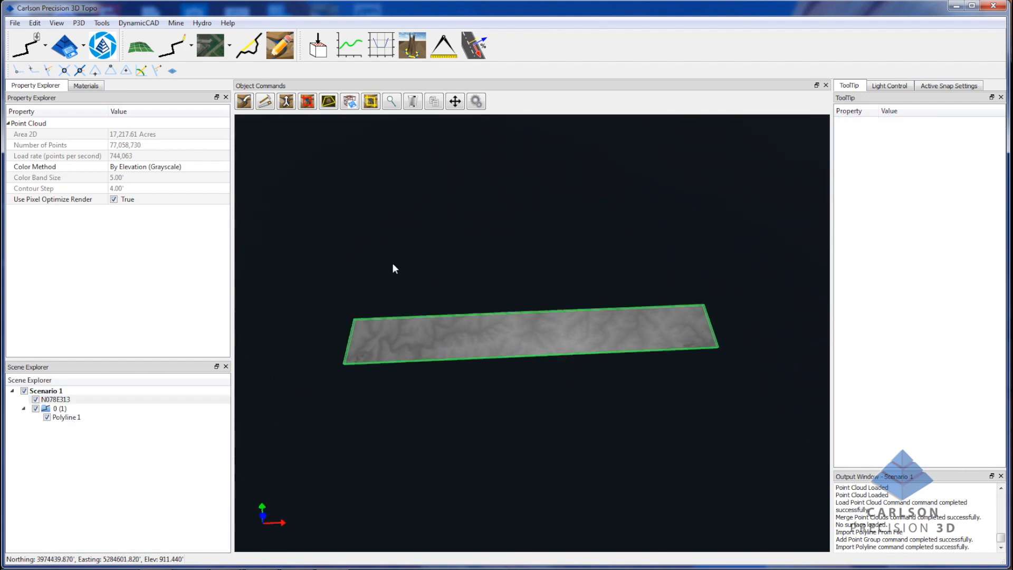
Crop the merged point cloud to the imported closed boundary polyline, keeping only the enclosed points
{"action": "left_click", "coordinate": [329, 103]}
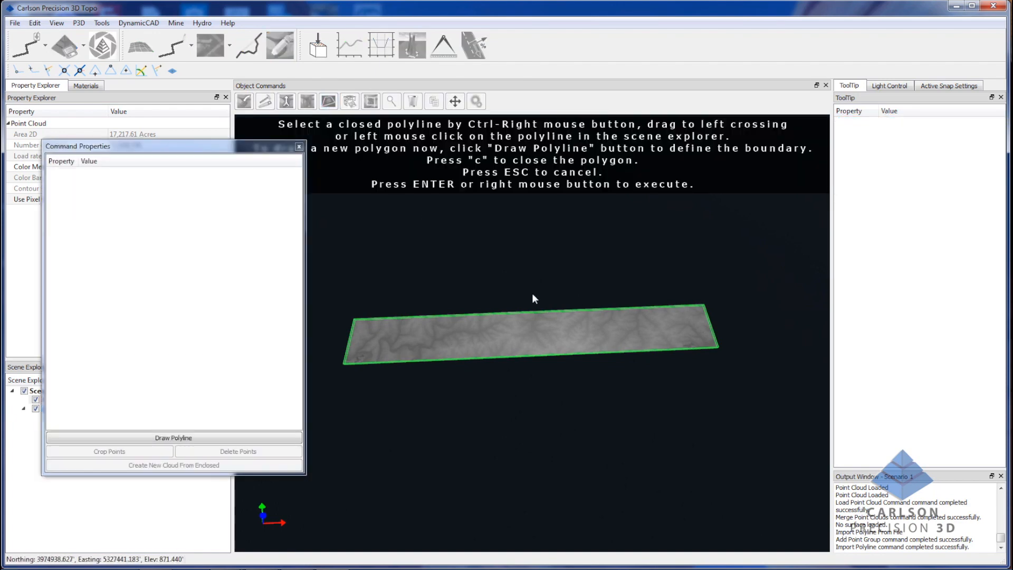
{"action": "right_click_drag", "start_coordinate": [533, 311], "coordinate": [495, 341], "text": "ctrl"}
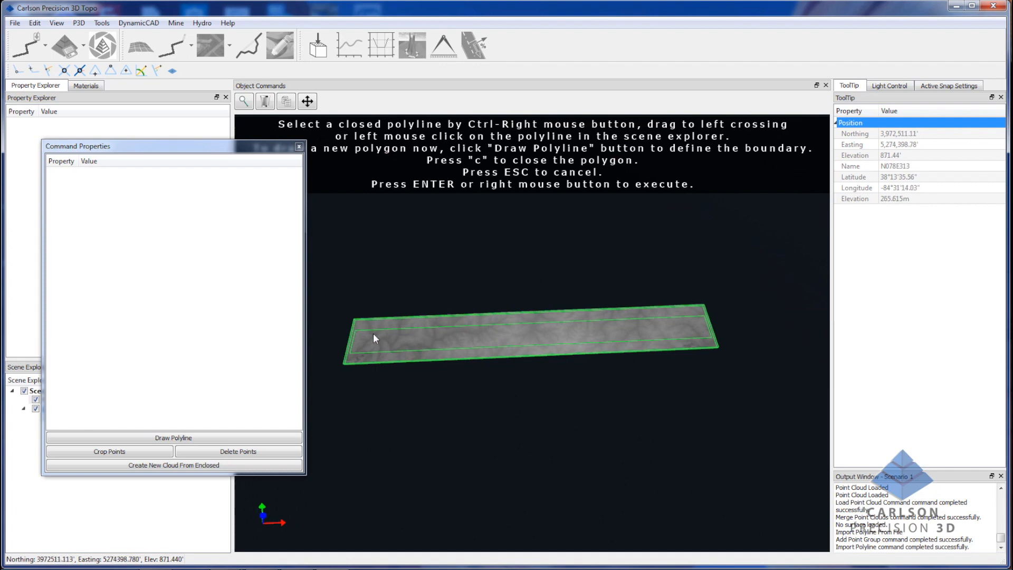
{"action": "left_click_drag", "start_coordinate": [222, 153], "coordinate": [254, 80]}
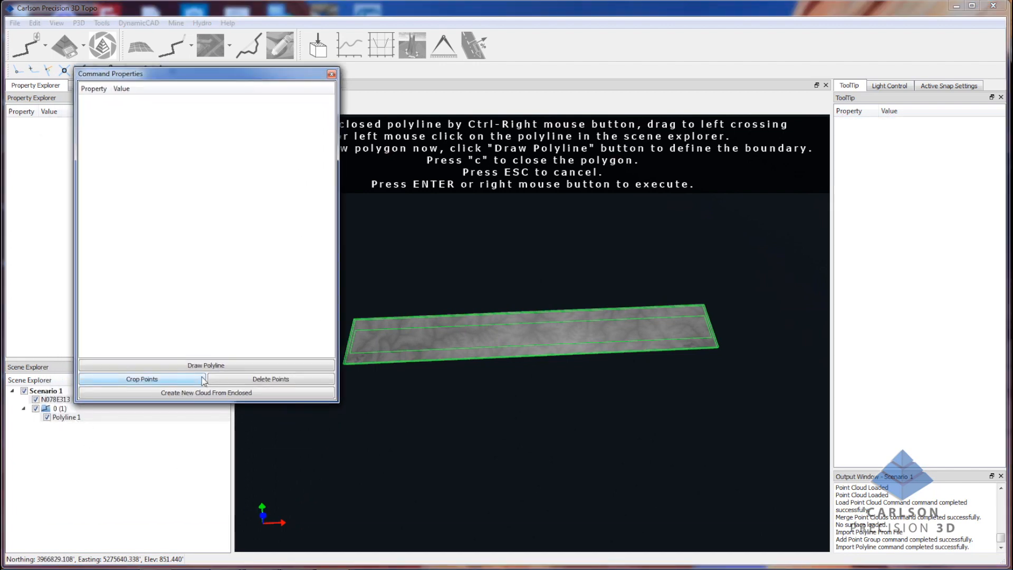
{"action": "left_click", "coordinate": [176, 380]}
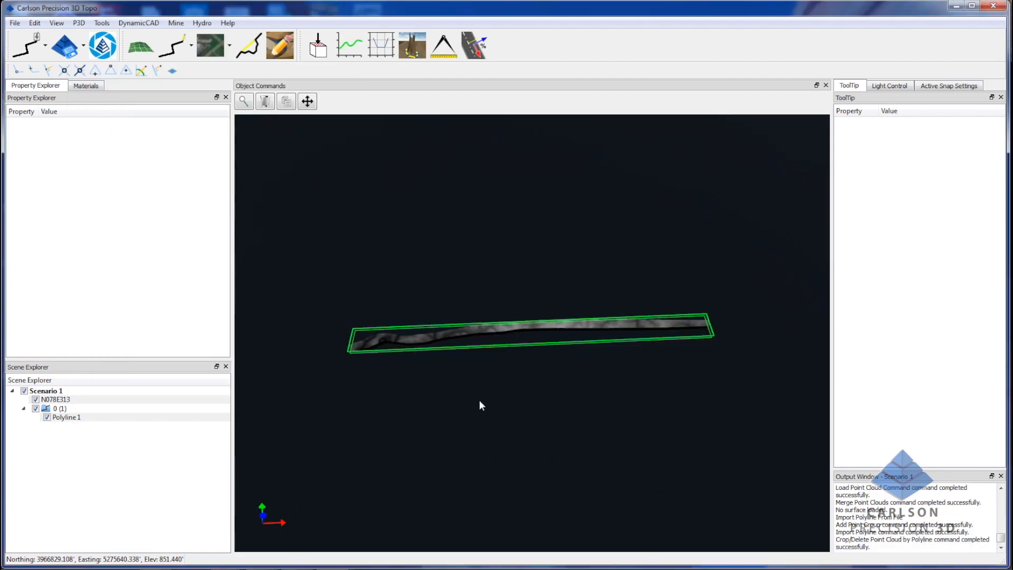
Select the cropped point cloud and examine its properties and the road corridor from several angles
{"action": "left_click", "coordinate": [88, 402]}
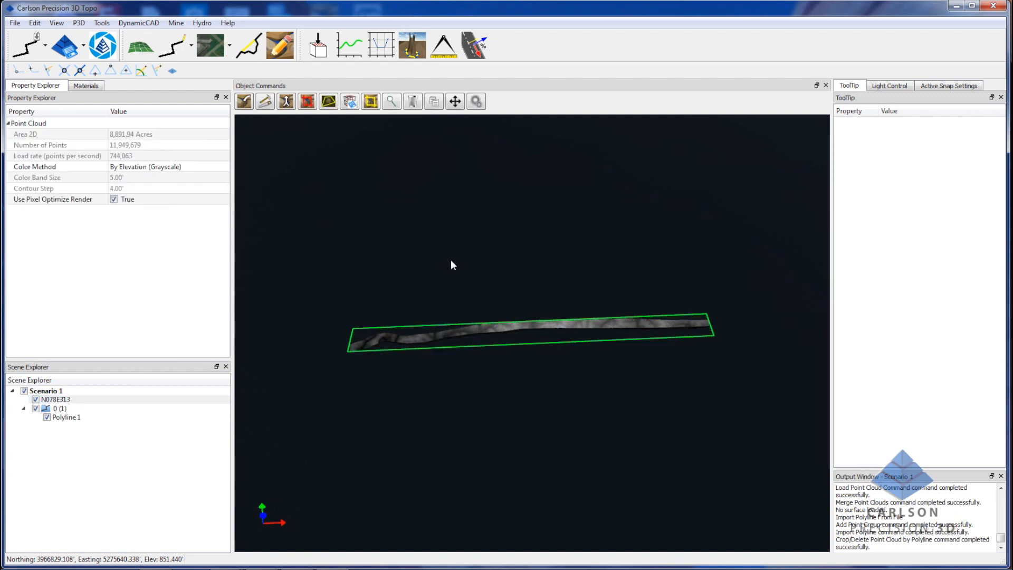
{"action": "scroll", "coordinate": [475, 322], "scroll_direction": "up", "scroll_amount": 5}
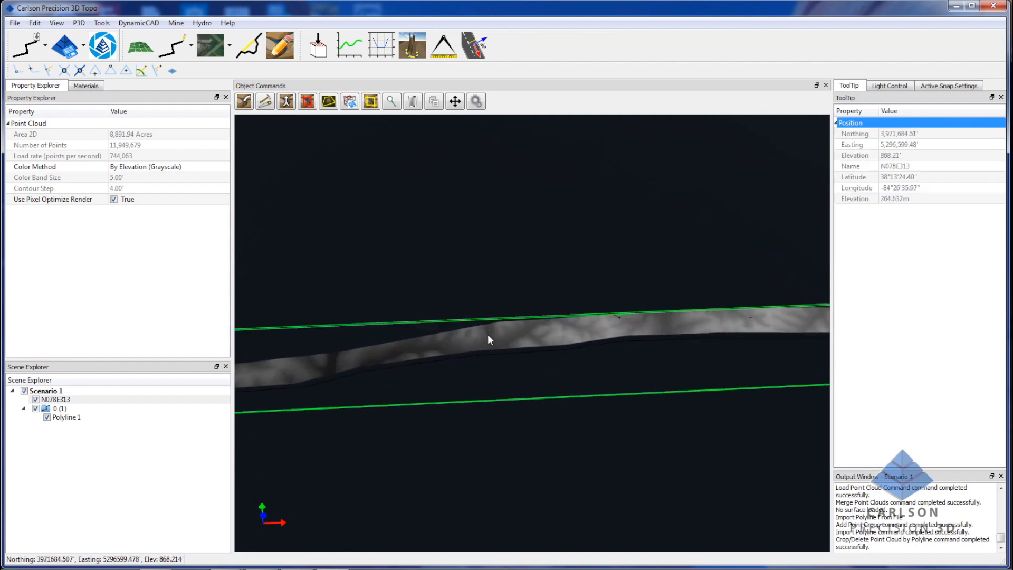
{"action": "middle_click_drag", "start_coordinate": [489, 338], "coordinate": [606, 338]}
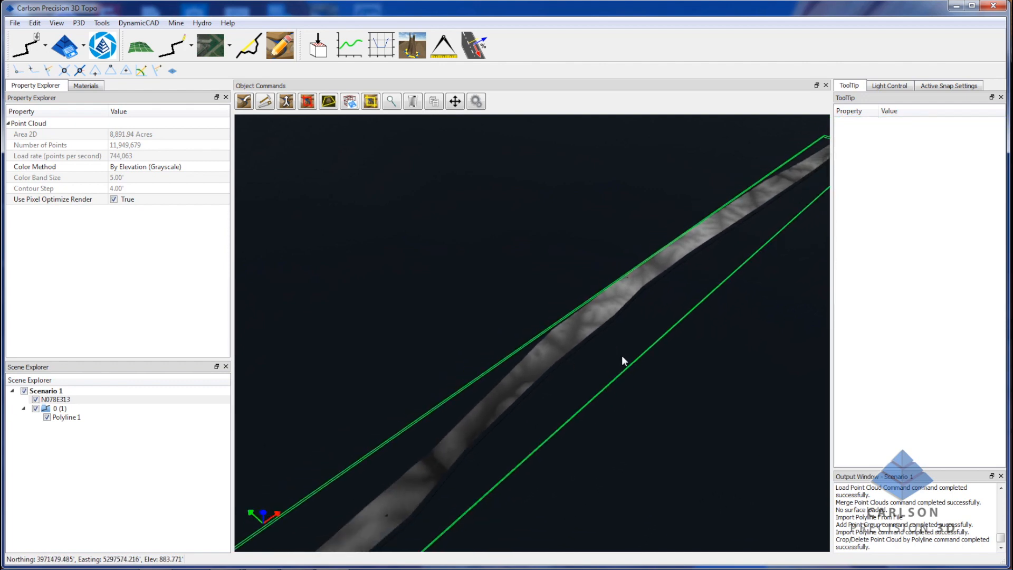
{"action": "middle_click_drag", "start_coordinate": [601, 361], "coordinate": [456, 381]}
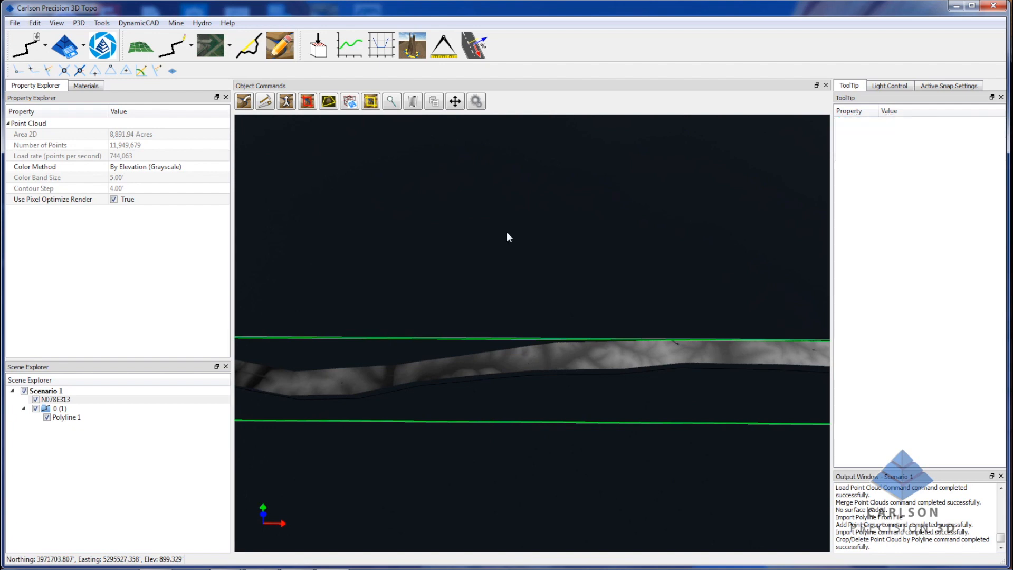
Start saving the cropped point cloud and set the LAS format version to 1.2
{"action": "left_click", "coordinate": [351, 102]}
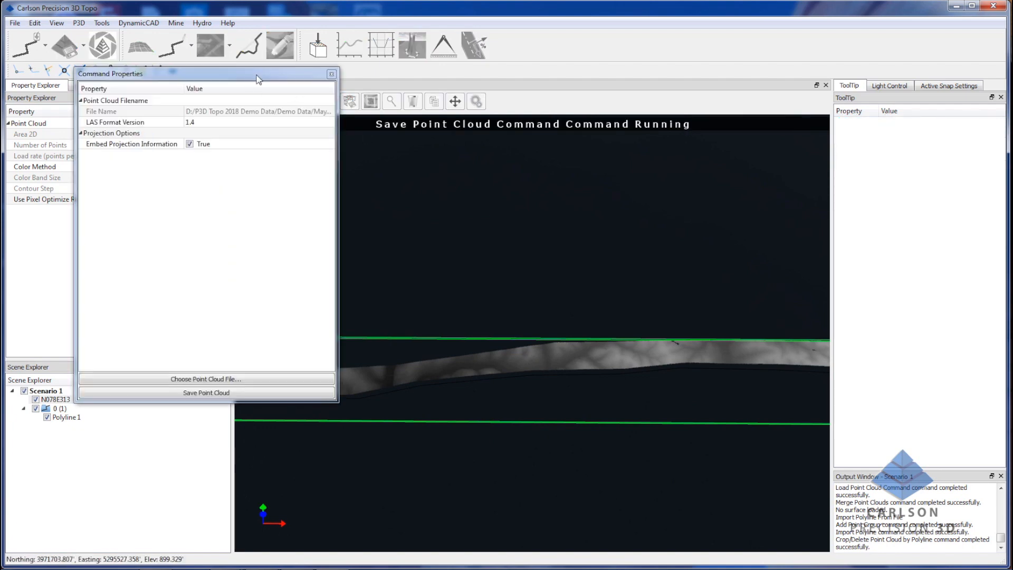
{"action": "left_click_drag", "start_coordinate": [259, 78], "coordinate": [392, 80]}
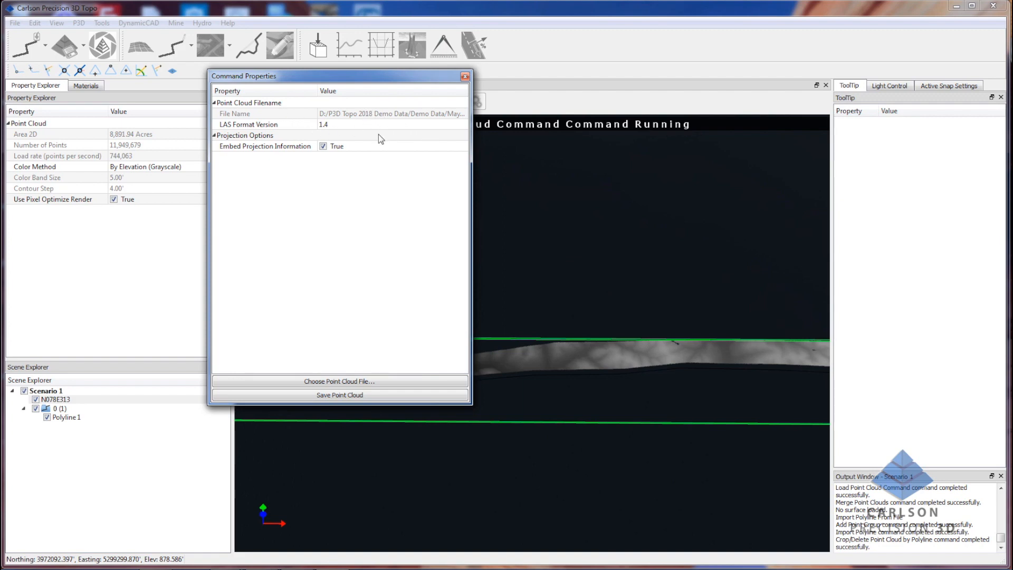
{"action": "left_click", "coordinate": [335, 127]}
{"action": "left_click", "coordinate": [338, 125]}
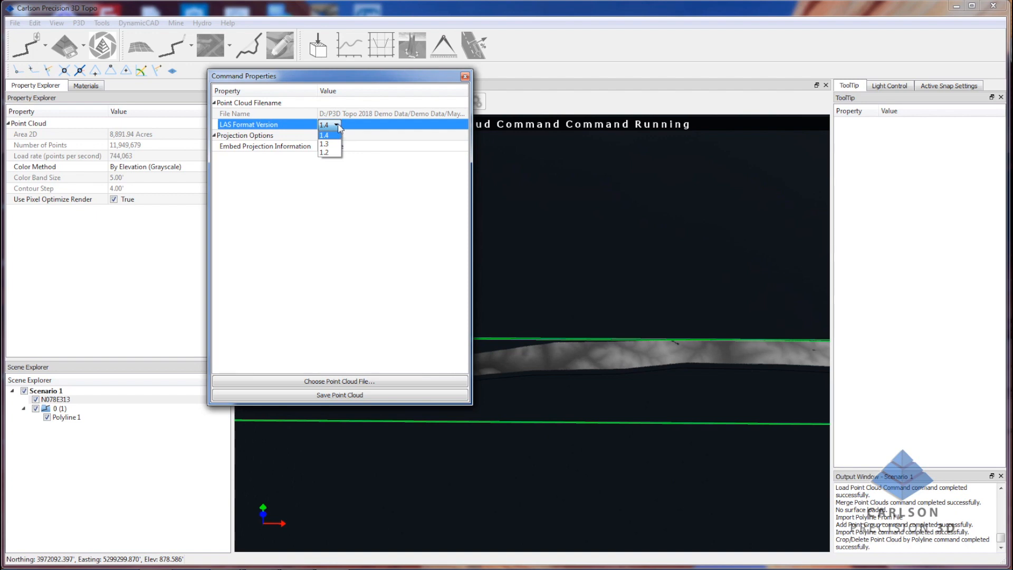
{"action": "left_click", "coordinate": [278, 176]}
{"action": "left_click", "coordinate": [341, 130]}
{"action": "left_click", "coordinate": [336, 125]}
{"action": "left_click", "coordinate": [326, 153]}
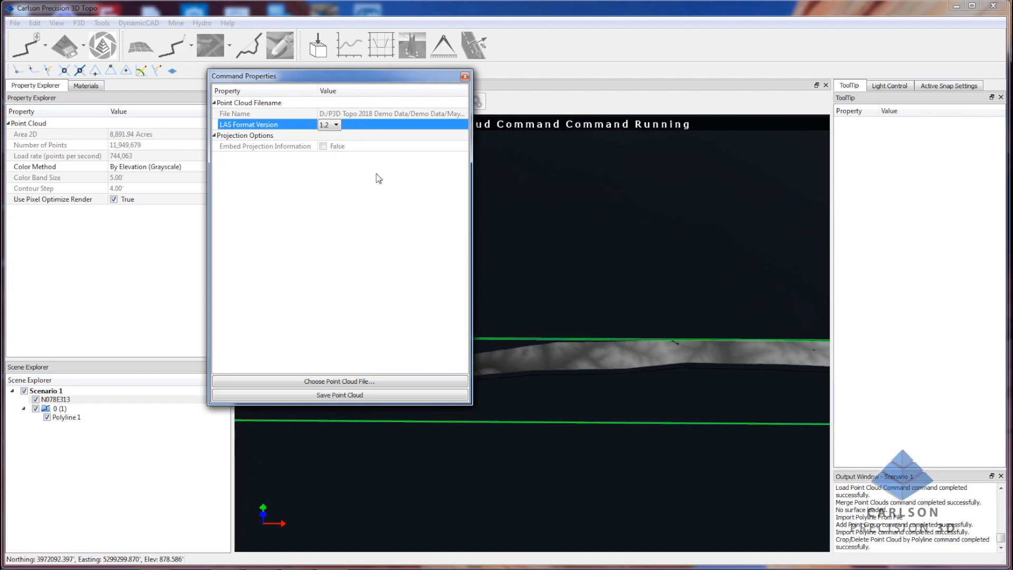
{"action": "left_click", "coordinate": [336, 125]}
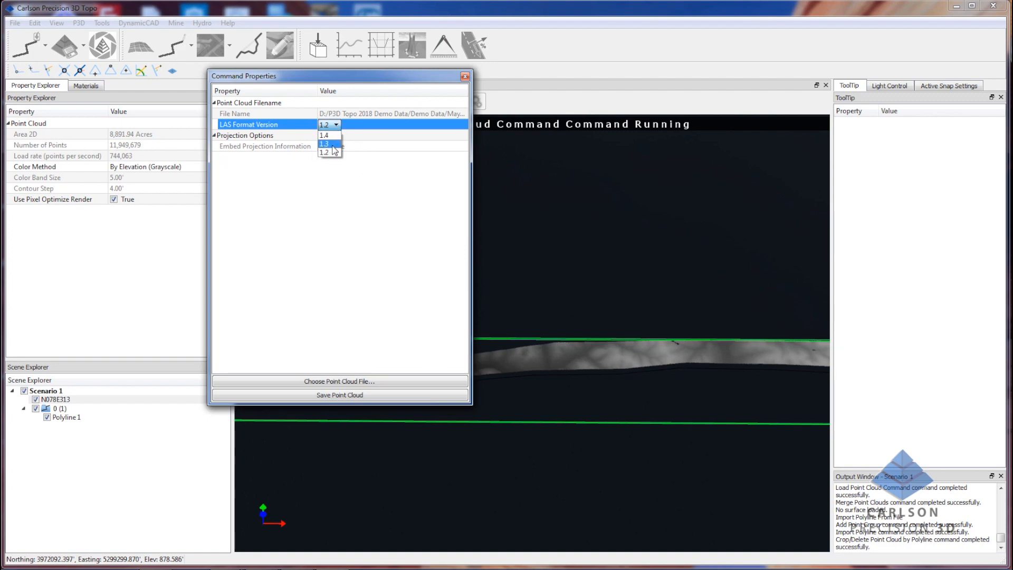
{"action": "left_click", "coordinate": [335, 153]}
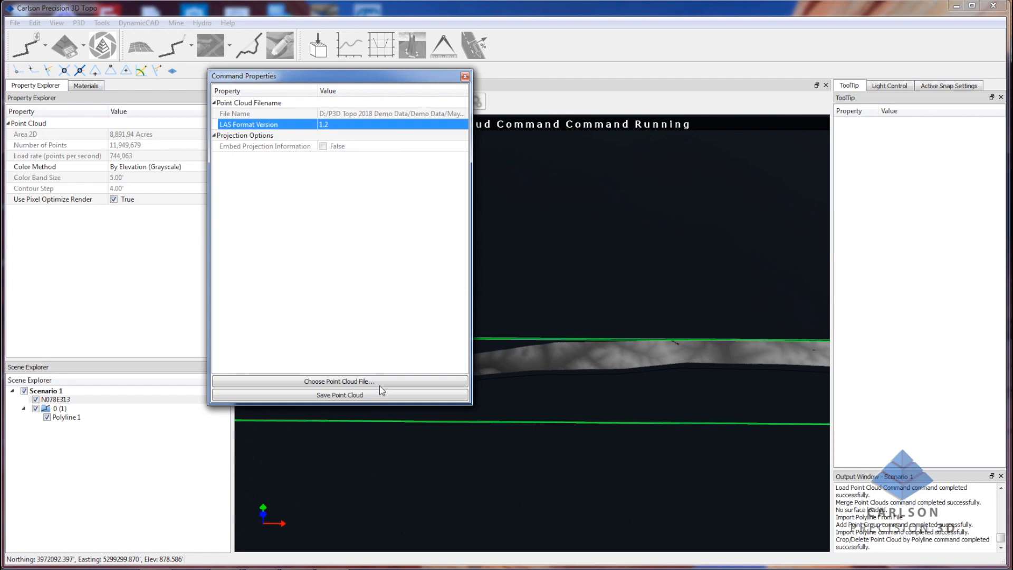
Save the point cloud as road project.laz in LAZ format in the Kentucky LIDAR folder
{"action": "left_click", "coordinate": [349, 384]}
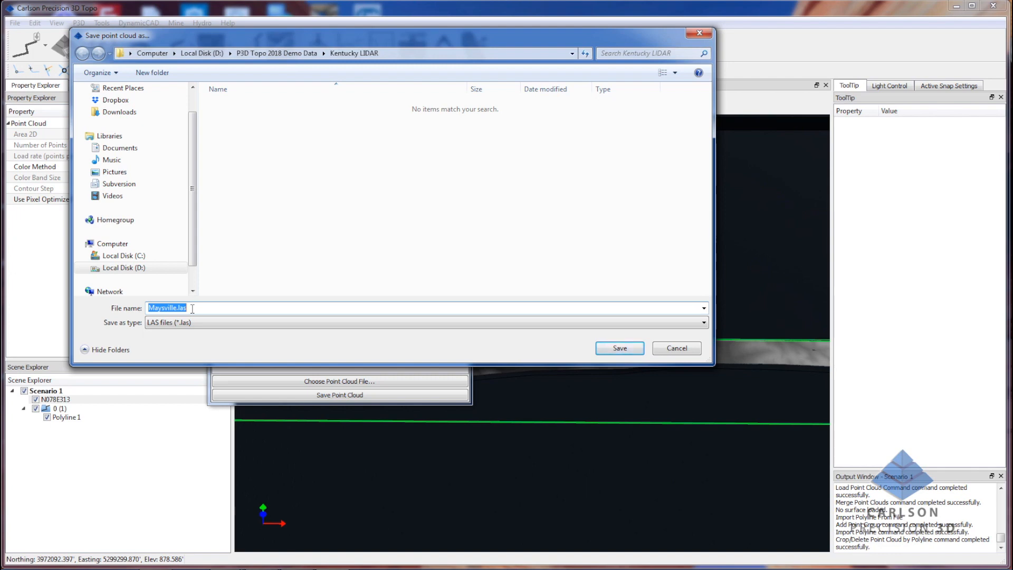
{"action": "type", "text": "road project"}
{"action": "left_click", "coordinate": [267, 322]}
{"action": "left_click", "coordinate": [250, 343]}
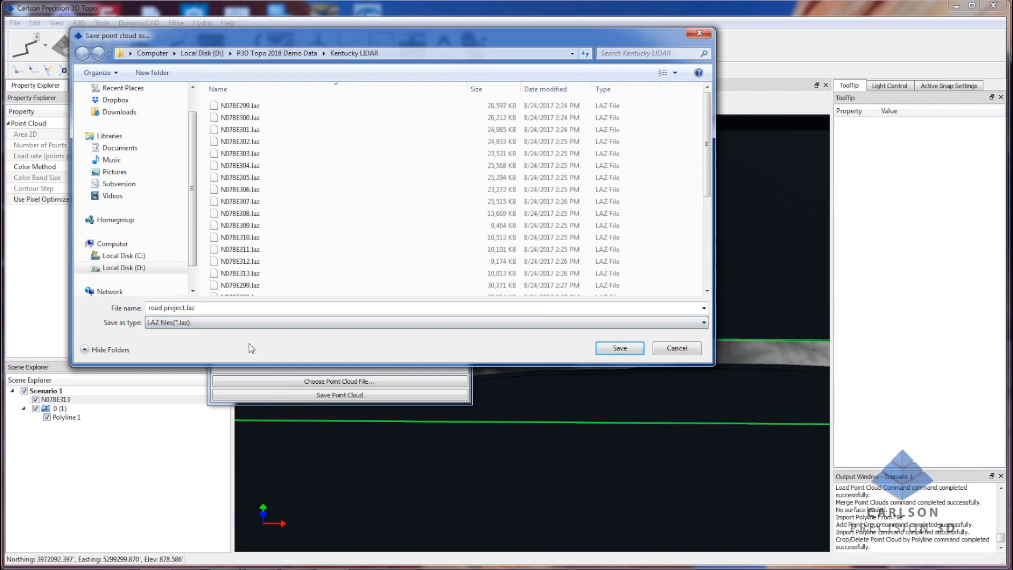
{"action": "left_click", "coordinate": [620, 347]}
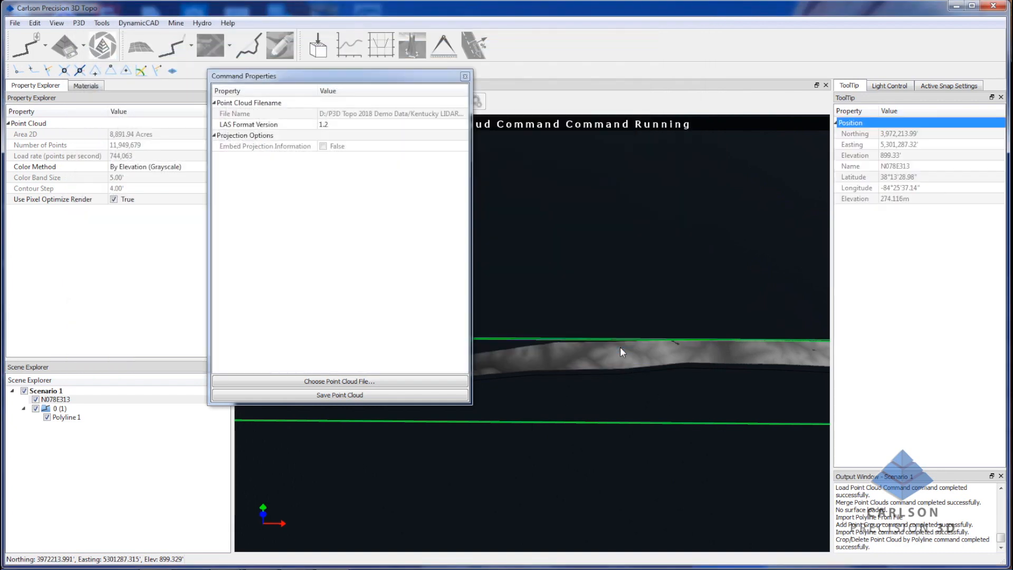
{"action": "left_click", "coordinate": [362, 402]}
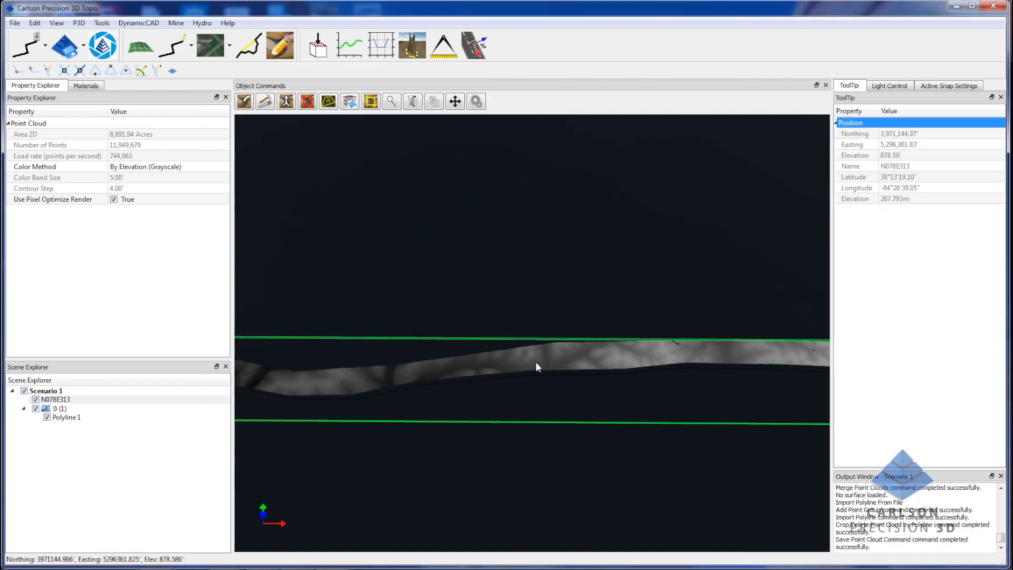
Open the Michigan Quarry.p3d scene from the Aerial Drone Survey folder of the demo data
{"action": "middle_click_drag", "start_coordinate": [505, 310], "coordinate": [628, 250]}
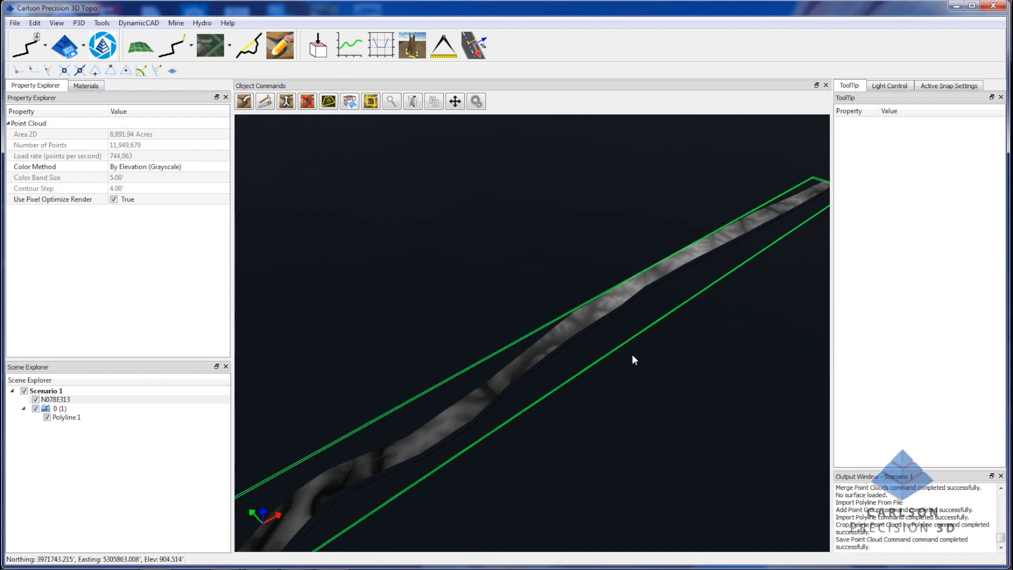
{"action": "middle_click_drag", "start_coordinate": [632, 359], "coordinate": [538, 389]}
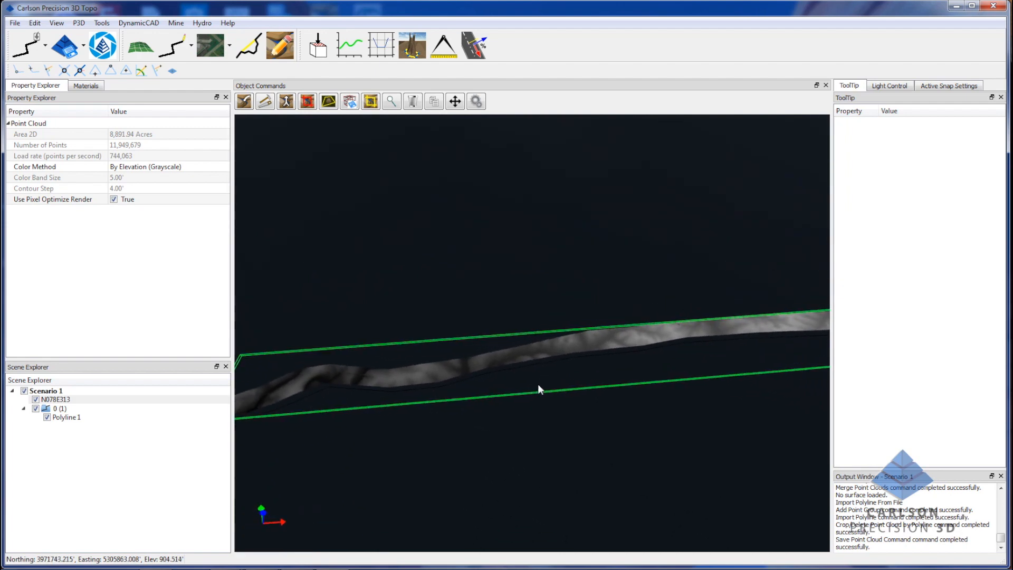
{"action": "left_click", "coordinate": [20, 24]}
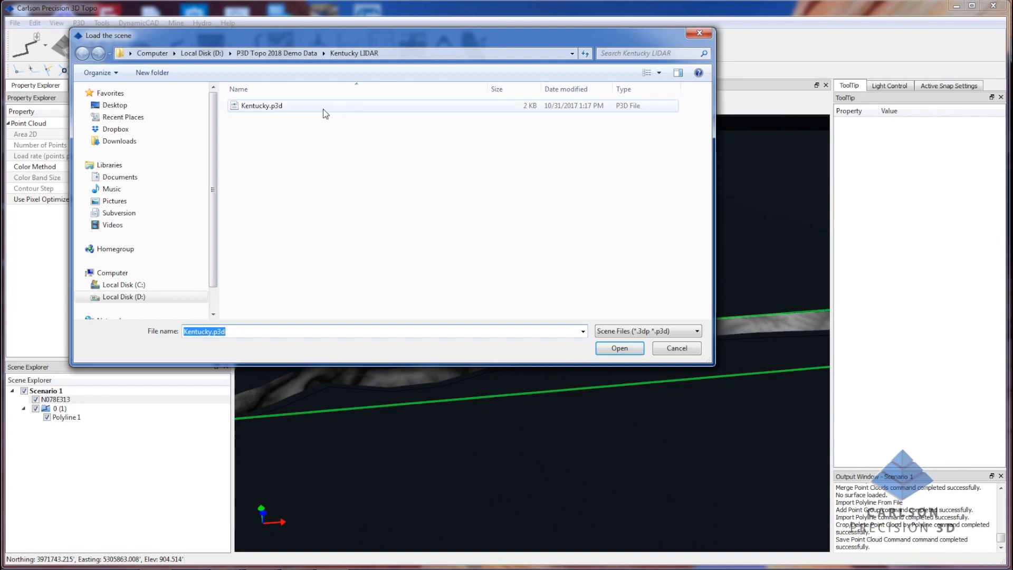
{"action": "left_click", "coordinate": [285, 53]}
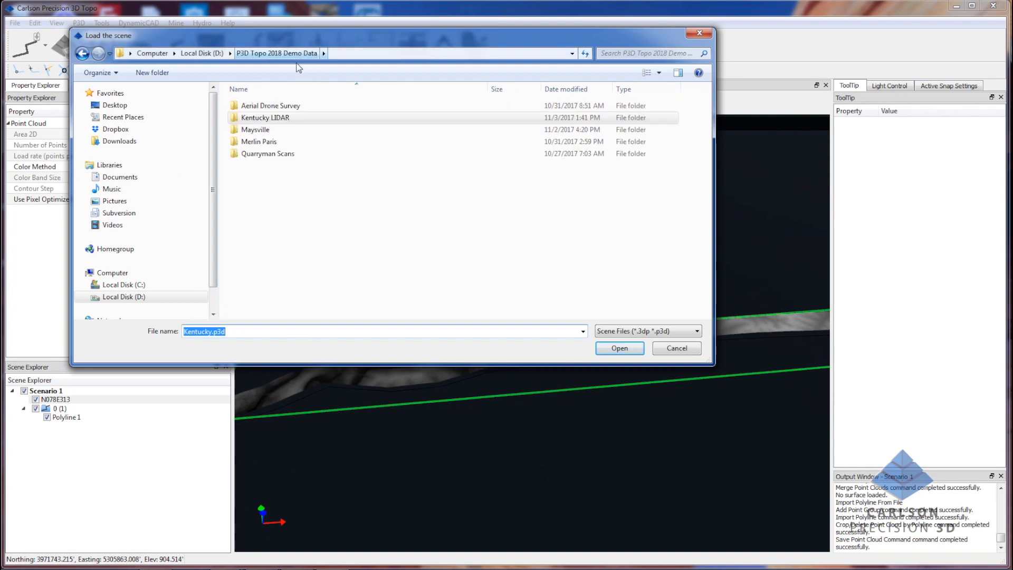
{"action": "double_click", "coordinate": [308, 106]}
{"action": "left_click", "coordinate": [307, 106]}
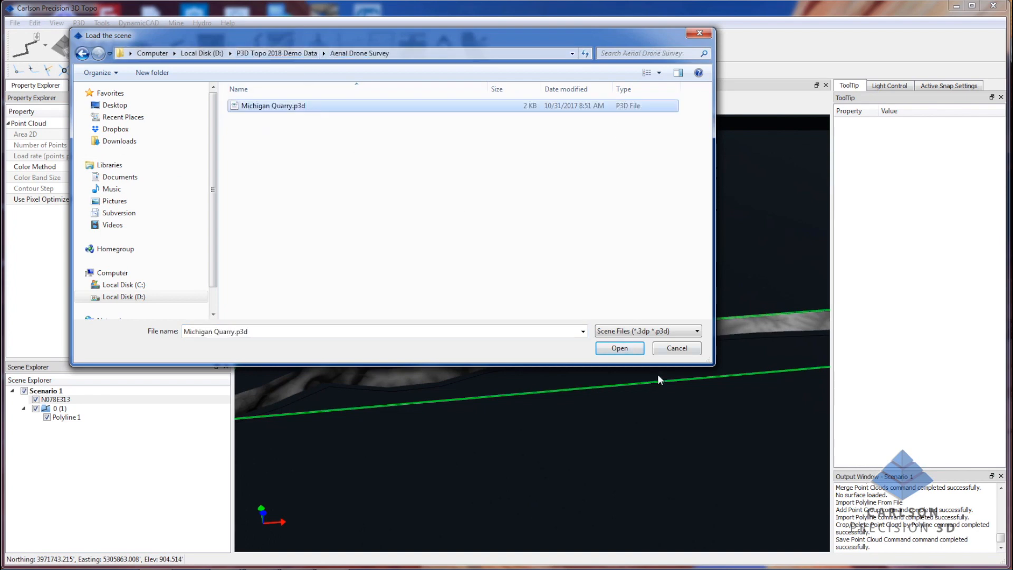
{"action": "left_click", "coordinate": [619, 348]}
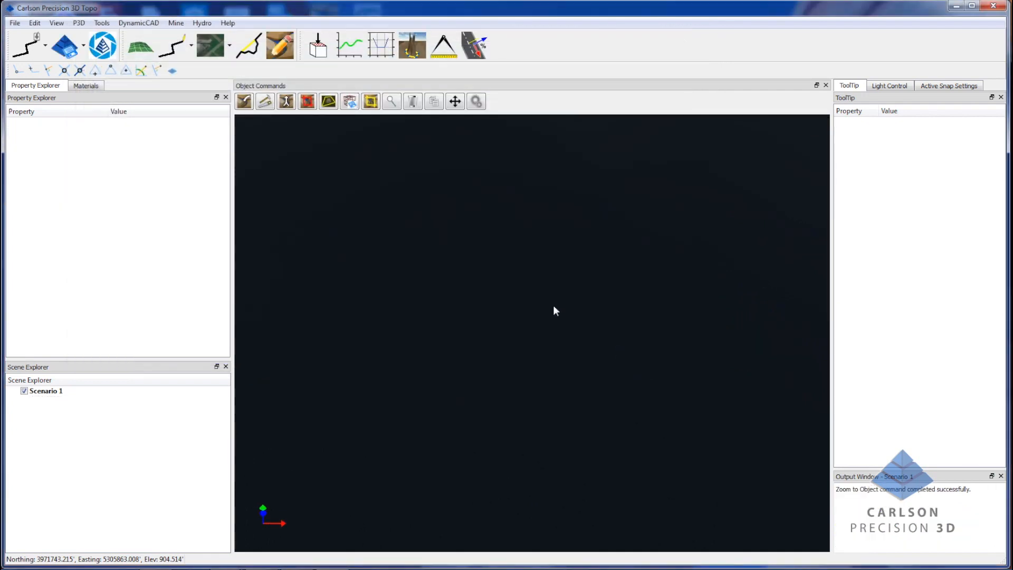
Check the scenario's spatial reference, and choose MichiganQuarryColors.las from the Aerial Drone Survey folder as the point cloud to load
{"action": "left_click", "coordinate": [84, 394]}
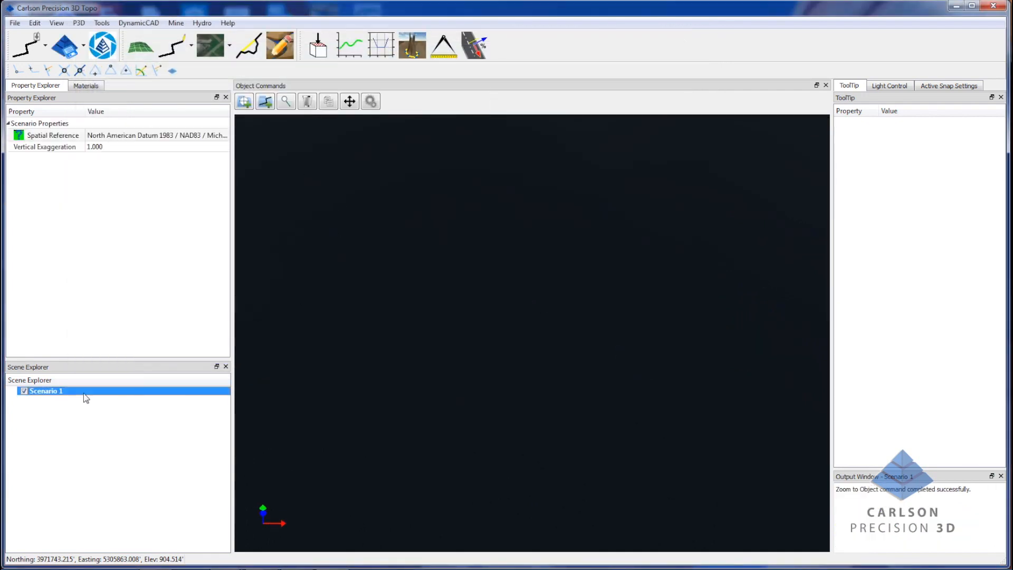
{"action": "left_click", "coordinate": [205, 147]}
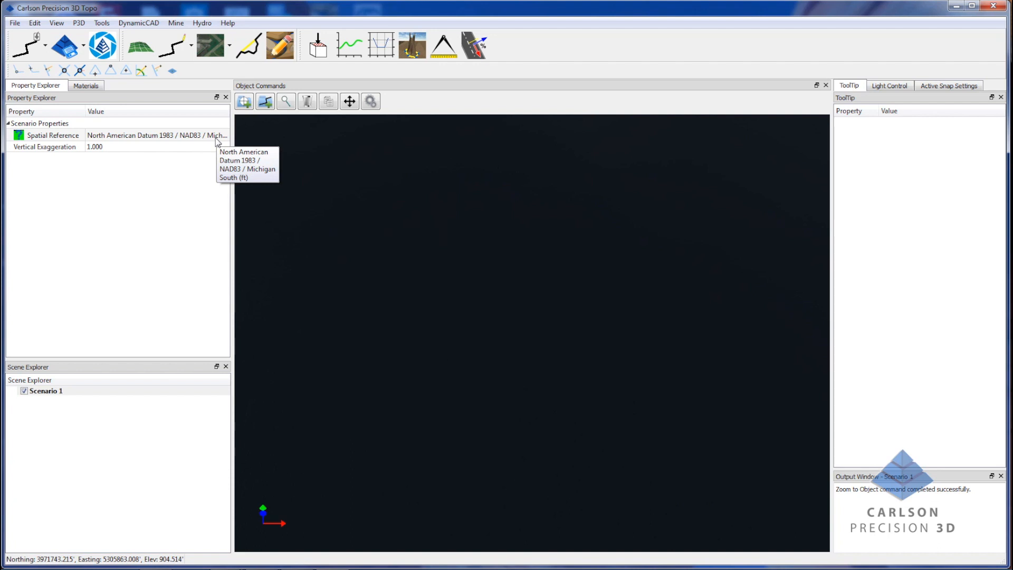
{"action": "left_click", "coordinate": [46, 46]}
{"action": "left_click", "coordinate": [53, 105]}
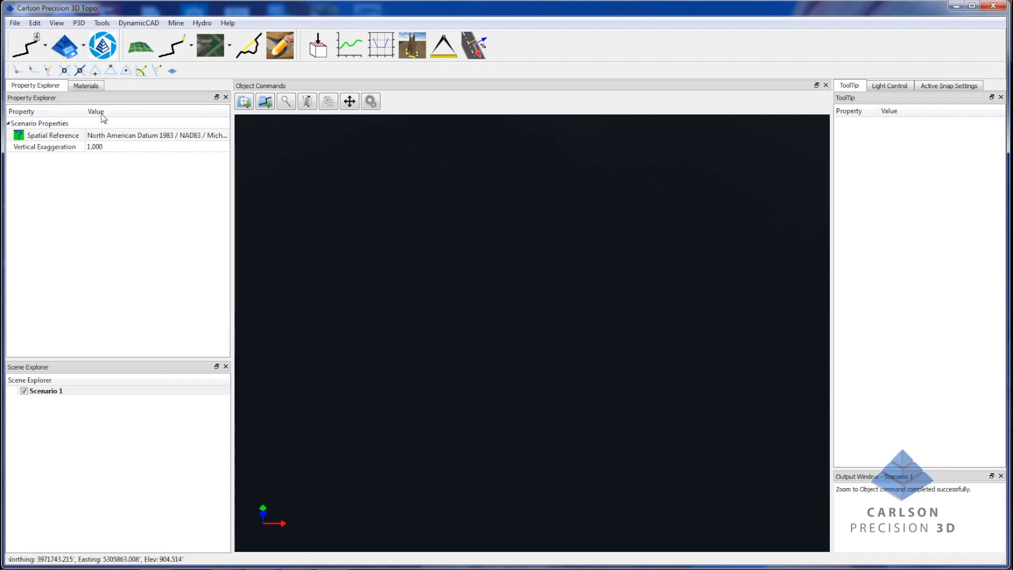
{"action": "left_click", "coordinate": [363, 381]}
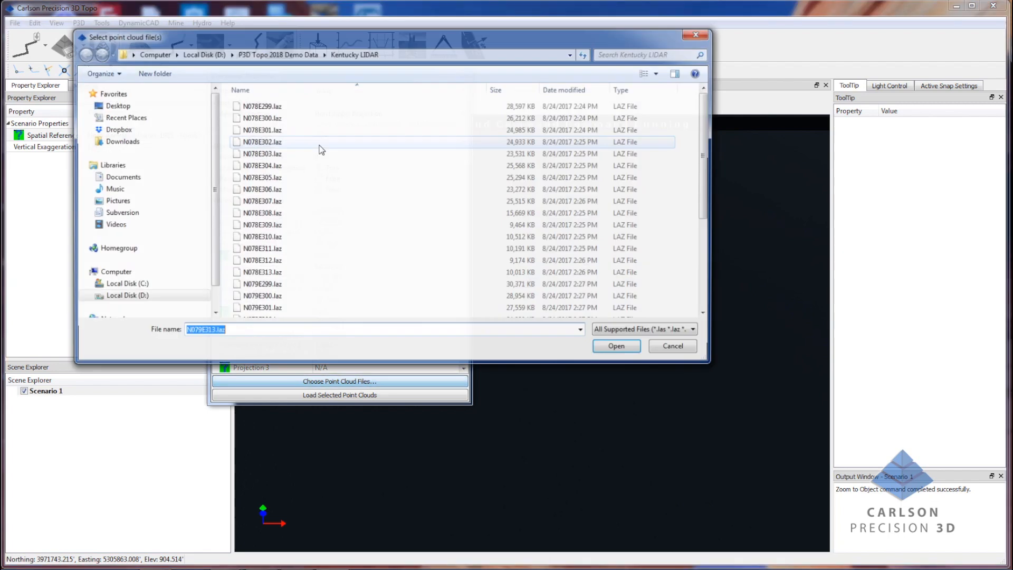
{"action": "left_click", "coordinate": [295, 53]}
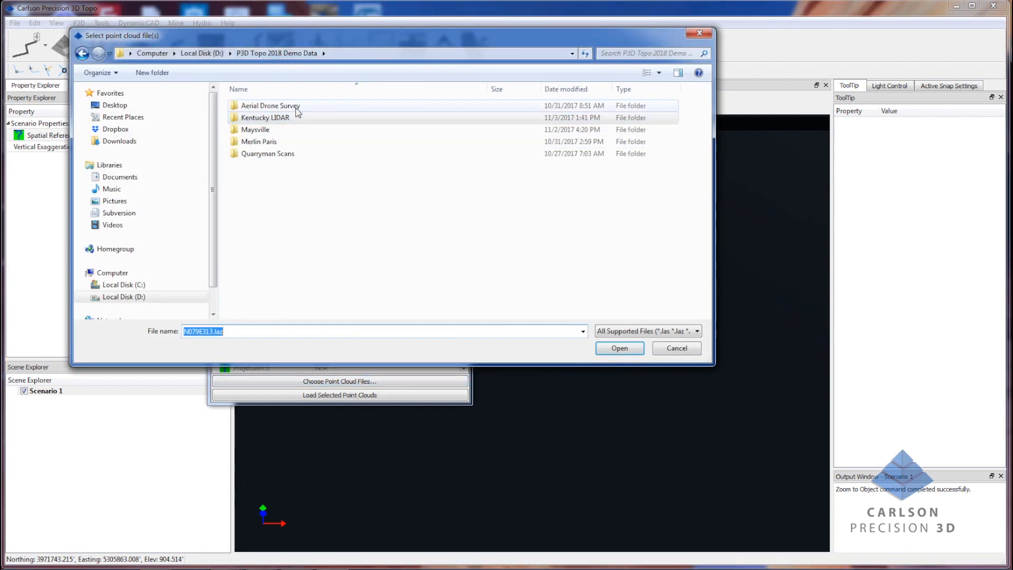
{"action": "double_click", "coordinate": [300, 105]}
{"action": "left_click", "coordinate": [296, 105]}
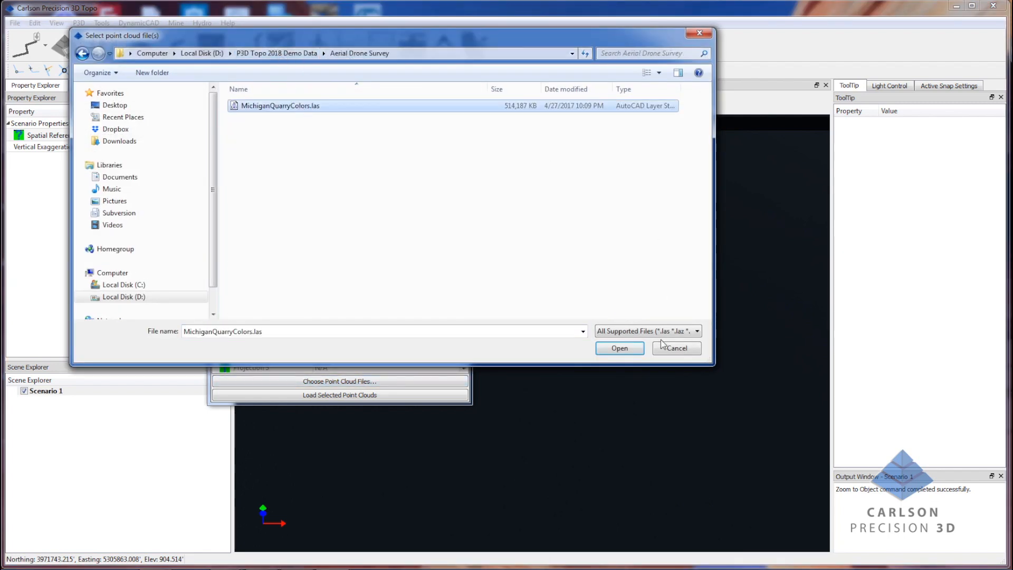
{"action": "left_click", "coordinate": [620, 348]}
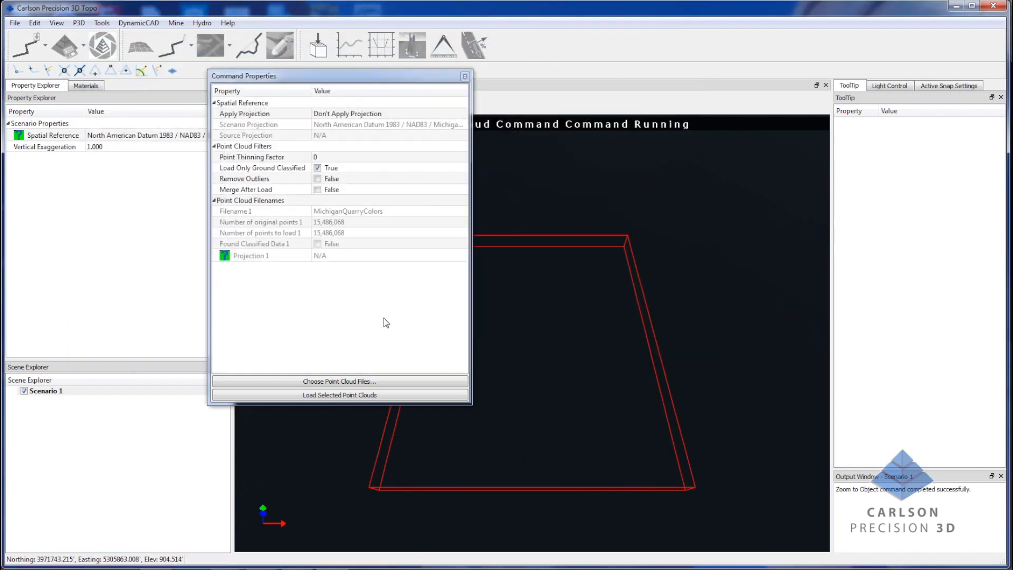
Load the quarry point cloud with ground-classified-only loading turned off and Apply Projection set to Select Projection Manually
{"action": "left_click", "coordinate": [317, 168]}
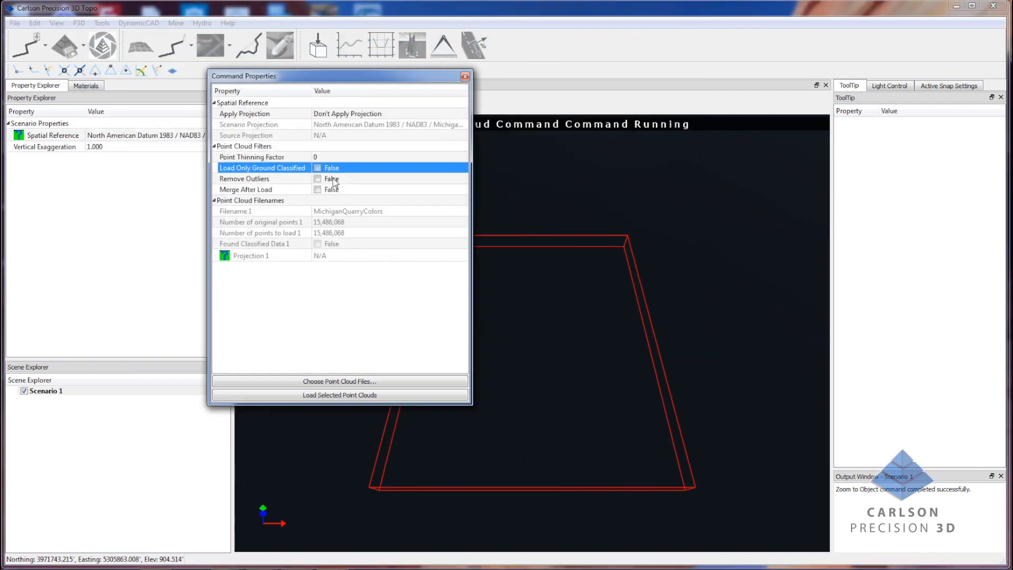
{"action": "mouse_move", "coordinate": [333, 259]}
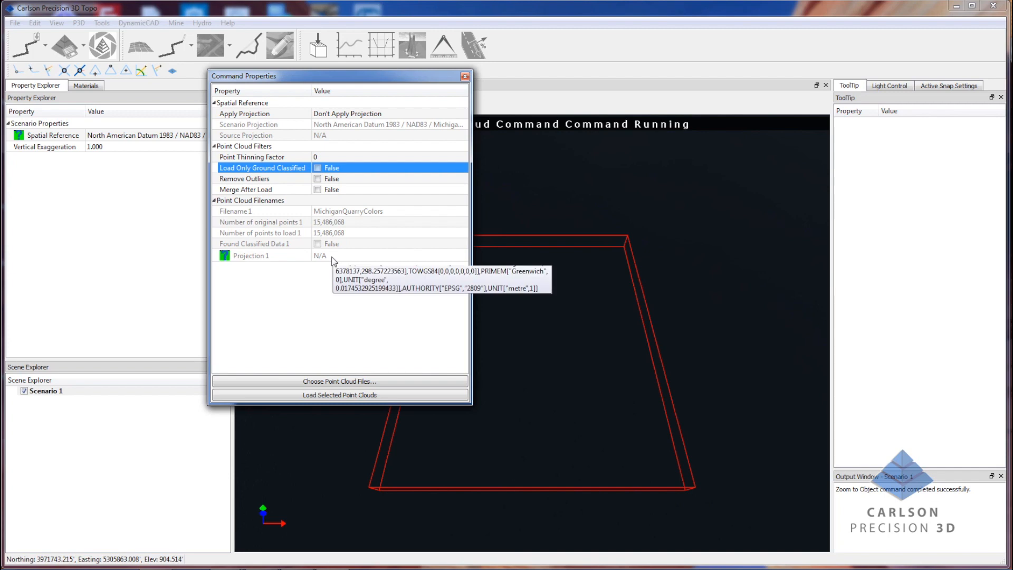
{"action": "left_click", "coordinate": [346, 114]}
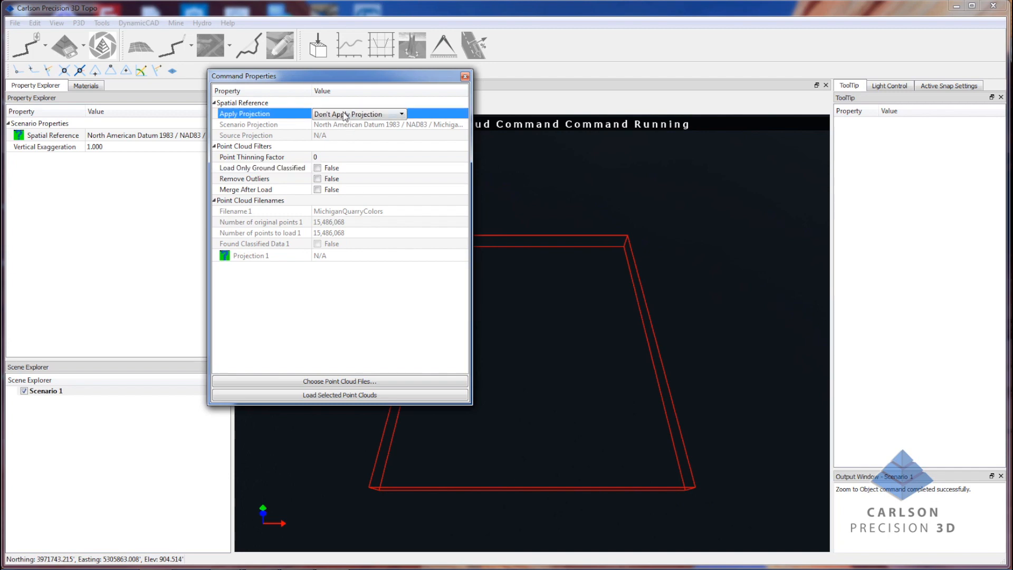
{"action": "left_click", "coordinate": [347, 114]}
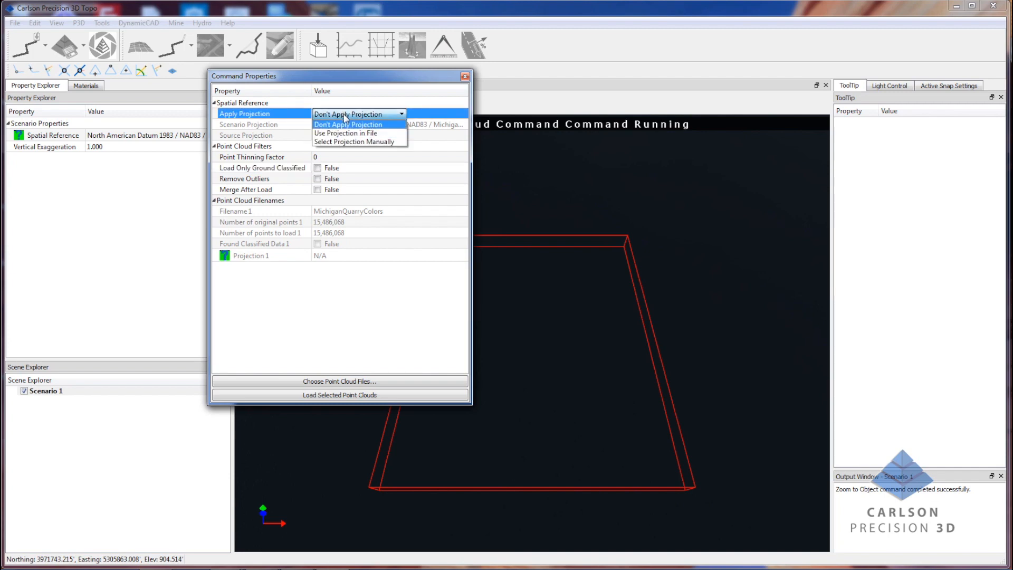
{"action": "left_click", "coordinate": [350, 142]}
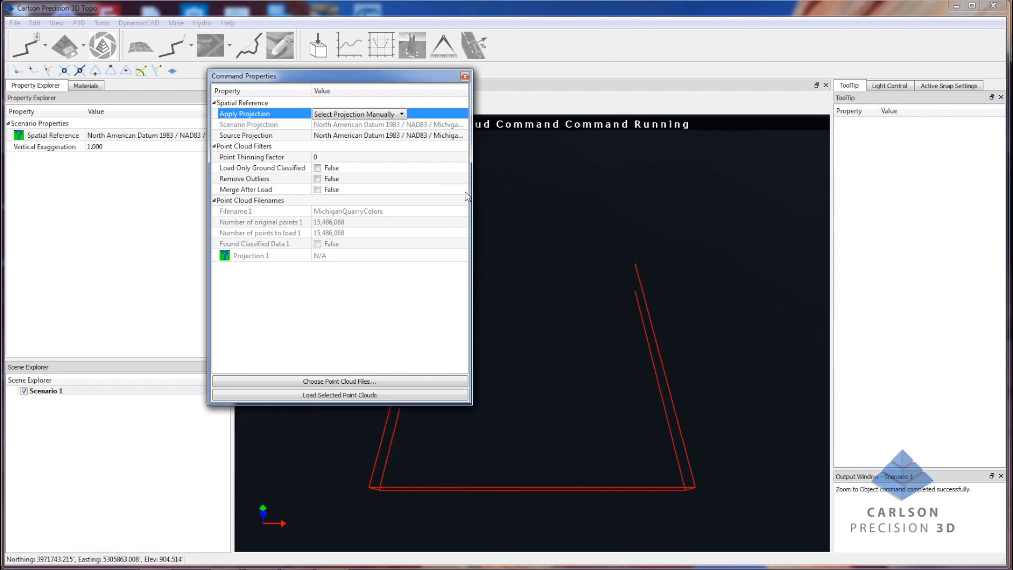
{"action": "left_click_drag", "start_coordinate": [393, 84], "coordinate": [290, 102]}
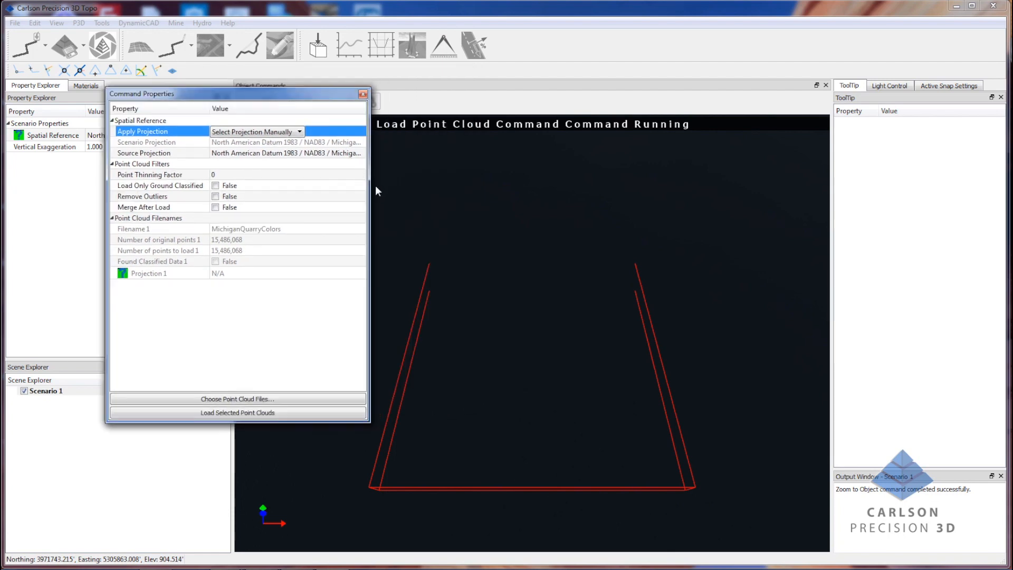
{"action": "left_click_drag", "start_coordinate": [369, 179], "coordinate": [407, 196]}
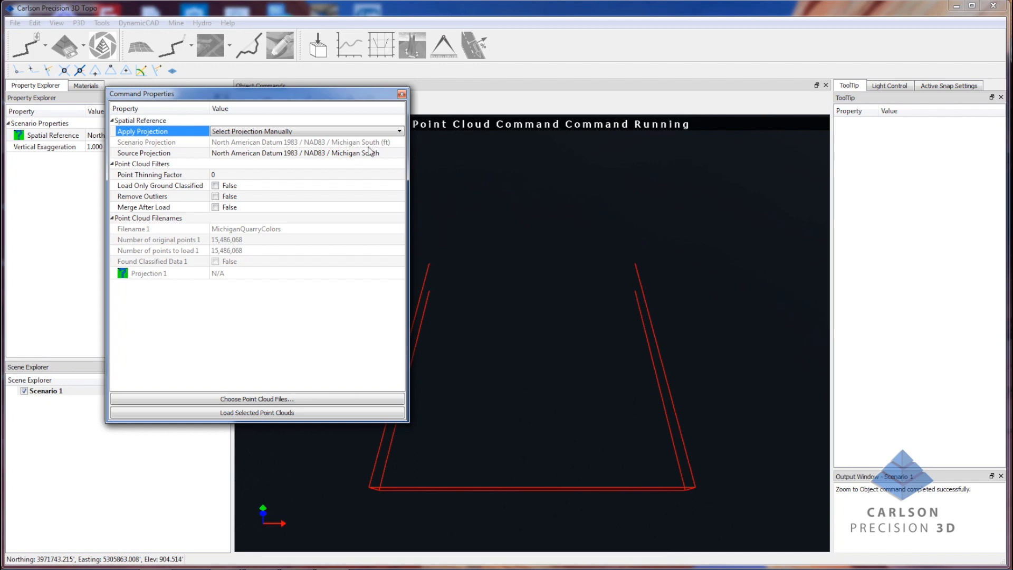
{"action": "left_click", "coordinate": [279, 413]}
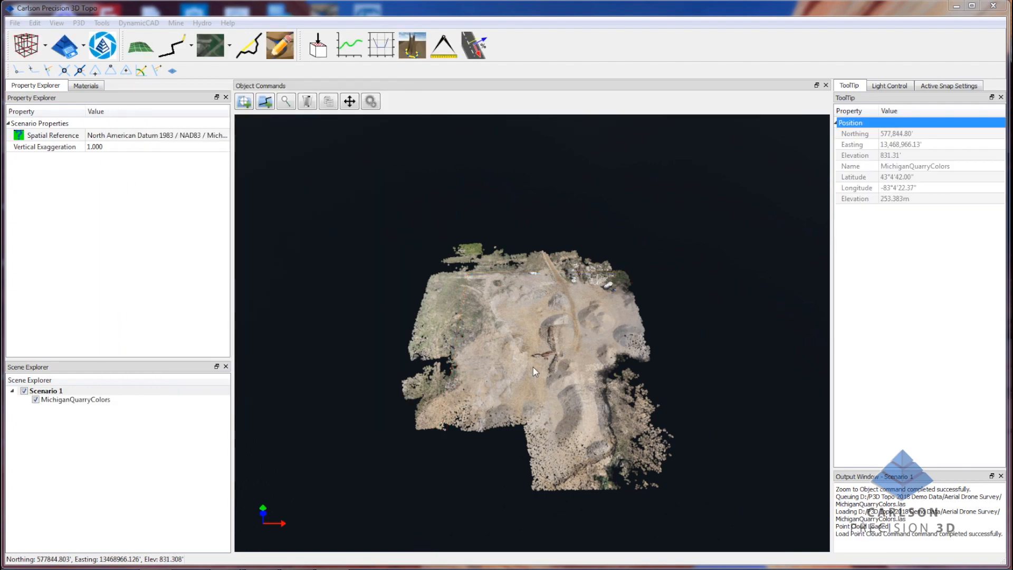
Select the loaded quarry point cloud and download Google Maps satellite imagery for it at zoom level 18 and tile size 2048
{"action": "left_click", "coordinate": [543, 343]}
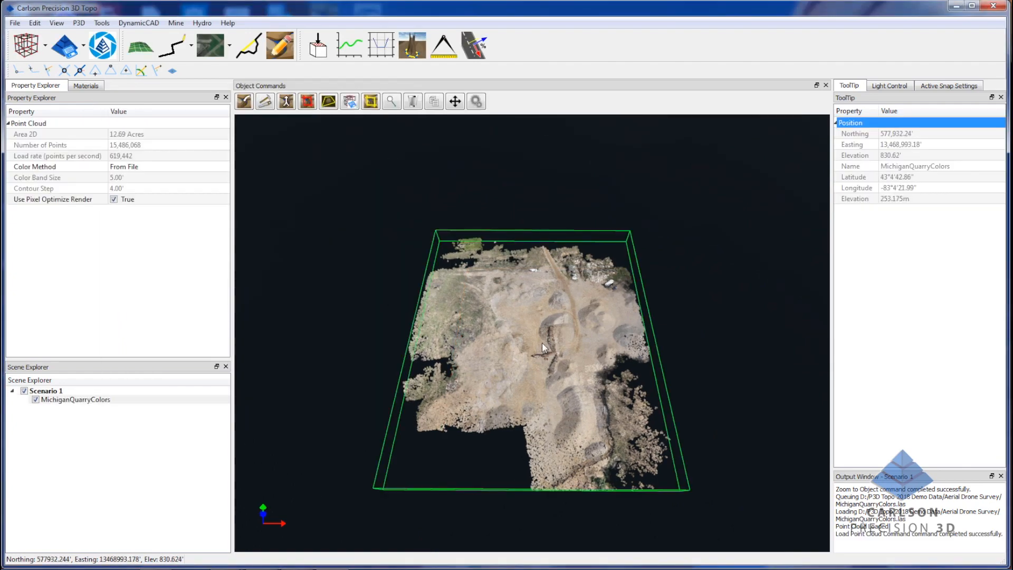
{"action": "scroll", "coordinate": [556, 336], "scroll_direction": "up", "scroll_amount": 2}
{"action": "scroll", "coordinate": [560, 336], "scroll_direction": "down", "scroll_amount": 1}
{"action": "scroll", "coordinate": [560, 336], "scroll_direction": "down", "scroll_amount": 1}
{"action": "middle_click_drag", "start_coordinate": [548, 363], "coordinate": [569, 367]}
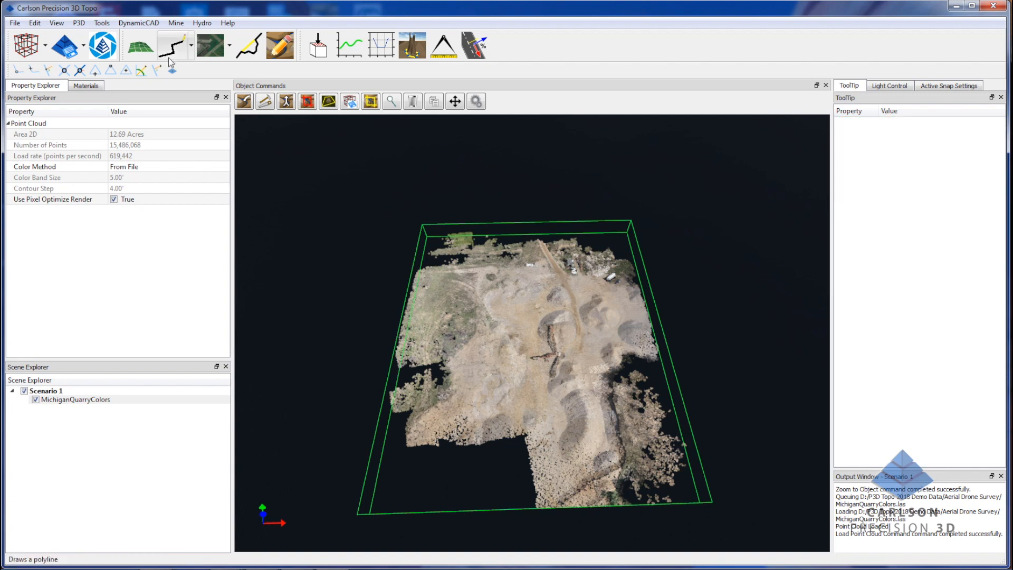
{"action": "left_click", "coordinate": [209, 52]}
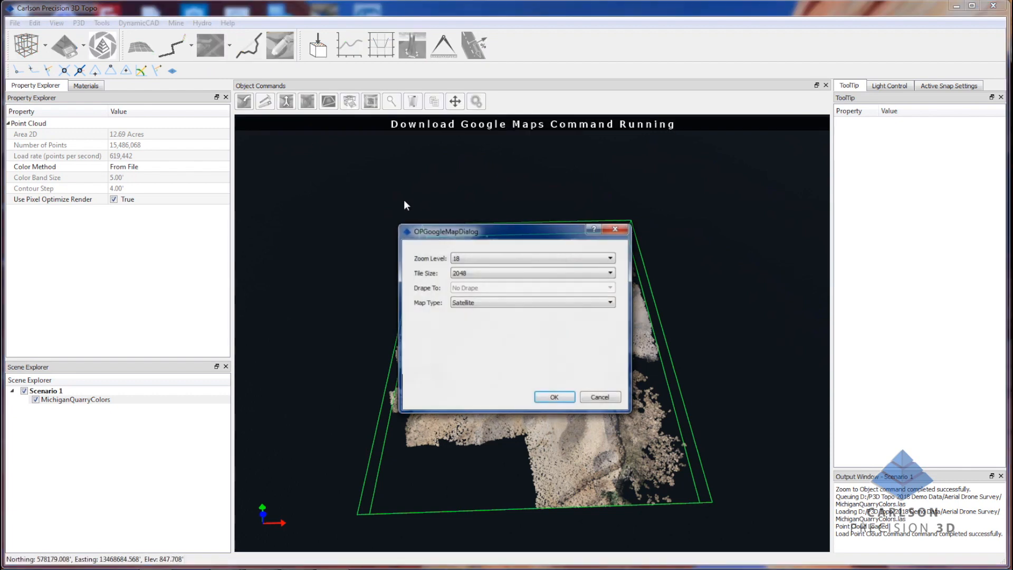
{"action": "left_click", "coordinate": [555, 398]}
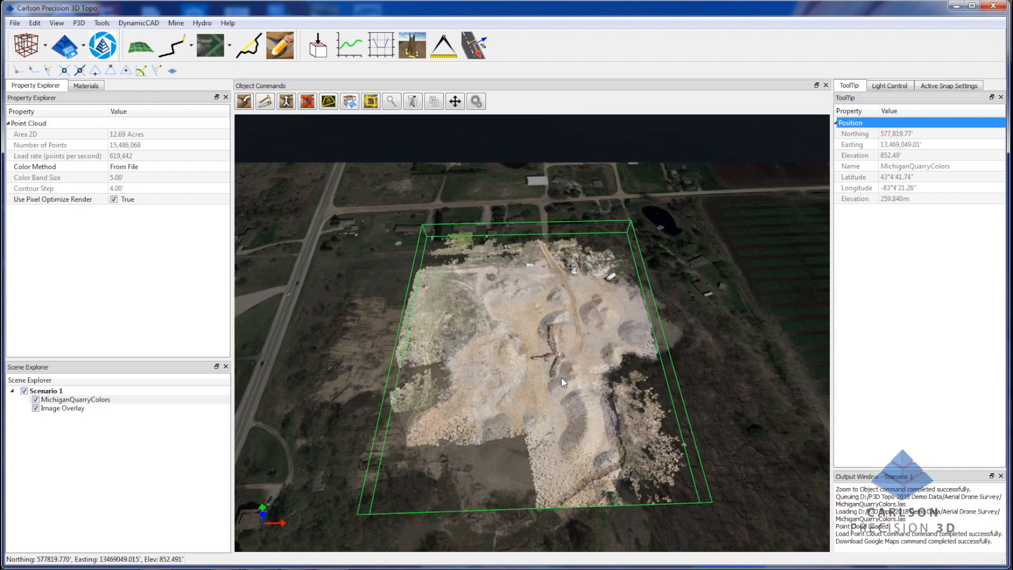
Toggle the MichiganQuarryColors point cloud off and on to compare it with the satellite image beneath it
{"action": "left_click", "coordinate": [36, 400]}
{"action": "left_click", "coordinate": [36, 399]}
{"action": "left_click", "coordinate": [37, 400]}
{"action": "left_click", "coordinate": [37, 399]}
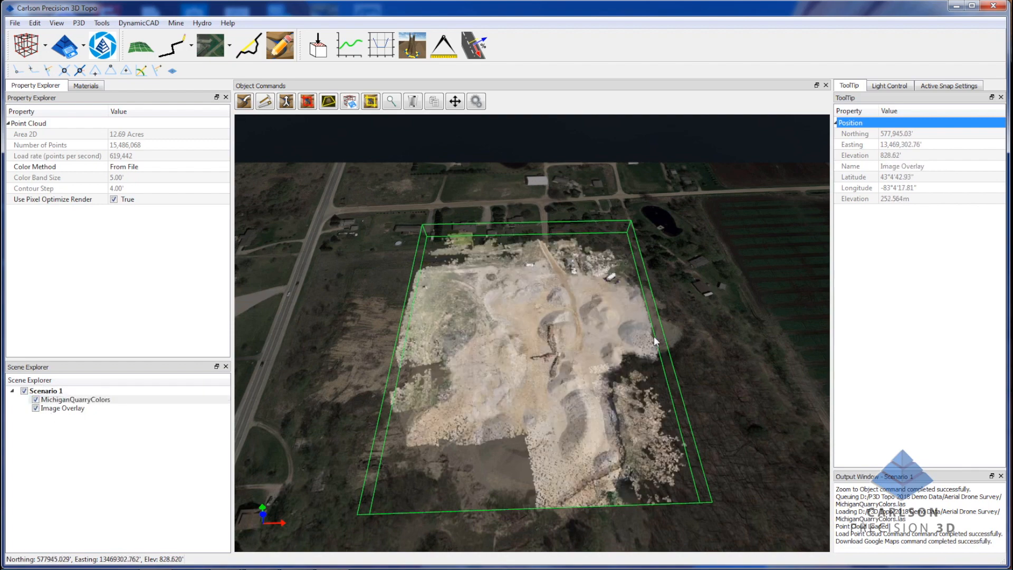
Examine the conveyor and the adjoining stockpile in the quarry point cloud up close from a low side angle
{"action": "scroll", "coordinate": [591, 313], "scroll_direction": "up", "scroll_amount": 5}
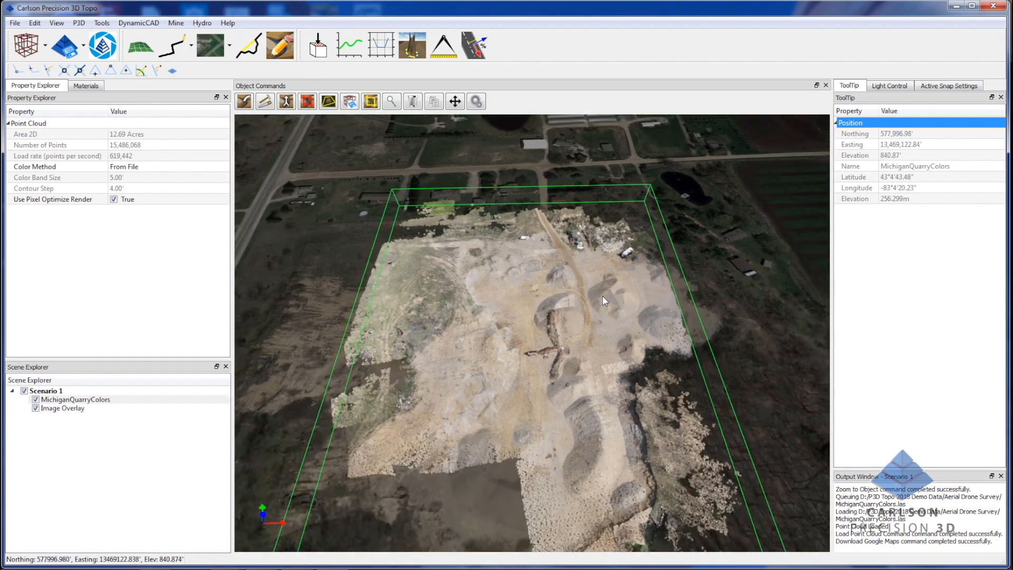
{"action": "scroll", "coordinate": [580, 343], "scroll_direction": "up", "scroll_amount": 3}
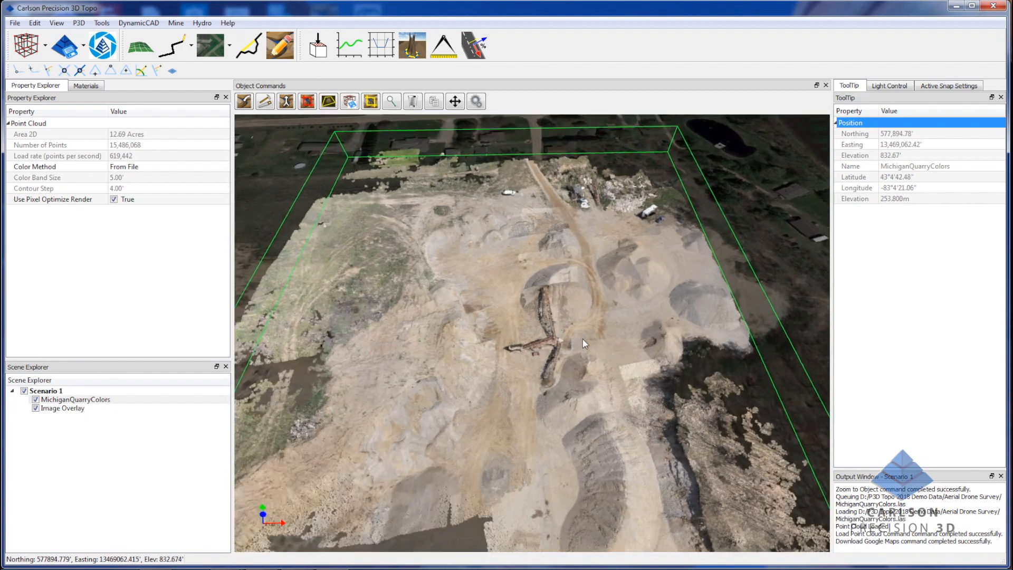
{"action": "scroll", "coordinate": [583, 341], "scroll_direction": "up", "scroll_amount": 8}
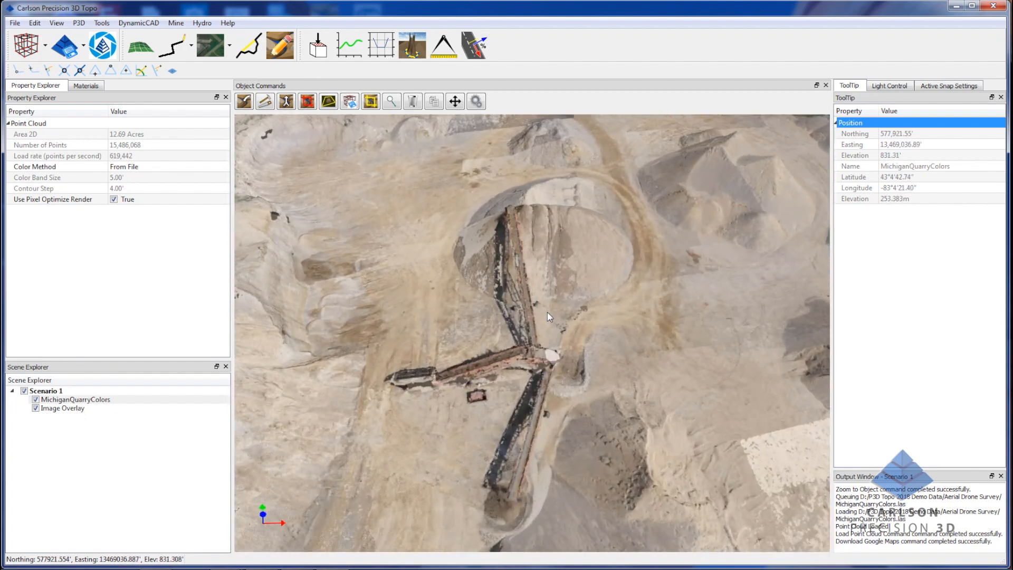
{"action": "scroll", "coordinate": [557, 317], "scroll_direction": "up", "scroll_amount": 6}
{"action": "left_click_drag", "start_coordinate": [657, 352], "coordinate": [571, 337]}
{"action": "left_click_drag", "start_coordinate": [619, 278], "coordinate": [583, 292]}
{"action": "scroll", "coordinate": [586, 294], "scroll_direction": "up", "scroll_amount": 5}
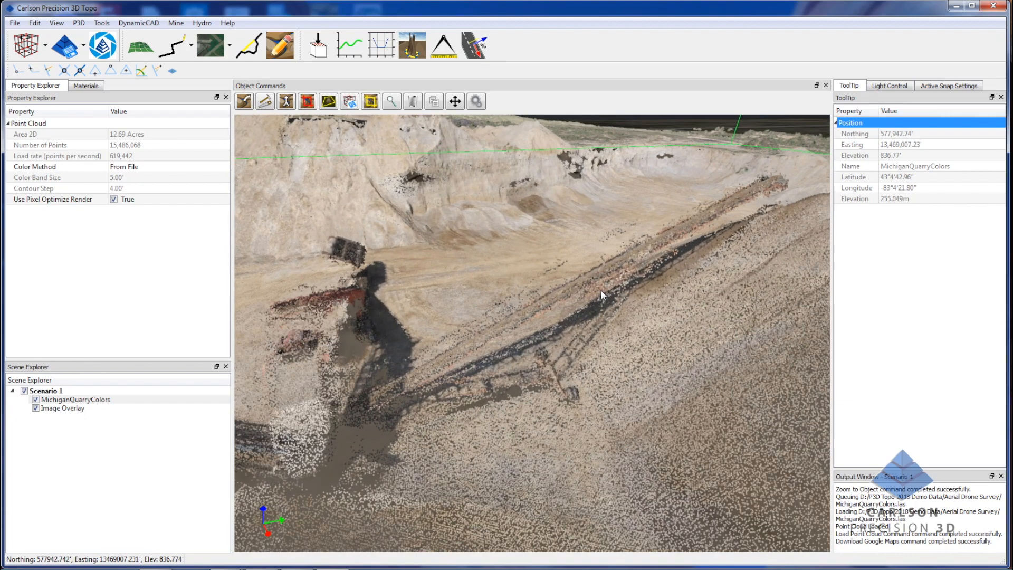
{"action": "mouse_move", "coordinate": [622, 304]}
{"action": "left_mouse_down"}
{"action": "mouse_move", "coordinate": [603, 290]}
{"action": "mouse_move", "coordinate": [612, 297]}
{"action": "left_mouse_up"}
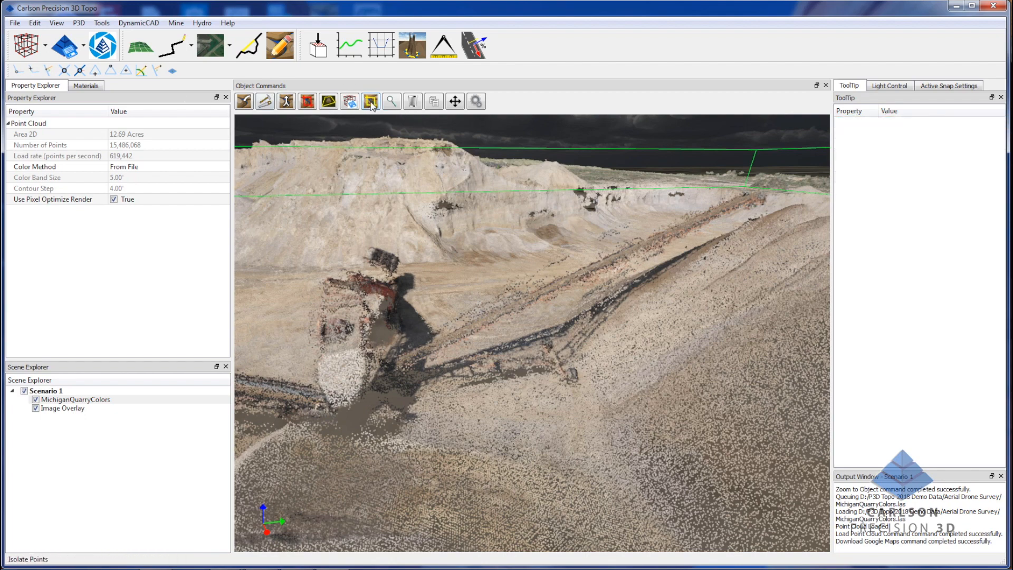
Start Isolate Points on the MichiganQuarryColors point cloud and shrink its command properties window to clear more of the scene
{"action": "right_click", "coordinate": [520, 228]}
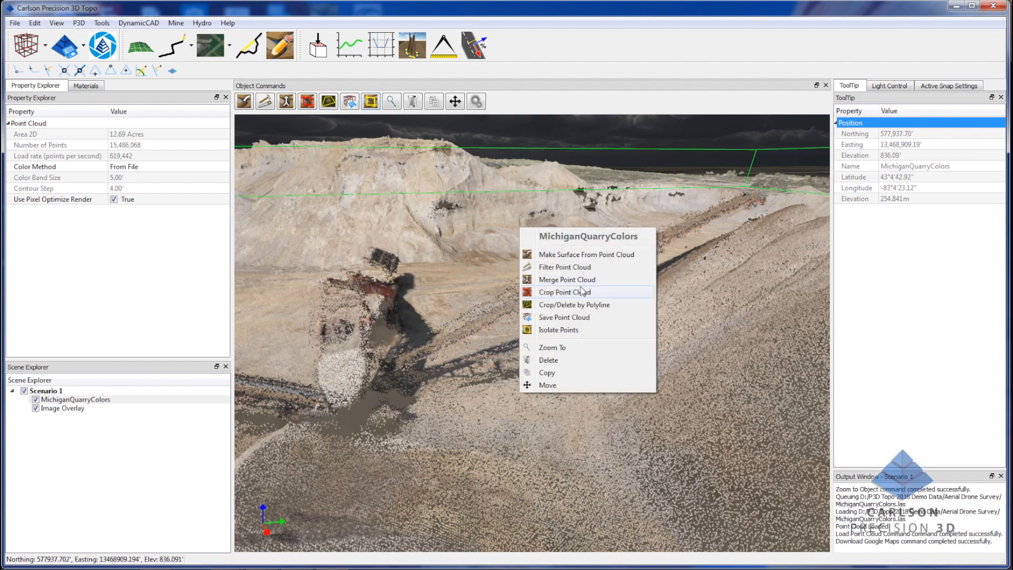
{"action": "left_click", "coordinate": [571, 330]}
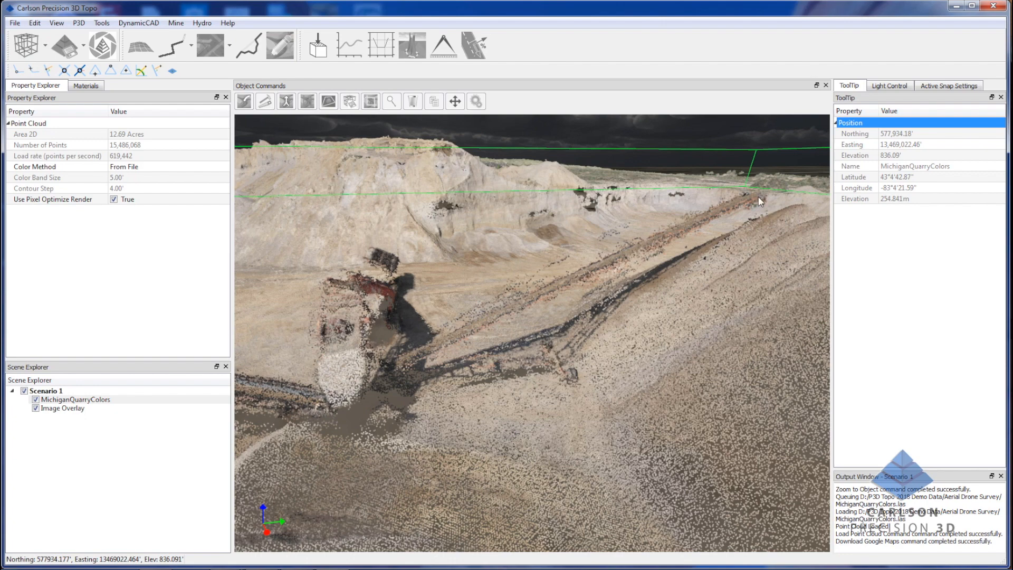
{"action": "left_click_drag", "start_coordinate": [234, 103], "coordinate": [164, 82]}
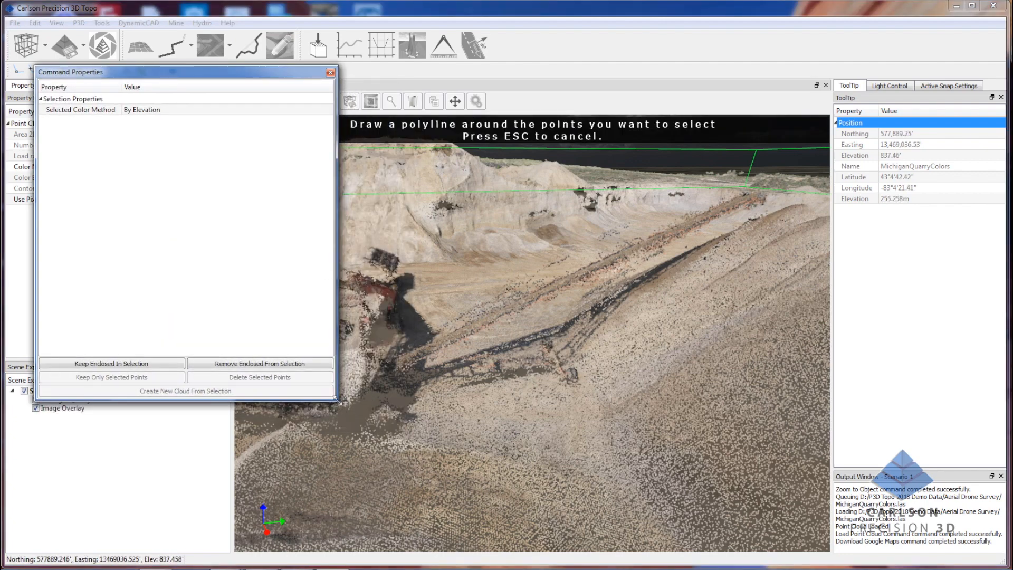
{"action": "left_click_drag", "start_coordinate": [340, 401], "coordinate": [314, 397]}
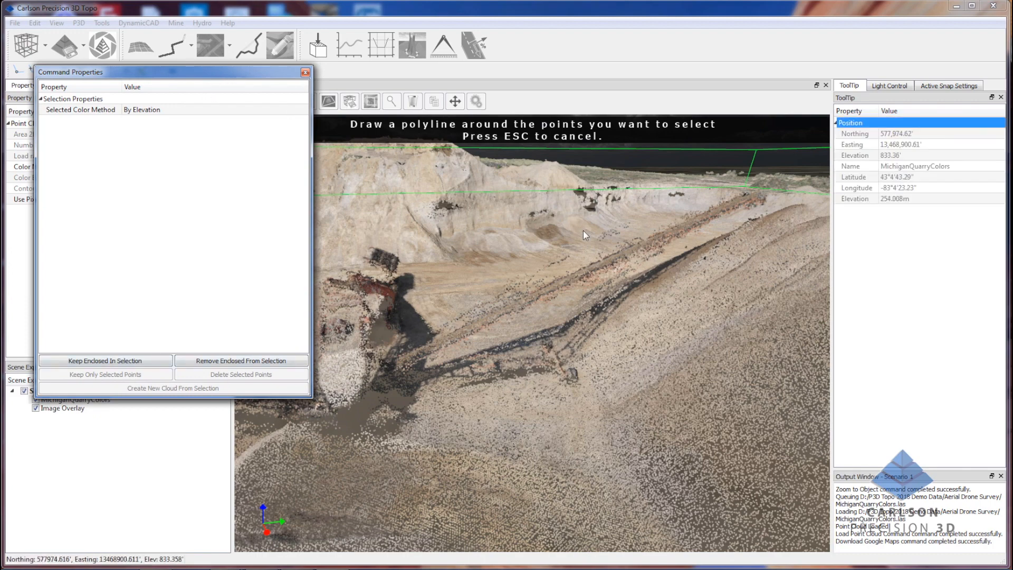
Outline the raised conveyor with a closed polyline from a low side angle and keep the enclosed points in the selection
{"action": "middle_click_drag", "start_coordinate": [657, 312], "coordinate": [648, 293]}
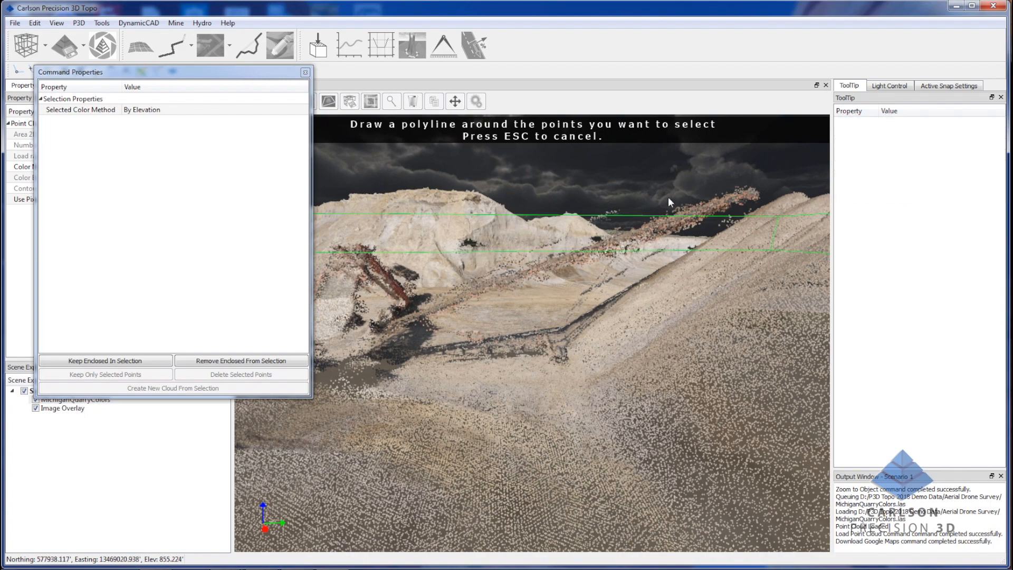
{"action": "middle_click_drag", "start_coordinate": [479, 334], "coordinate": [579, 375]}
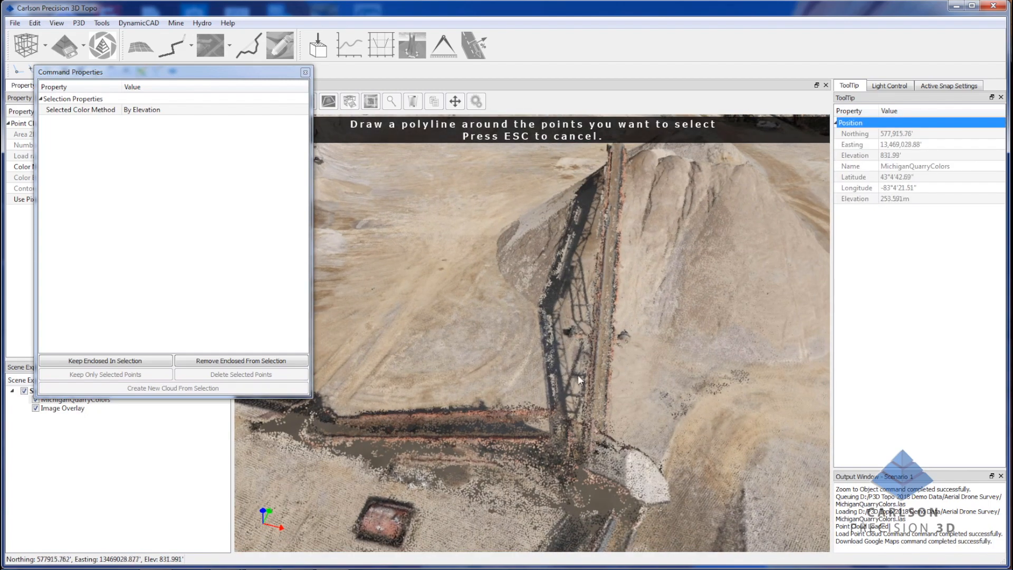
{"action": "middle_click_drag", "start_coordinate": [702, 312], "coordinate": [604, 288]}
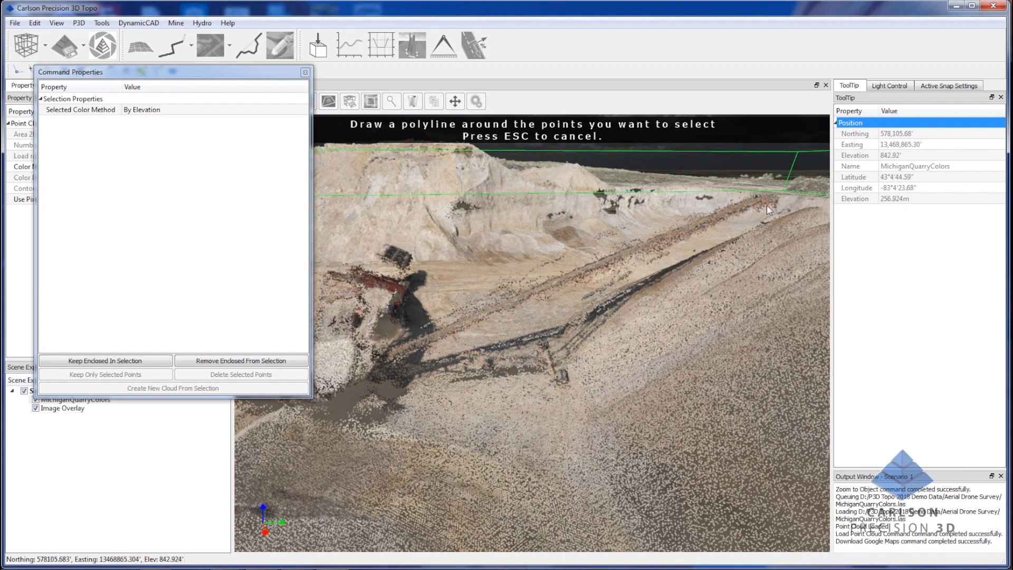
{"action": "middle_click_drag", "start_coordinate": [689, 303], "coordinate": [688, 299]}
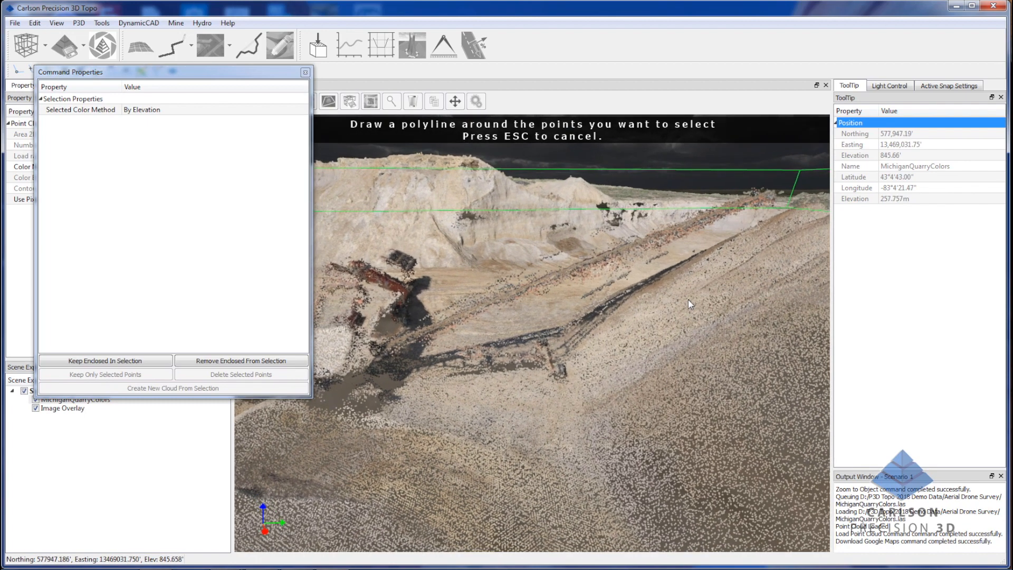
{"action": "left_click", "coordinate": [788, 205]}
{"action": "left_click", "coordinate": [571, 311]}
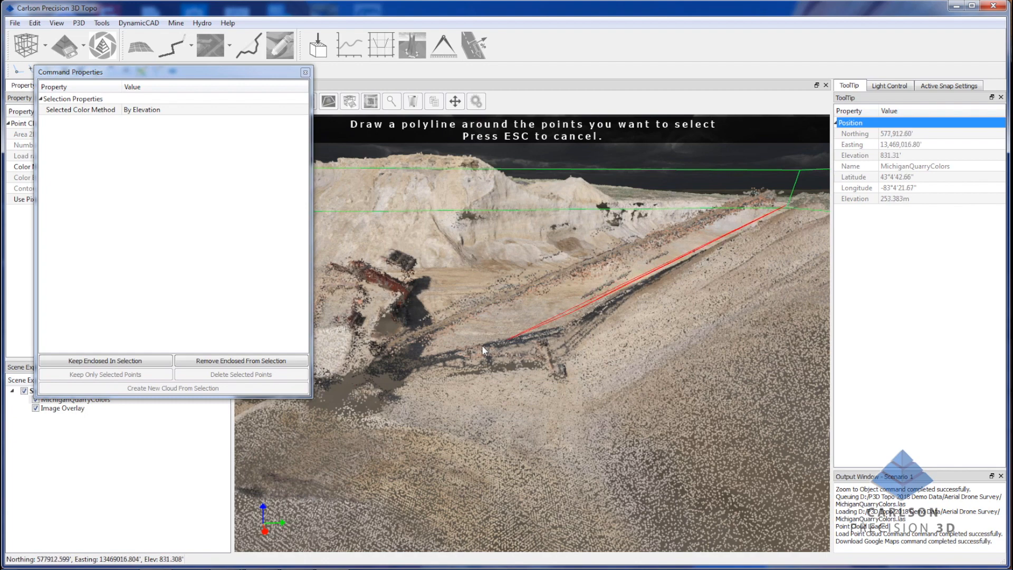
{"action": "left_click", "coordinate": [468, 341]}
{"action": "left_click", "coordinate": [445, 280]}
{"action": "left_click", "coordinate": [549, 237]}
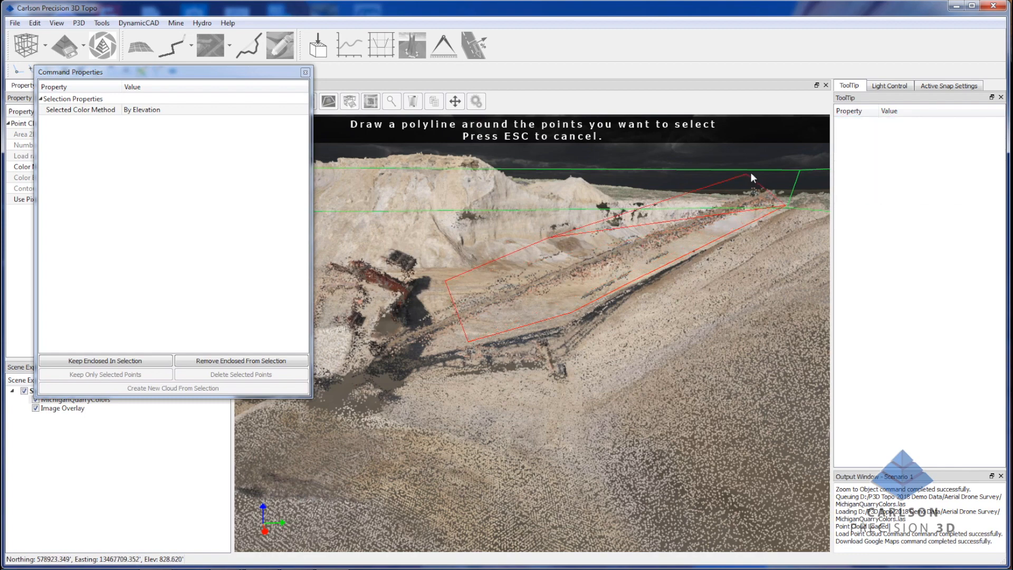
{"action": "left_click", "coordinate": [764, 171]}
{"action": "left_click", "coordinate": [794, 173]}
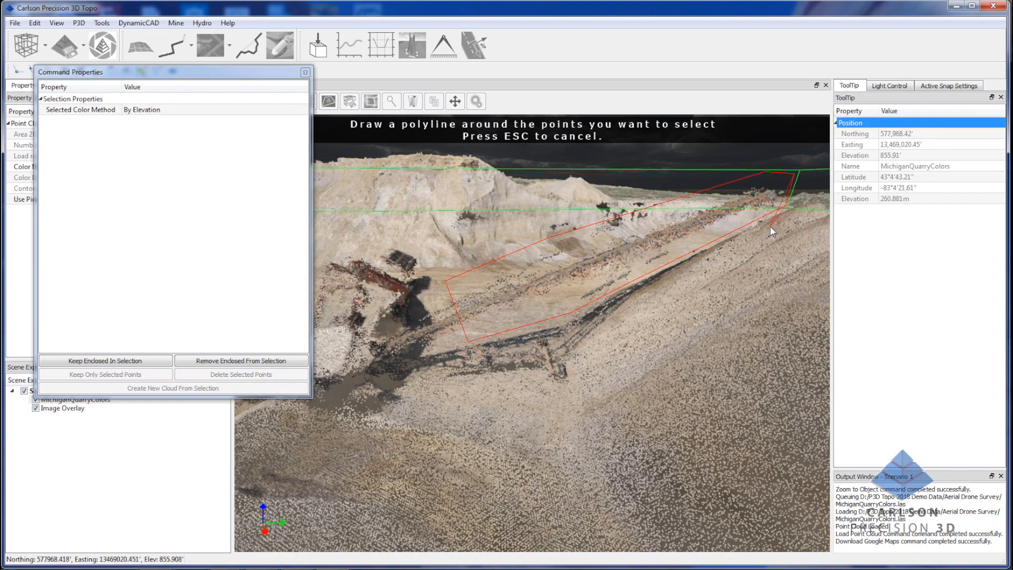
{"action": "left_click", "coordinate": [106, 360]}
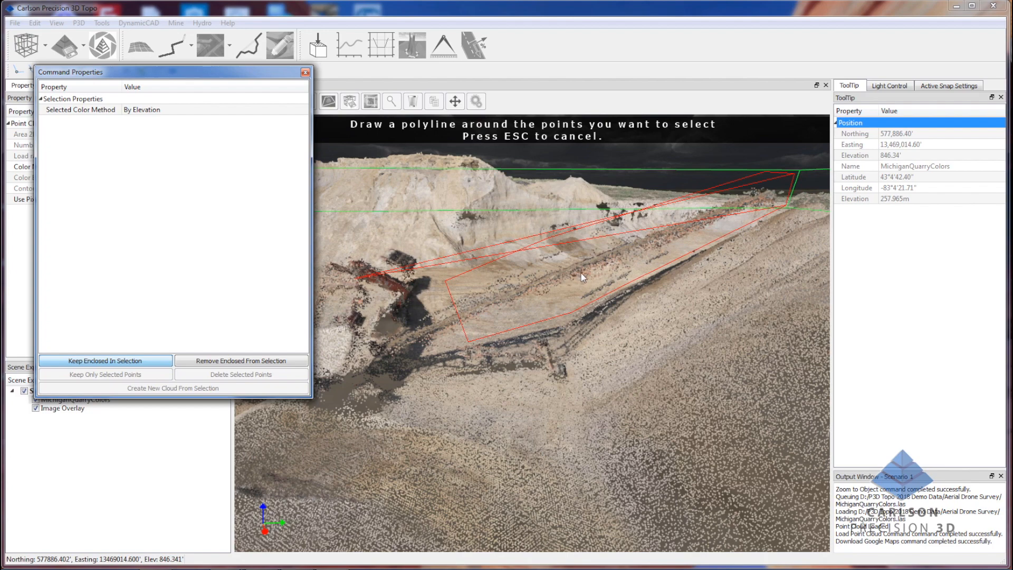
{"action": "key", "text": "Return"}
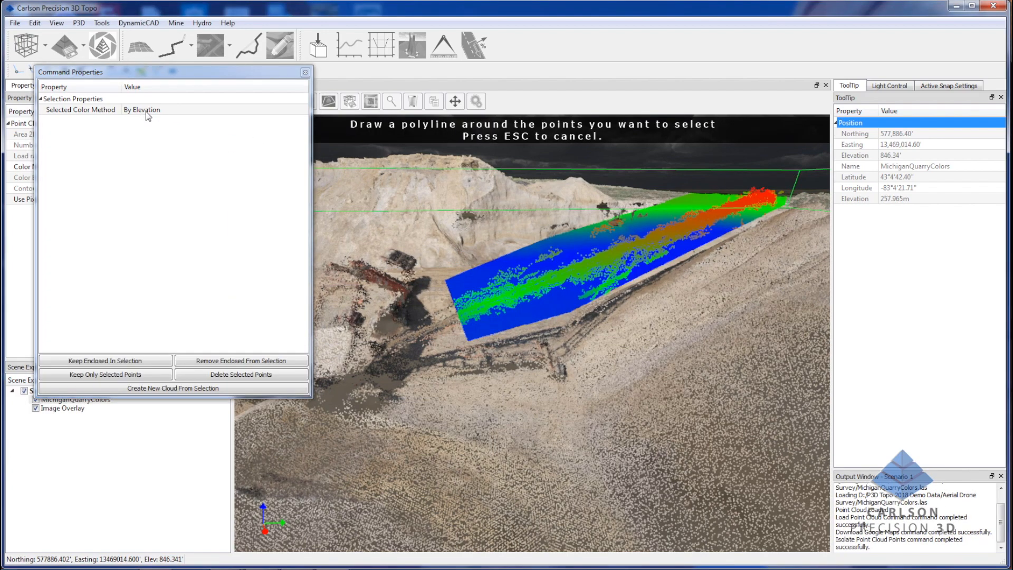
Set the selected points' color method to Highlighted and check which conveyor and ground points are selected
{"action": "mouse_move", "coordinate": [433, 321]}
{"action": "middle_mouse_down"}
{"action": "mouse_move", "coordinate": [508, 330]}
{"action": "mouse_move", "coordinate": [479, 330]}
{"action": "mouse_move", "coordinate": [432, 306]}
{"action": "middle_mouse_up"}
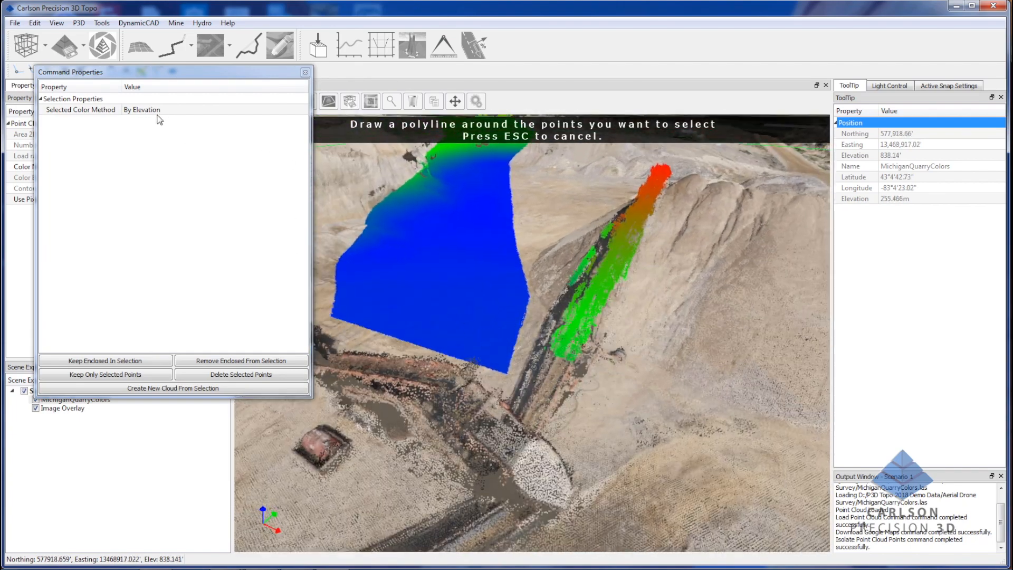
{"action": "left_click", "coordinate": [157, 116]}
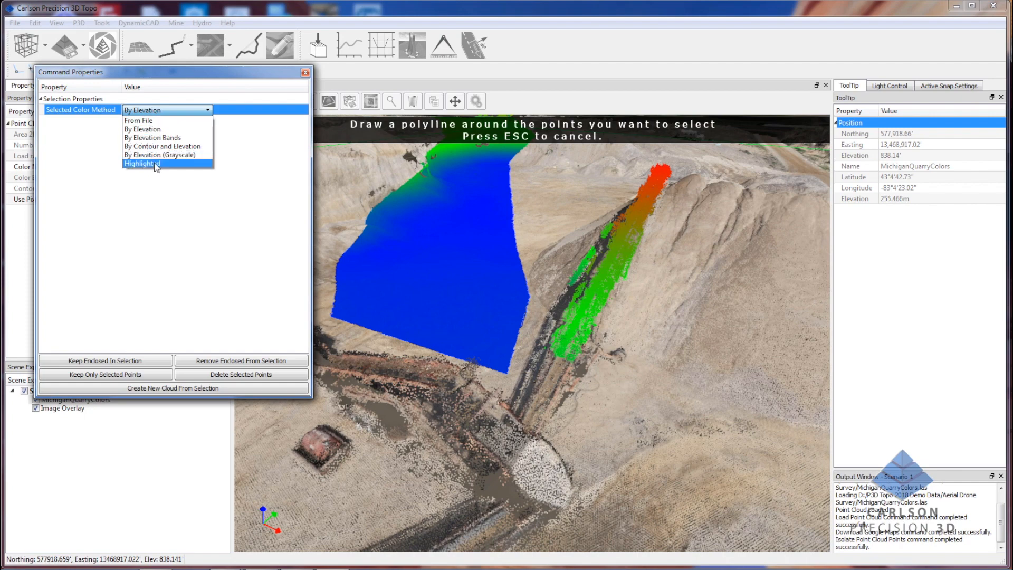
{"action": "left_click", "coordinate": [156, 164]}
{"action": "mouse_move", "coordinate": [485, 269]}
{"action": "middle_mouse_down"}
{"action": "mouse_move", "coordinate": [521, 256]}
{"action": "mouse_move", "coordinate": [499, 278]}
{"action": "middle_mouse_up"}
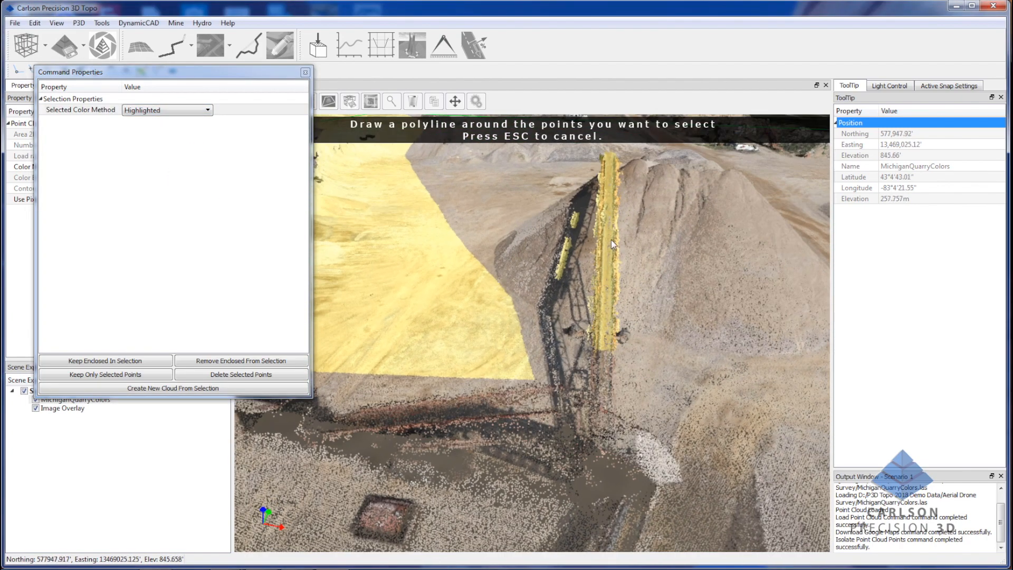
{"action": "middle_click_drag", "start_coordinate": [697, 298], "coordinate": [736, 338]}
Enclose the stray strip of selected ground beside the conveyor with a polyline and remove those points from the selection
{"action": "scroll", "coordinate": [565, 308], "scroll_direction": "down", "scroll_amount": 6}
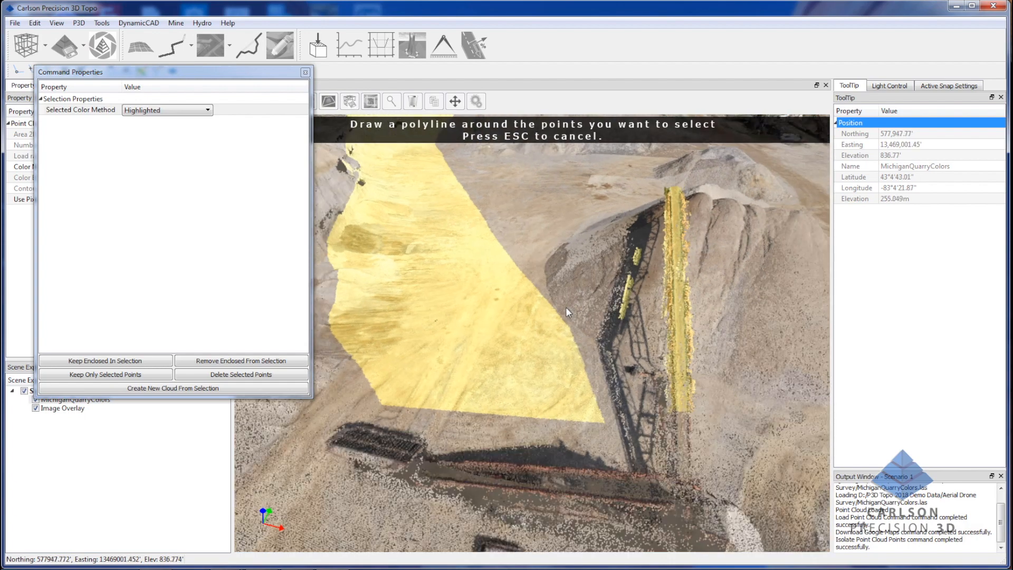
{"action": "scroll", "coordinate": [532, 258], "scroll_direction": "down", "scroll_amount": 6}
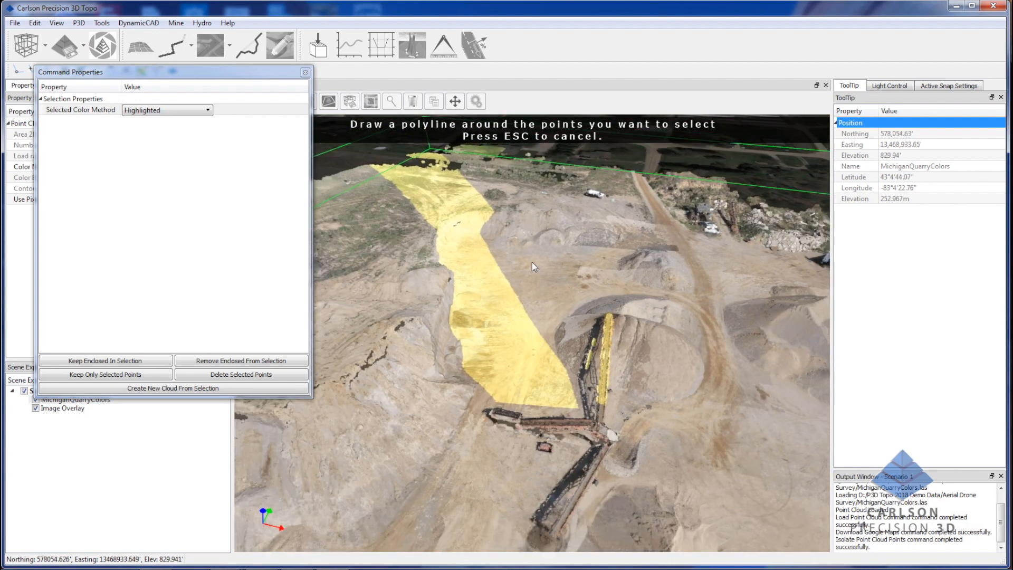
{"action": "scroll", "coordinate": [532, 262], "scroll_direction": "down", "scroll_amount": 2}
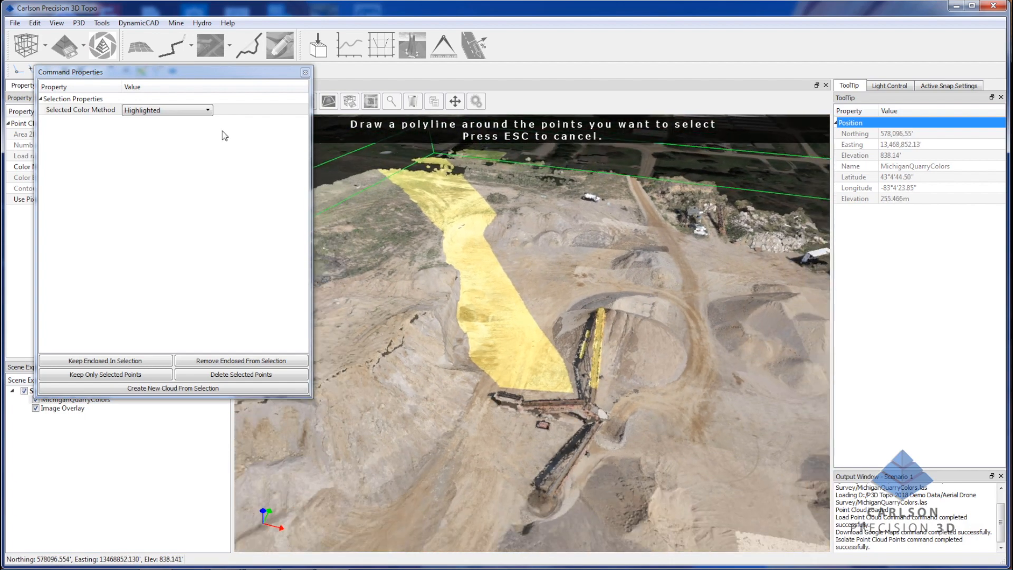
{"action": "left_click", "coordinate": [356, 154]}
{"action": "left_click", "coordinate": [485, 146]}
{"action": "left_click", "coordinate": [582, 397]}
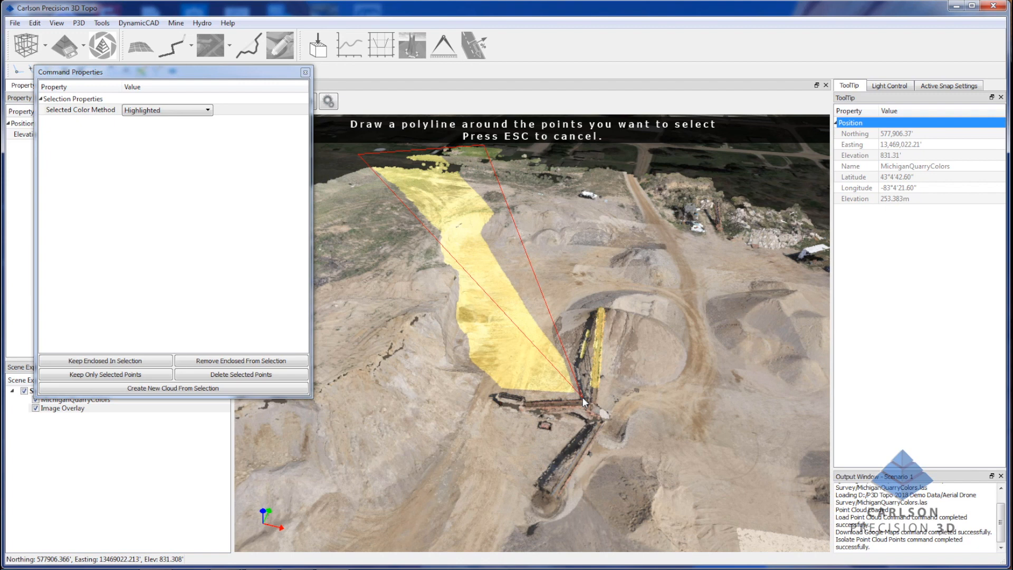
{"action": "left_click", "coordinate": [446, 390]}
{"action": "left_click", "coordinate": [317, 274]}
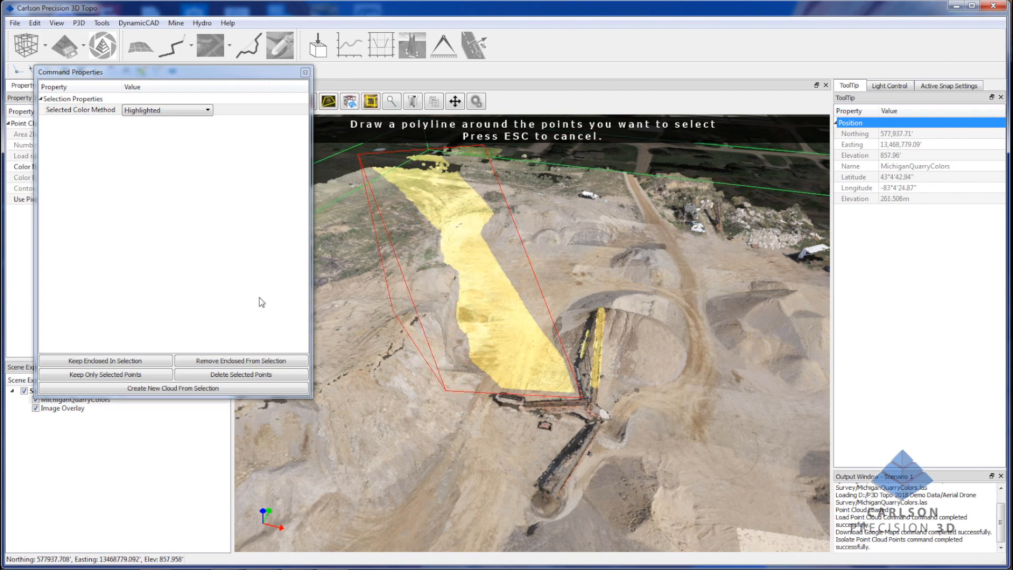
{"action": "left_click", "coordinate": [271, 363]}
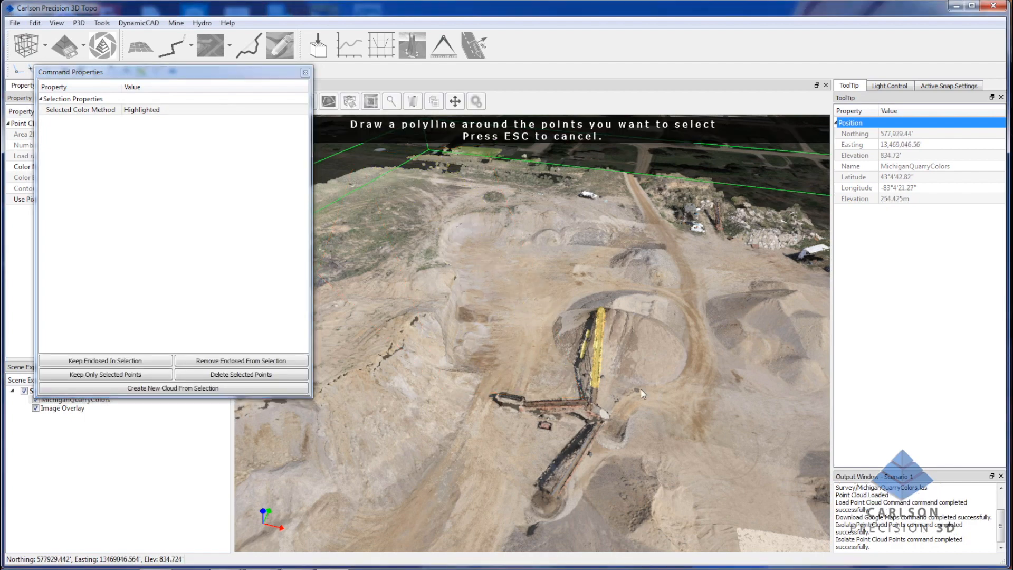
Delete the selected conveyor points from the quarry point cloud and examine the stockpile they covered
{"action": "scroll", "coordinate": [620, 375], "scroll_direction": "up", "scroll_amount": 6}
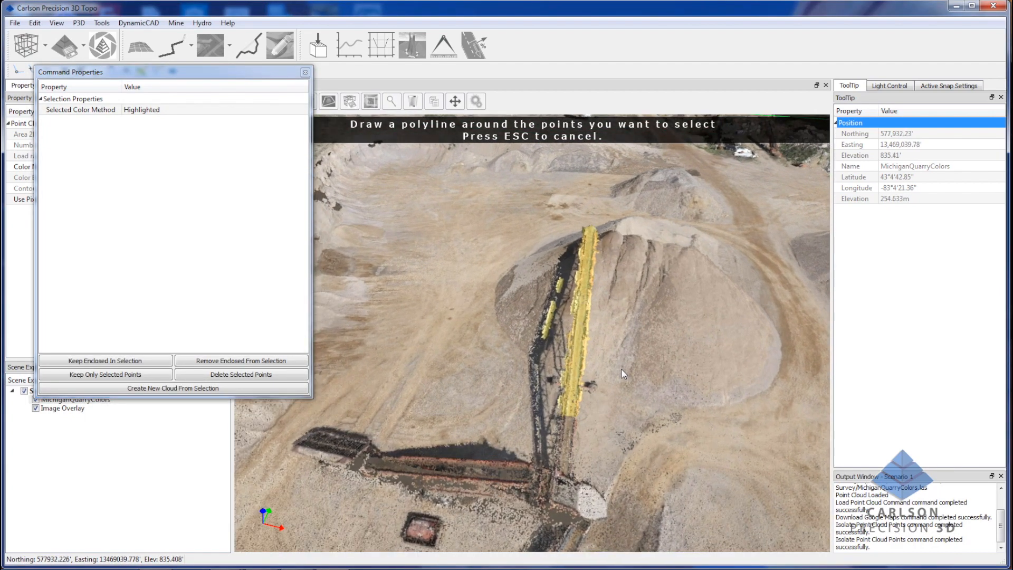
{"action": "scroll", "coordinate": [622, 374], "scroll_direction": "up", "scroll_amount": 1}
{"action": "left_click", "coordinate": [247, 374]}
{"action": "left_click_drag", "start_coordinate": [471, 340], "coordinate": [516, 191]}
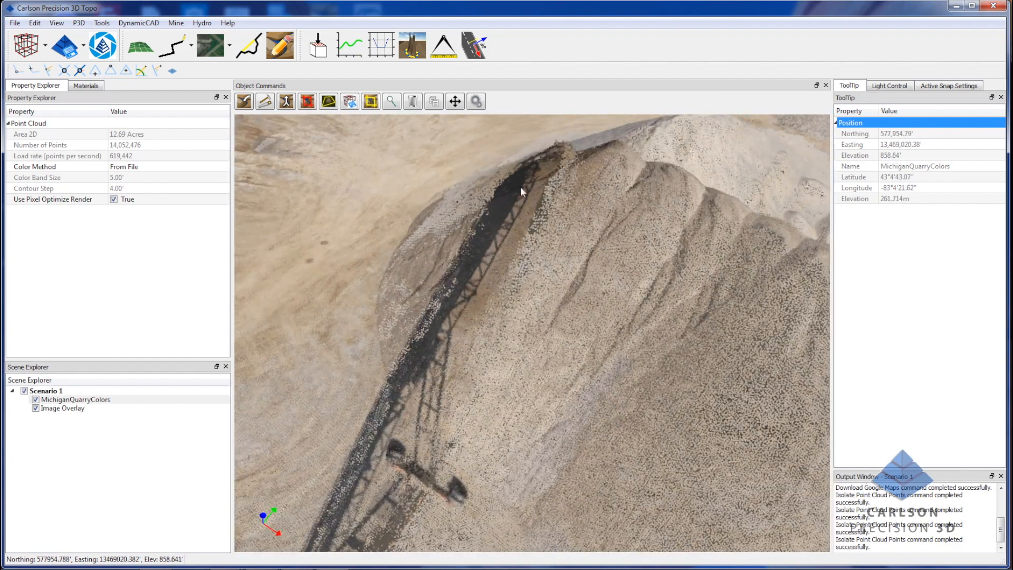
{"action": "left_click_drag", "start_coordinate": [414, 348], "coordinate": [523, 353]}
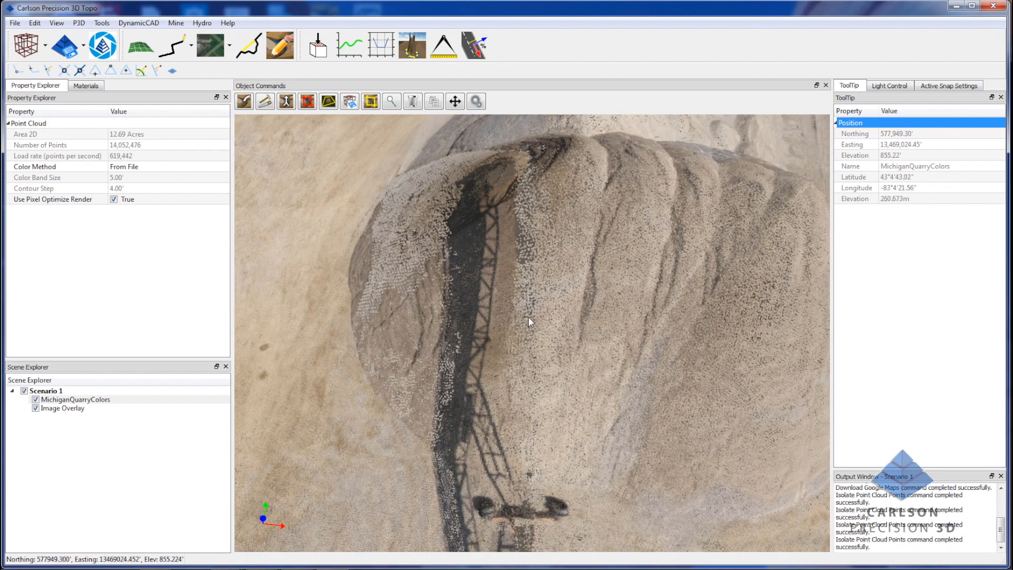
{"action": "scroll", "coordinate": [571, 264], "scroll_direction": "down", "scroll_amount": 5}
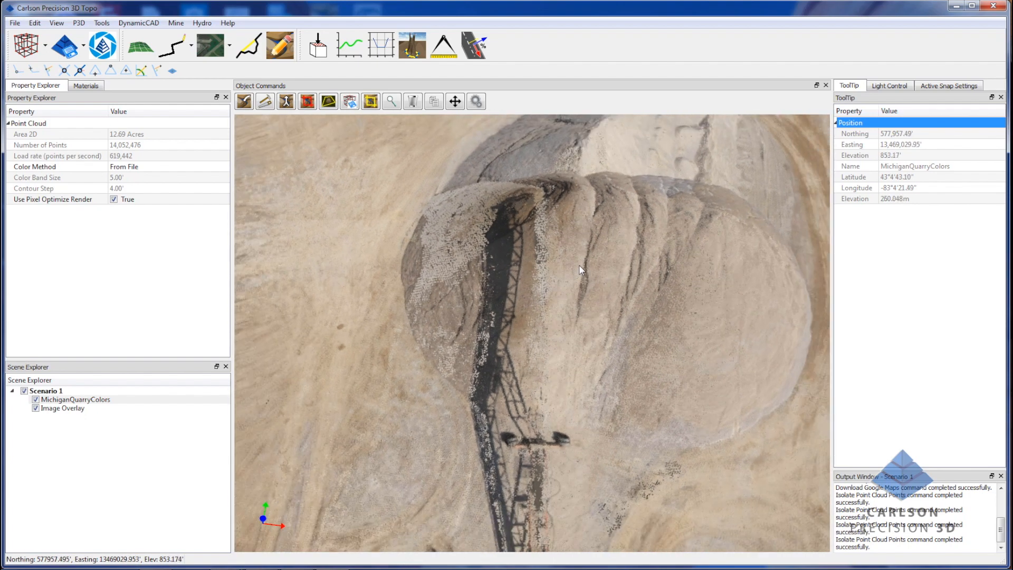
{"action": "scroll", "coordinate": [582, 268], "scroll_direction": "up", "scroll_amount": 6}
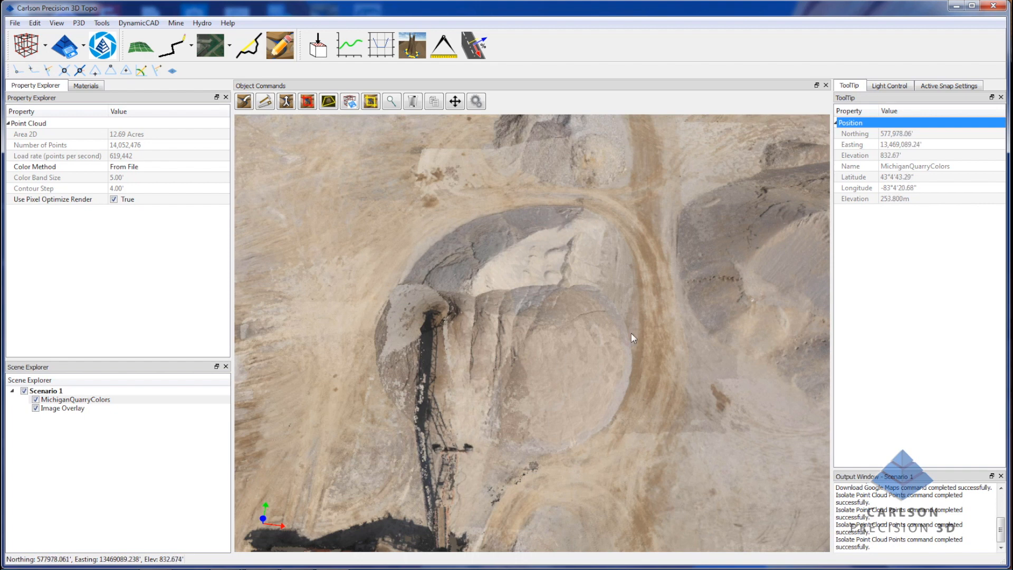
{"action": "left_click_drag", "start_coordinate": [436, 373], "coordinate": [443, 395]}
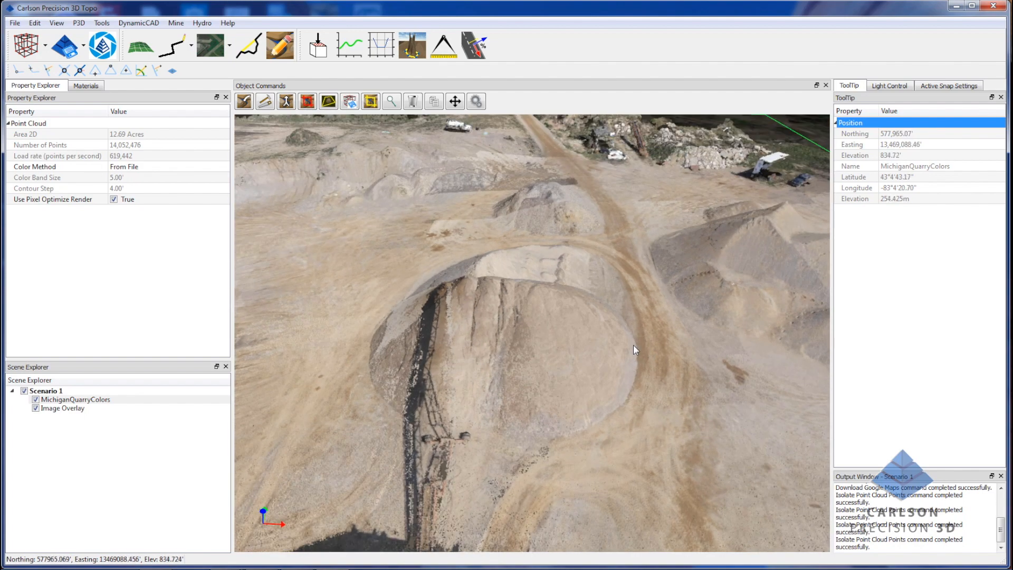
{"action": "left_click_drag", "start_coordinate": [535, 319], "coordinate": [543, 342]}
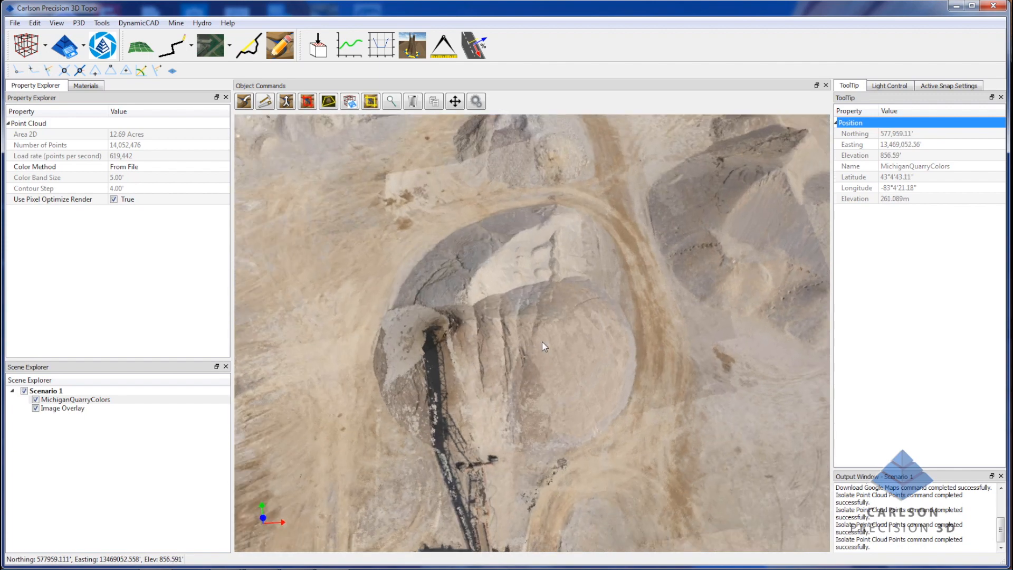
Load the Maysville.p3d scene from the Maysville demo data folder and select Scenario 1 to show its spatial reference
{"action": "left_click", "coordinate": [45, 51]}
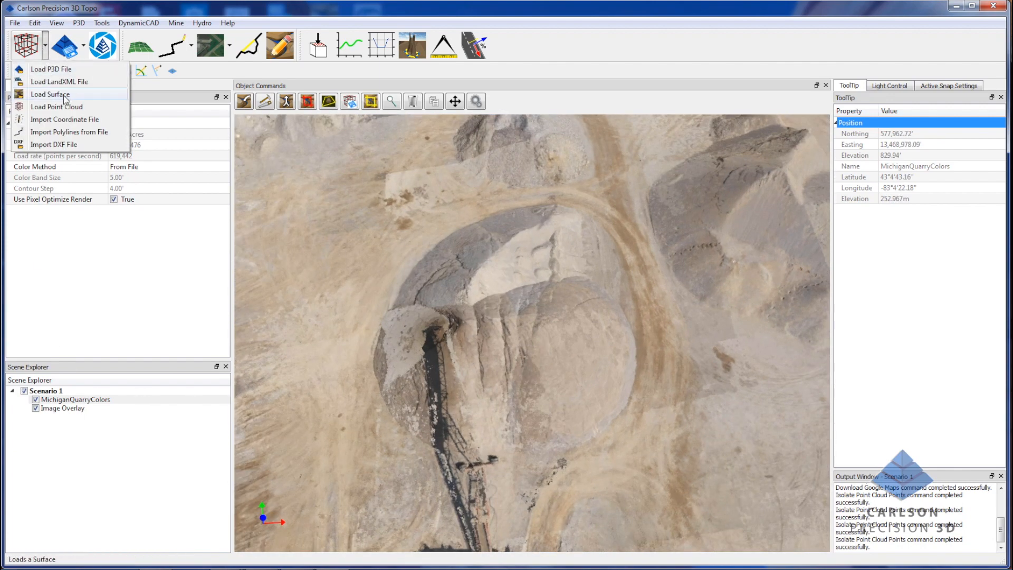
{"action": "left_click", "coordinate": [74, 69]}
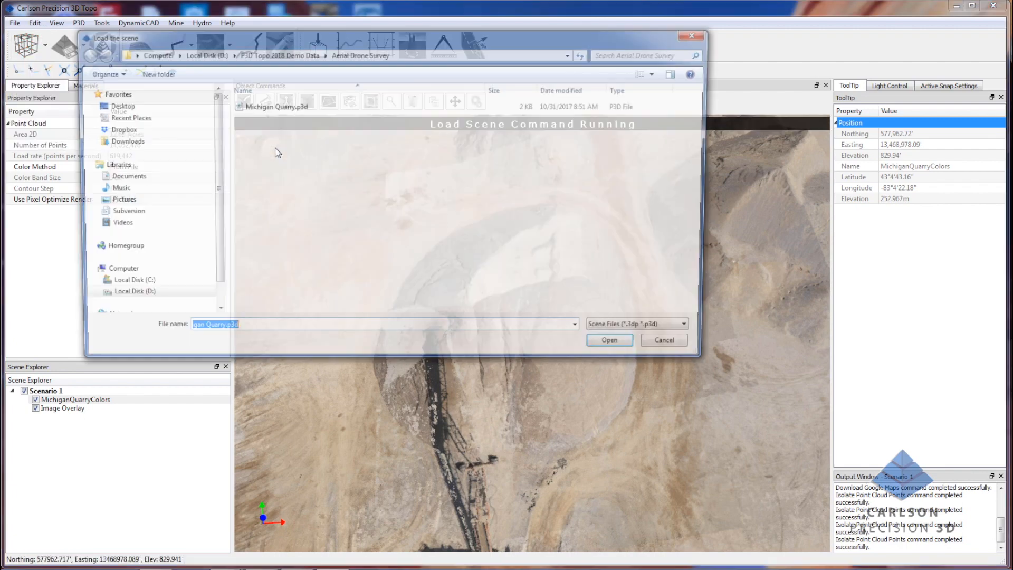
{"action": "left_click", "coordinate": [277, 53]}
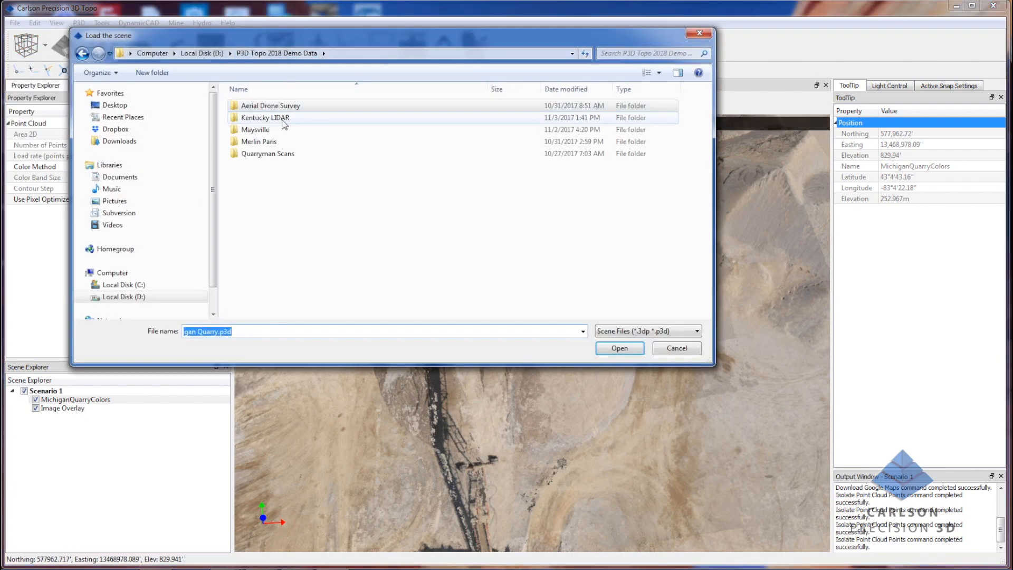
{"action": "double_click", "coordinate": [282, 130]}
{"action": "left_click", "coordinate": [279, 118]}
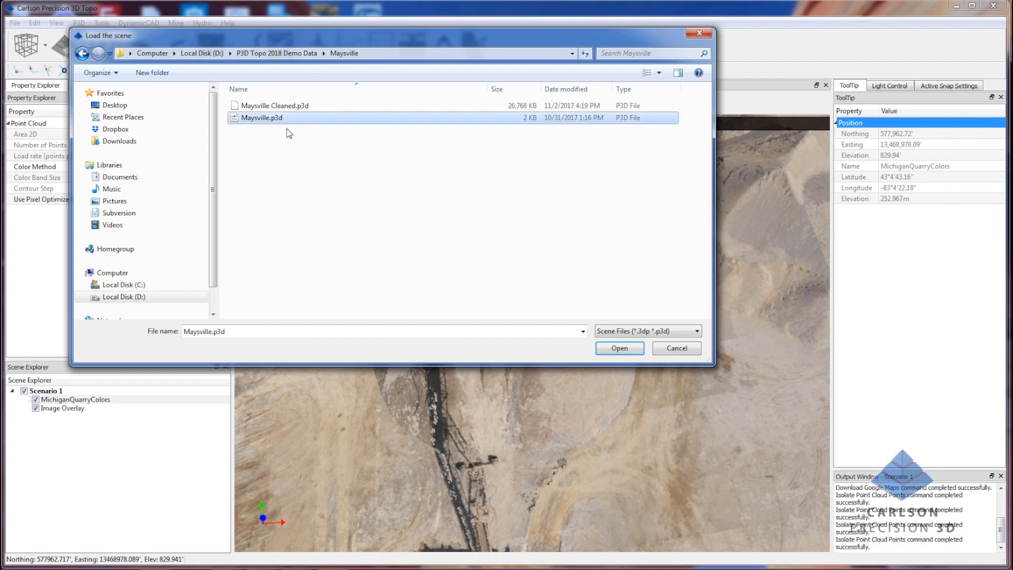
{"action": "left_click", "coordinate": [609, 348]}
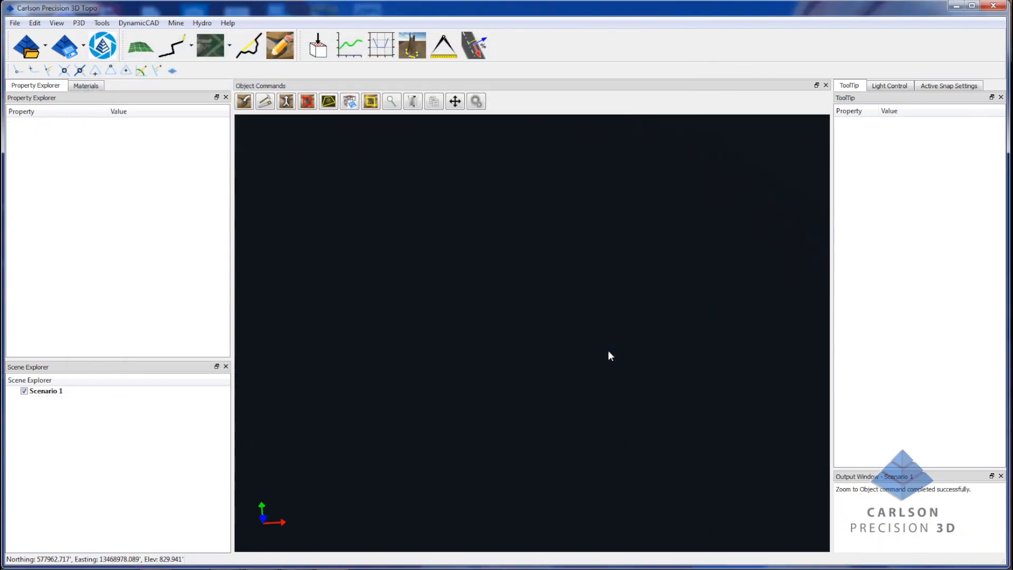
{"action": "left_click", "coordinate": [80, 393]}
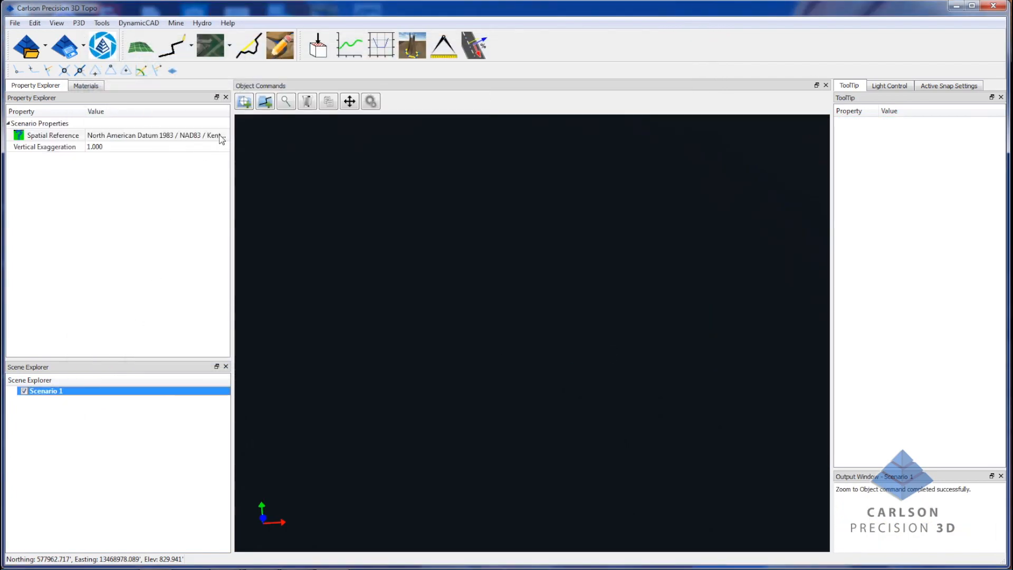
Choose Maysville.las from the Maysville demo data folder as the point cloud file to load
{"action": "left_click", "coordinate": [46, 52]}
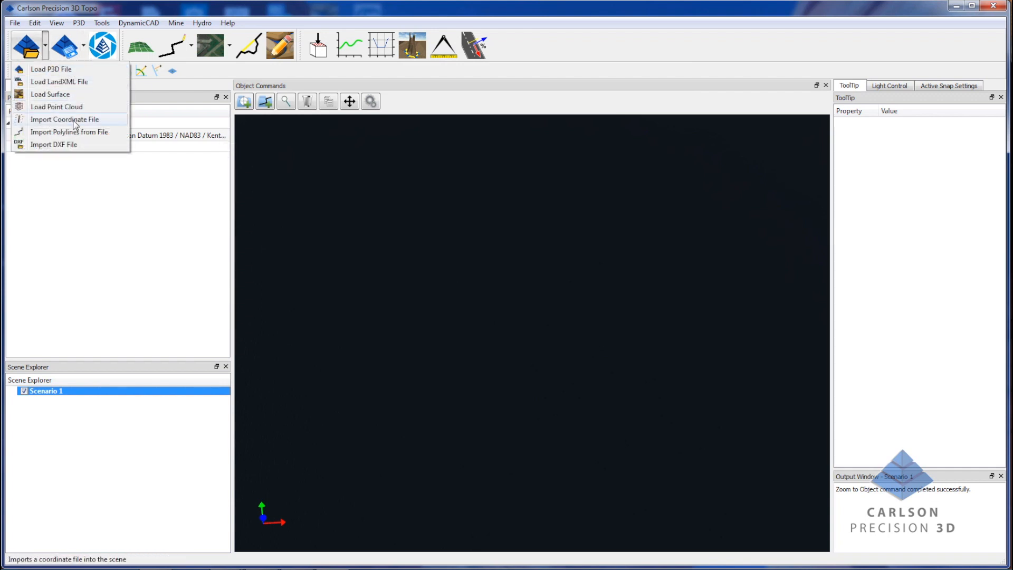
{"action": "left_click", "coordinate": [86, 109]}
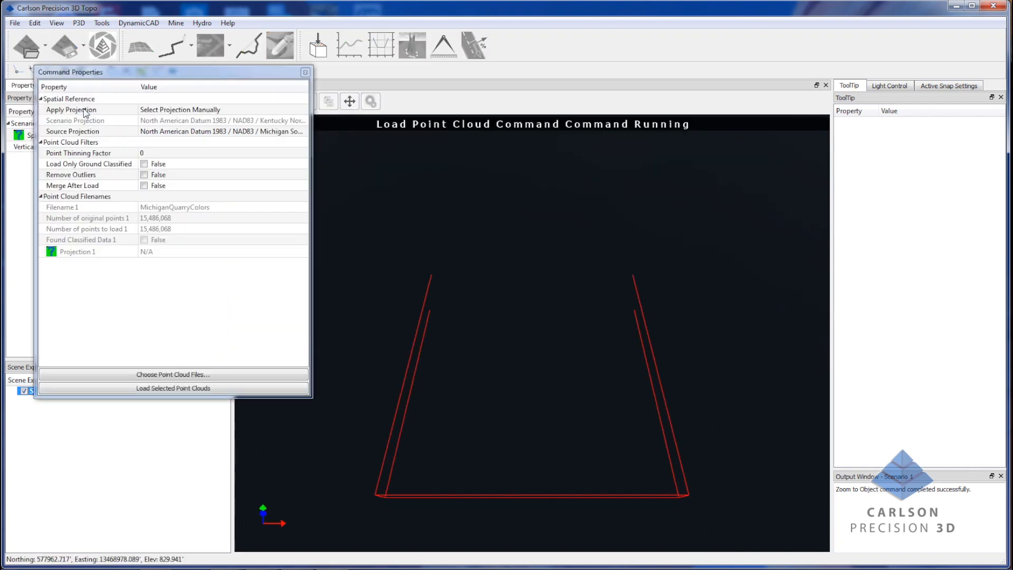
{"action": "left_click", "coordinate": [217, 373]}
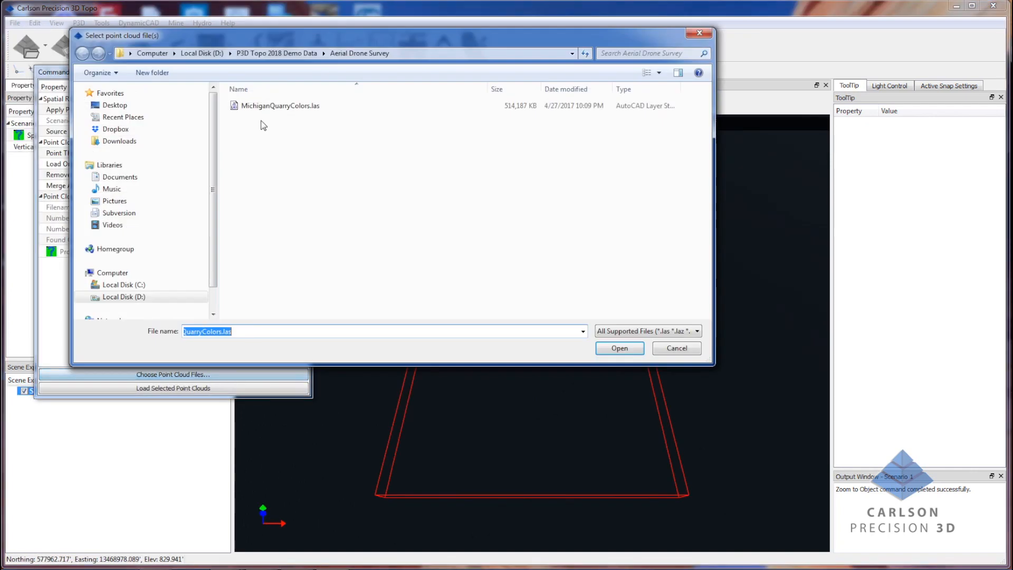
{"action": "left_click", "coordinate": [277, 55]}
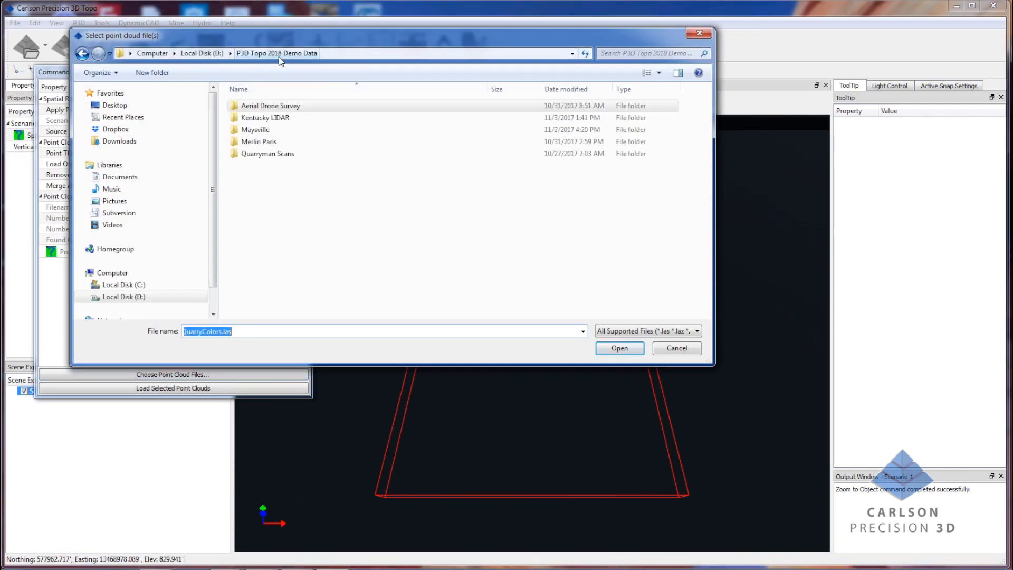
{"action": "double_click", "coordinate": [274, 132]}
{"action": "left_click", "coordinate": [293, 118]}
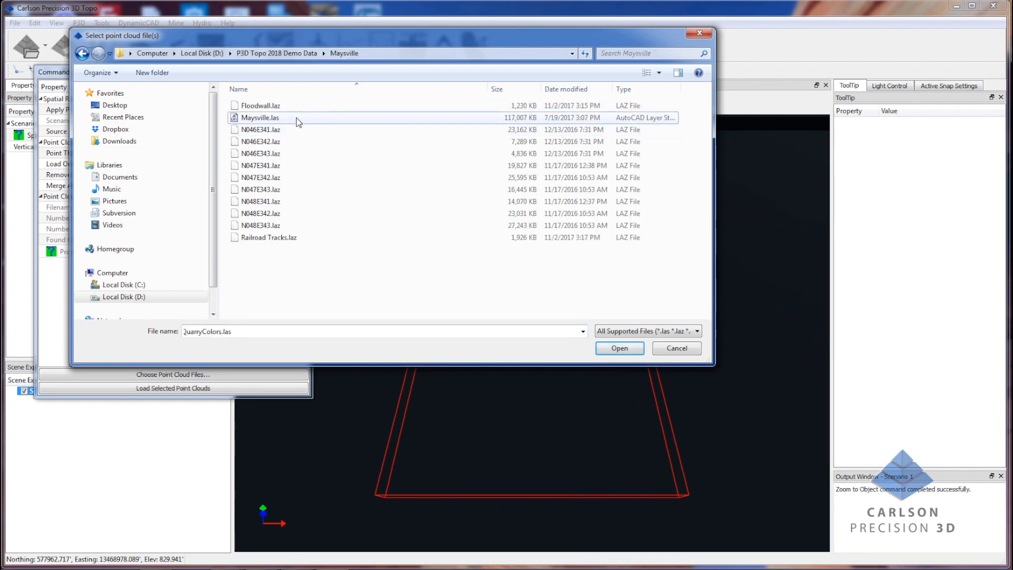
{"action": "left_click", "coordinate": [617, 348]}
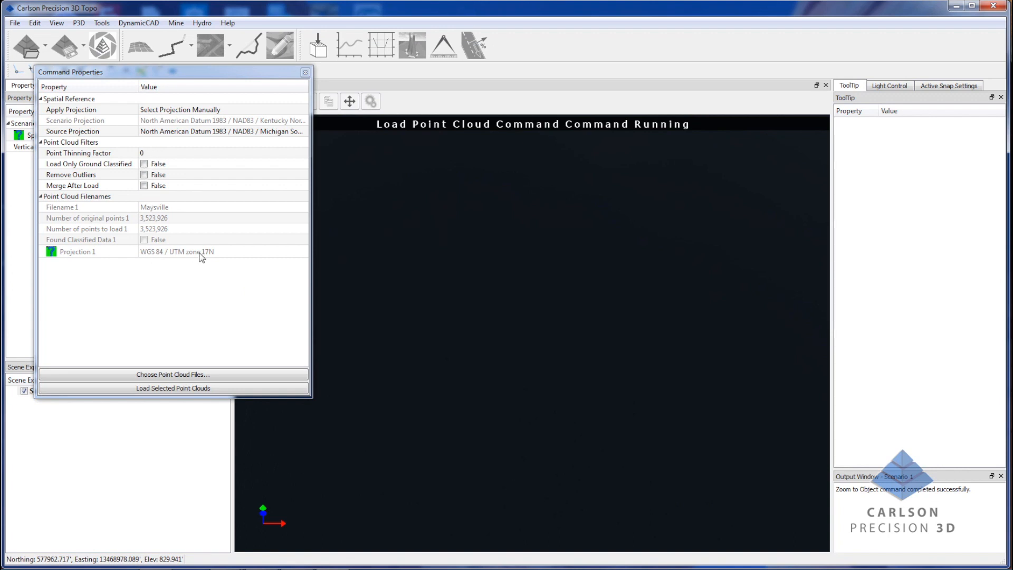
Check the file's projection, set Apply Projection to Use Projection in File, and load the Maysville point cloud
{"action": "mouse_move", "coordinate": [201, 252]}
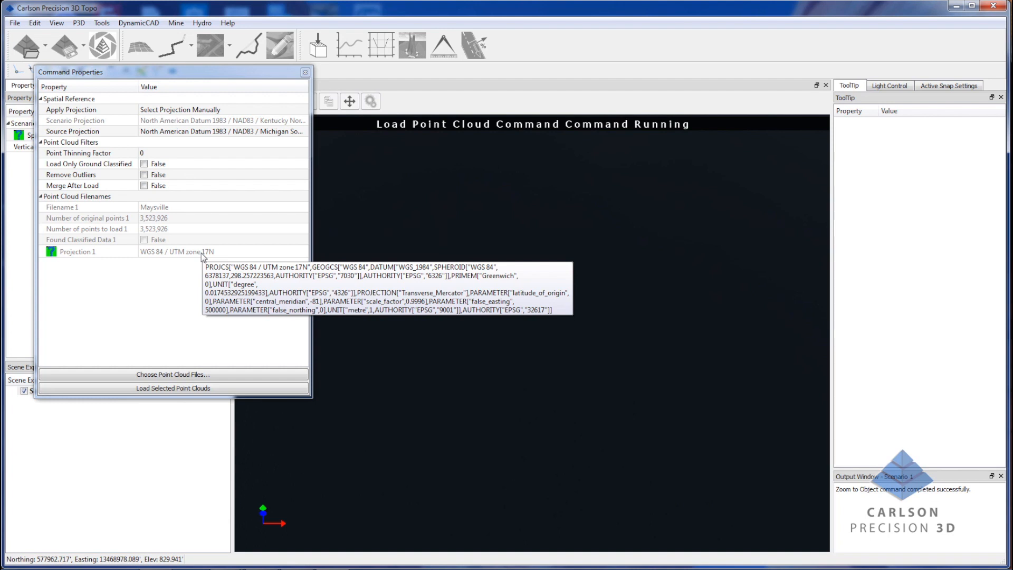
{"action": "left_click", "coordinate": [187, 110]}
{"action": "left_click", "coordinate": [187, 110]}
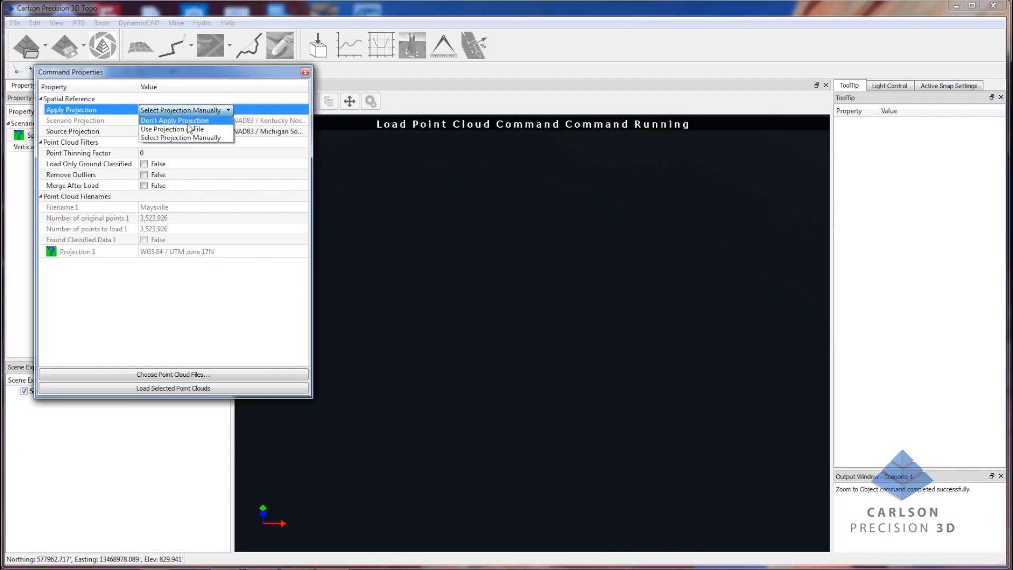
{"action": "left_click", "coordinate": [191, 130]}
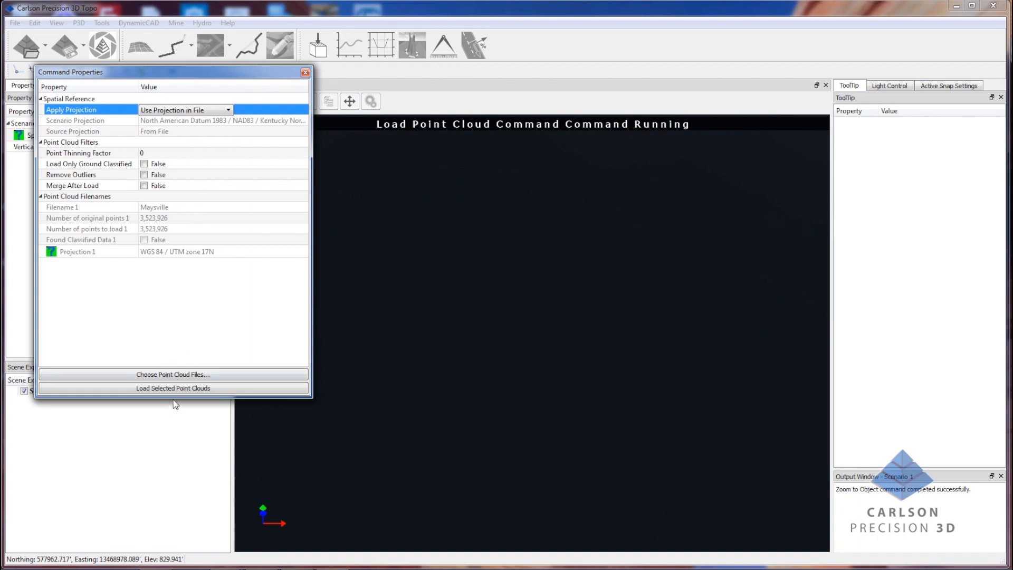
{"action": "left_click", "coordinate": [185, 391]}
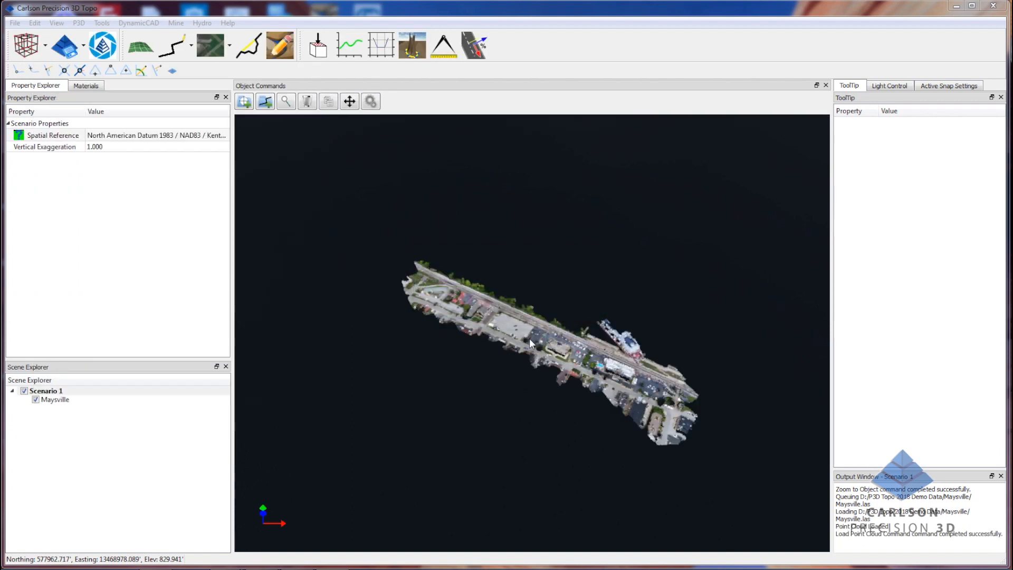
Download a Google Maps satellite overlay for the Maysville scene at zoom level 18 and tile size 2048
{"action": "left_click", "coordinate": [529, 342]}
{"action": "scroll", "coordinate": [636, 379], "scroll_direction": "up", "scroll_amount": 1}
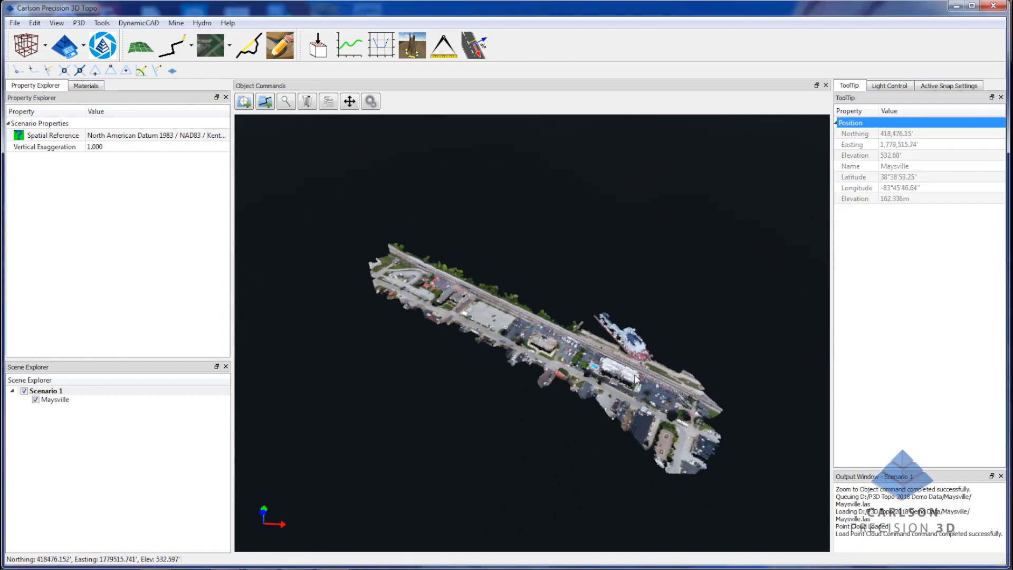
{"action": "scroll", "coordinate": [635, 379], "scroll_direction": "up", "scroll_amount": 1}
{"action": "scroll", "coordinate": [637, 375], "scroll_direction": "down", "scroll_amount": 2}
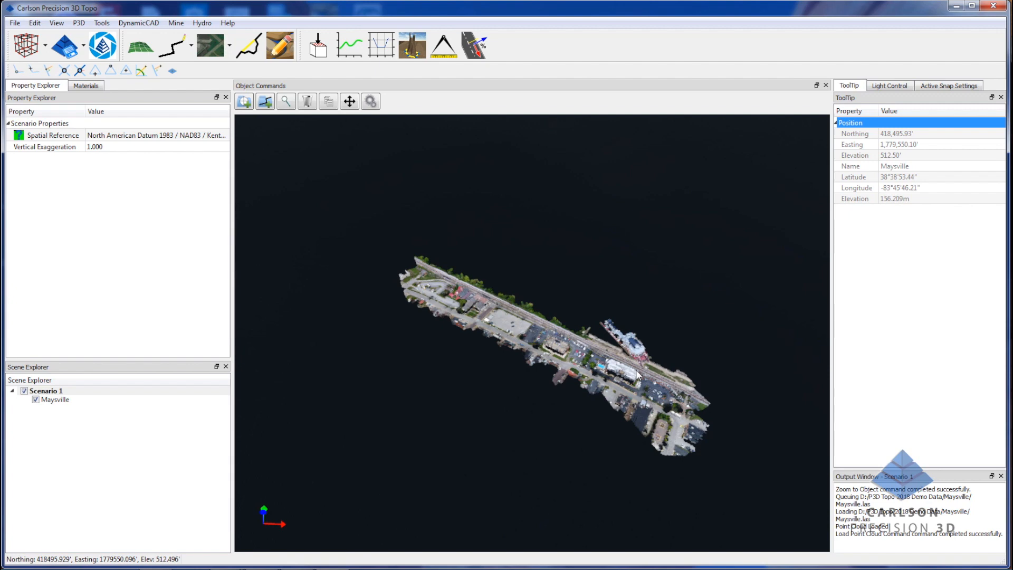
{"action": "left_click", "coordinate": [210, 44]}
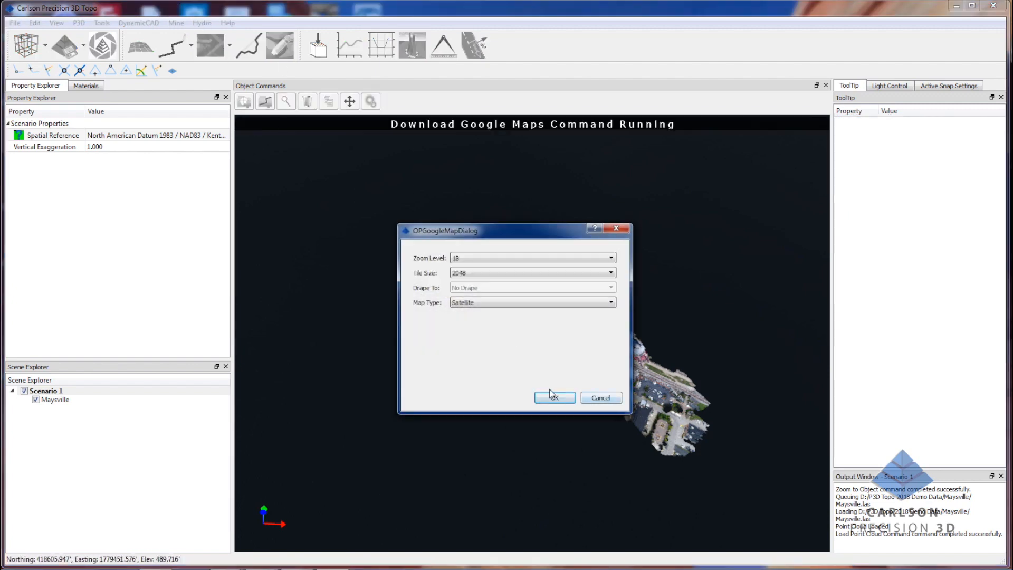
{"action": "left_click", "coordinate": [553, 398]}
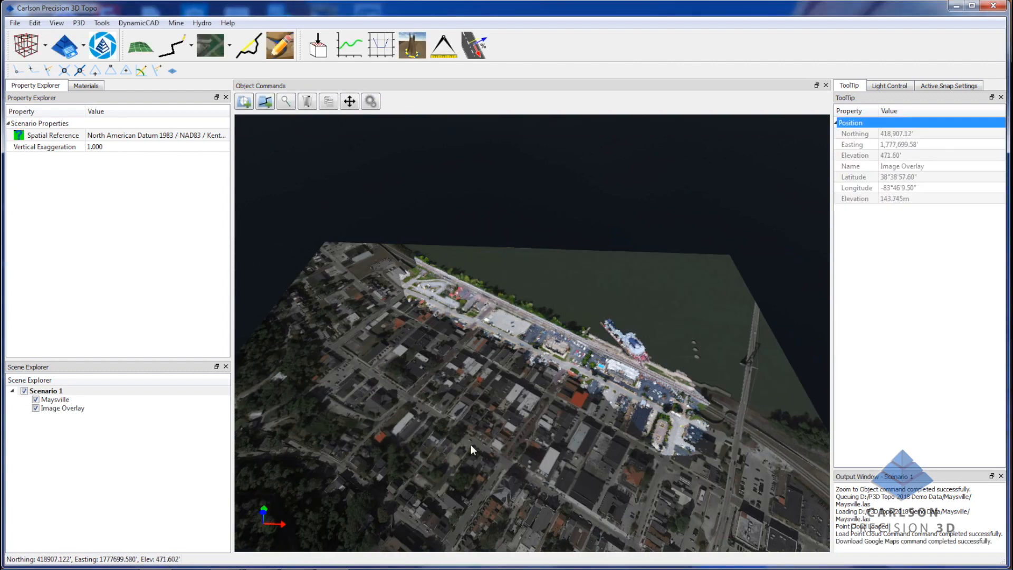
Examine how the Maysville point cloud lines up with the satellite overlay along the railroad tracks, riverfront and docked riverboat
{"action": "scroll", "coordinate": [521, 381], "scroll_direction": "up", "scroll_amount": 5}
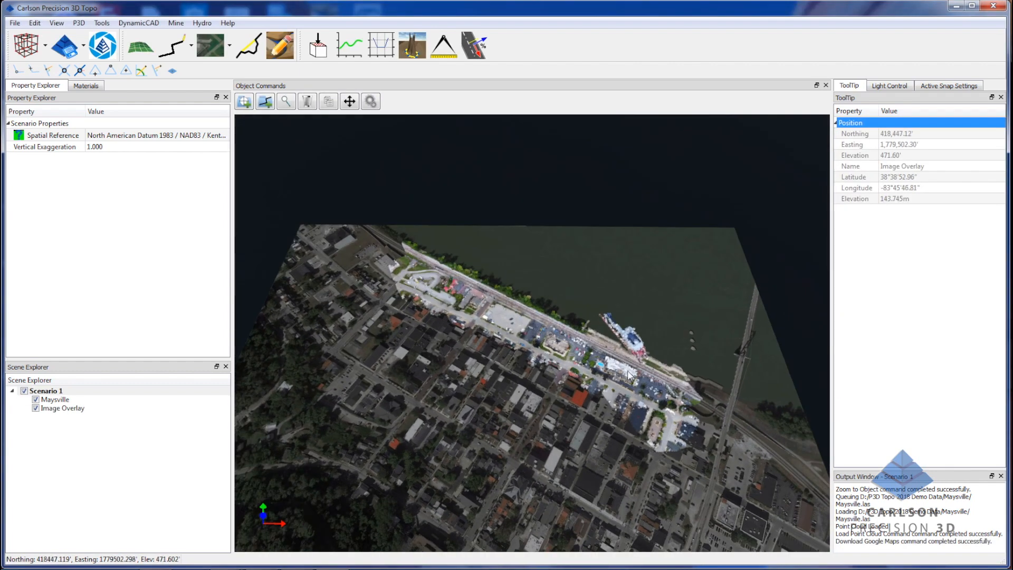
{"action": "scroll", "coordinate": [635, 341], "scroll_direction": "down", "scroll_amount": 1}
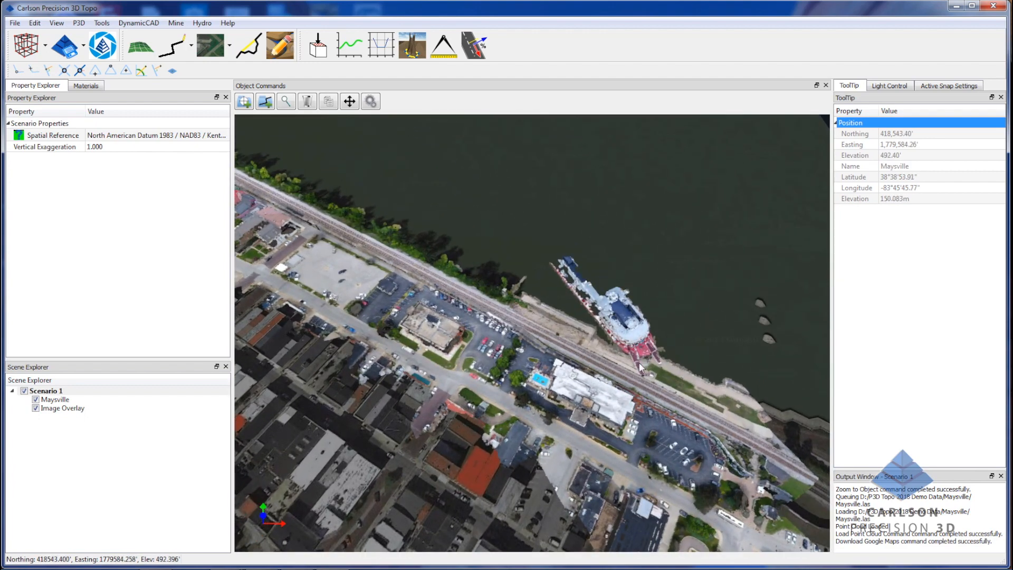
{"action": "scroll", "coordinate": [637, 364], "scroll_direction": "down", "scroll_amount": 3}
{"action": "scroll", "coordinate": [629, 353], "scroll_direction": "up", "scroll_amount": 2}
{"action": "scroll", "coordinate": [615, 401], "scroll_direction": "up", "scroll_amount": 5}
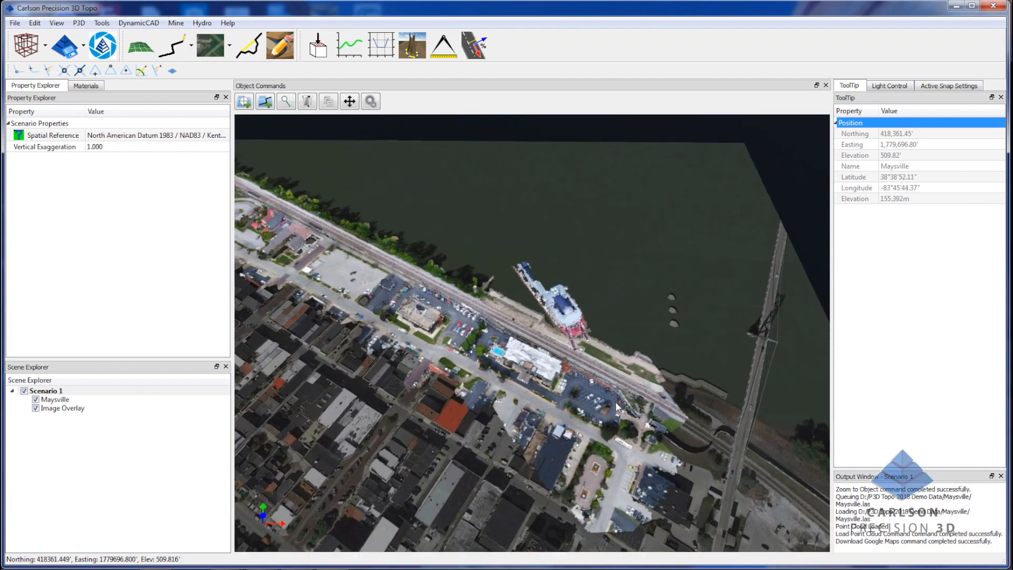
{"action": "scroll", "coordinate": [612, 387], "scroll_direction": "up", "scroll_amount": 6}
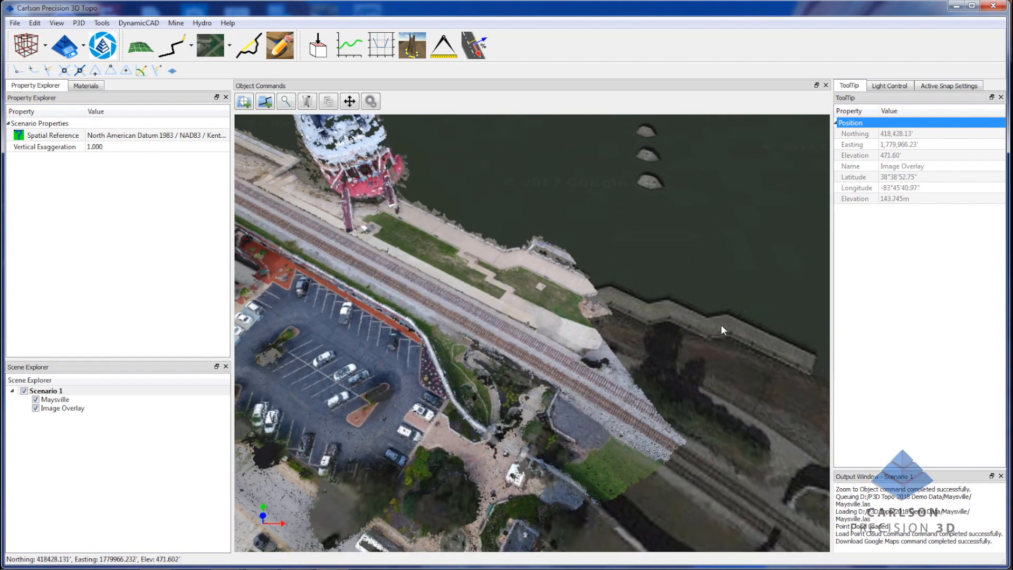
{"action": "middle_click_drag", "start_coordinate": [668, 461], "coordinate": [532, 179]}
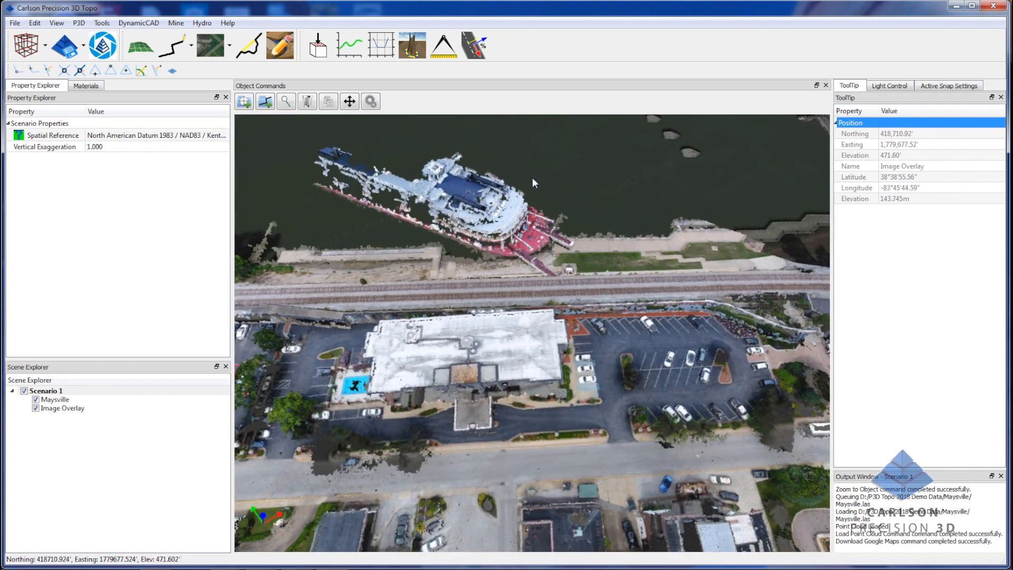
{"action": "scroll", "coordinate": [532, 177], "scroll_direction": "up", "scroll_amount": 4}
{"action": "scroll", "coordinate": [486, 175], "scroll_direction": "up", "scroll_amount": 3}
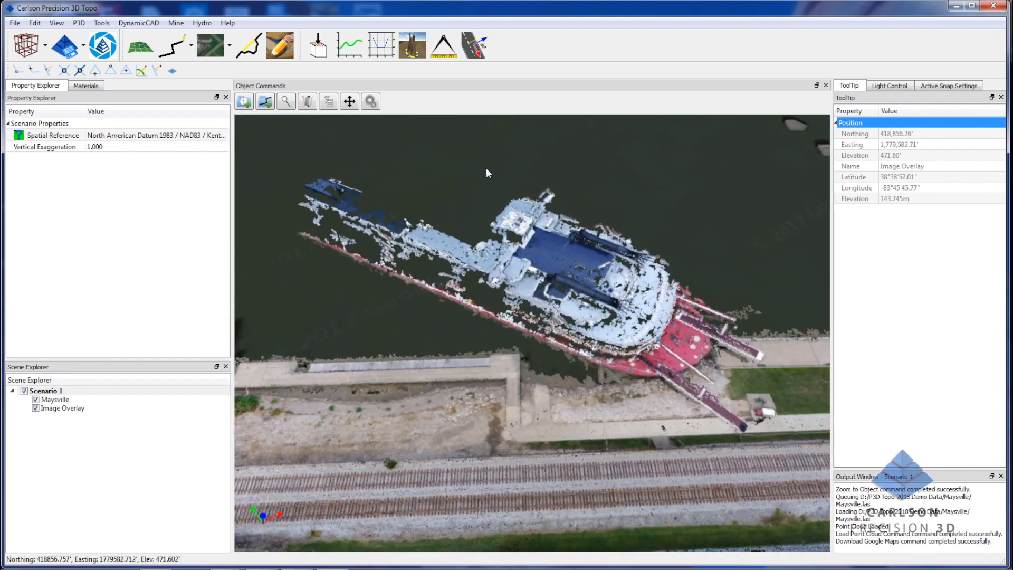
{"action": "middle_click_drag", "start_coordinate": [486, 168], "coordinate": [494, 144]}
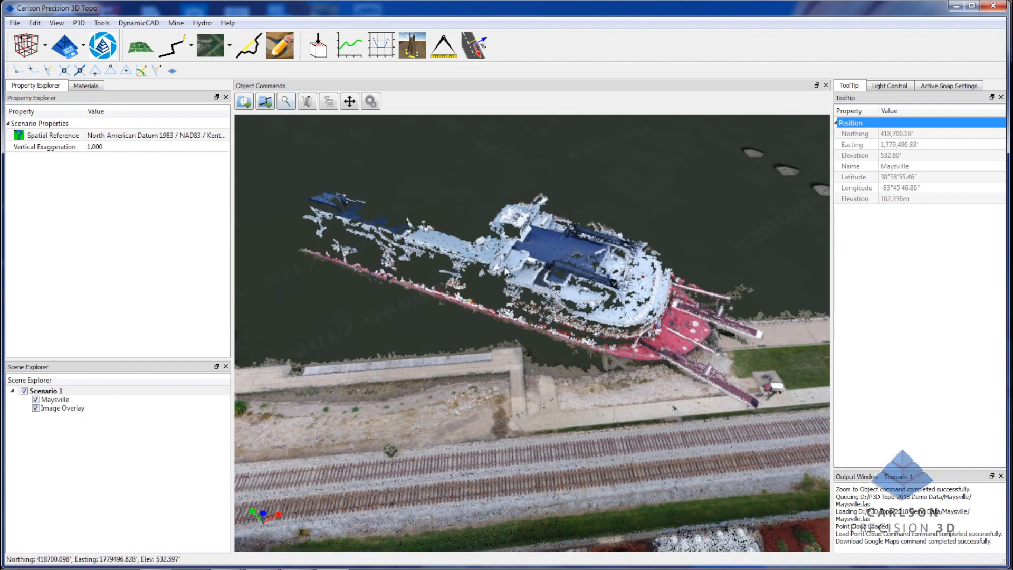
Isolate points of the Maysville cloud by outlining the docked riverboat and its gangways with a polyline, keeping the enclosed points in the selection
{"action": "left_click", "coordinate": [570, 261]}
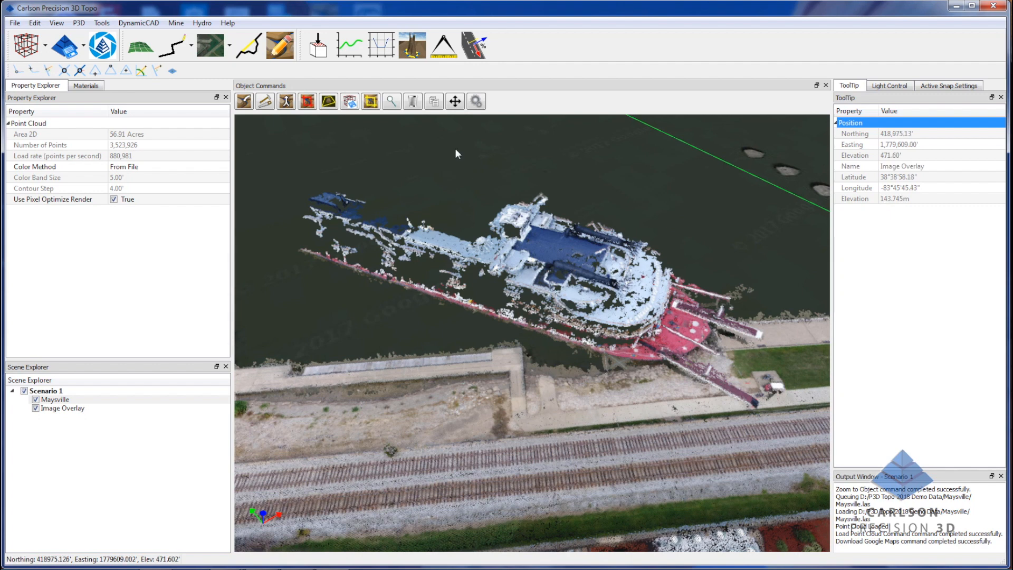
{"action": "left_click", "coordinate": [371, 101]}
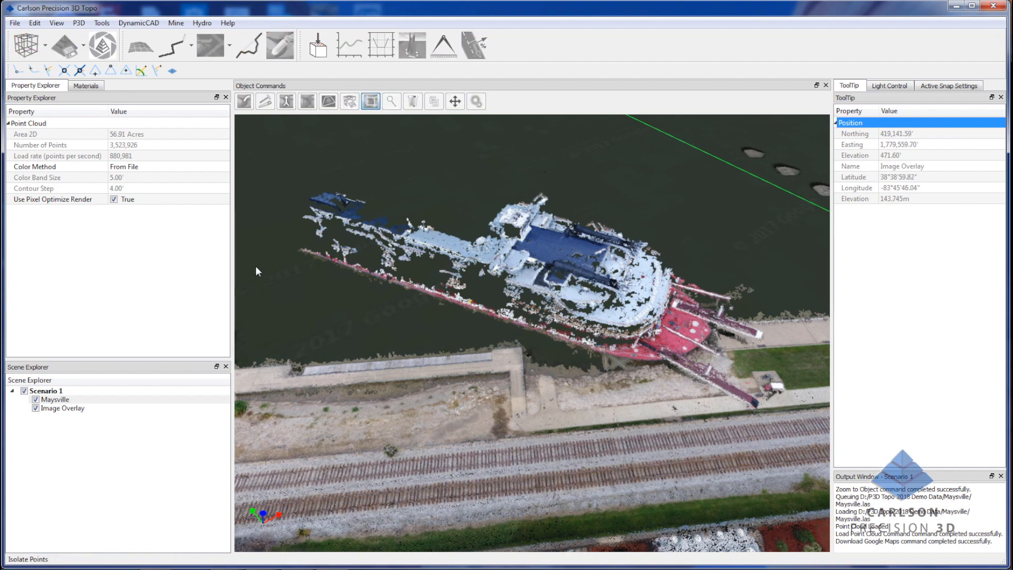
{"action": "left_click_drag", "start_coordinate": [311, 398], "coordinate": [259, 363]}
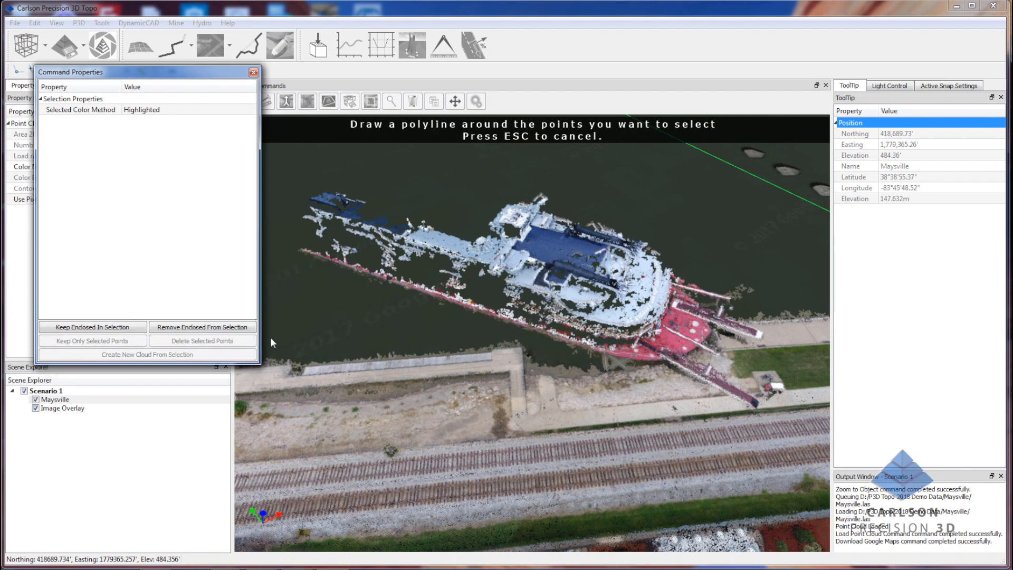
{"action": "left_click", "coordinate": [288, 257]}
{"action": "left_click", "coordinate": [302, 169]}
{"action": "left_click", "coordinate": [567, 171]}
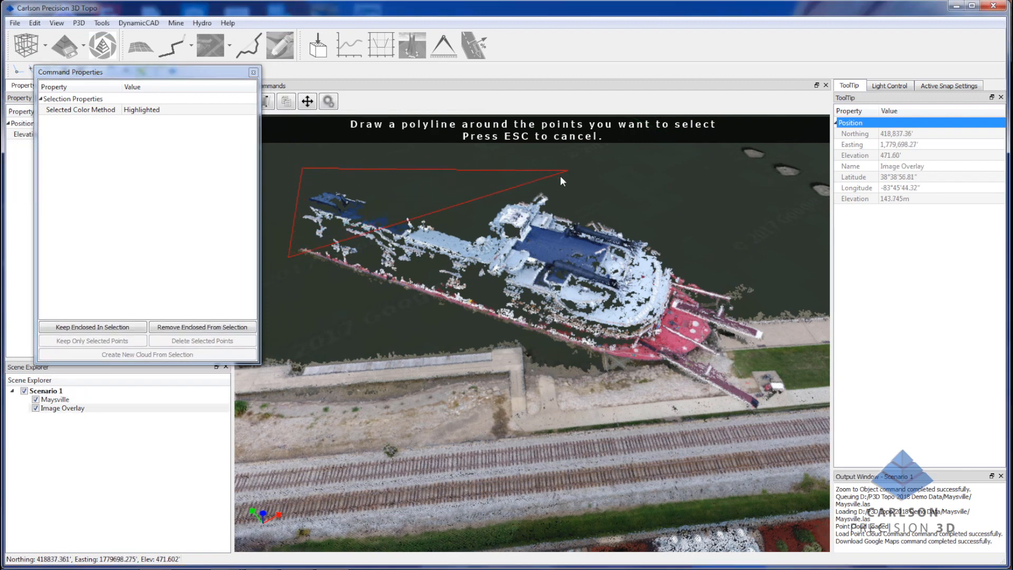
{"action": "left_click", "coordinate": [768, 289]}
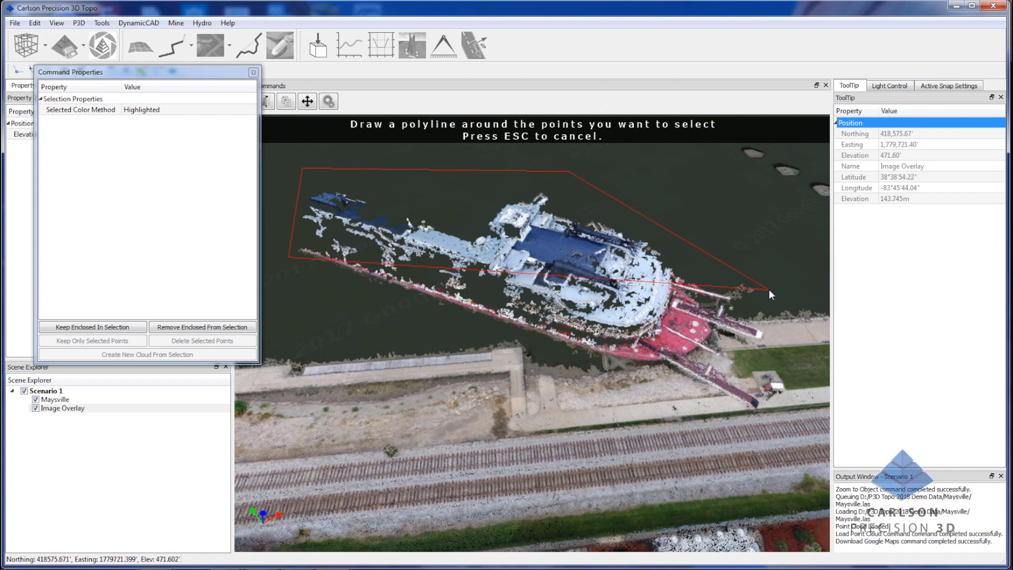
{"action": "left_click", "coordinate": [742, 318]}
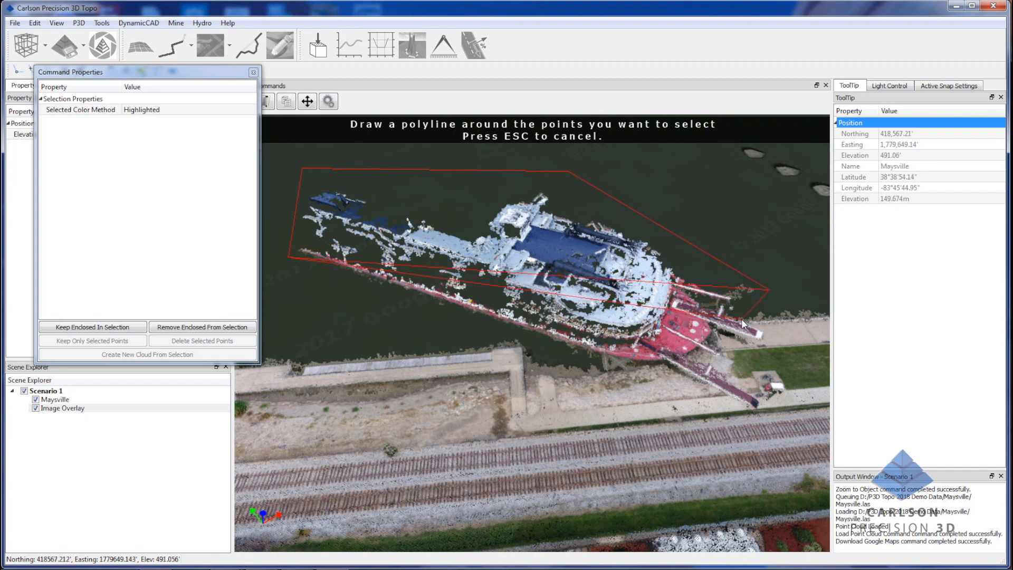
{"action": "left_click", "coordinate": [768, 333]}
{"action": "left_click", "coordinate": [760, 344]}
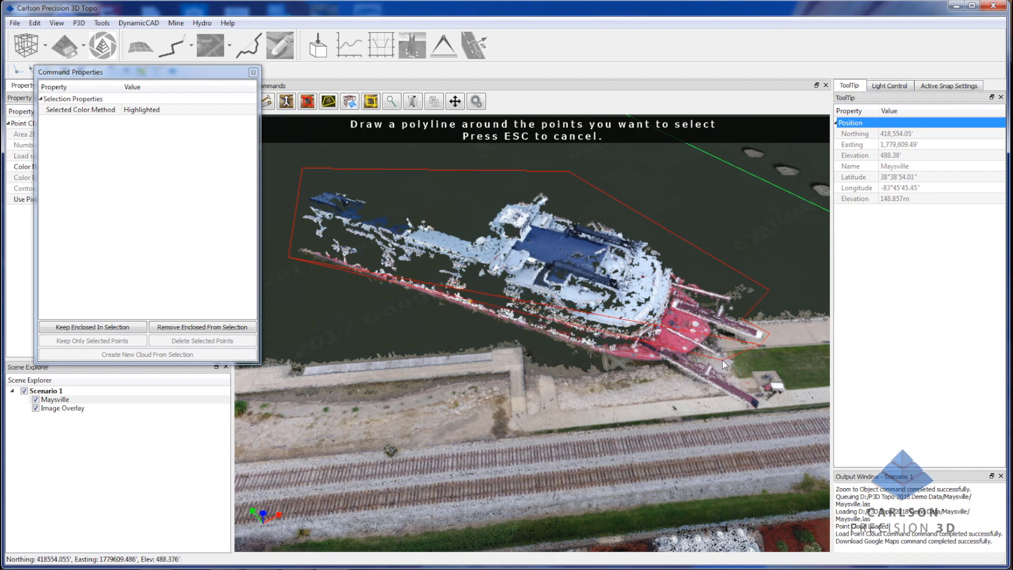
{"action": "left_click", "coordinate": [720, 358]}
{"action": "left_click", "coordinate": [721, 374]}
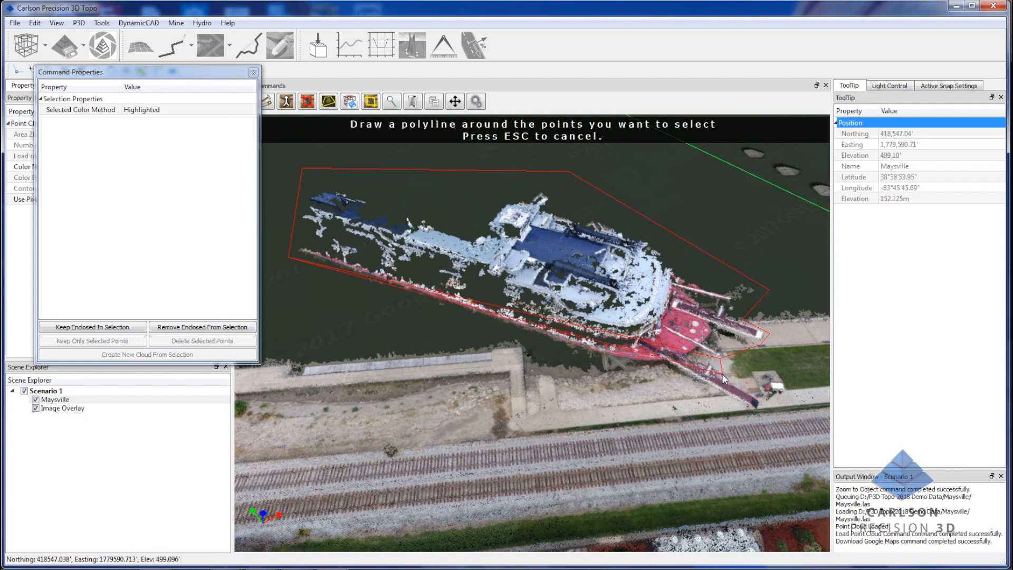
{"action": "left_click", "coordinate": [749, 408]}
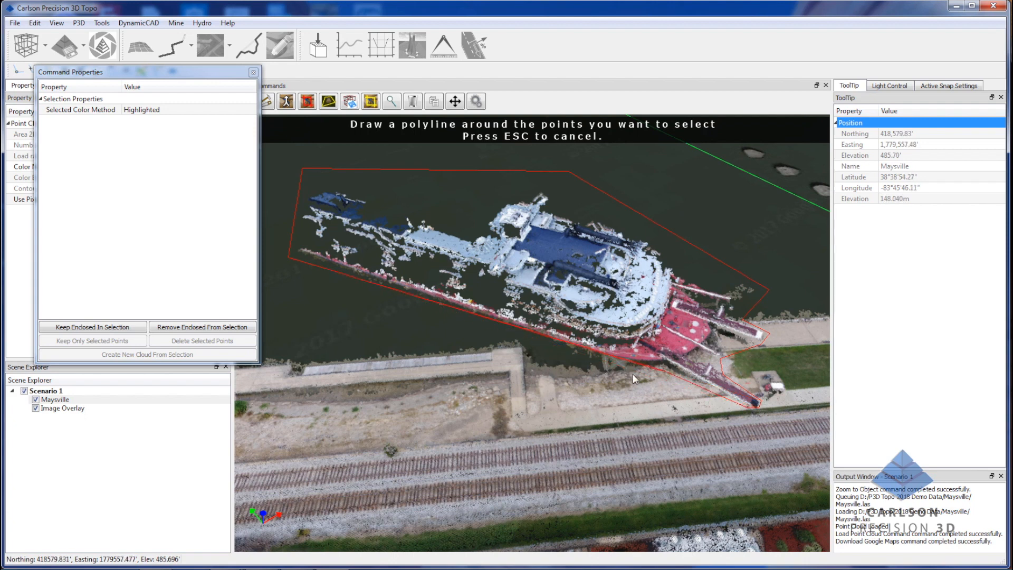
{"action": "left_click", "coordinate": [602, 373]}
{"action": "left_click", "coordinate": [557, 350]}
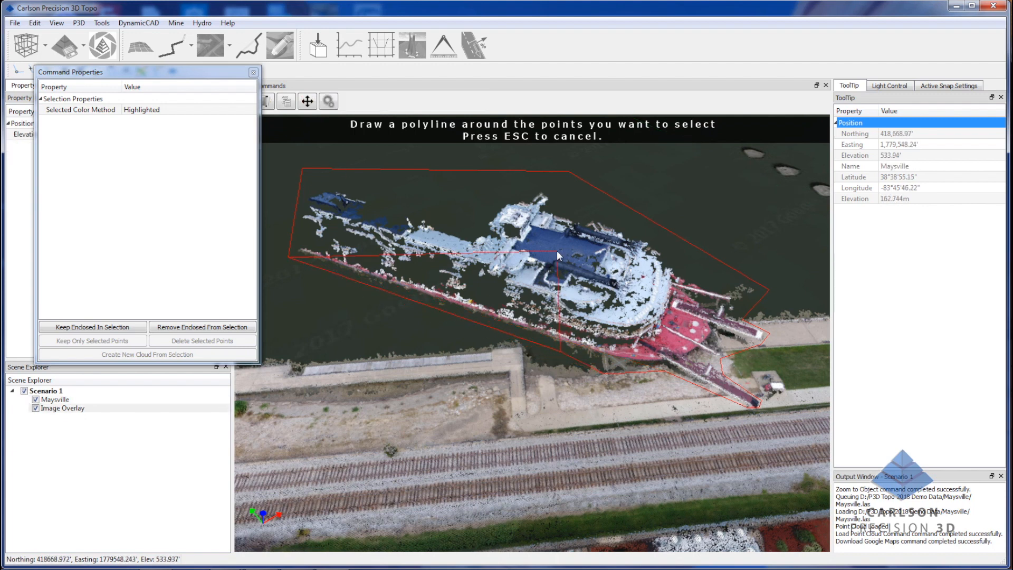
{"action": "left_click", "coordinate": [133, 328]}
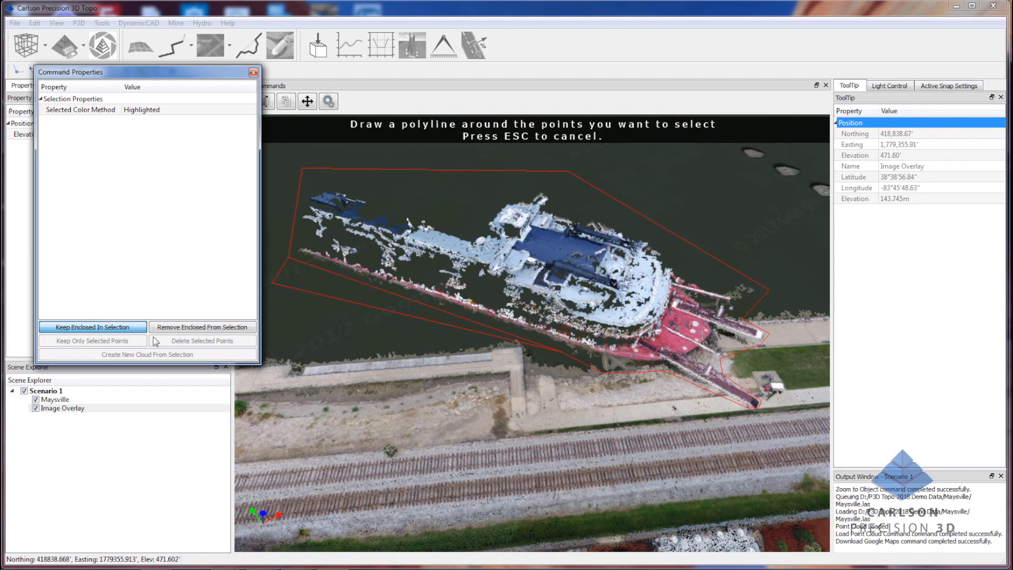
Set the selected color method to By Elevation and inspect the selected riverboat points
{"action": "scroll", "coordinate": [490, 313], "scroll_direction": "up", "scroll_amount": 2}
{"action": "middle_click_drag", "start_coordinate": [488, 311], "coordinate": [376, 332]}
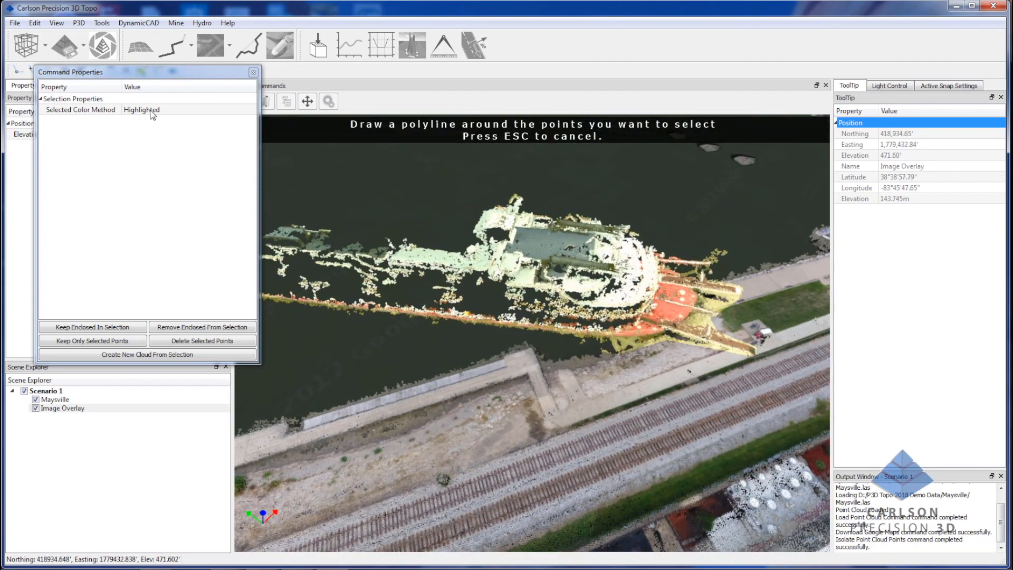
{"action": "left_click", "coordinate": [152, 110]}
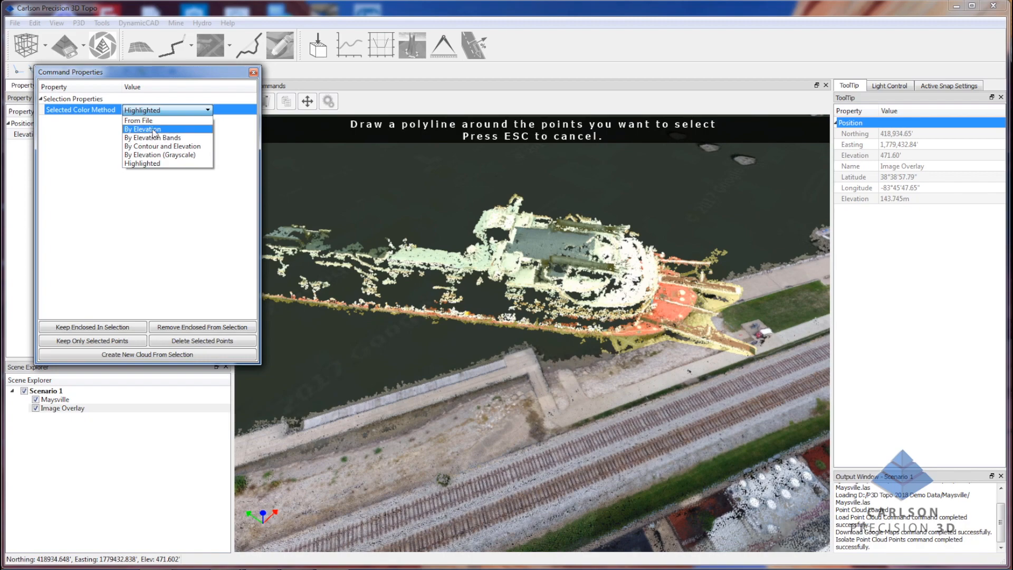
{"action": "left_click", "coordinate": [154, 130]}
{"action": "middle_click_drag", "start_coordinate": [400, 224], "coordinate": [602, 336]}
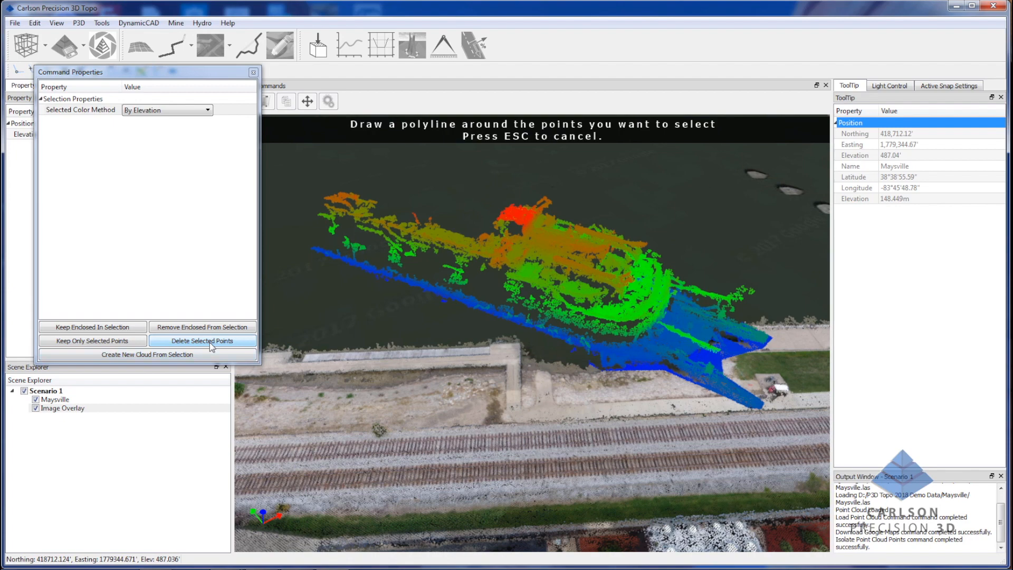
Create a new cloud from the selected riverboat points and rename it Riverboat
{"action": "left_click", "coordinate": [153, 355]}
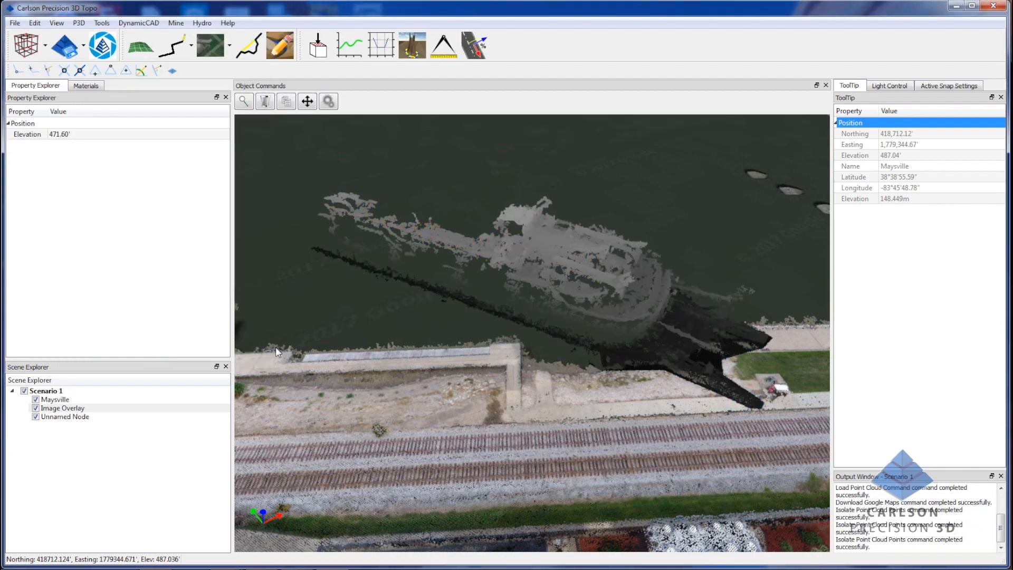
{"action": "left_click", "coordinate": [560, 267]}
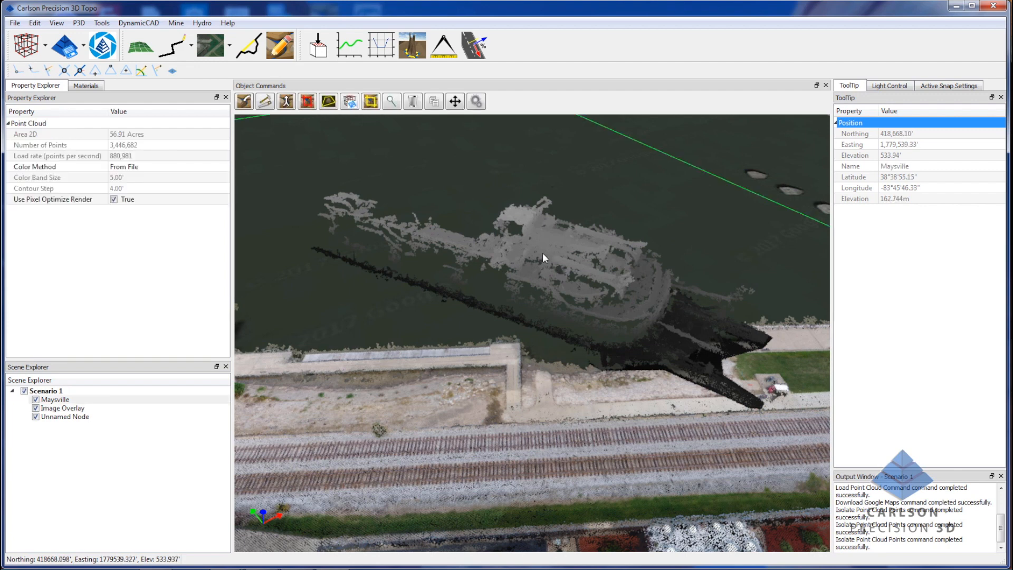
{"action": "left_click", "coordinate": [536, 239]}
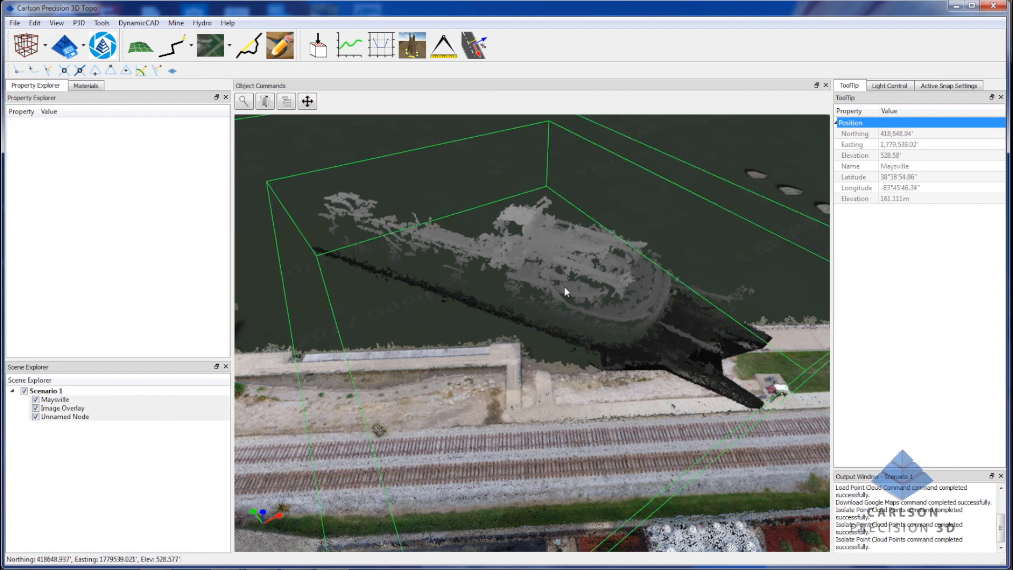
{"action": "right_click", "coordinate": [75, 417]}
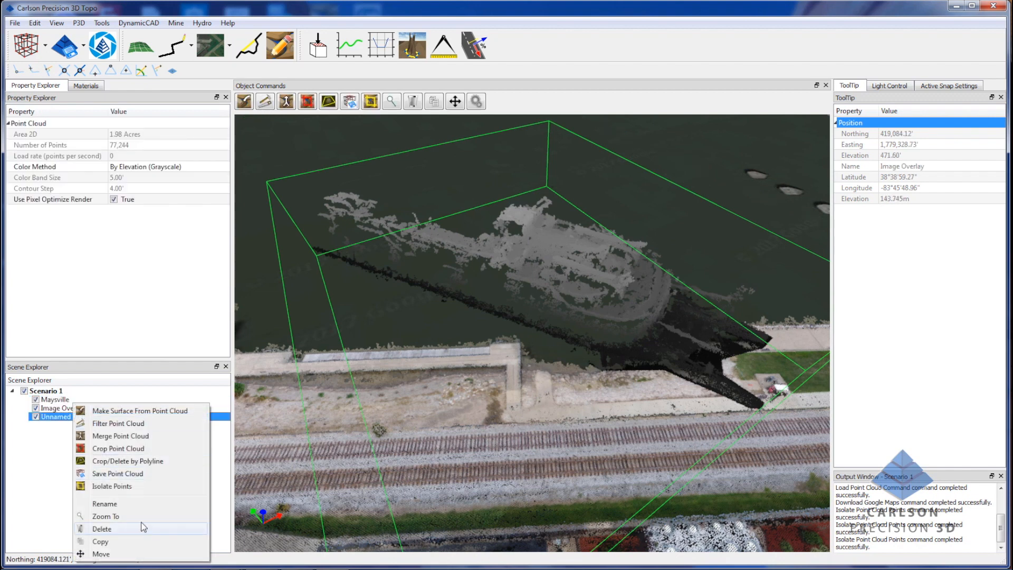
{"action": "left_click", "coordinate": [147, 503]}
{"action": "type", "text": "R"}
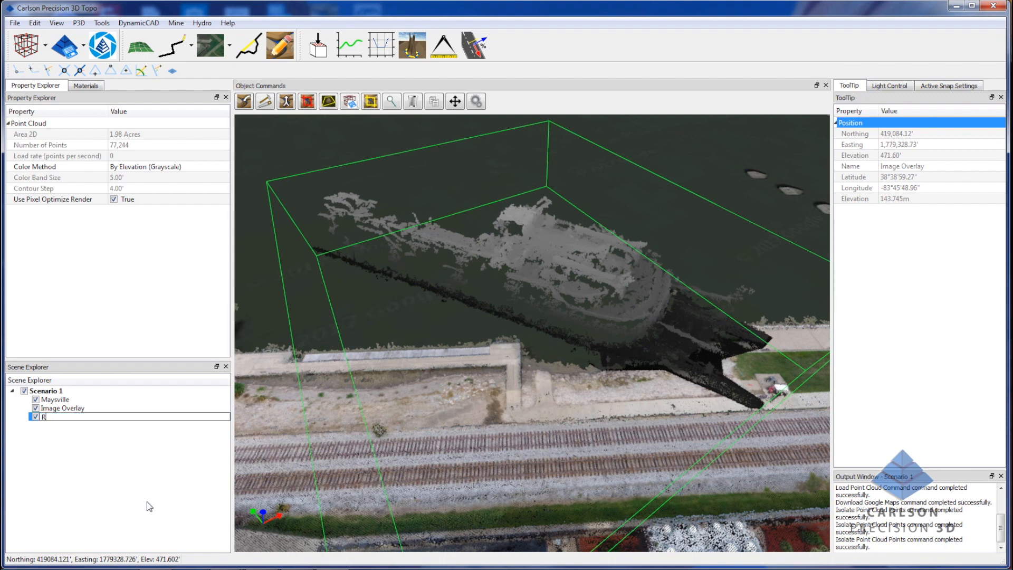
{"action": "type", "text": "iverboat"}
{"action": "key", "text": "Return"}
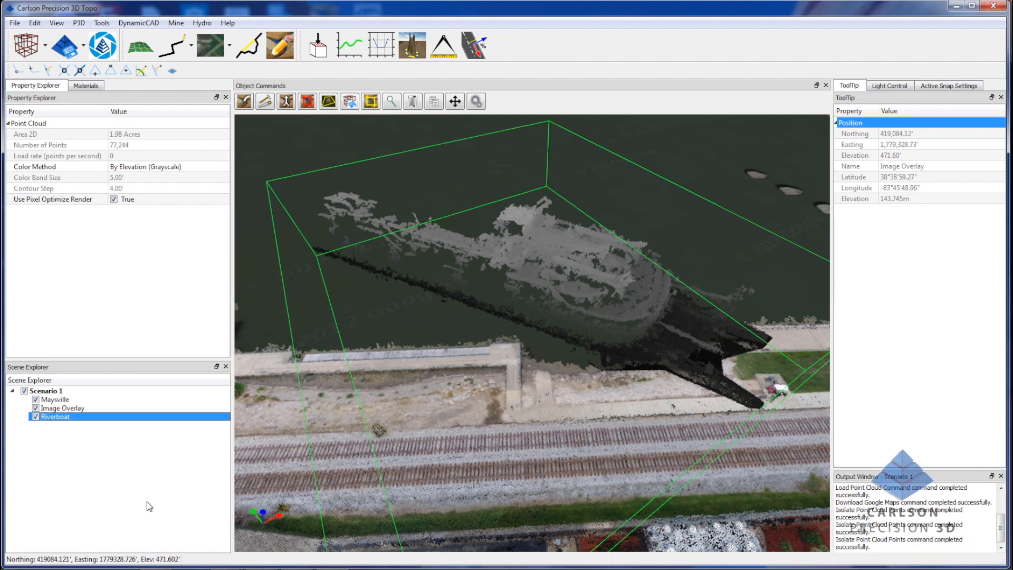
Set the Riverboat cloud's color method to From File
{"action": "left_click", "coordinate": [145, 166]}
{"action": "left_click", "coordinate": [146, 166]}
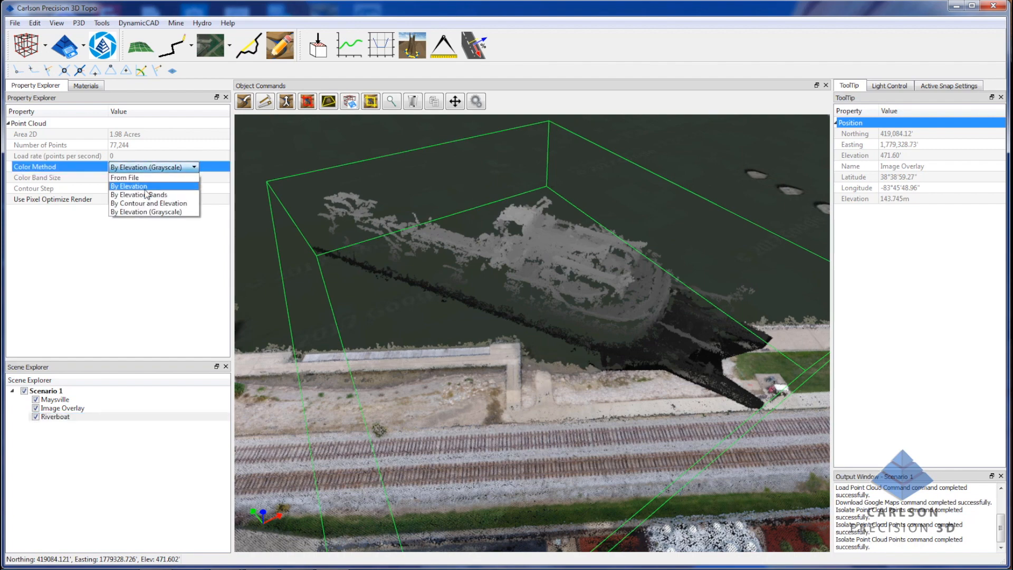
{"action": "left_click", "coordinate": [134, 177]}
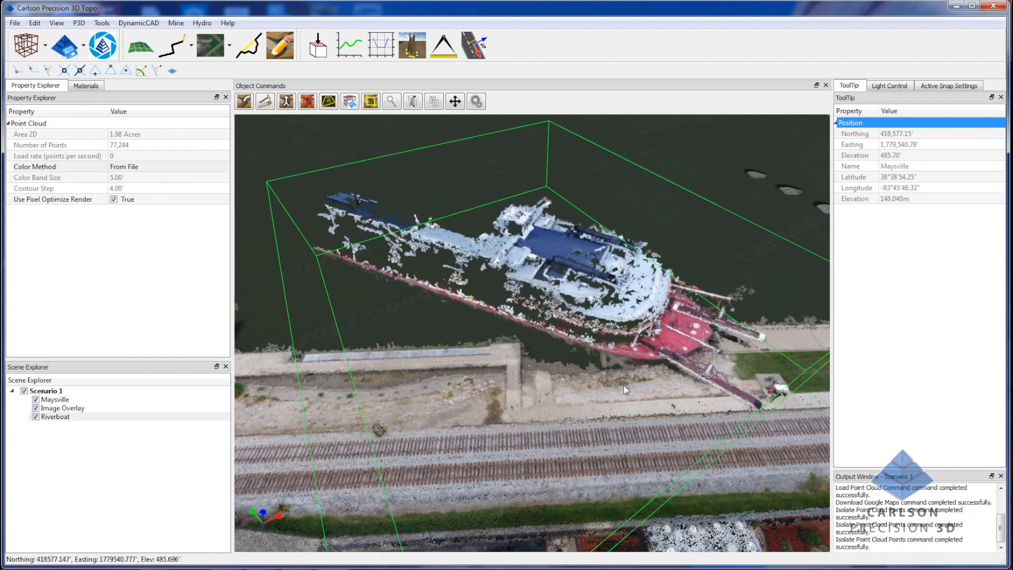
Toggle the Riverboat cloud's visibility to inspect the riverfront with and without it, leaving the cloud hidden
{"action": "left_click", "coordinate": [36, 417]}
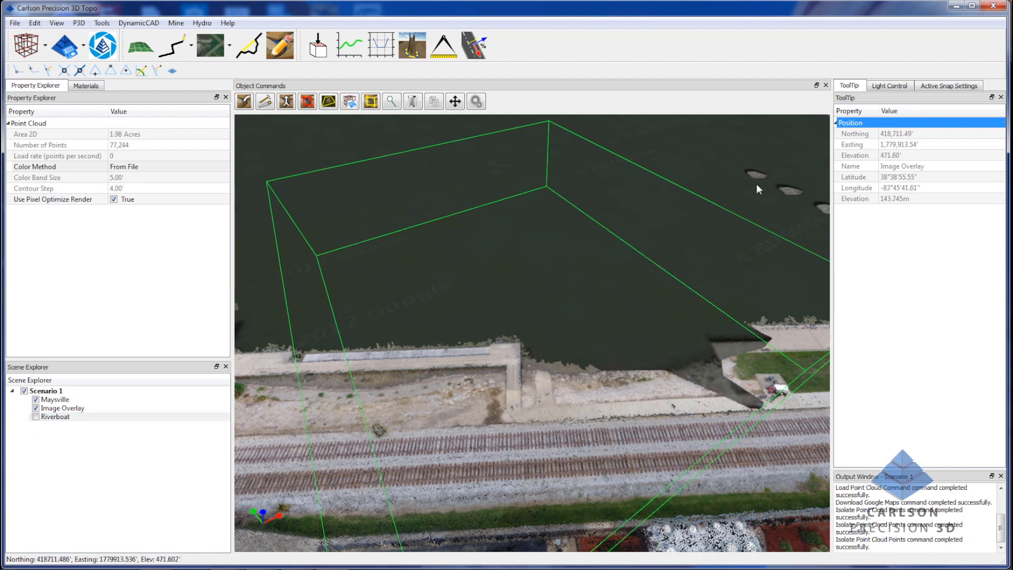
{"action": "left_click", "coordinate": [698, 191]}
{"action": "left_click", "coordinate": [46, 416]}
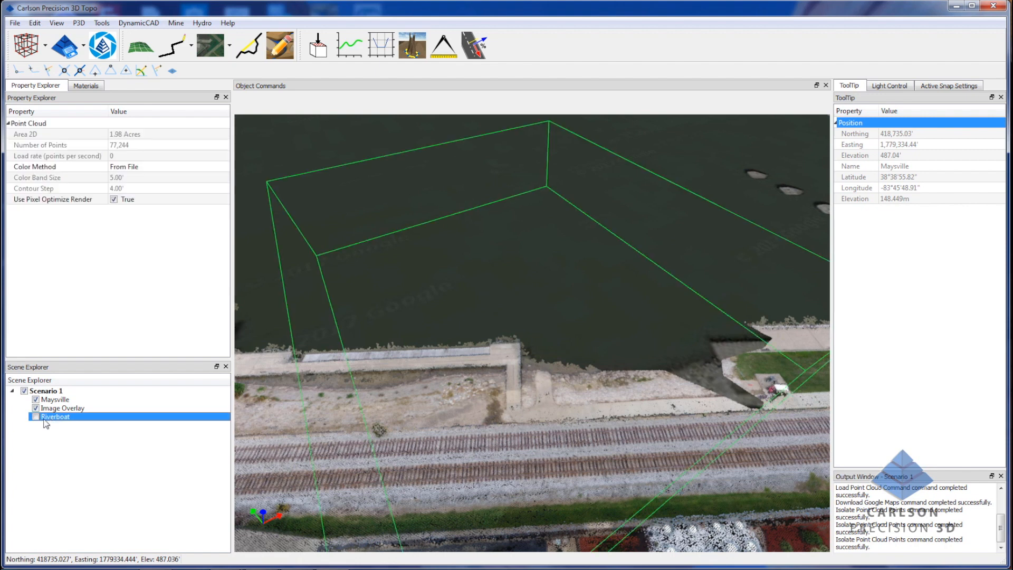
{"action": "left_click", "coordinate": [35, 417]}
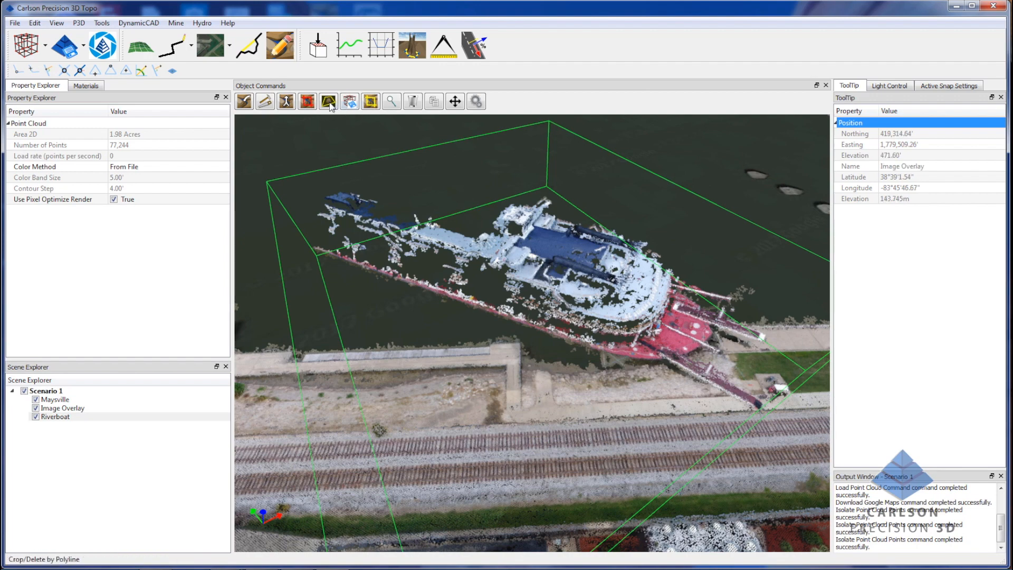
{"action": "left_click", "coordinate": [36, 417]}
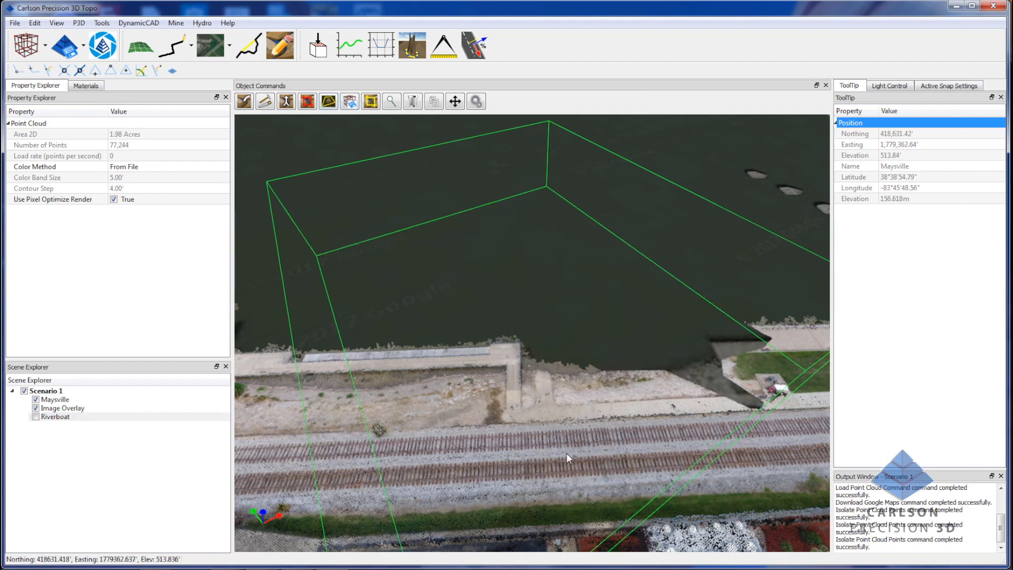
Delete the Riverboat cloud from the scene
{"action": "left_click_drag", "start_coordinate": [644, 427], "coordinate": [438, 424]}
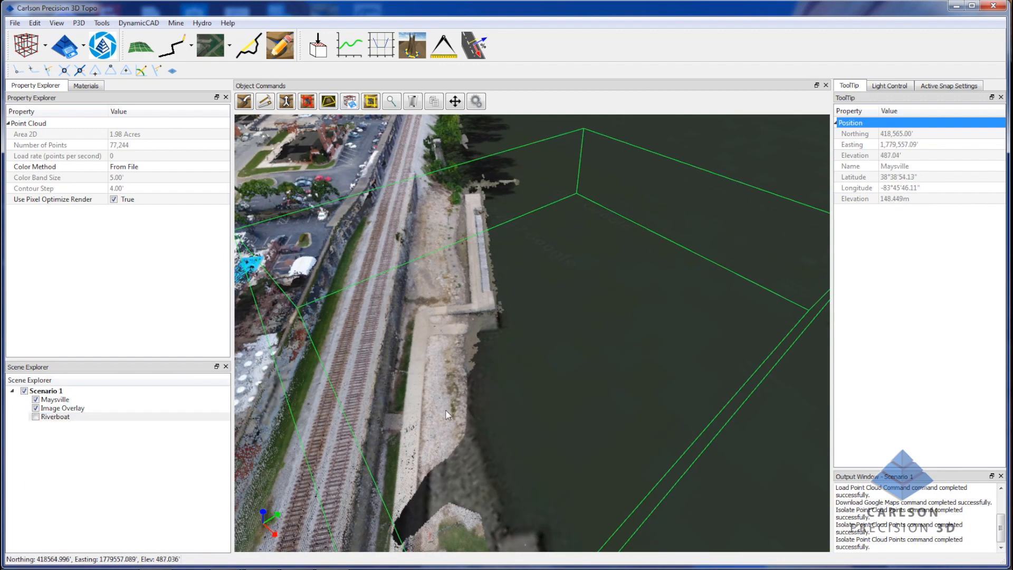
{"action": "left_click_drag", "start_coordinate": [448, 350], "coordinate": [456, 442]}
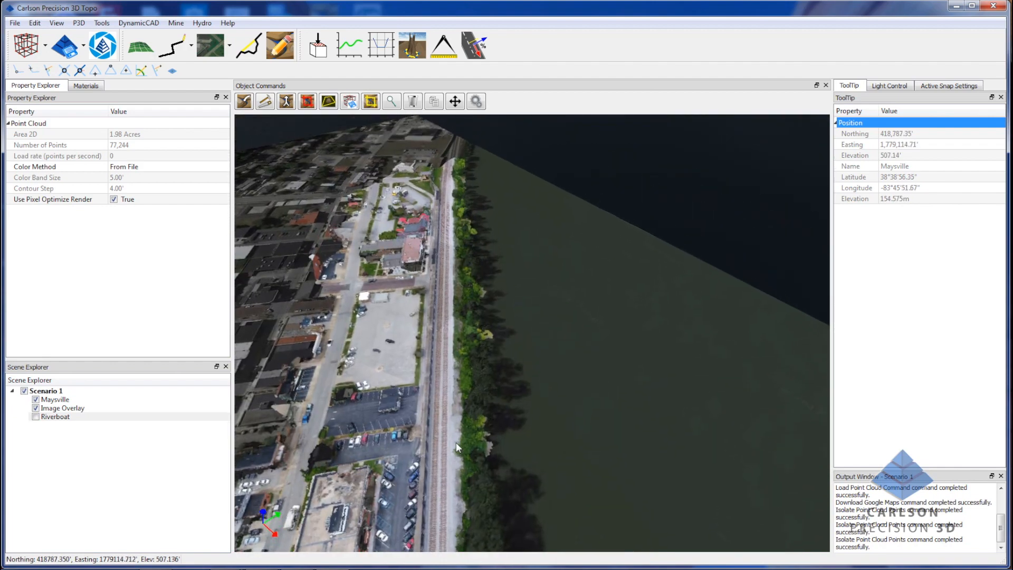
{"action": "scroll", "coordinate": [443, 252], "scroll_direction": "up", "scroll_amount": 5}
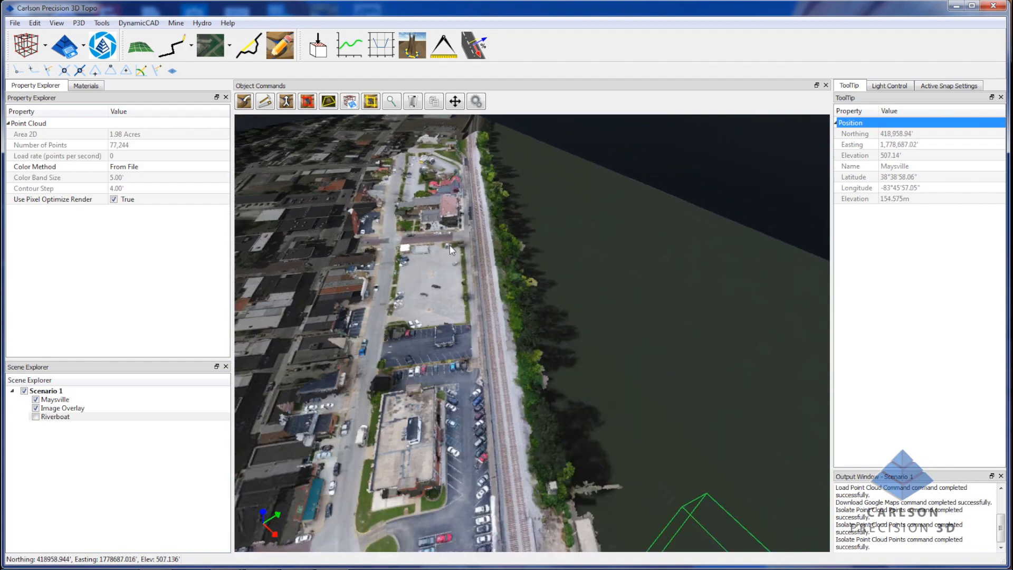
{"action": "left_click_drag", "start_coordinate": [442, 259], "coordinate": [547, 353]}
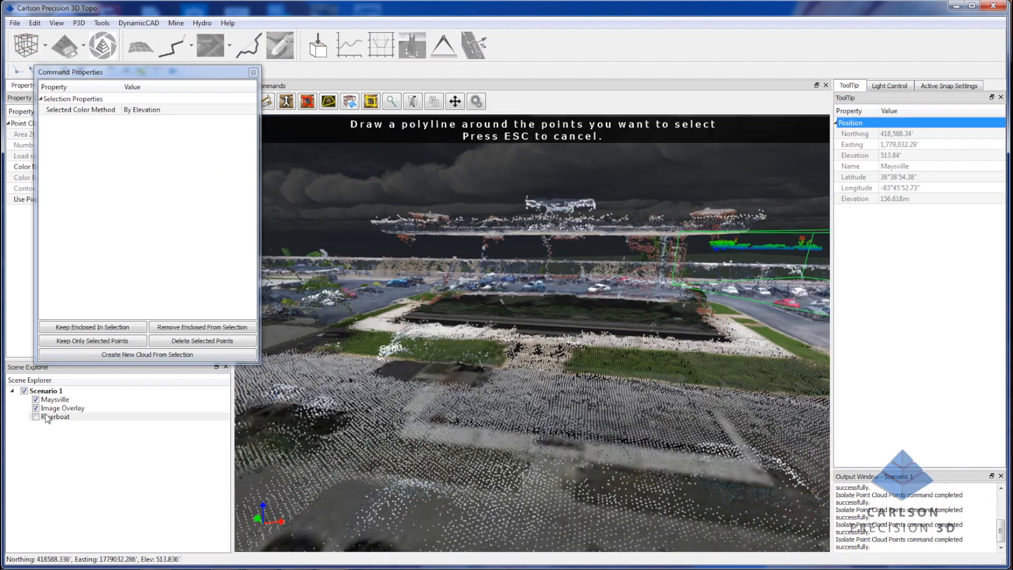
{"action": "left_click", "coordinate": [45, 417]}
{"action": "key", "text": "Delete"}
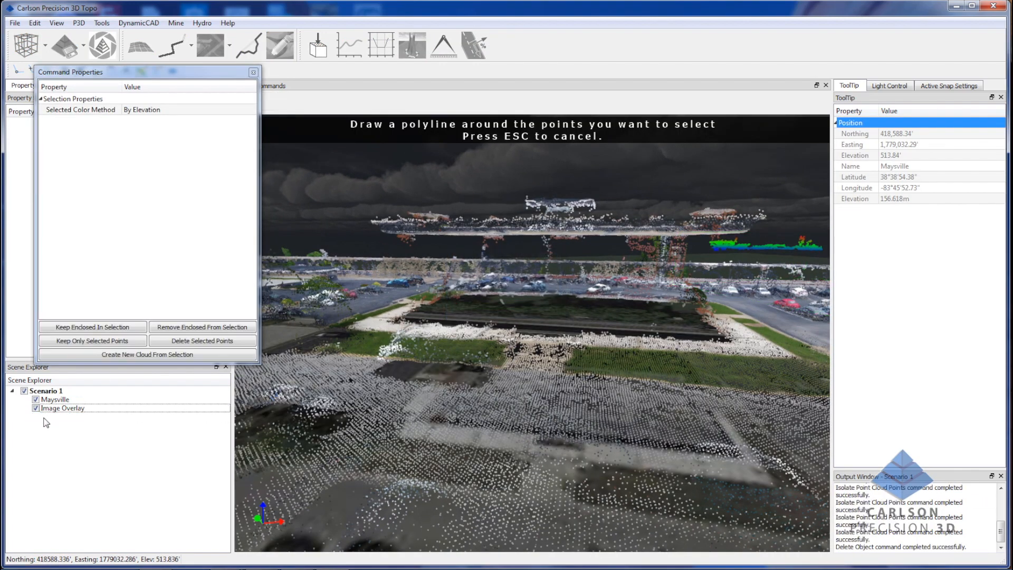
Isolate points of the Maysville cloud by outlining the flat-roofed building beside the parking lot with a polyline, keeping the enclosed points in the selection
{"action": "left_click", "coordinate": [55, 400]}
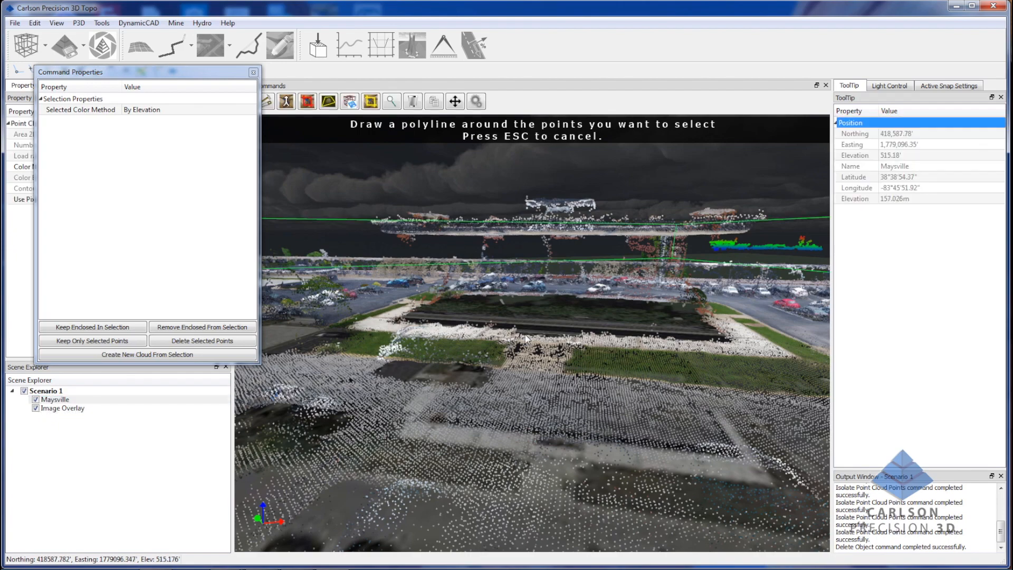
{"action": "scroll", "coordinate": [530, 347], "scroll_direction": "up", "scroll_amount": 3}
{"action": "mouse_move", "coordinate": [530, 347]}
{"action": "middle_mouse_down"}
{"action": "mouse_move", "coordinate": [533, 335]}
{"action": "mouse_move", "coordinate": [518, 331]}
{"action": "middle_mouse_up"}
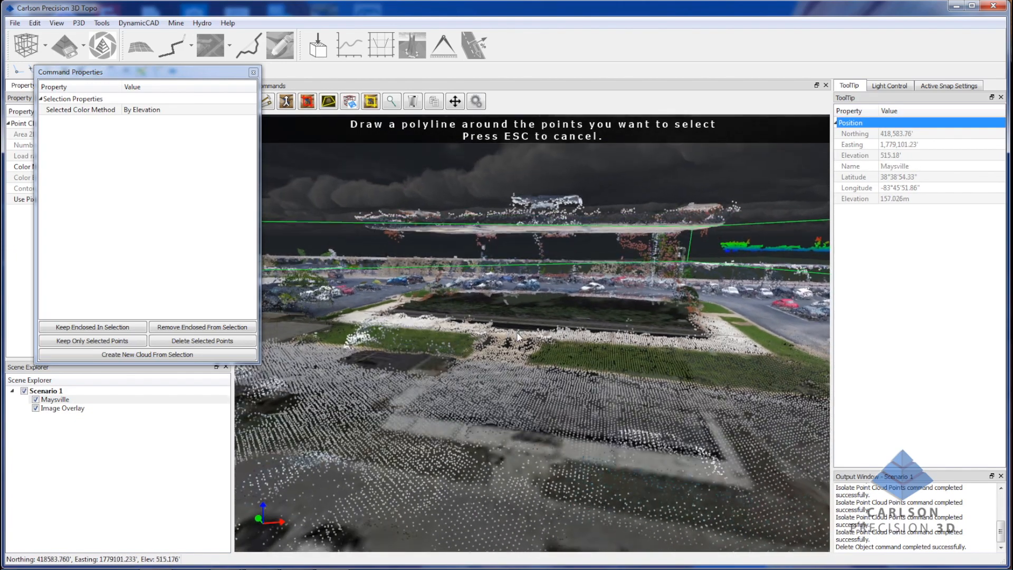
{"action": "left_click", "coordinate": [371, 102]}
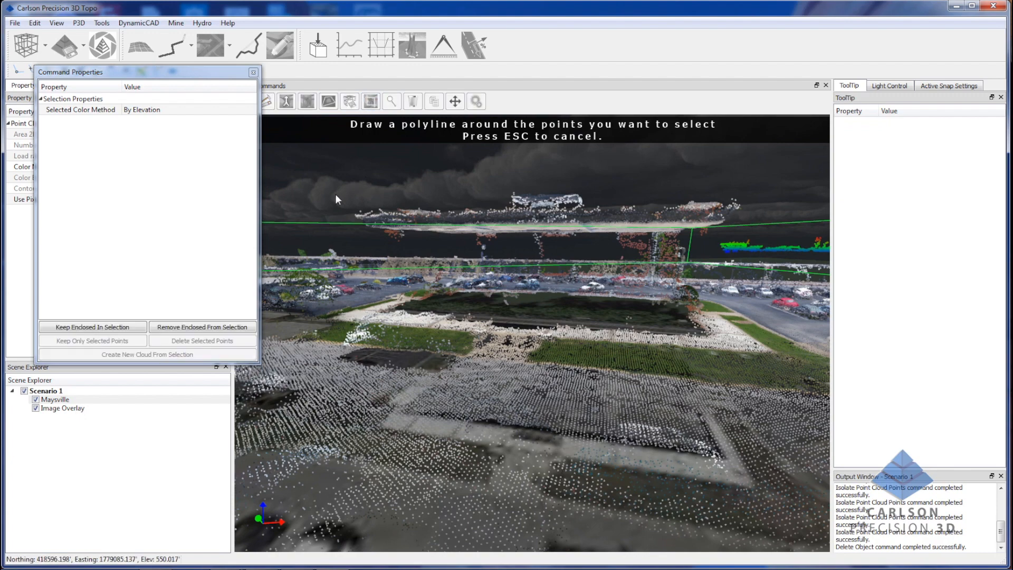
{"action": "left_click", "coordinate": [491, 172]}
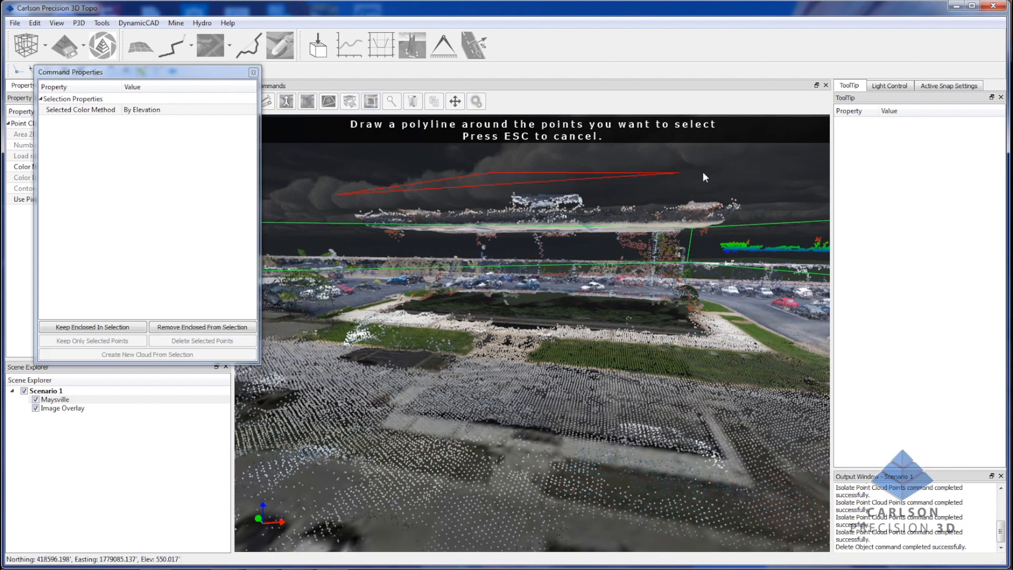
{"action": "left_click", "coordinate": [752, 172]}
{"action": "left_click", "coordinate": [735, 258]}
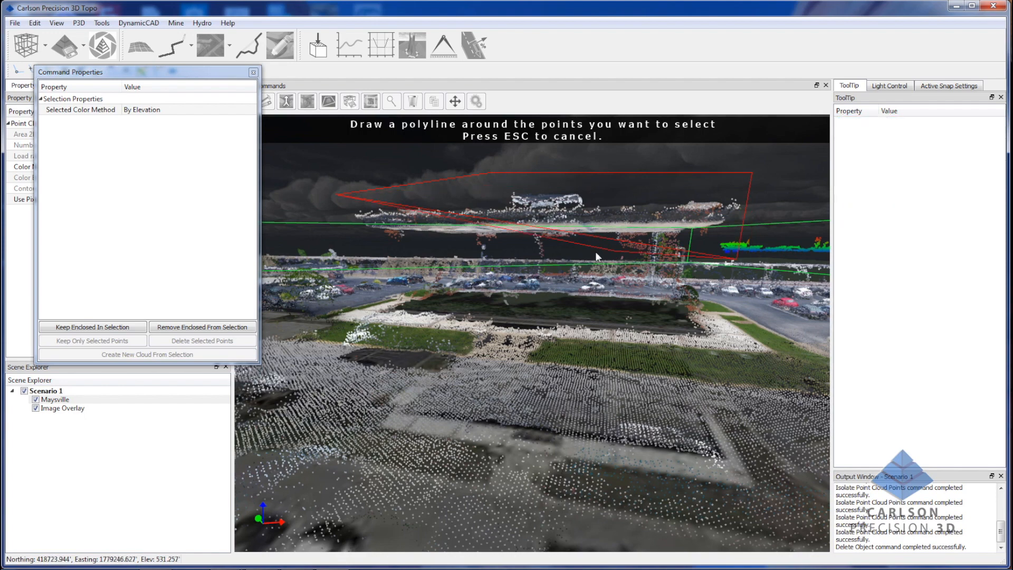
{"action": "left_click", "coordinate": [355, 253]}
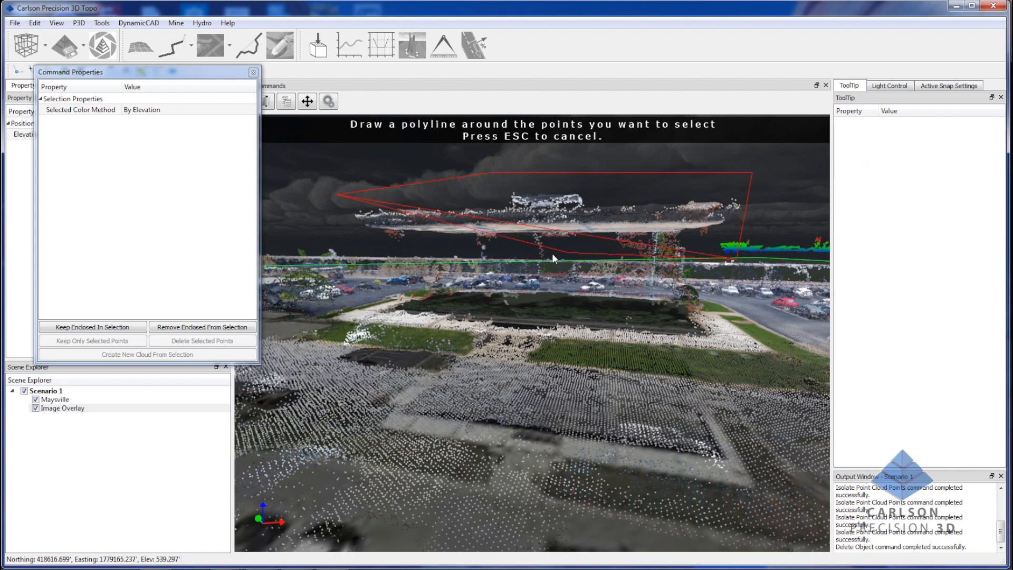
{"action": "left_click", "coordinate": [749, 231]}
{"action": "left_click", "coordinate": [705, 241]}
{"action": "left_click", "coordinate": [711, 259]}
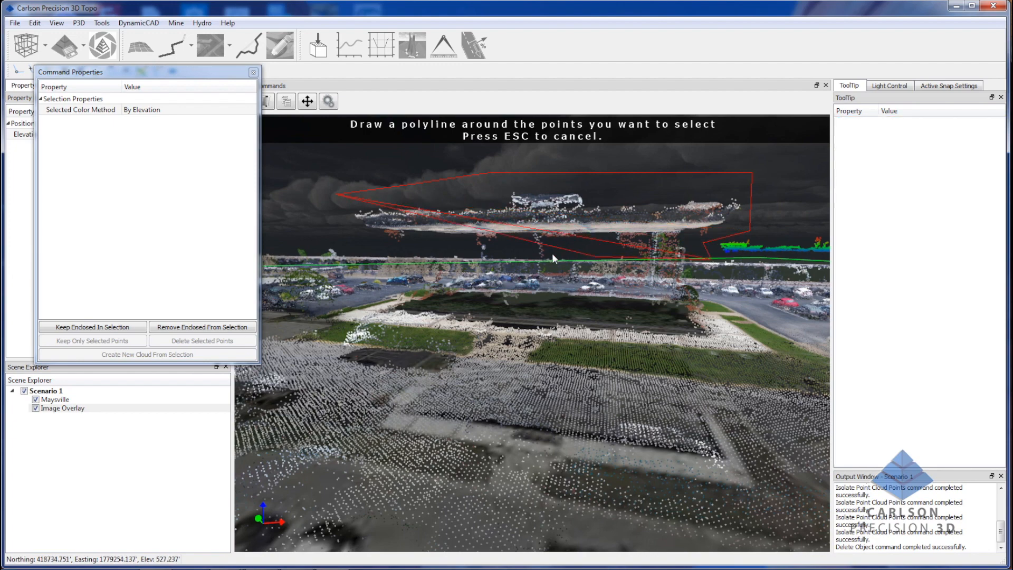
{"action": "left_click", "coordinate": [418, 252]}
{"action": "left_click", "coordinate": [343, 241]}
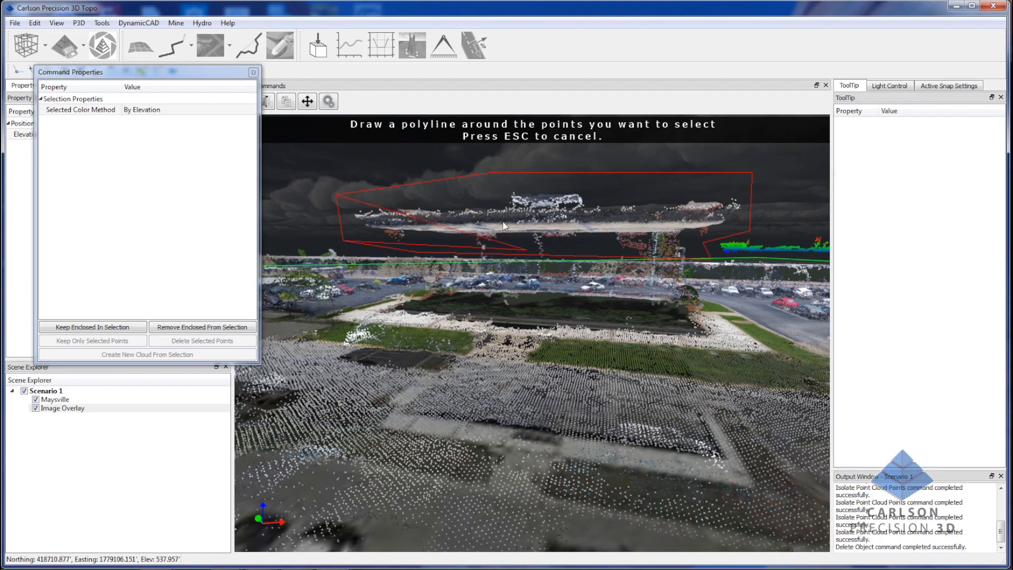
{"action": "left_click", "coordinate": [121, 330]}
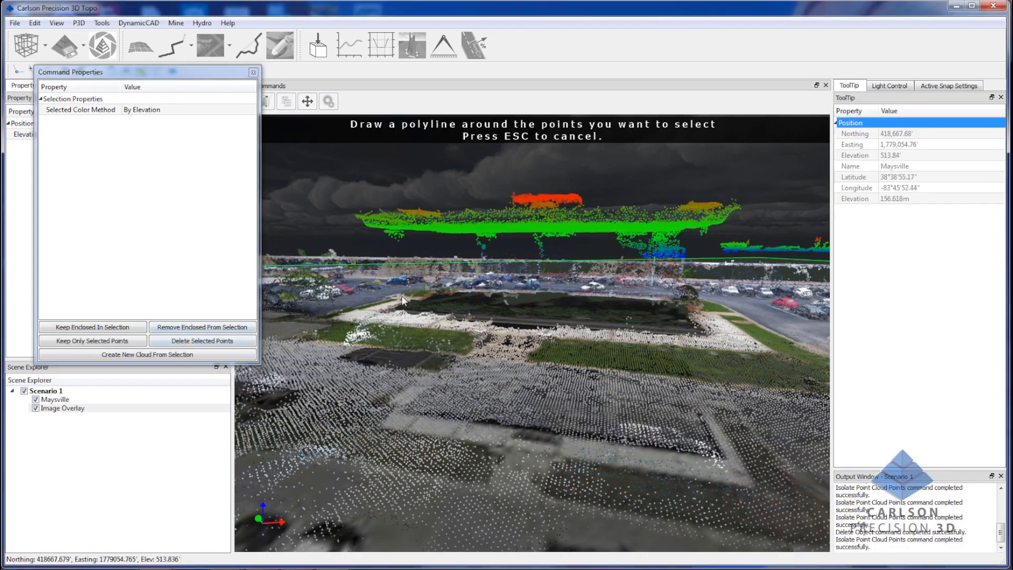
Outline the stray selected points along the wooded riverbank with a polyline and remove the enclosed points from the selection
{"action": "middle_click_drag", "start_coordinate": [607, 324], "coordinate": [444, 388]}
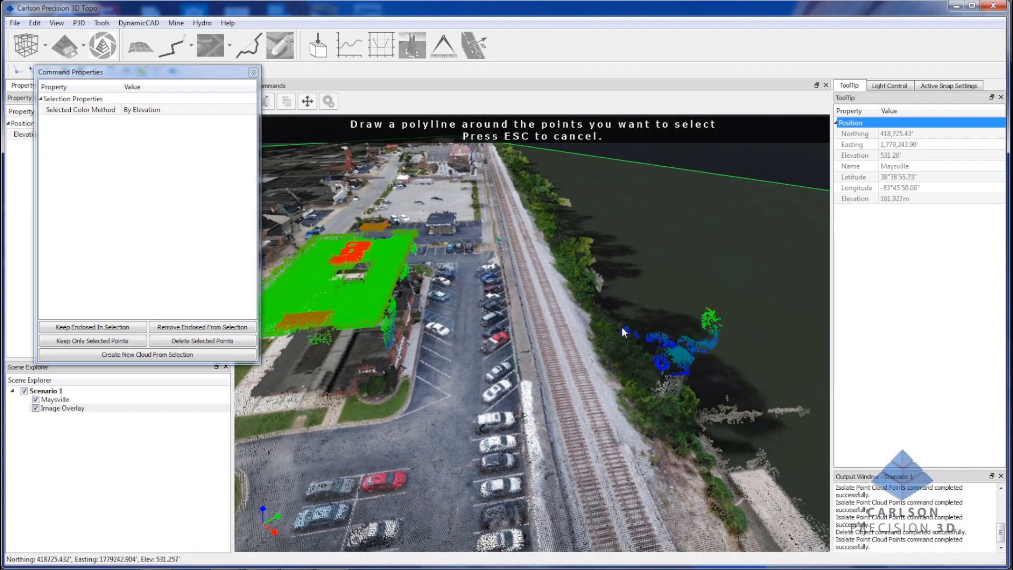
{"action": "middle_click_drag", "start_coordinate": [661, 346], "coordinate": [649, 374]}
{"action": "scroll", "coordinate": [654, 371], "scroll_direction": "up", "scroll_amount": 3}
{"action": "scroll", "coordinate": [657, 371], "scroll_direction": "down", "scroll_amount": 3}
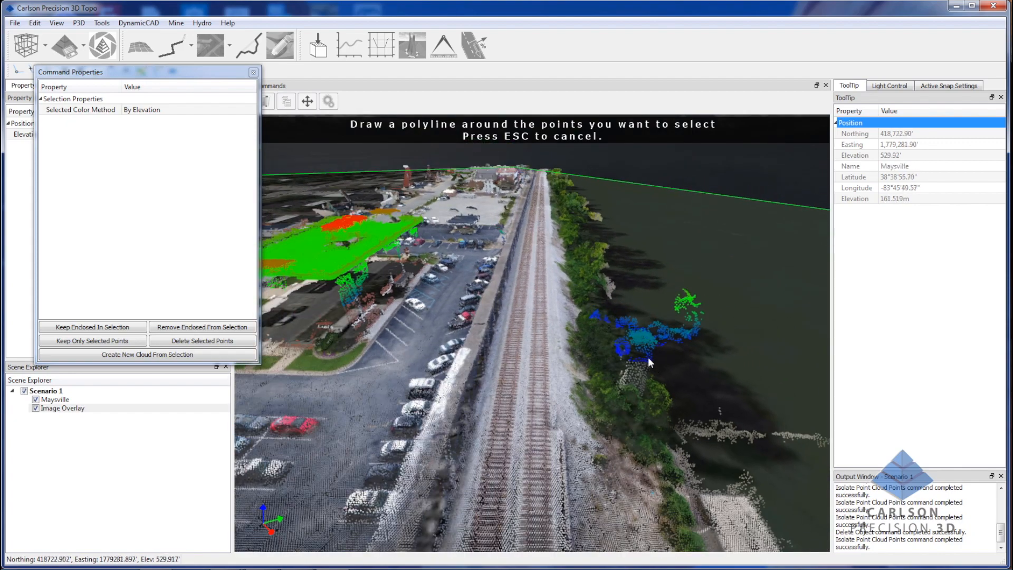
{"action": "middle_click_drag", "start_coordinate": [640, 347], "coordinate": [650, 403]}
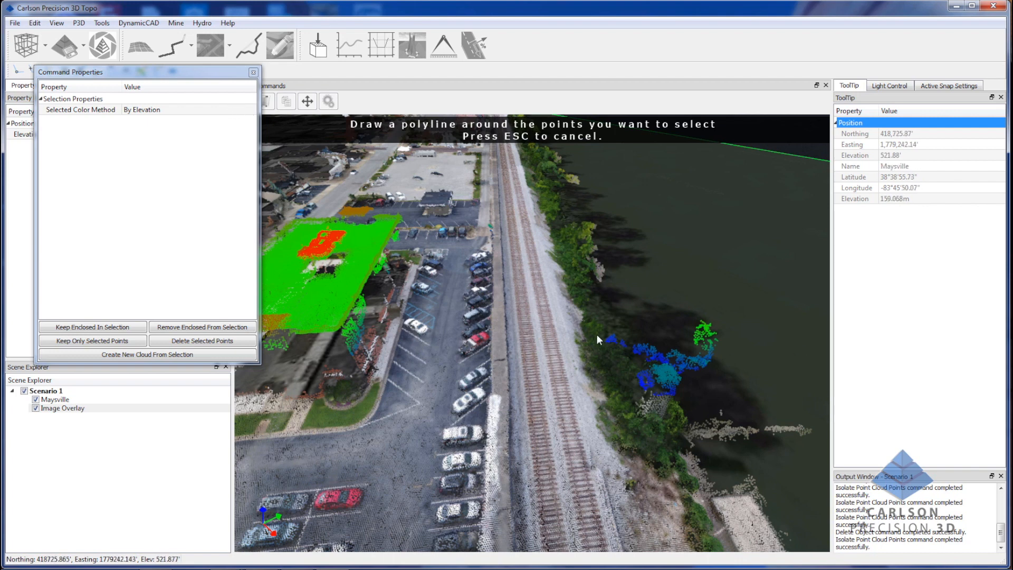
{"action": "left_click", "coordinate": [589, 320]}
{"action": "left_click", "coordinate": [732, 310]}
{"action": "left_click", "coordinate": [734, 395]}
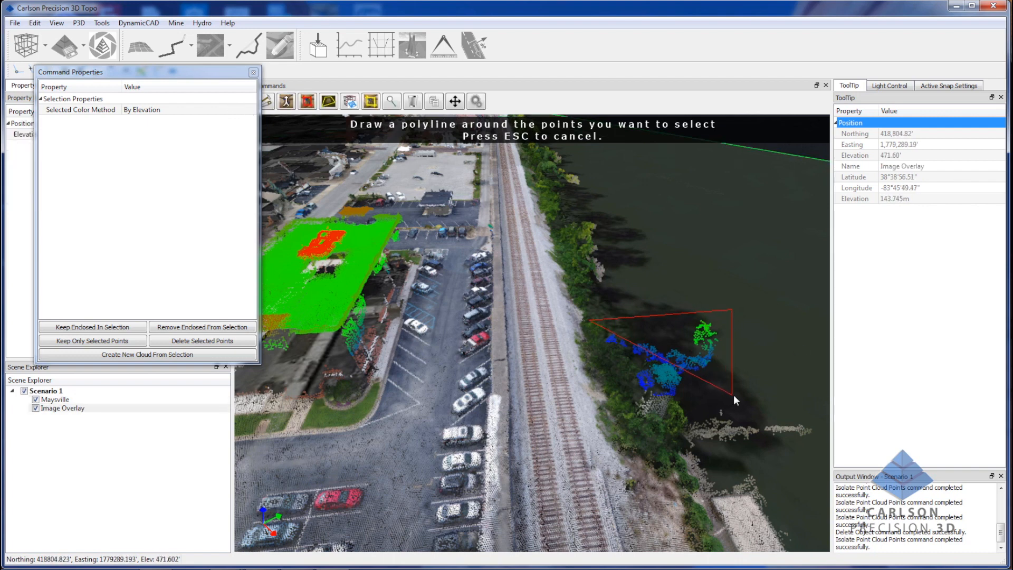
{"action": "left_click", "coordinate": [635, 436]}
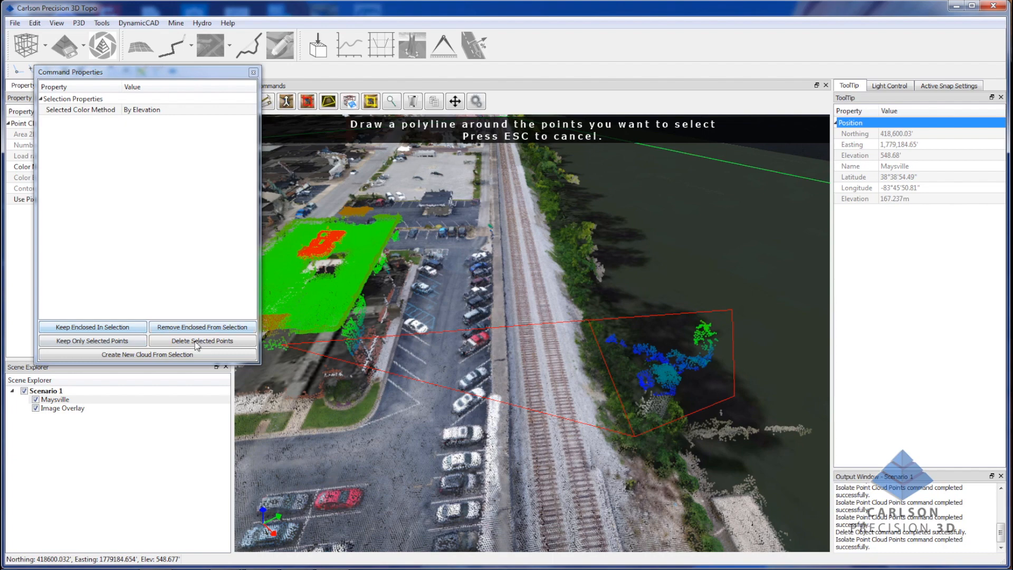
{"action": "left_click", "coordinate": [214, 327]}
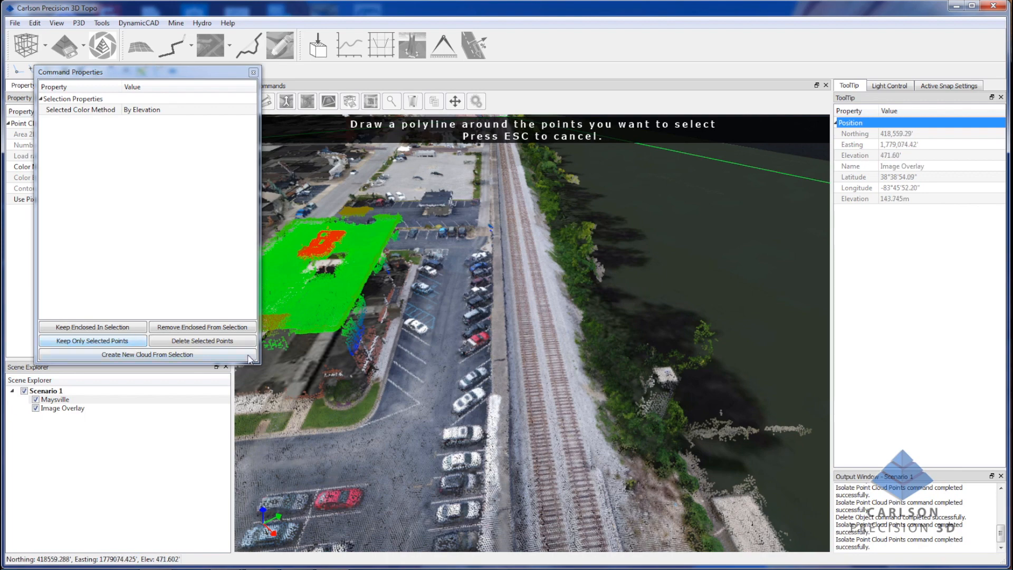
Delete the selected points of the flat-roofed building from the Maysville cloud
{"action": "middle_click_drag", "start_coordinate": [486, 312], "coordinate": [516, 312]}
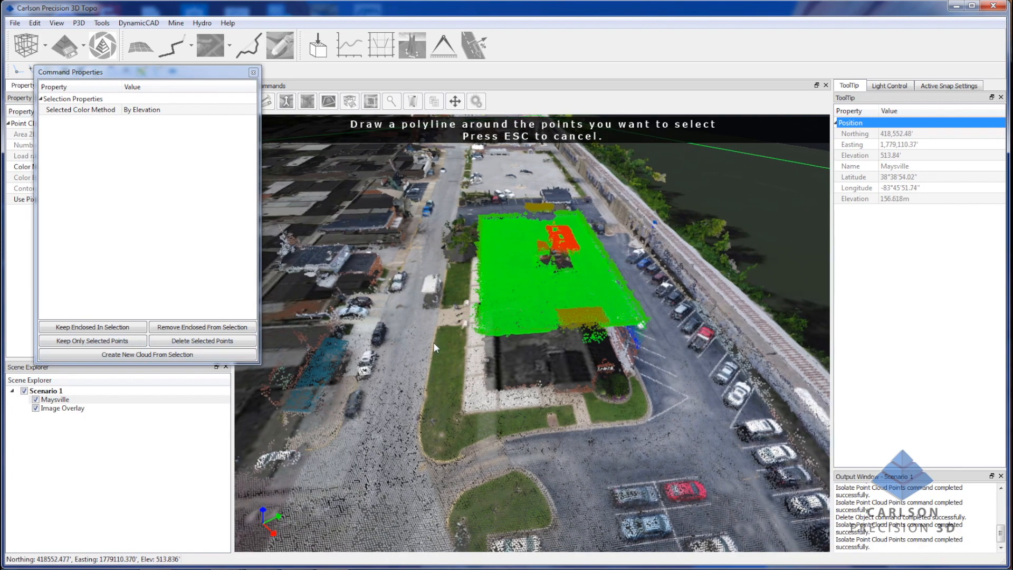
{"action": "middle_click_drag", "start_coordinate": [434, 343], "coordinate": [478, 329]}
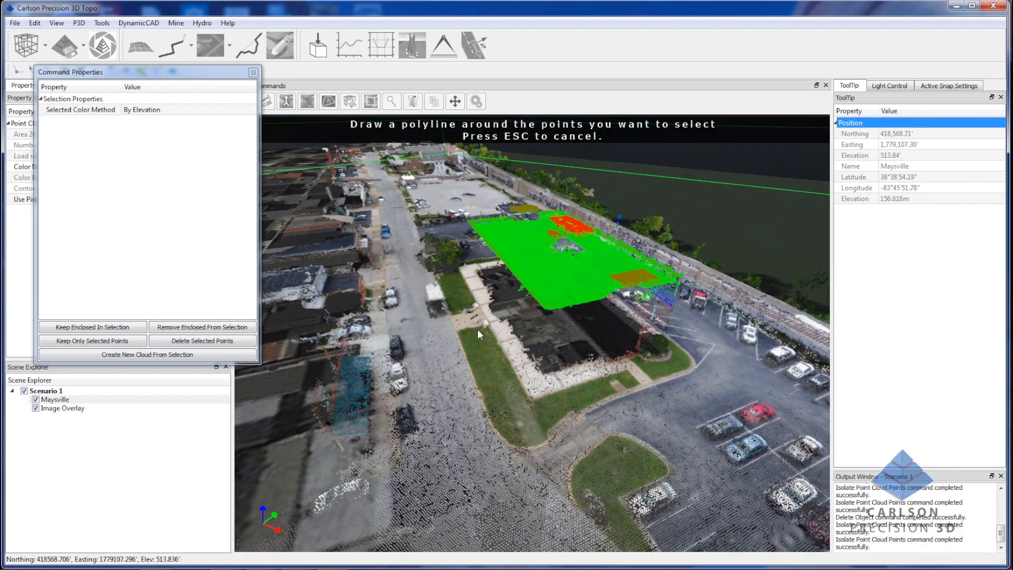
{"action": "left_click", "coordinate": [222, 344]}
{"action": "middle_click_drag", "start_coordinate": [600, 243], "coordinate": [546, 249]}
{"action": "scroll", "coordinate": [530, 250], "scroll_direction": "down", "scroll_amount": 3}
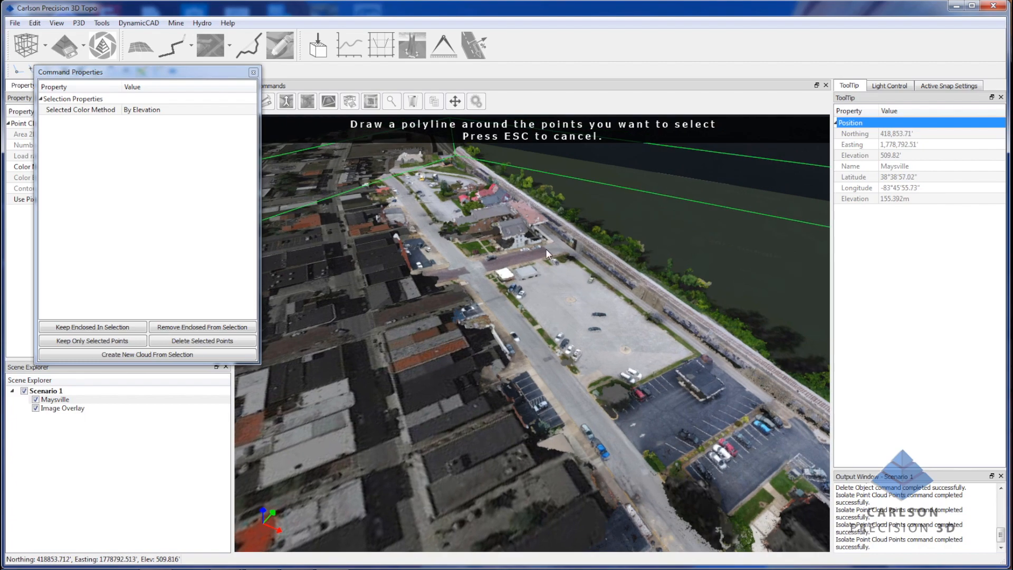
Examine the wooded riverbank beside the railroad tracks and cancel the pending point isolation
{"action": "scroll", "coordinate": [552, 191], "scroll_direction": "up", "scroll_amount": 2}
{"action": "middle_click_drag", "start_coordinate": [552, 191], "coordinate": [483, 269]}
{"action": "scroll", "coordinate": [497, 264], "scroll_direction": "up", "scroll_amount": 5}
{"action": "scroll", "coordinate": [499, 277], "scroll_direction": "up", "scroll_amount": 5}
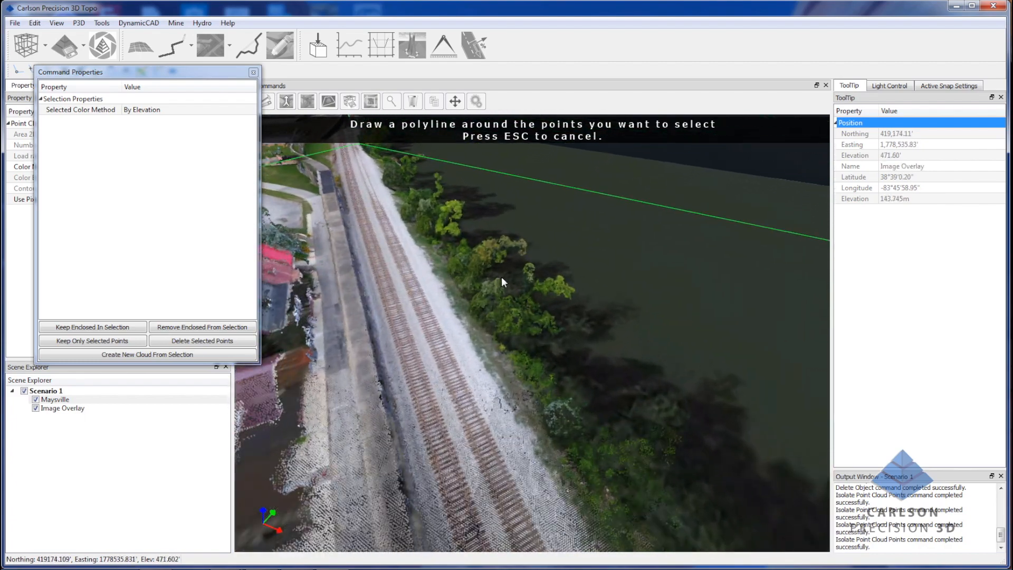
{"action": "middle_click_drag", "start_coordinate": [502, 279], "coordinate": [511, 378]}
{"action": "scroll", "coordinate": [479, 353], "scroll_direction": "down", "scroll_amount": 8}
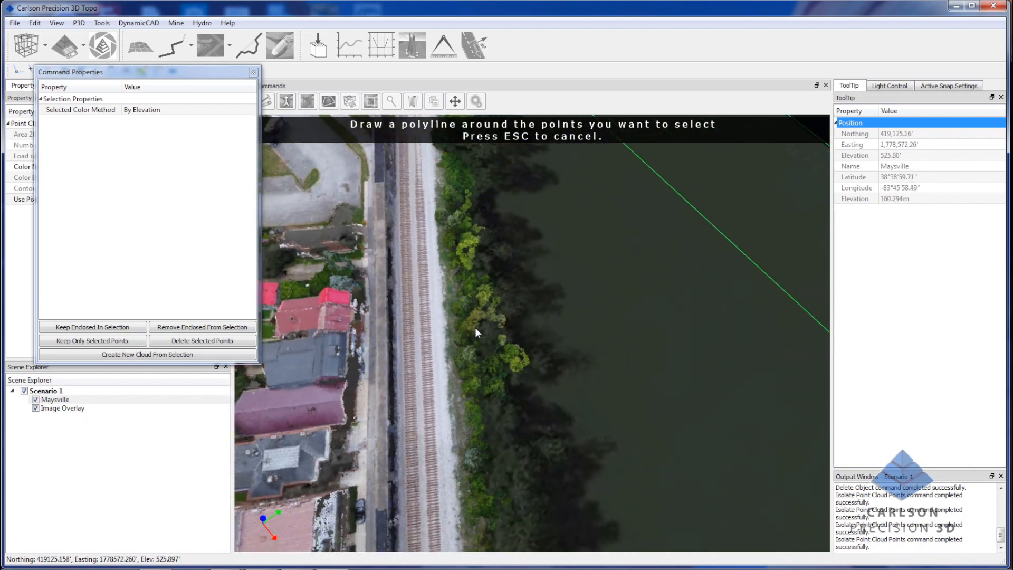
{"action": "scroll", "coordinate": [478, 319], "scroll_direction": "down", "scroll_amount": 3}
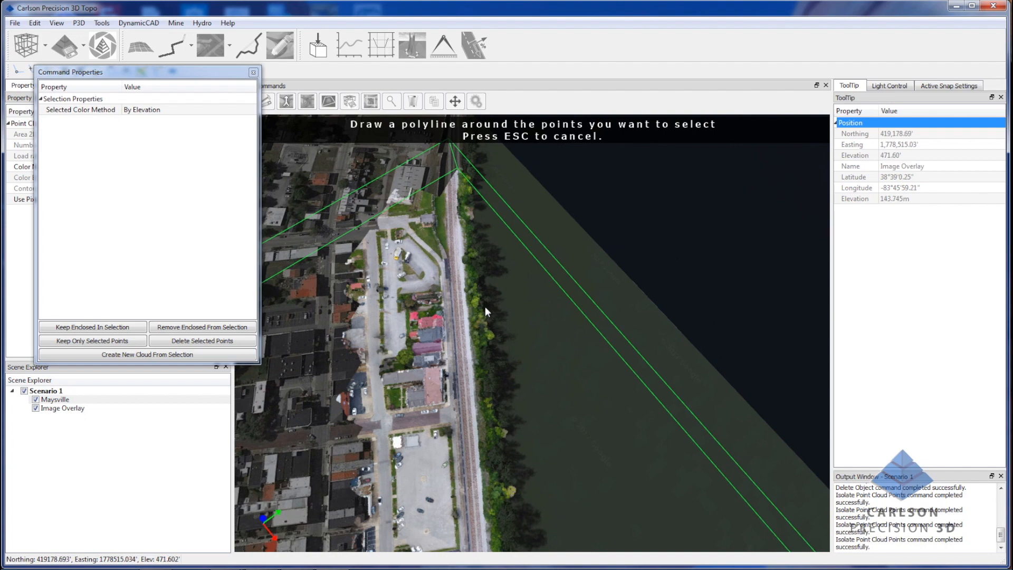
{"action": "scroll", "coordinate": [486, 316], "scroll_direction": "down", "scroll_amount": 4}
{"action": "scroll", "coordinate": [473, 271], "scroll_direction": "up", "scroll_amount": 5}
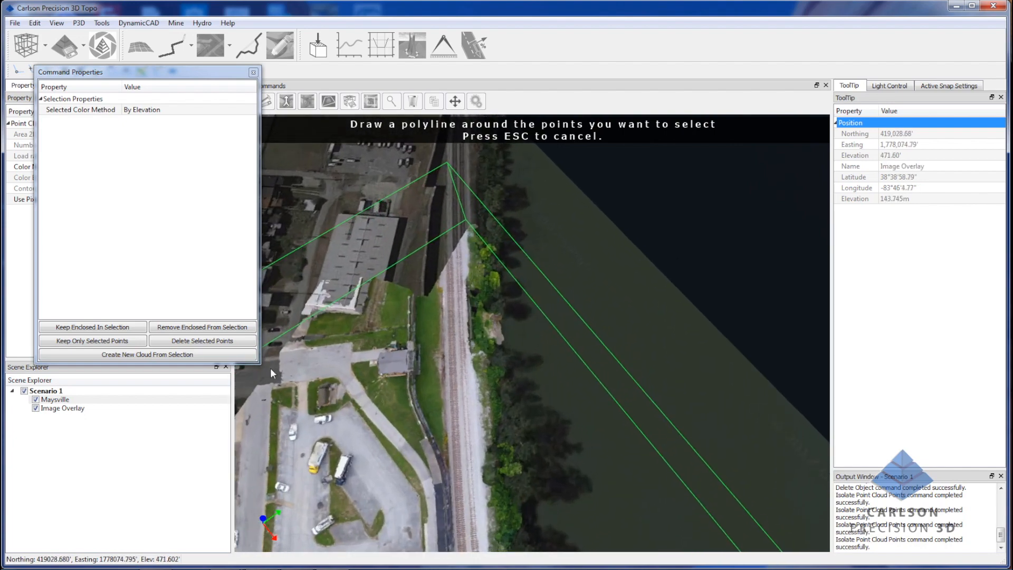
{"action": "right_click", "coordinate": [412, 272]}
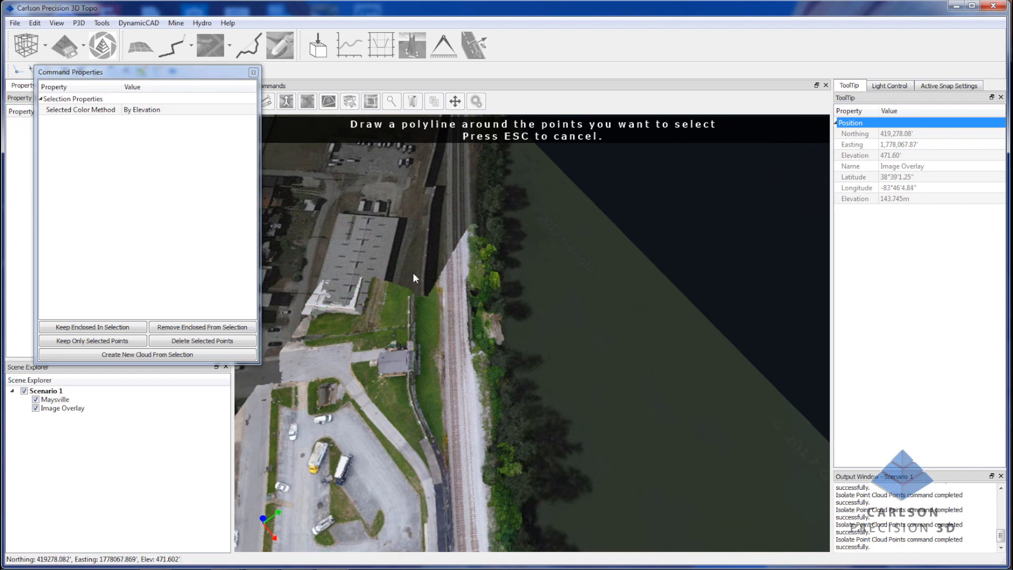
{"action": "key", "text": "Escape"}
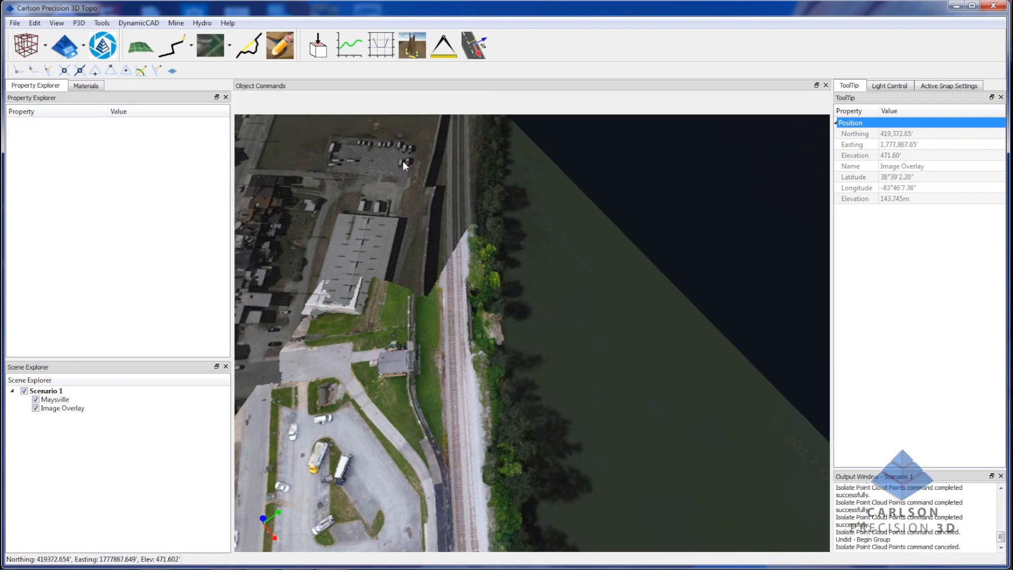
Isolate the tree points between the far end of the railroad tracks and the river with a polyline and delete them from the Maysville cloud
{"action": "left_click", "coordinate": [477, 284]}
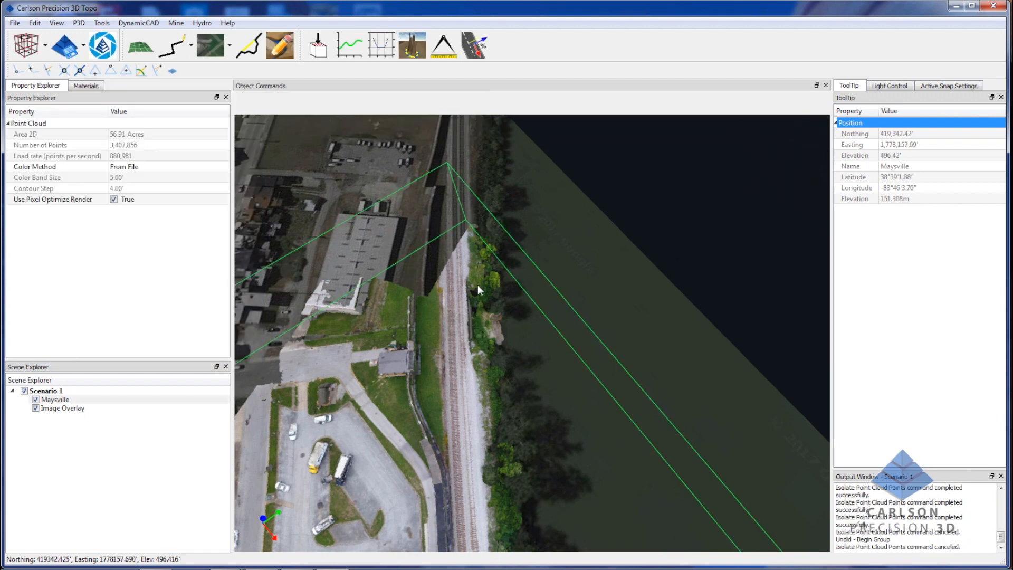
{"action": "left_click", "coordinate": [372, 102]}
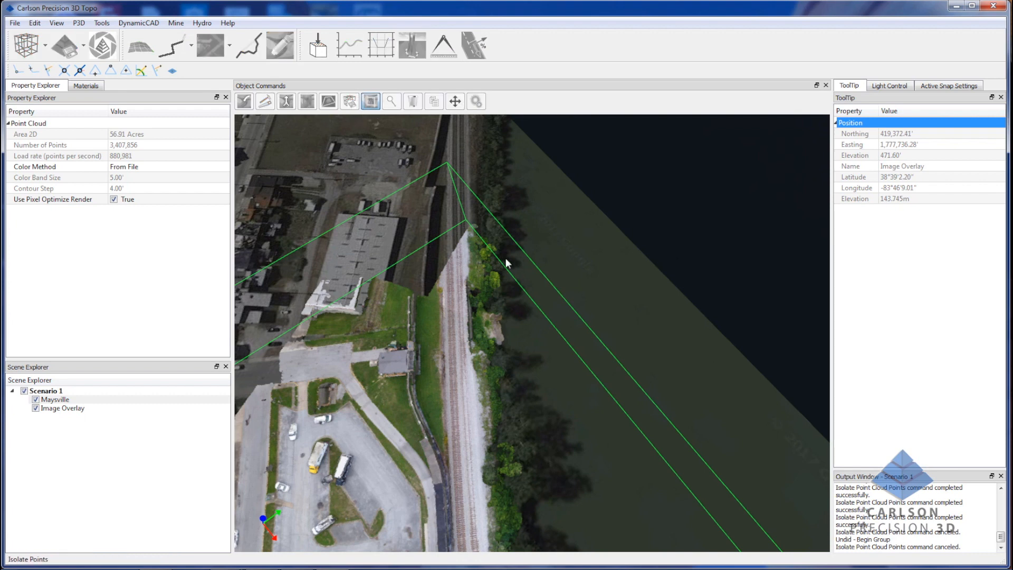
{"action": "left_click", "coordinate": [475, 217]}
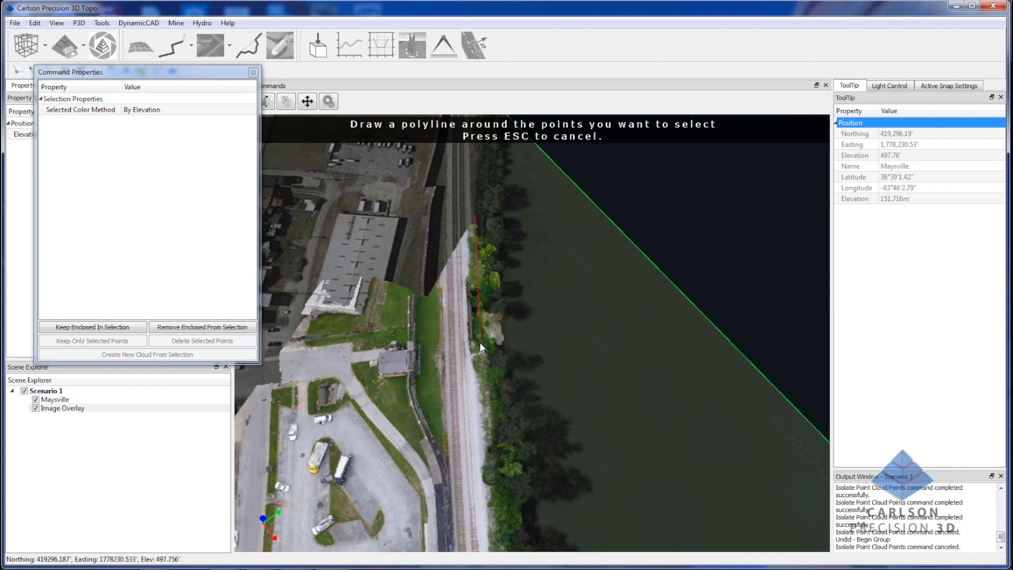
{"action": "left_click", "coordinate": [480, 464]}
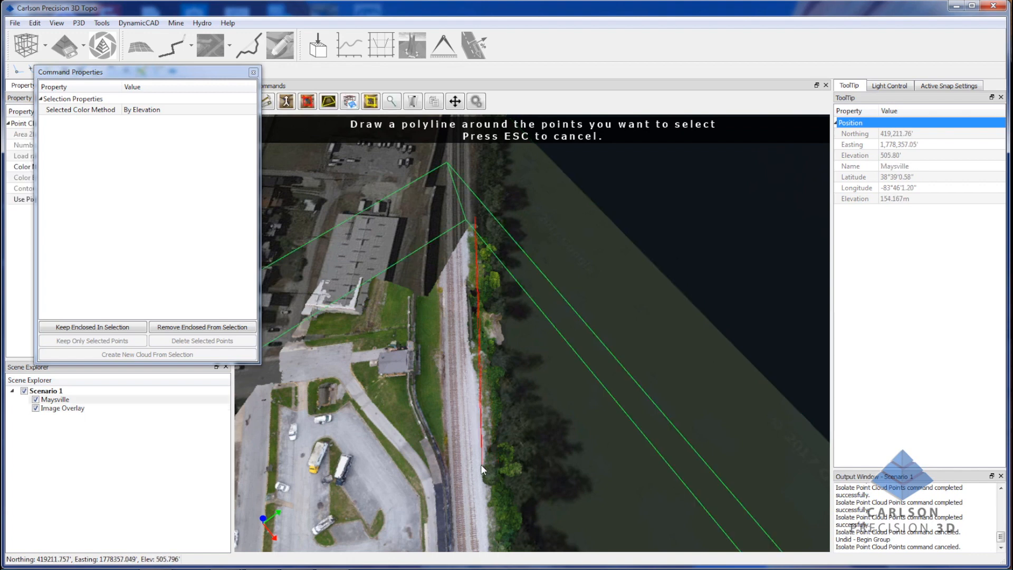
{"action": "left_click", "coordinate": [486, 544]}
{"action": "left_click", "coordinate": [583, 542]}
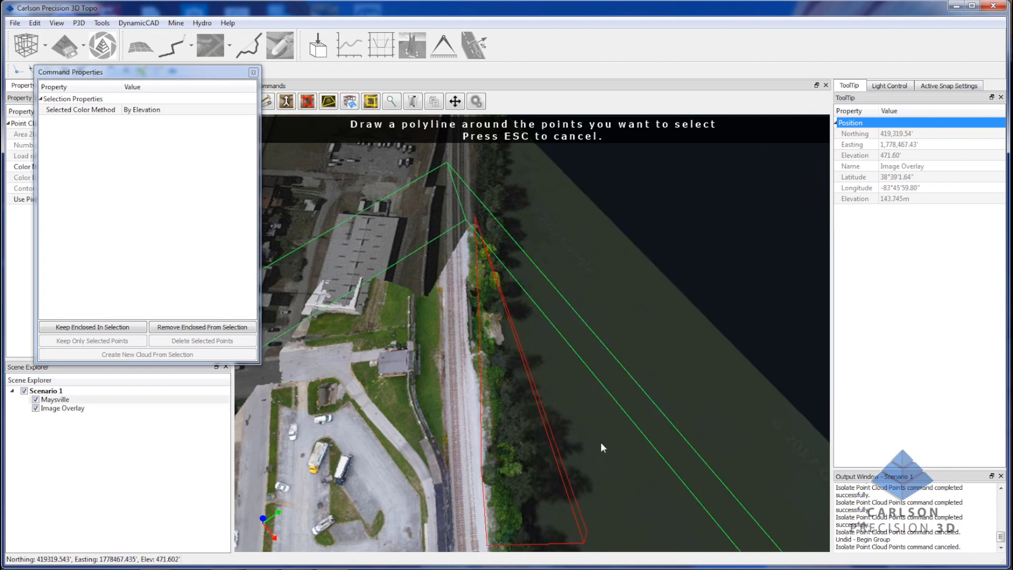
{"action": "left_click", "coordinate": [543, 225]}
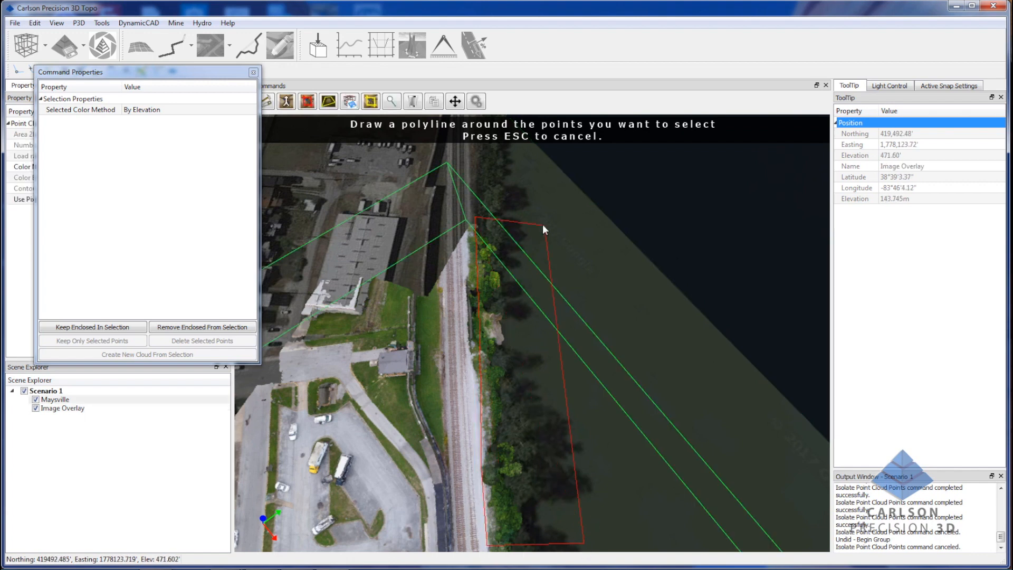
{"action": "left_click", "coordinate": [116, 328]}
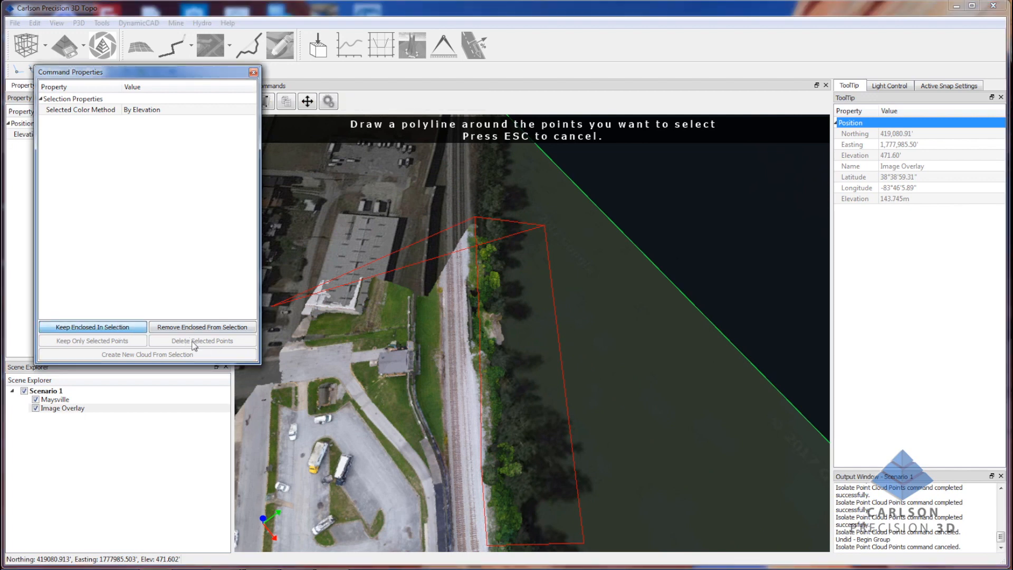
{"action": "key", "text": "Return"}
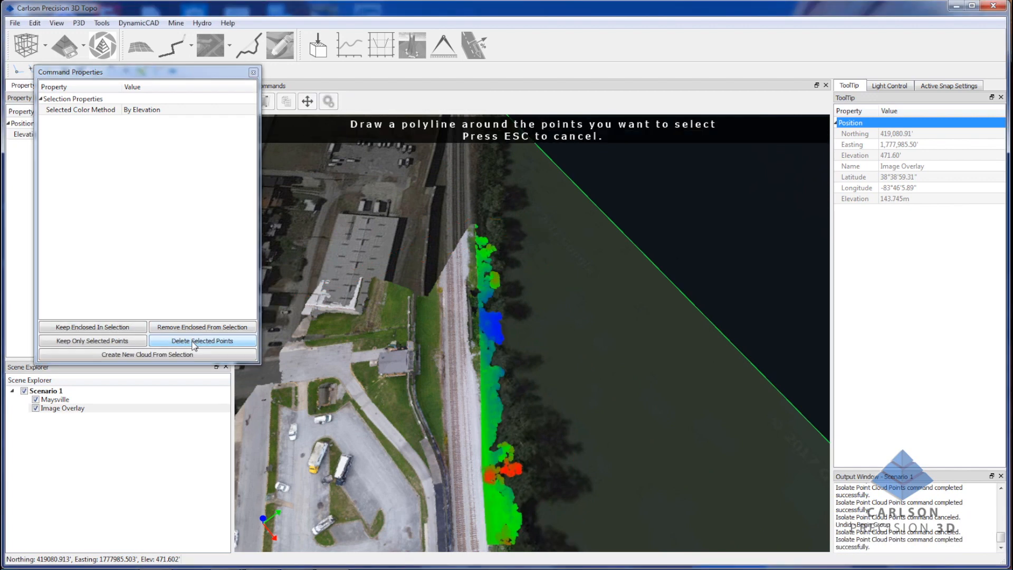
{"action": "left_click", "coordinate": [195, 342]}
Turn off Use Pixel Optimize Render for the Maysville cloud
{"action": "left_click_drag", "start_coordinate": [344, 409], "coordinate": [660, 420]}
{"action": "scroll", "coordinate": [660, 420], "scroll_direction": "up", "scroll_amount": 6}
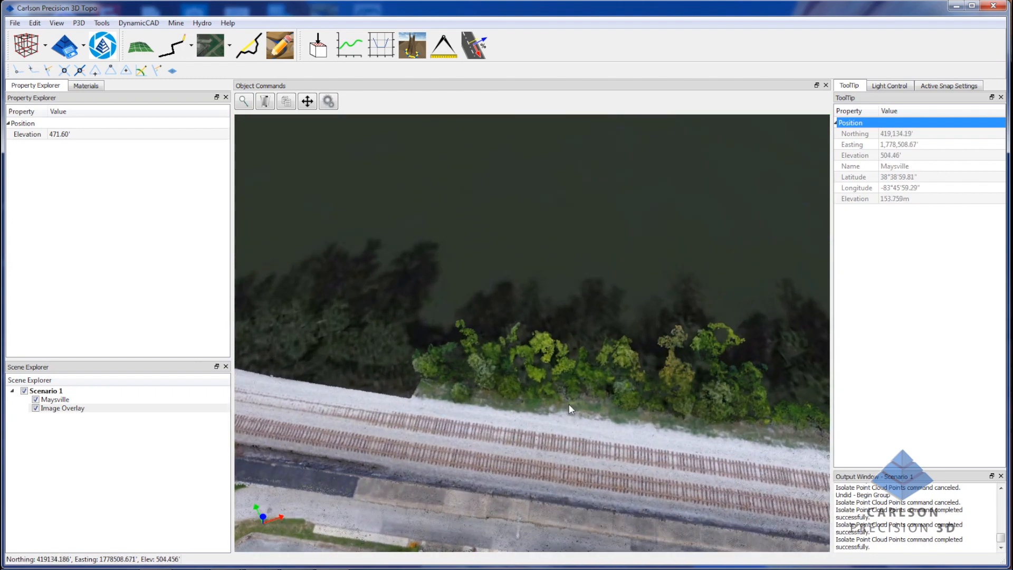
{"action": "scroll", "coordinate": [564, 420], "scroll_direction": "down", "scroll_amount": 6}
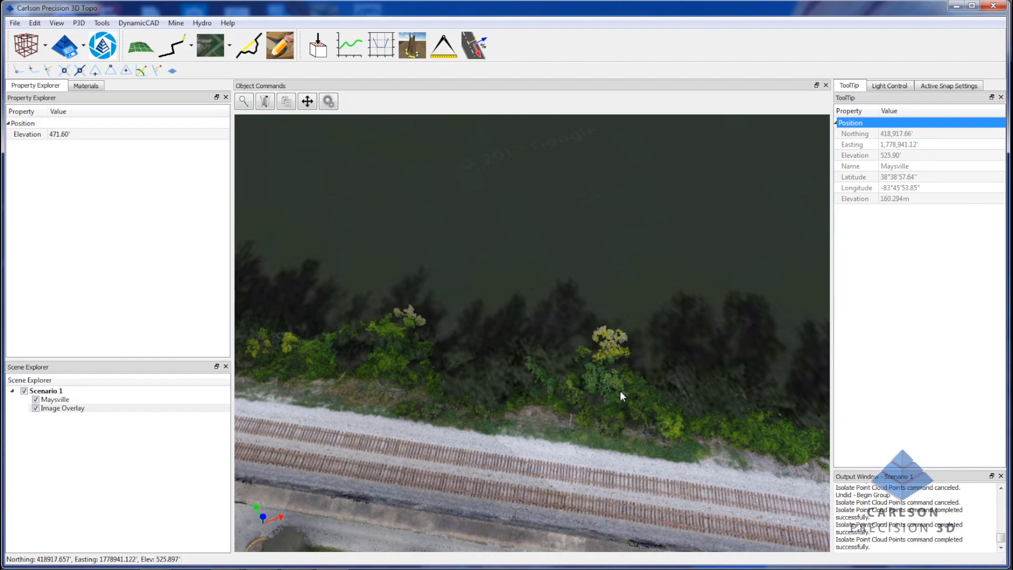
{"action": "left_click_drag", "start_coordinate": [724, 408], "coordinate": [649, 378]}
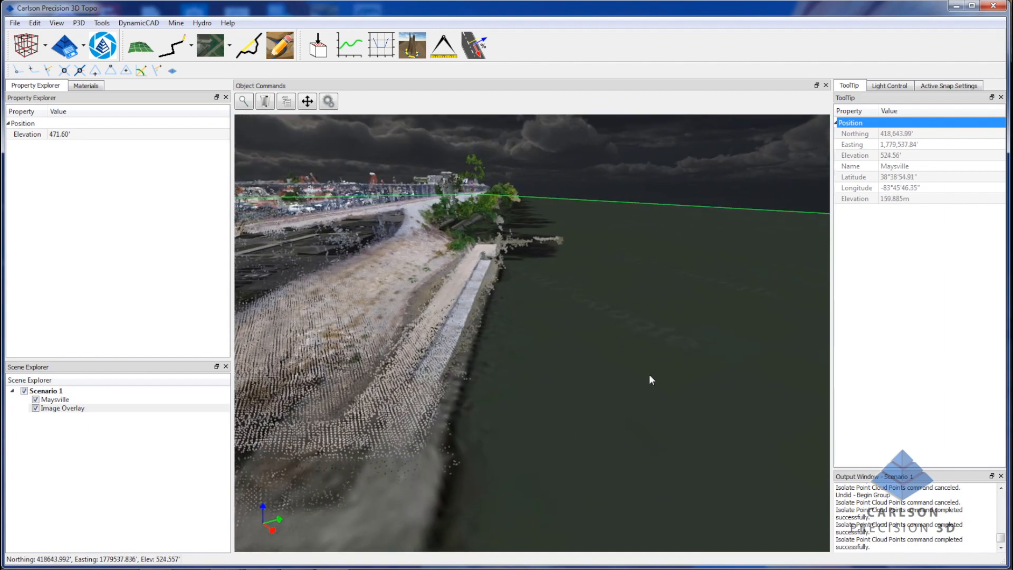
{"action": "left_click", "coordinate": [90, 409]}
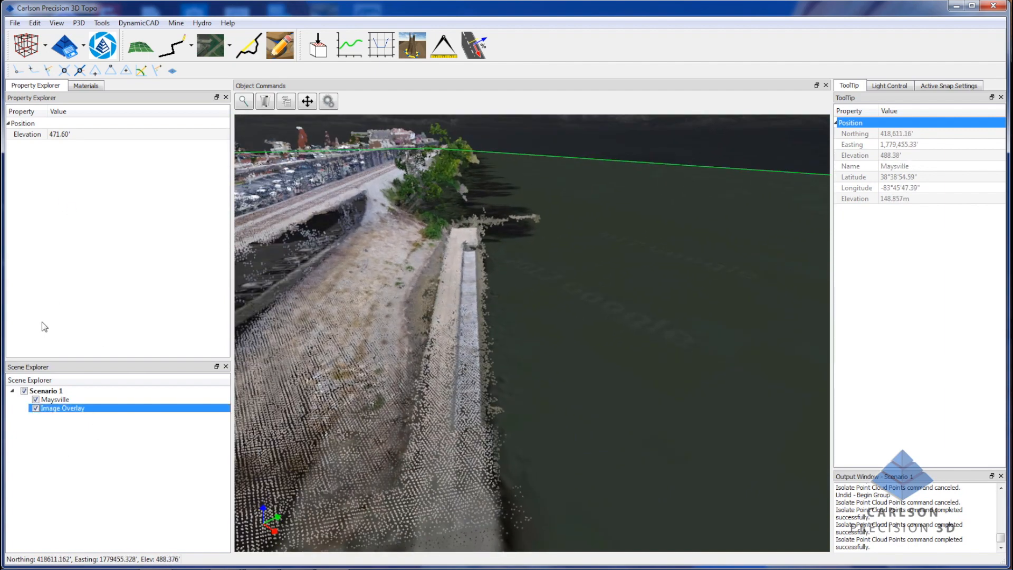
{"action": "left_click", "coordinate": [60, 400]}
{"action": "left_click", "coordinate": [114, 199]}
Start isolating Maysville points and trace the isolation polyline along the river-side edge of the concrete dock, following its notch and far corner
{"action": "left_click_drag", "start_coordinate": [417, 364], "coordinate": [600, 416]}
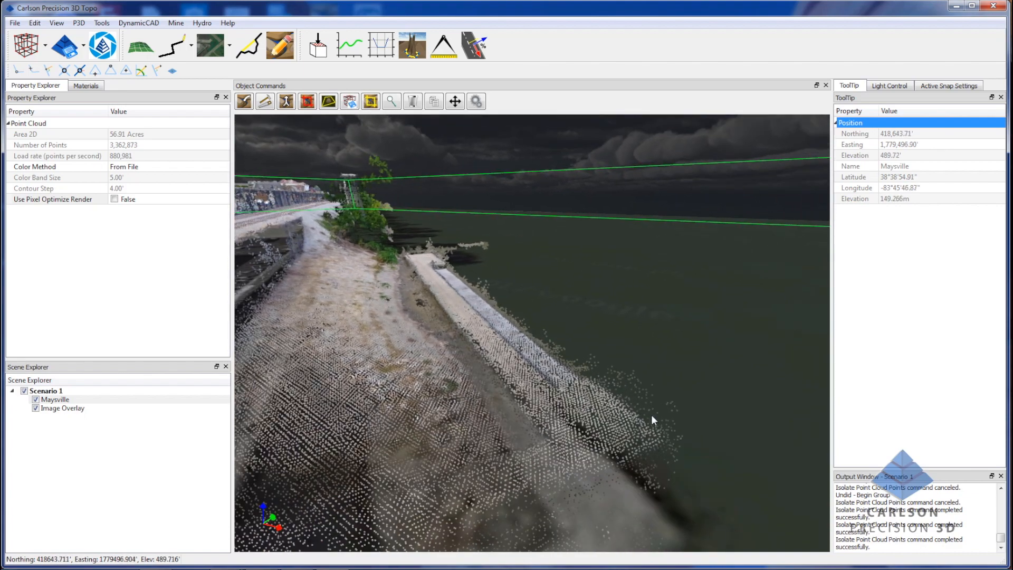
{"action": "left_click_drag", "start_coordinate": [473, 280], "coordinate": [657, 421]}
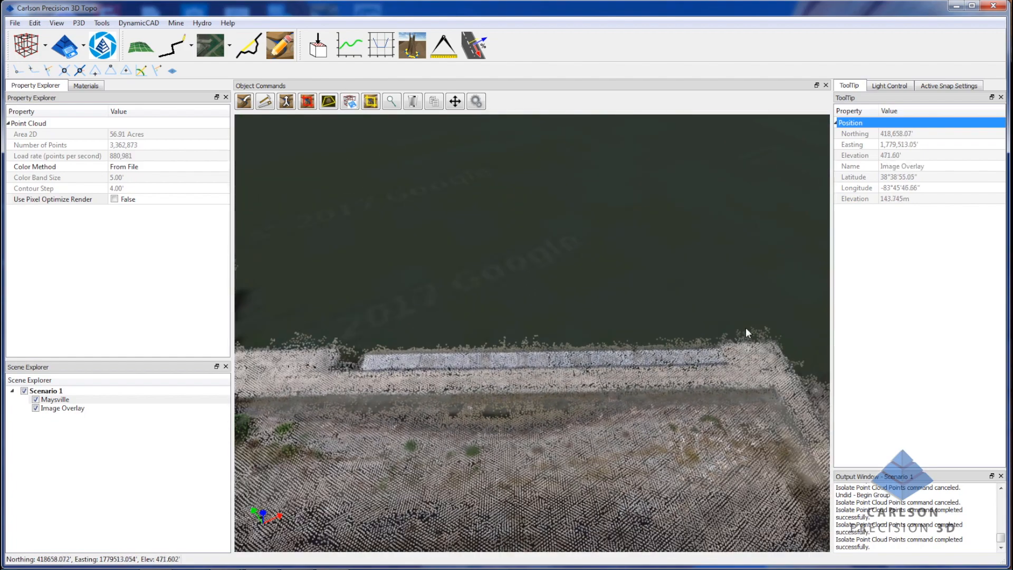
{"action": "left_click_drag", "start_coordinate": [533, 429], "coordinate": [471, 411]}
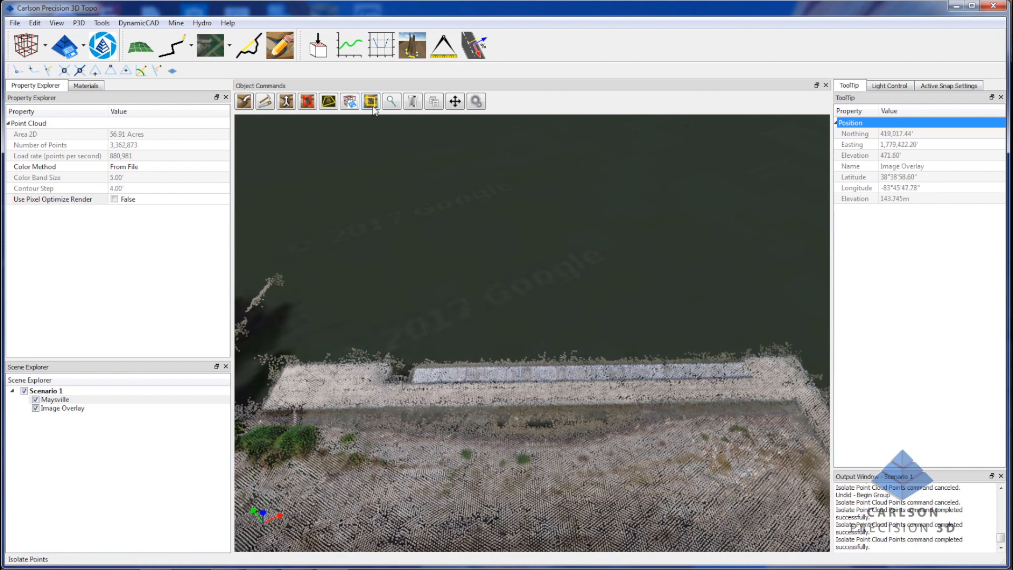
{"action": "left_click", "coordinate": [371, 102]}
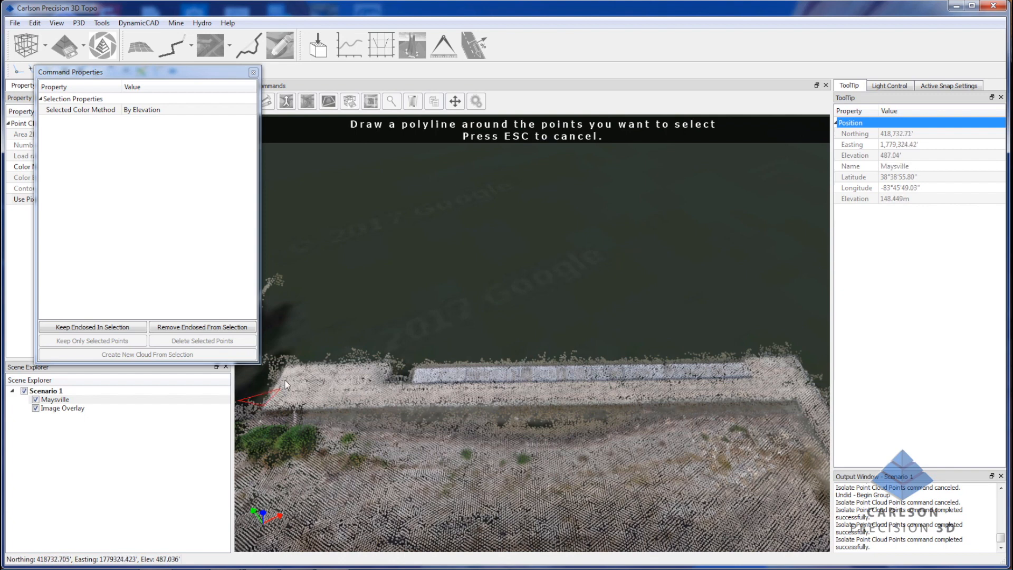
{"action": "left_click", "coordinate": [287, 366]}
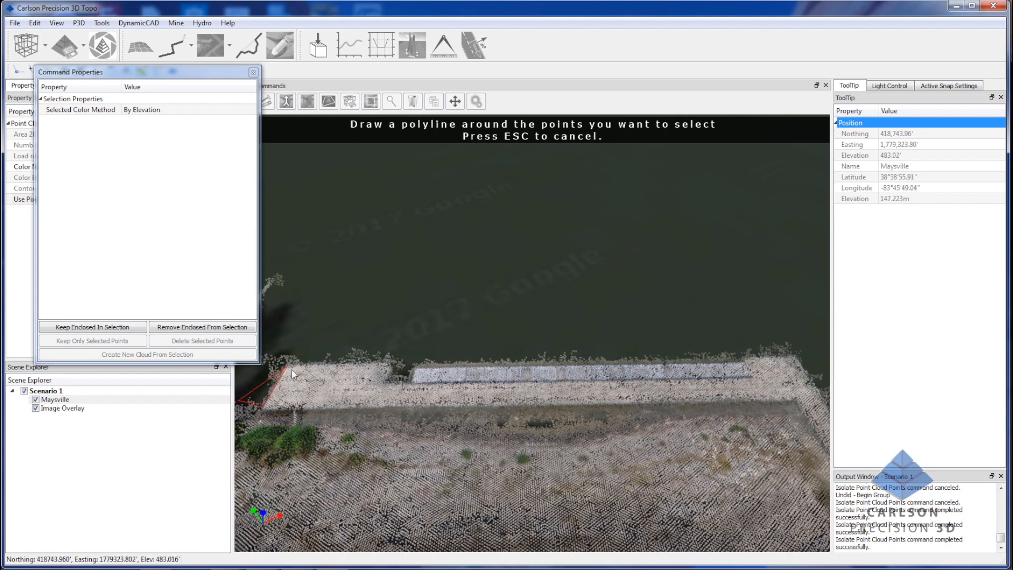
{"action": "left_click", "coordinate": [388, 363]}
{"action": "left_click", "coordinate": [385, 381]}
{"action": "left_click", "coordinate": [408, 380]}
{"action": "left_click", "coordinate": [413, 368]}
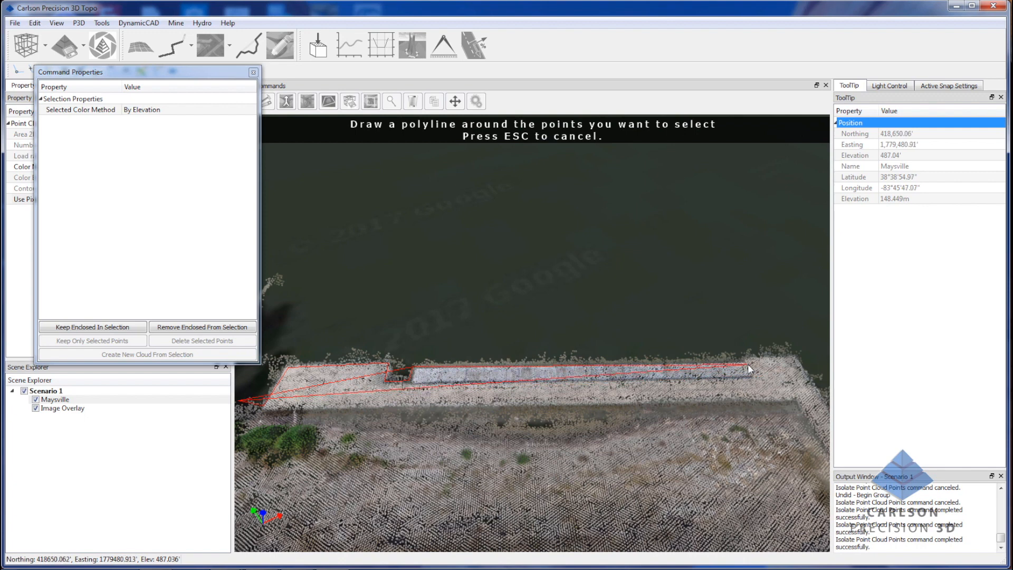
{"action": "left_click", "coordinate": [793, 358]}
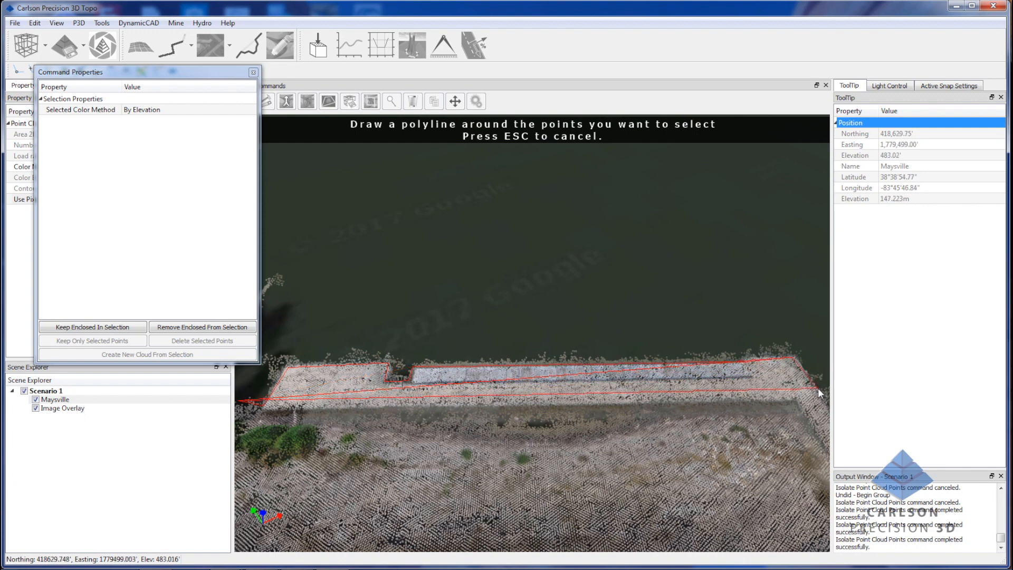
{"action": "left_click", "coordinate": [826, 387]}
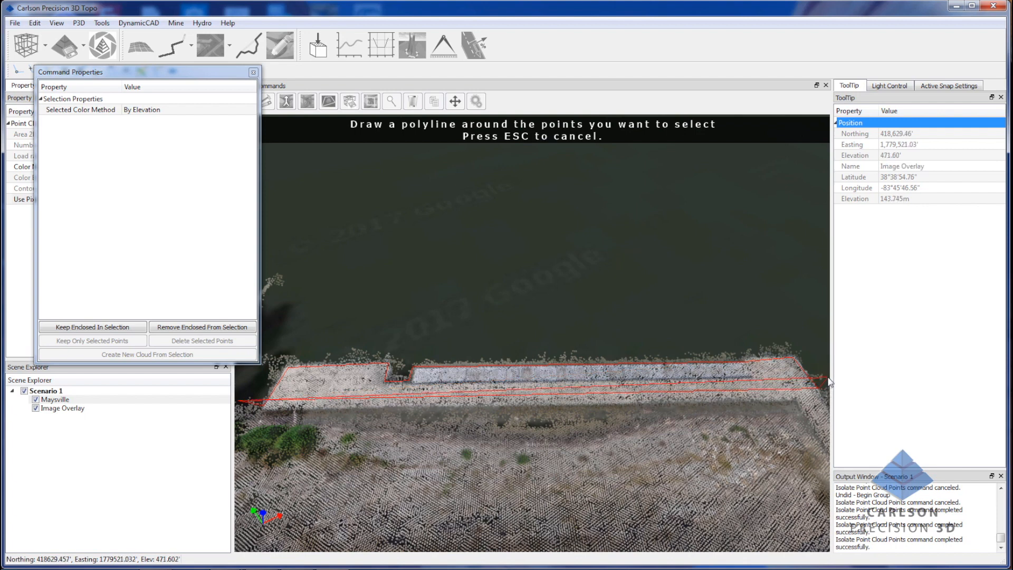
Complete the outline over the river around the stray points off the dock, keep the enclosed points in the selection, and delete them
{"action": "left_click", "coordinate": [448, 299]}
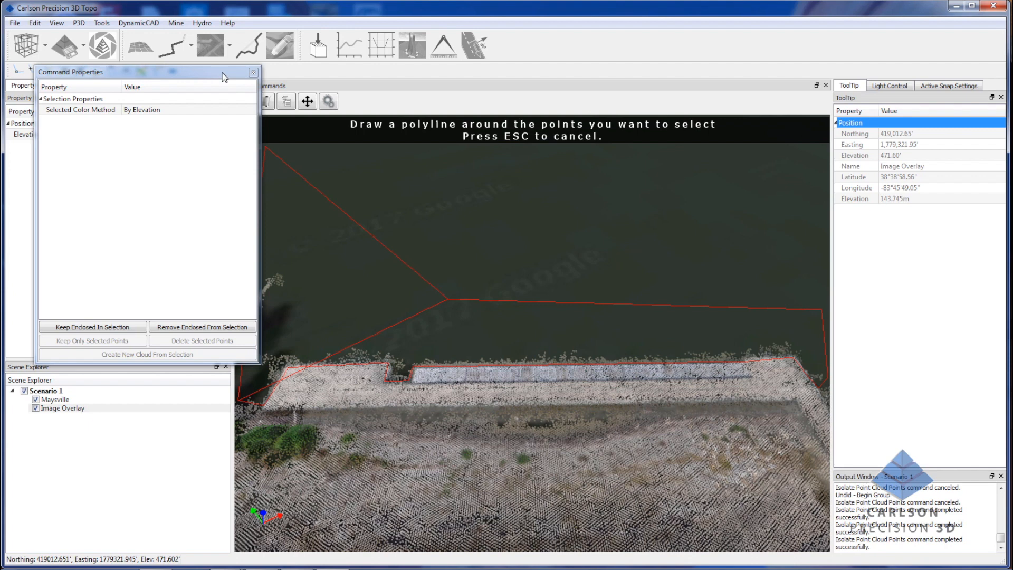
{"action": "left_click_drag", "start_coordinate": [222, 72], "coordinate": [207, 61]}
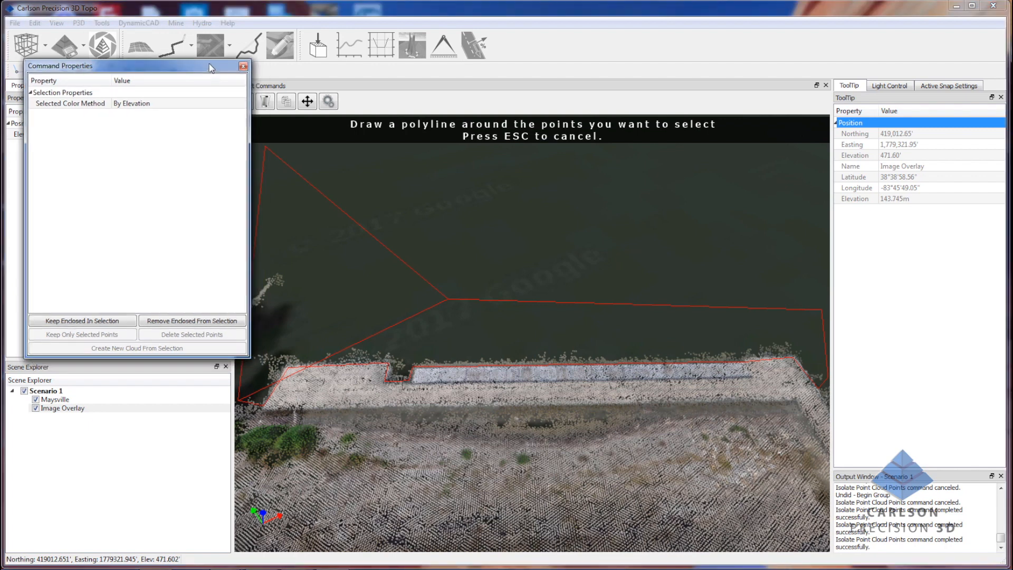
{"action": "left_click", "coordinate": [252, 250]}
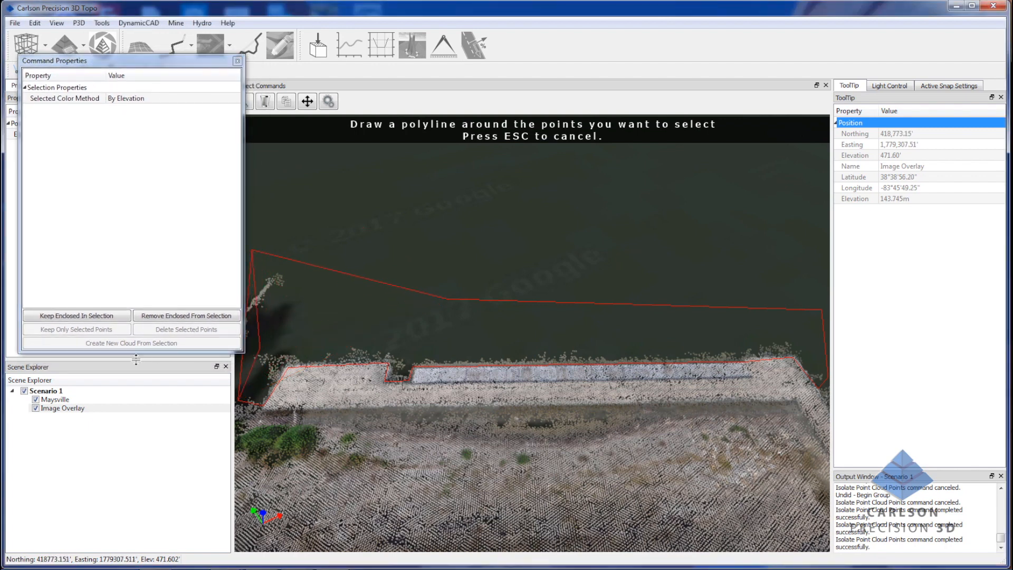
{"action": "left_click", "coordinate": [86, 318]}
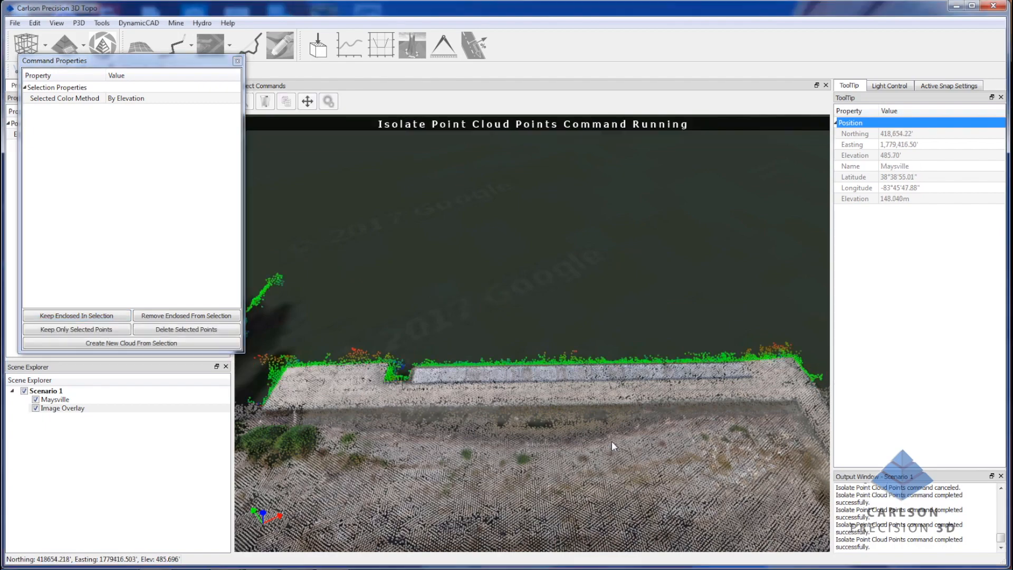
{"action": "mouse_move", "coordinate": [660, 440]}
{"action": "middle_mouse_down"}
{"action": "mouse_move", "coordinate": [537, 445]}
{"action": "mouse_move", "coordinate": [532, 421]}
{"action": "mouse_move", "coordinate": [580, 445]}
{"action": "mouse_move", "coordinate": [644, 448]}
{"action": "mouse_move", "coordinate": [678, 436]}
{"action": "middle_mouse_up"}
{"action": "left_click", "coordinate": [238, 330]}
Isolate the low stray Maysville points hanging beneath the riverbank and dock with a polyline, keep them in the selection, and delete them
{"action": "middle_click_drag", "start_coordinate": [652, 401], "coordinate": [445, 357]}
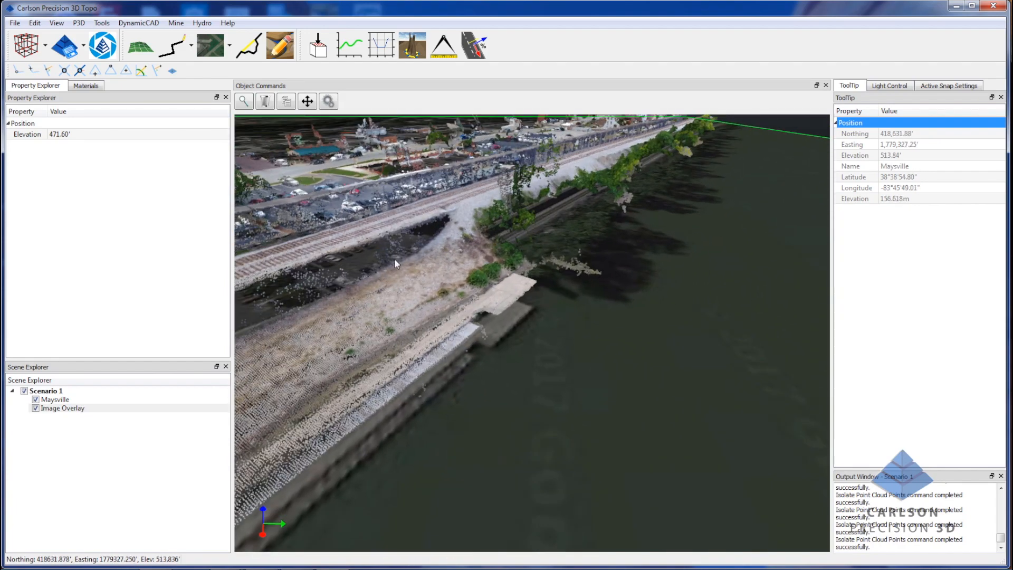
{"action": "middle_click_drag", "start_coordinate": [492, 363], "coordinate": [424, 331]}
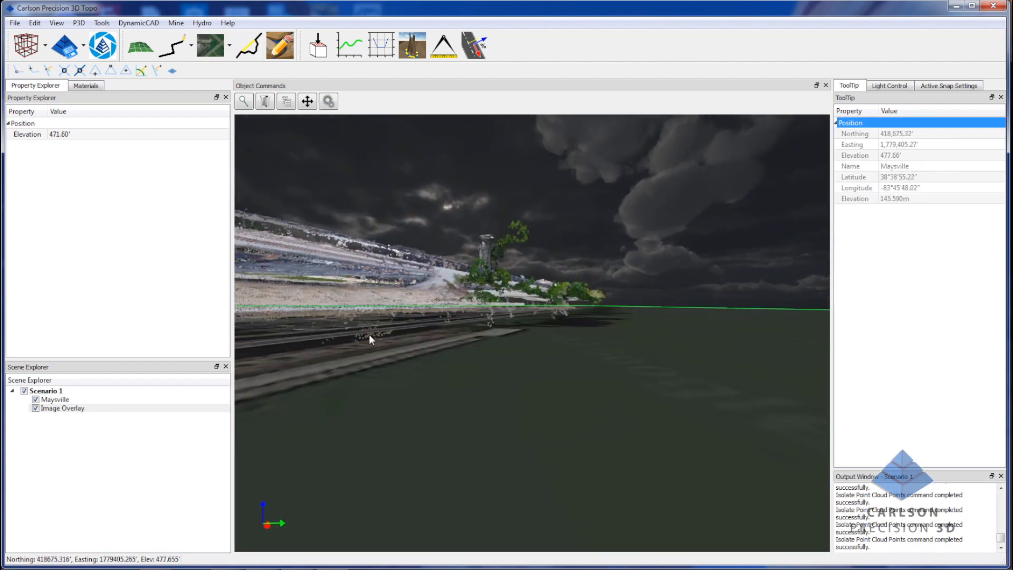
{"action": "left_click", "coordinate": [329, 100]}
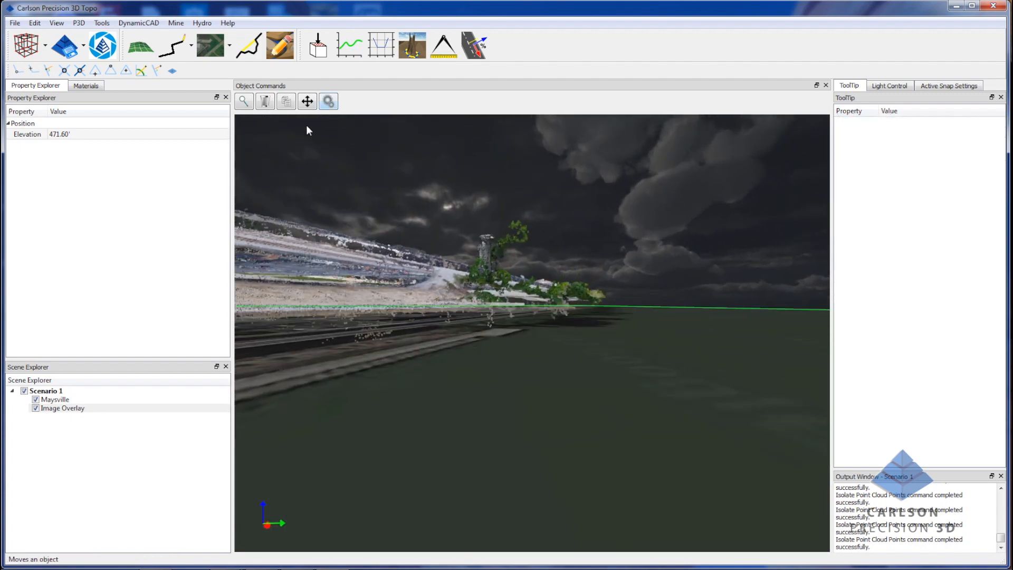
{"action": "left_click", "coordinate": [487, 256]}
{"action": "left_click", "coordinate": [371, 103]}
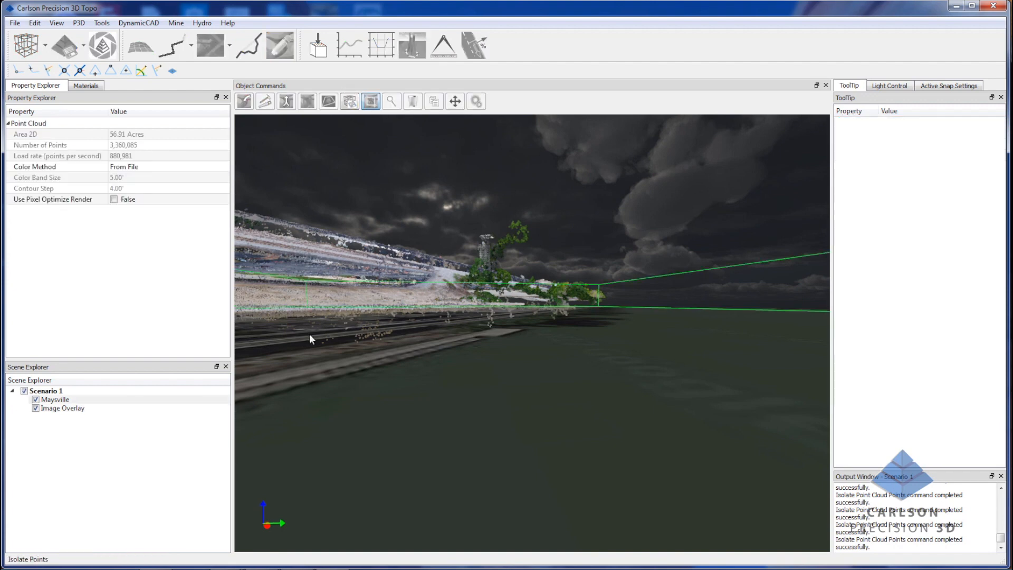
{"action": "left_click", "coordinate": [278, 324]}
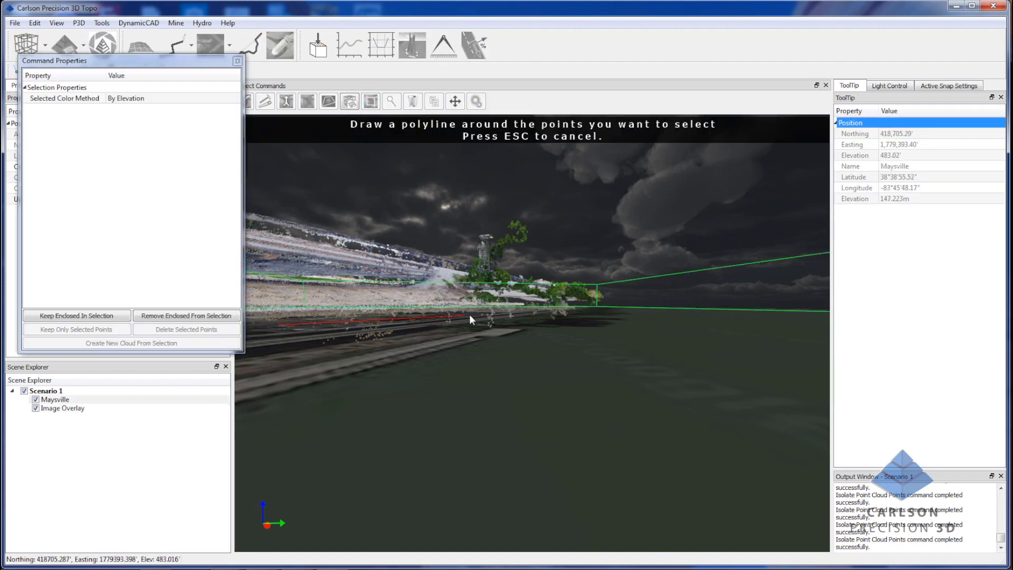
{"action": "left_click", "coordinate": [579, 311]}
{"action": "left_click", "coordinate": [627, 368]}
{"action": "left_click", "coordinate": [270, 364]}
{"action": "left_click", "coordinate": [102, 316]}
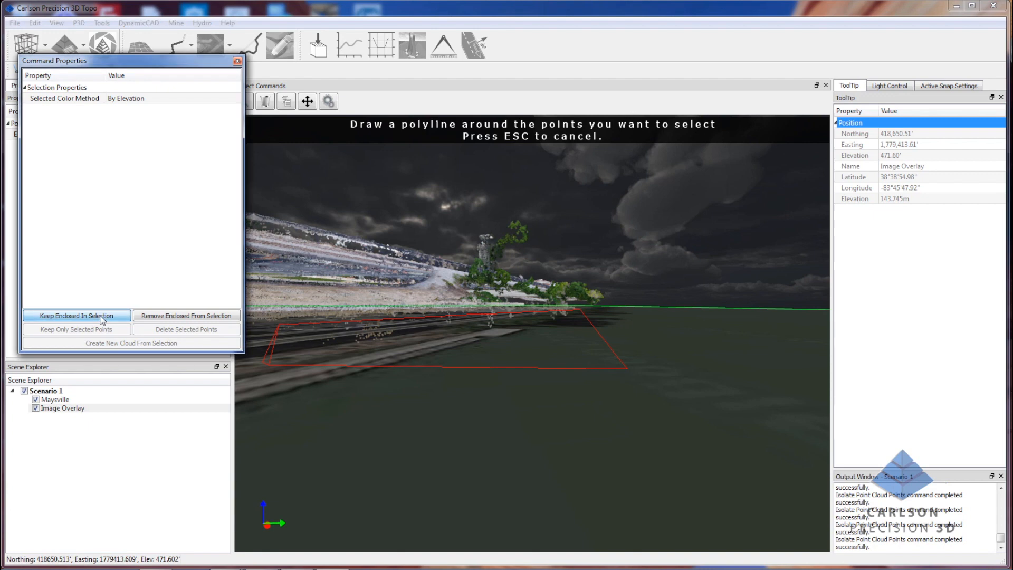
{"action": "left_click", "coordinate": [211, 329]}
Start isolating Maysville points at the far end of the railroad and trace the polyline around the small building and down the floodwall's town-side edge
{"action": "middle_click_drag", "start_coordinate": [391, 358], "coordinate": [343, 411]}
{"action": "middle_click_drag", "start_coordinate": [336, 315], "coordinate": [492, 363]}
{"action": "scroll", "coordinate": [394, 322], "scroll_direction": "down", "scroll_amount": 4}
{"action": "scroll", "coordinate": [492, 363], "scroll_direction": "down", "scroll_amount": 4}
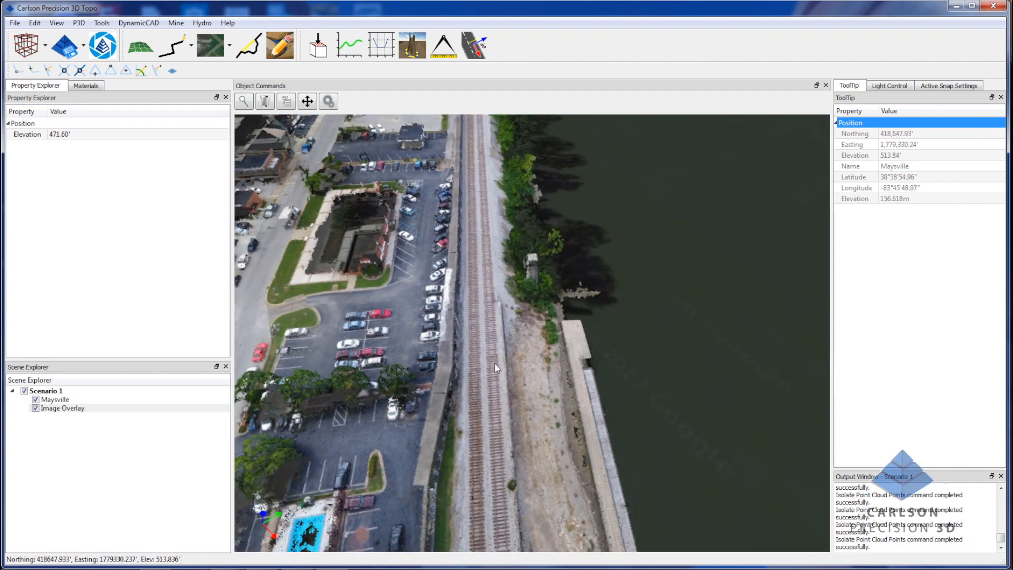
{"action": "scroll", "coordinate": [492, 361], "scroll_direction": "down", "scroll_amount": 6}
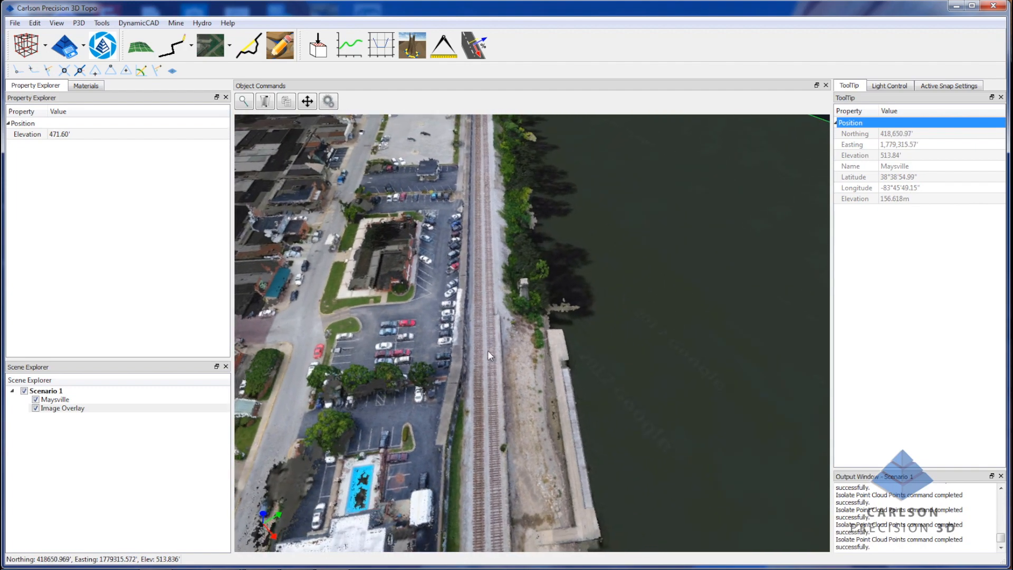
{"action": "middle_click_drag", "start_coordinate": [500, 333], "coordinate": [490, 210]}
{"action": "scroll", "coordinate": [502, 230], "scroll_direction": "up", "scroll_amount": 5}
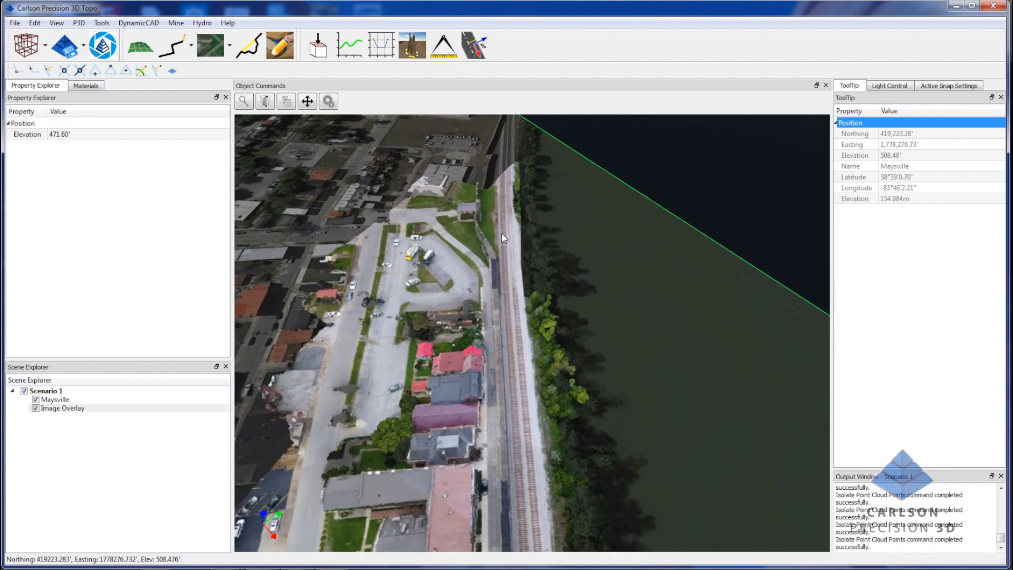
{"action": "middle_click_drag", "start_coordinate": [501, 226], "coordinate": [565, 316]}
{"action": "scroll", "coordinate": [571, 328], "scroll_direction": "down", "scroll_amount": 4}
{"action": "middle_click_drag", "start_coordinate": [495, 334], "coordinate": [542, 350]}
{"action": "scroll", "coordinate": [540, 345], "scroll_direction": "up", "scroll_amount": 1}
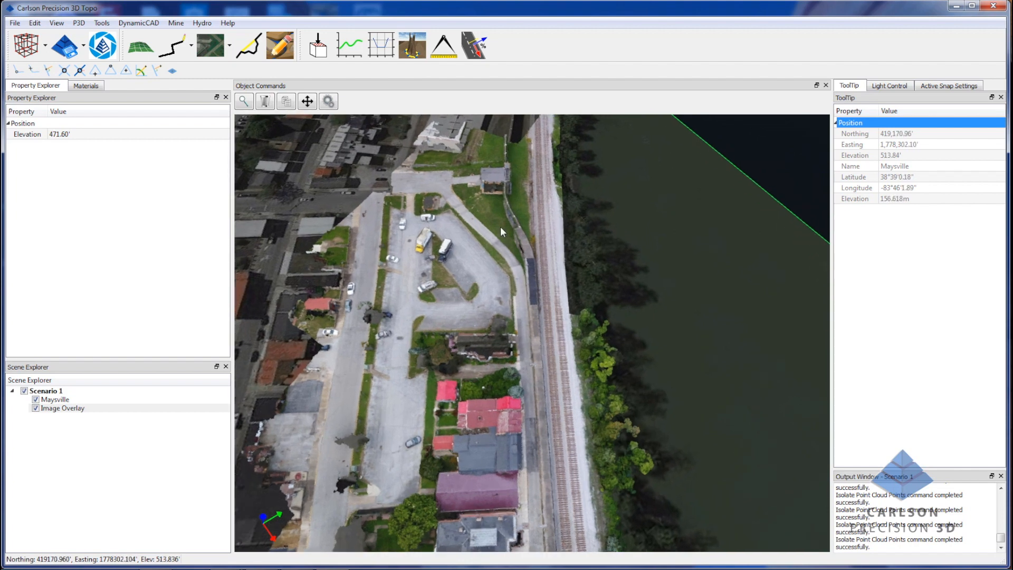
{"action": "left_click", "coordinate": [471, 209]}
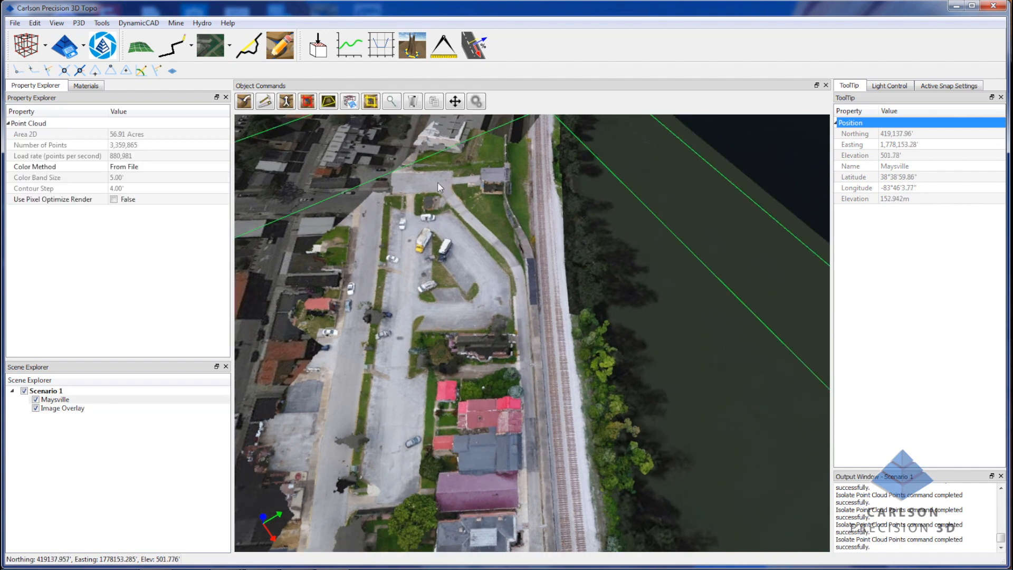
{"action": "left_click", "coordinate": [379, 105]}
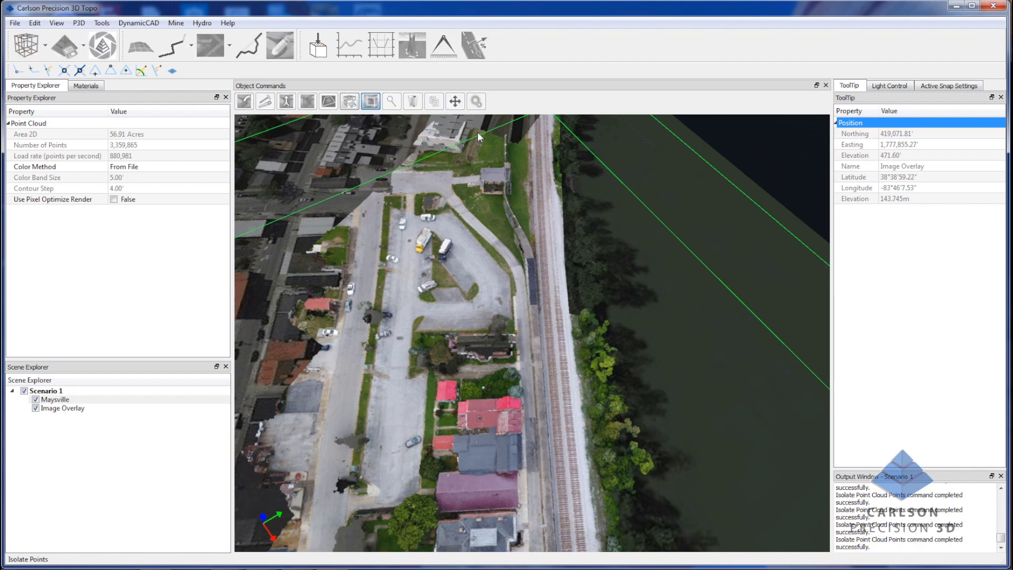
{"action": "left_click", "coordinate": [502, 134]}
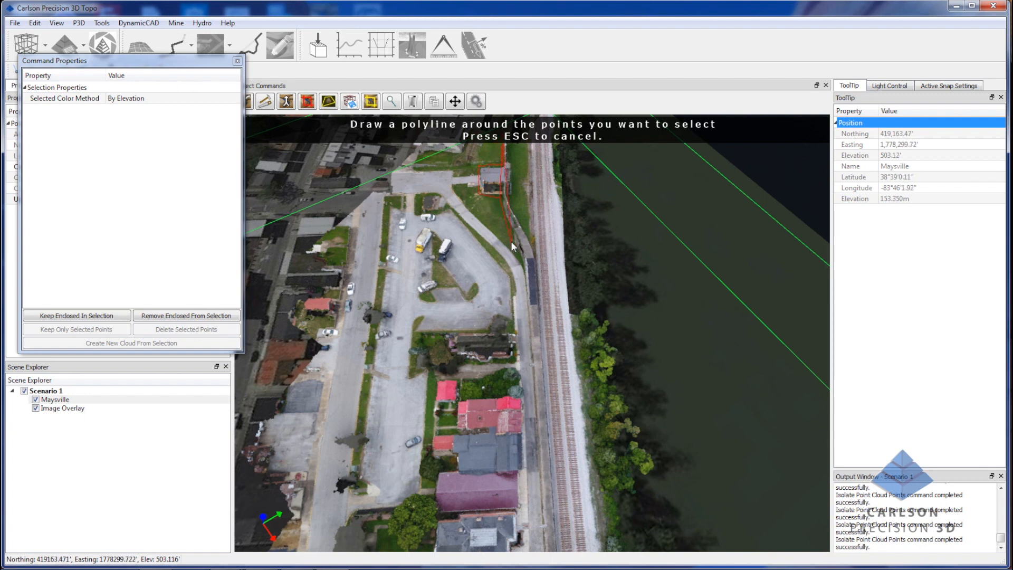
{"action": "left_click", "coordinate": [523, 267]}
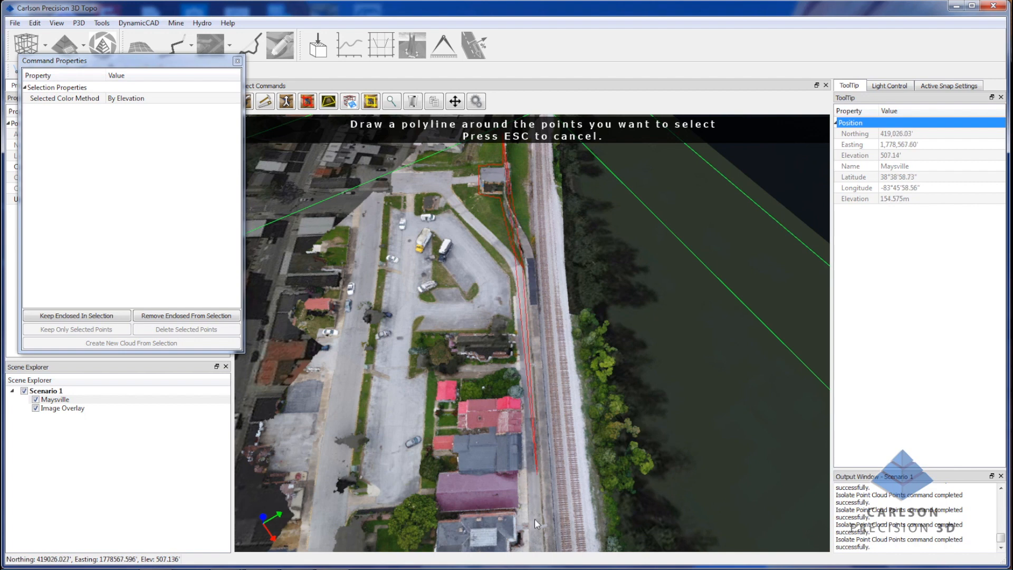
Complete the outline back along the floodwall's railroad-side edge, keep the enclosed points in the selection, and create a new cloud from them
{"action": "left_click", "coordinate": [542, 550]}
{"action": "left_click", "coordinate": [562, 549]}
{"action": "left_click", "coordinate": [537, 248]}
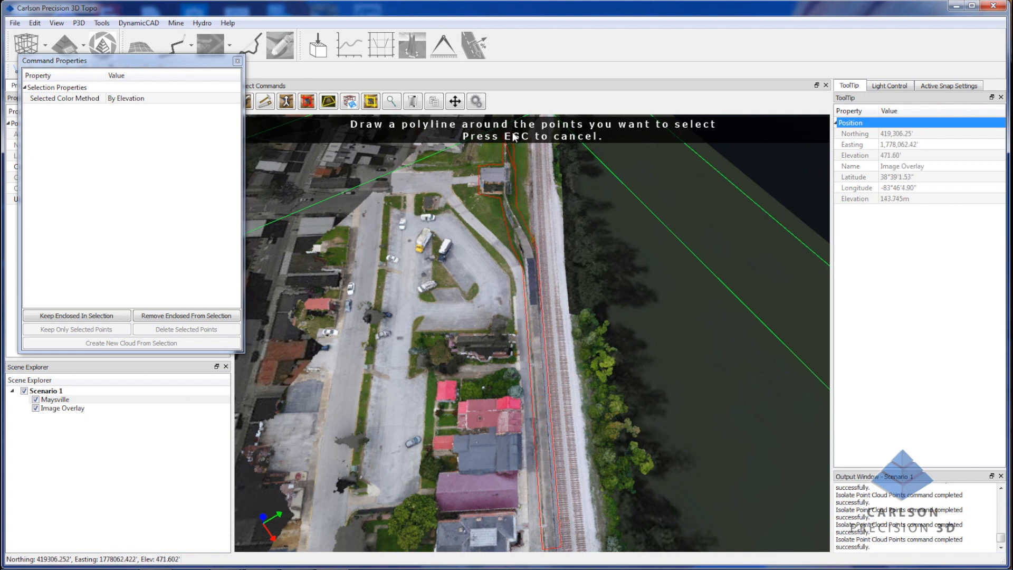
{"action": "left_click", "coordinate": [98, 317]}
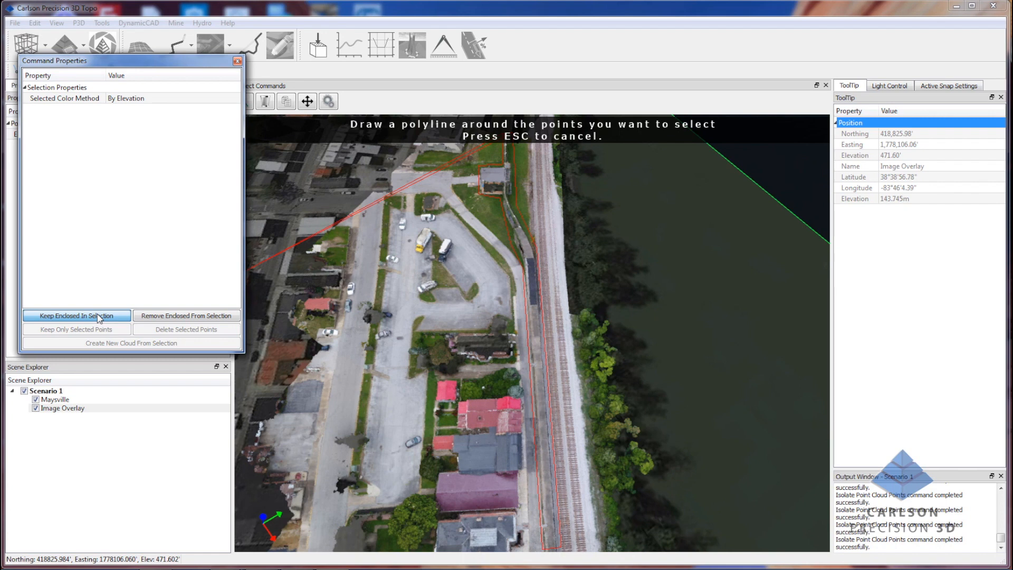
{"action": "key", "text": "Return"}
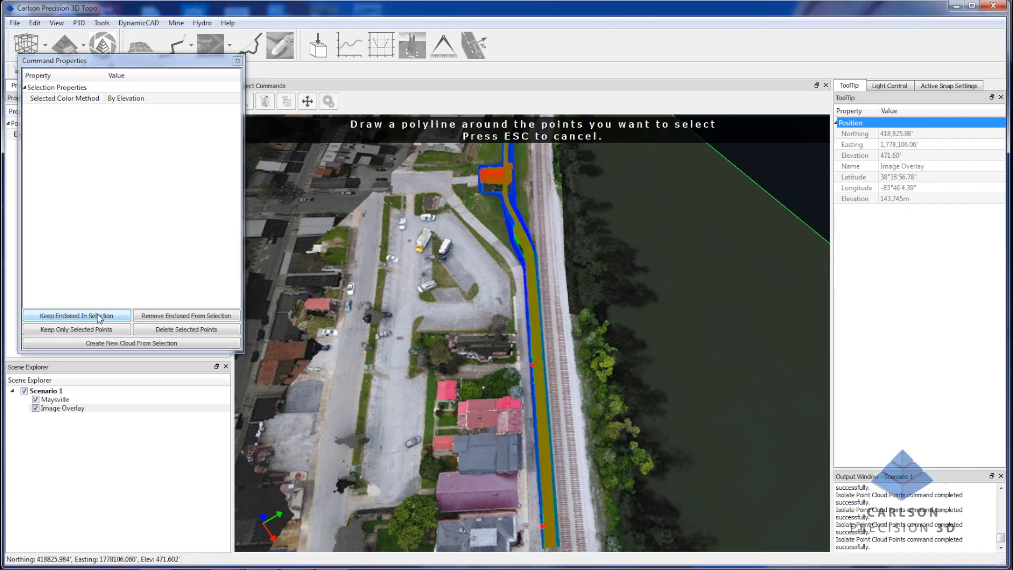
{"action": "left_click", "coordinate": [161, 343]}
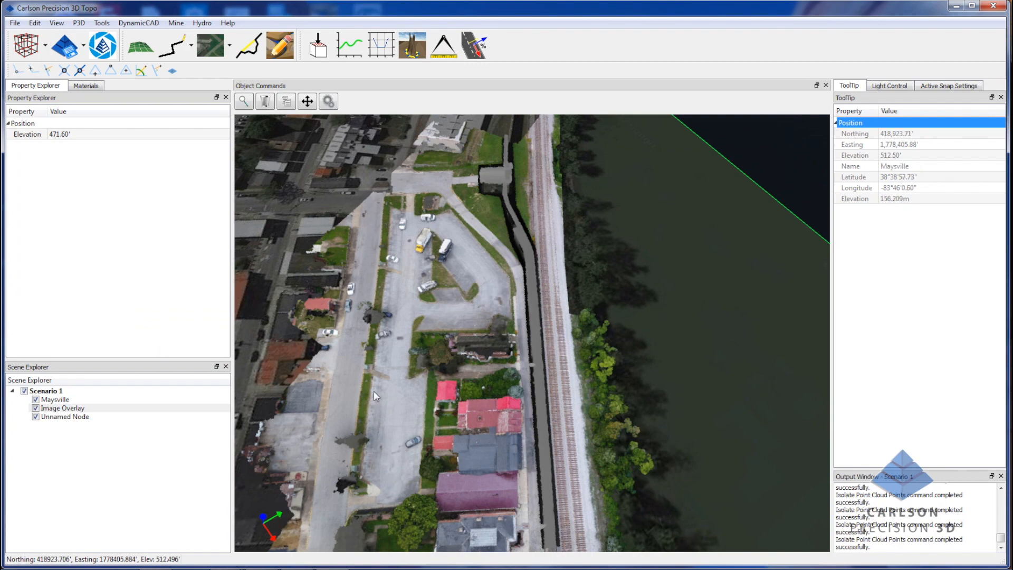
Isolate the next floodwall section between the large parking lot and the tracks with a polyline and create a new cloud from the selection
{"action": "scroll", "coordinate": [444, 409], "scroll_direction": "up", "scroll_amount": 2}
{"action": "scroll", "coordinate": [445, 404], "scroll_direction": "down", "scroll_amount": 4}
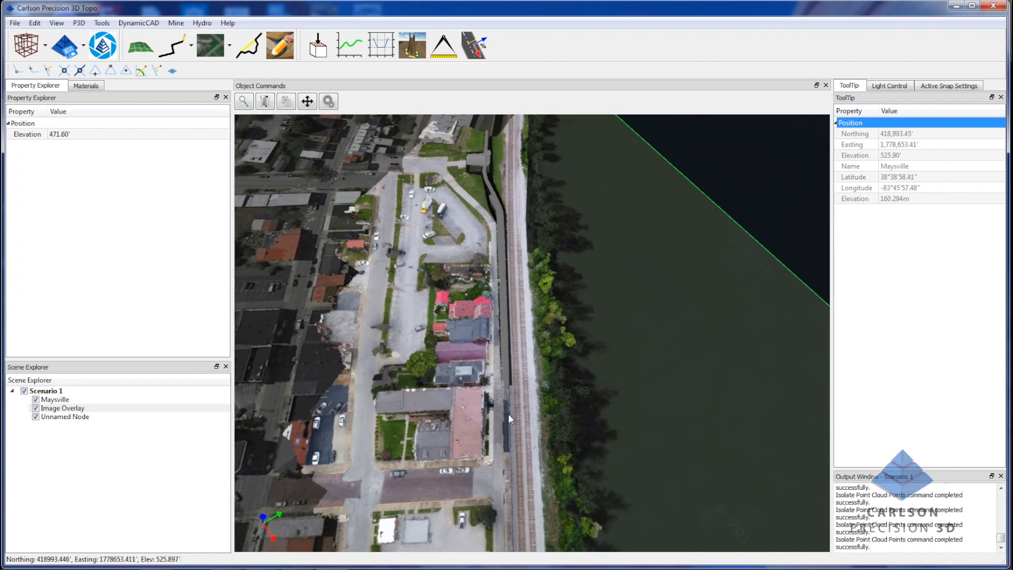
{"action": "scroll", "coordinate": [509, 412], "scroll_direction": "up", "scroll_amount": 3}
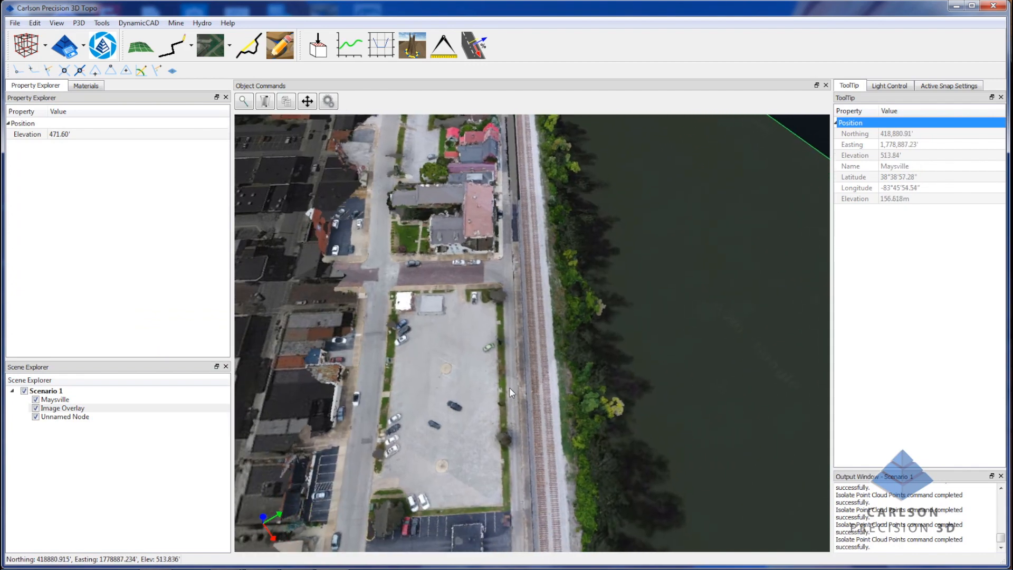
{"action": "scroll", "coordinate": [505, 375], "scroll_direction": "up", "scroll_amount": 3}
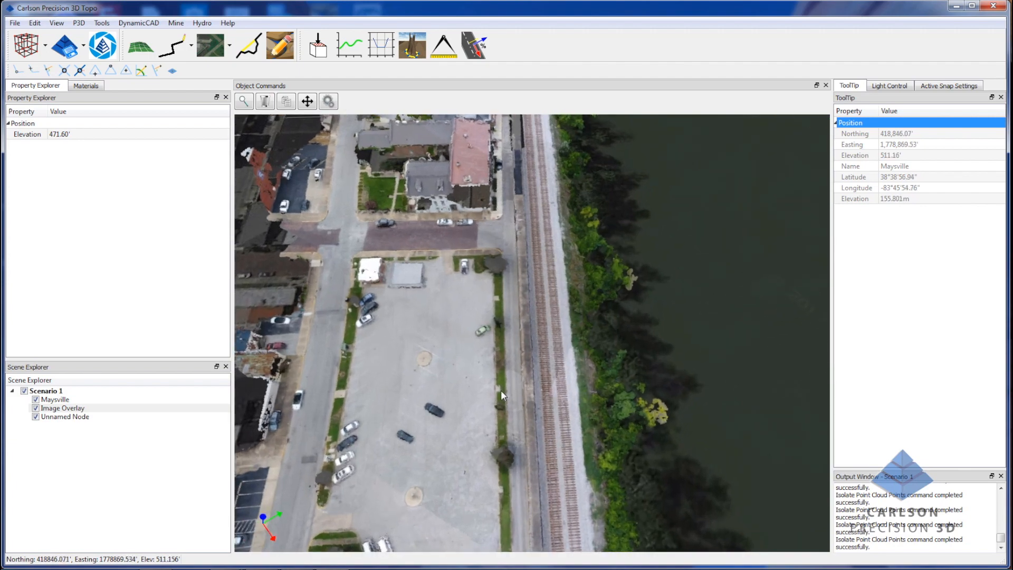
{"action": "scroll", "coordinate": [495, 404], "scroll_direction": "up", "scroll_amount": 2}
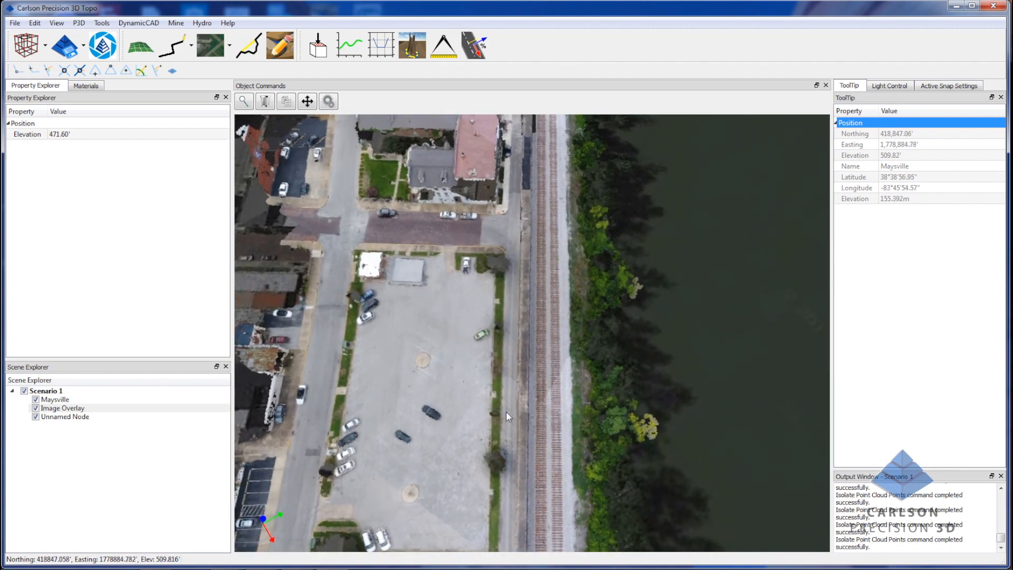
{"action": "scroll", "coordinate": [508, 415], "scroll_direction": "up", "scroll_amount": 1}
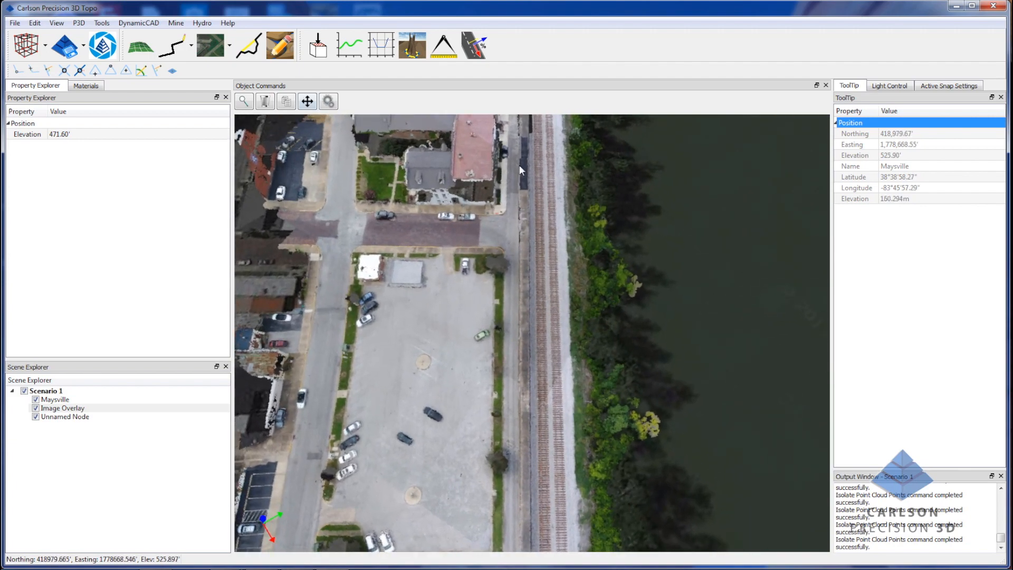
{"action": "left_click", "coordinate": [522, 207]}
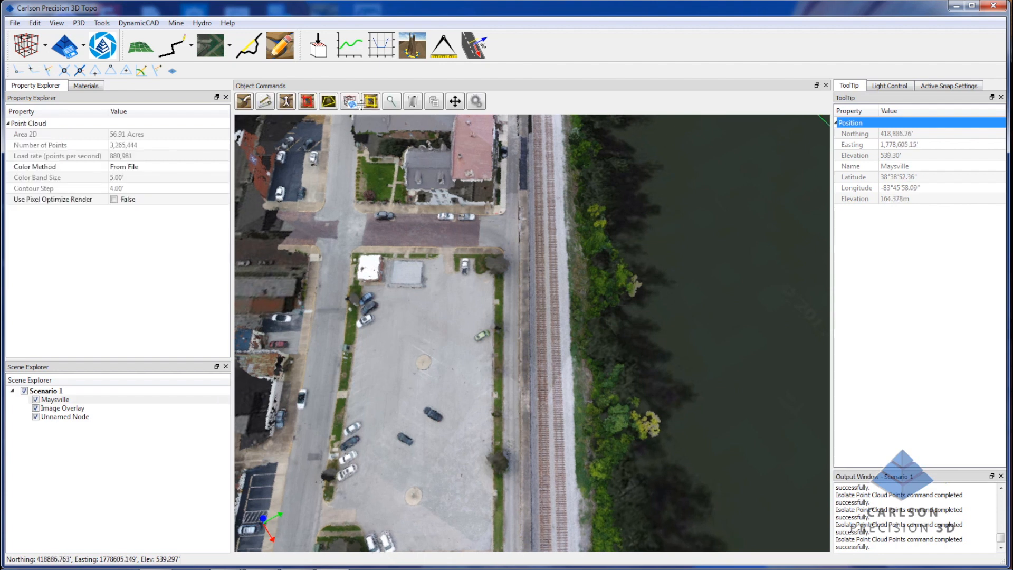
{"action": "left_click", "coordinate": [371, 102]}
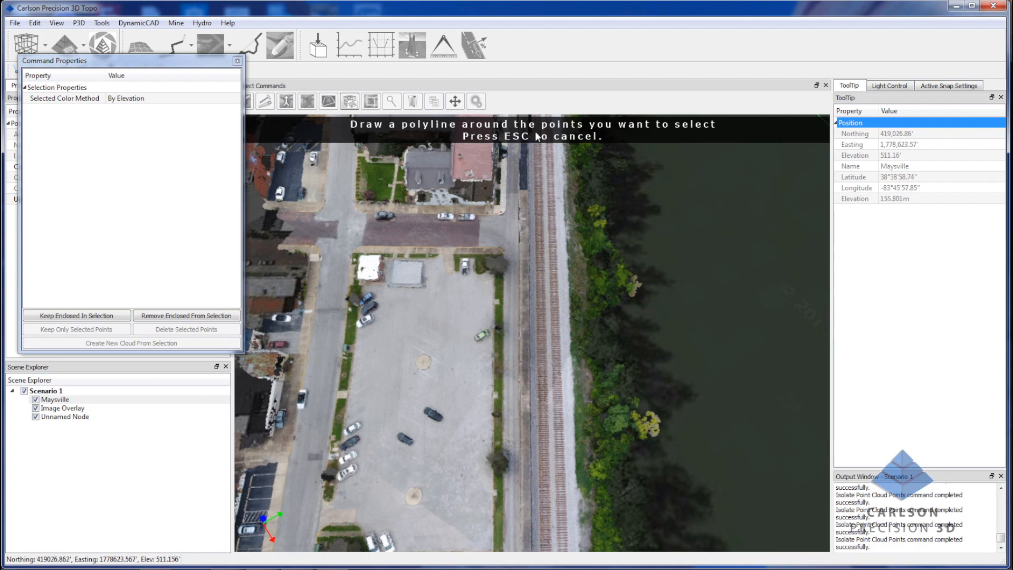
{"action": "left_click", "coordinate": [495, 154]}
{"action": "left_click", "coordinate": [528, 136]}
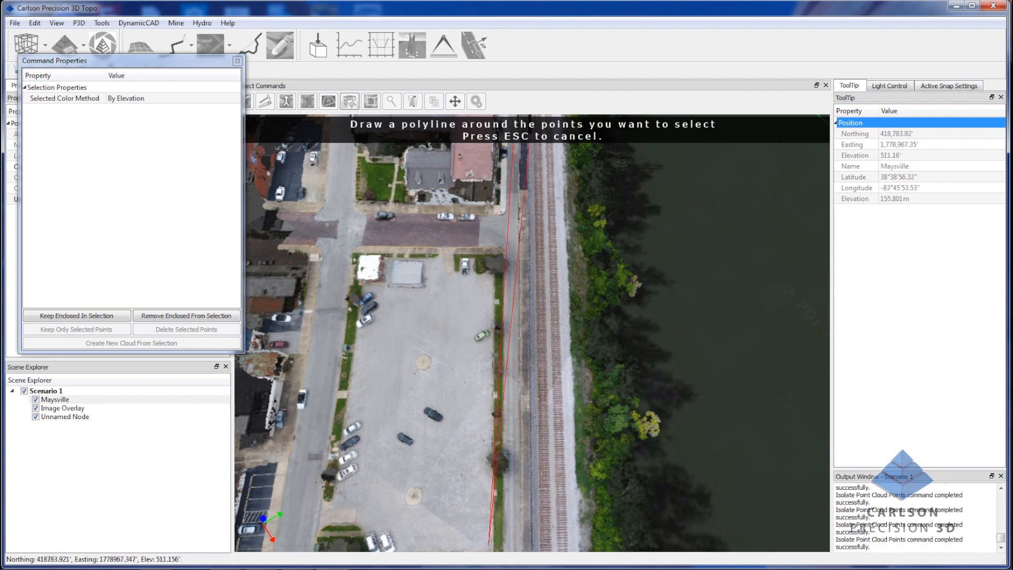
{"action": "left_click", "coordinate": [536, 547]}
{"action": "left_click", "coordinate": [515, 549]}
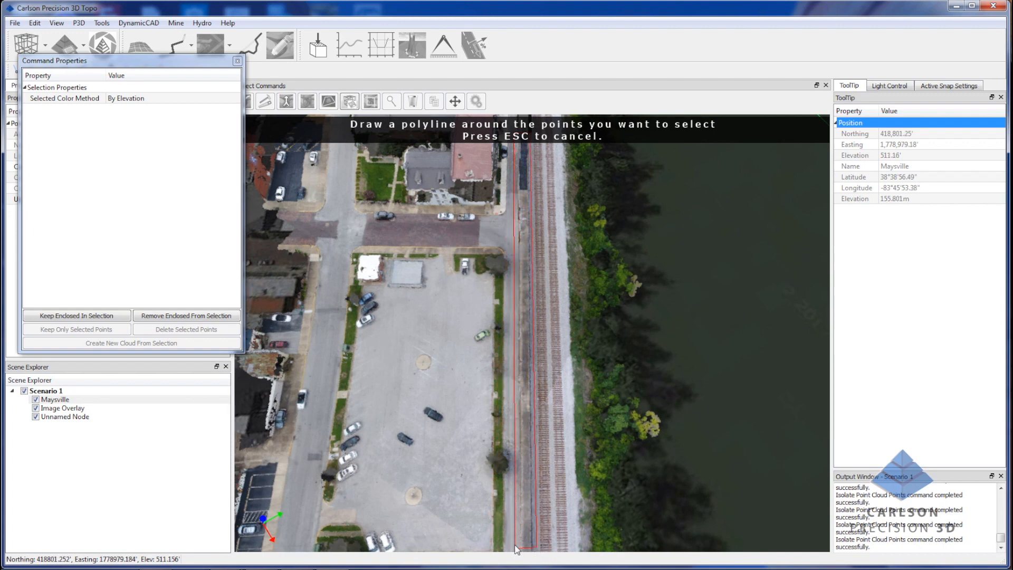
{"action": "left_click", "coordinate": [99, 317]}
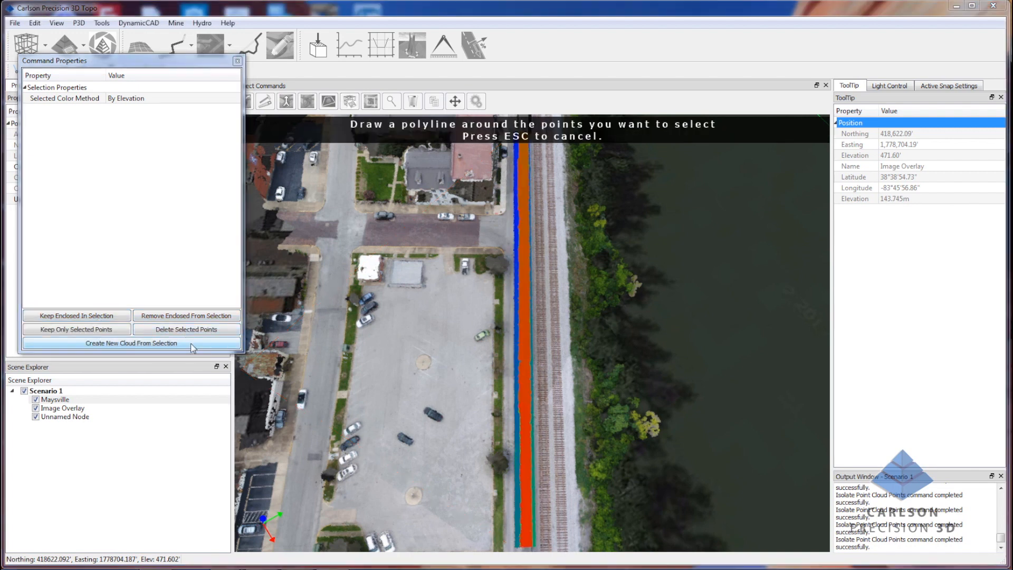
{"action": "left_click", "coordinate": [192, 344]}
Hide the Maysville cloud so that only the extracted floodwall clouds are shown over the image overlay
{"action": "key", "text": "Up"}
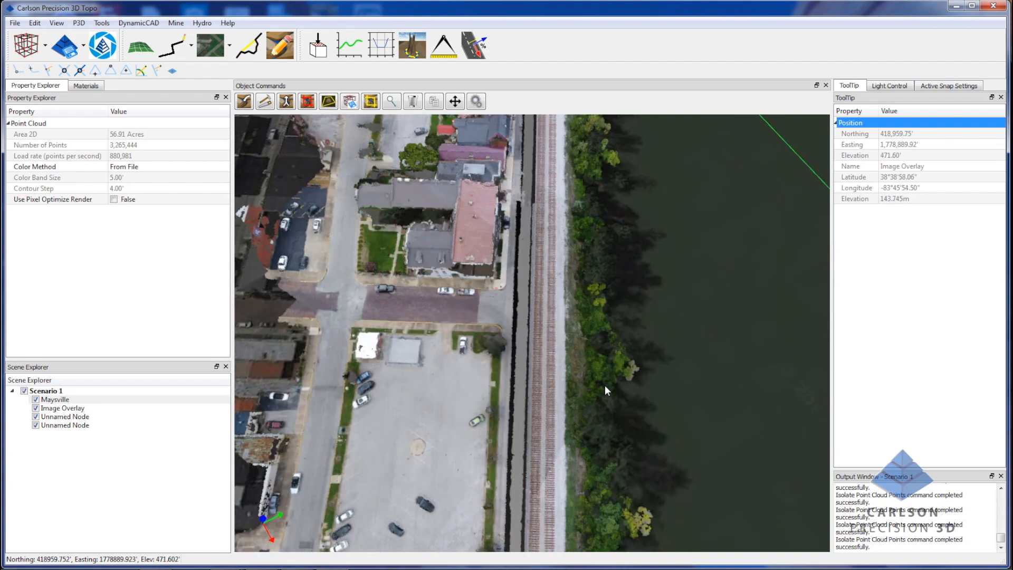
{"action": "key", "text": "Up"}
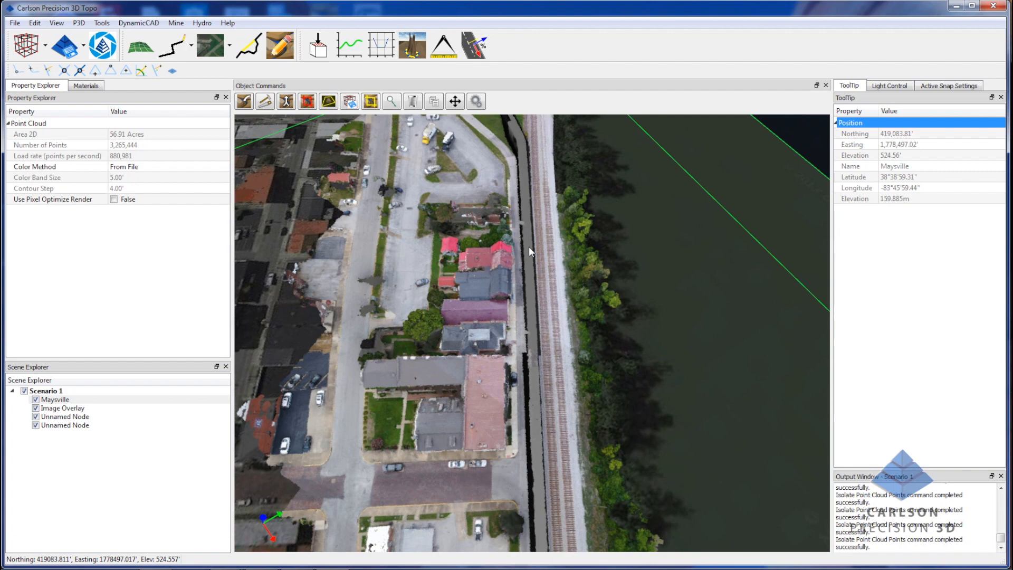
{"action": "left_click", "coordinate": [35, 399]}
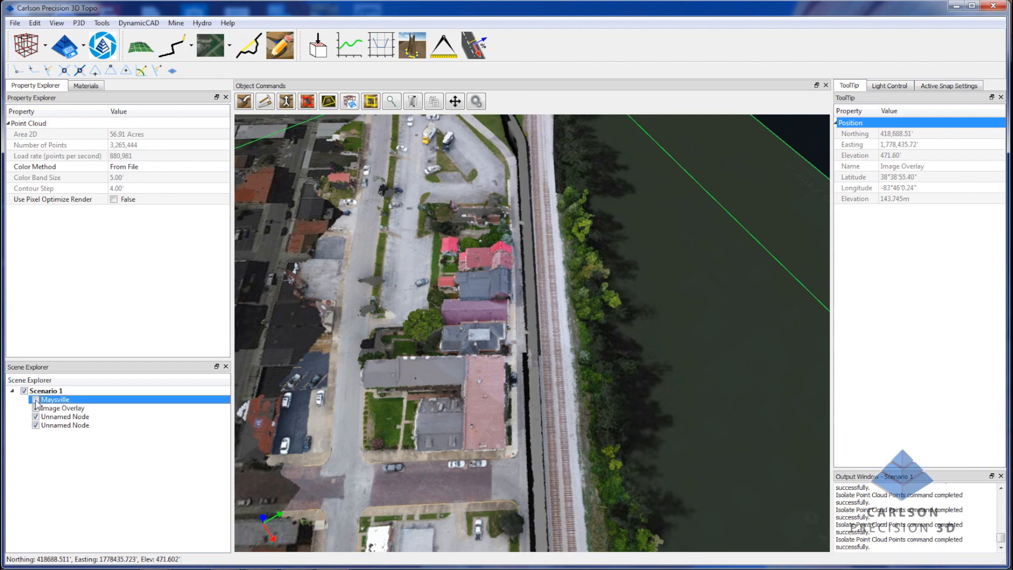
{"action": "left_click_drag", "start_coordinate": [365, 387], "coordinate": [533, 281]}
Select both extracted floodwall clouds and merge them into a single point cloud
{"action": "left_click", "coordinate": [704, 330]}
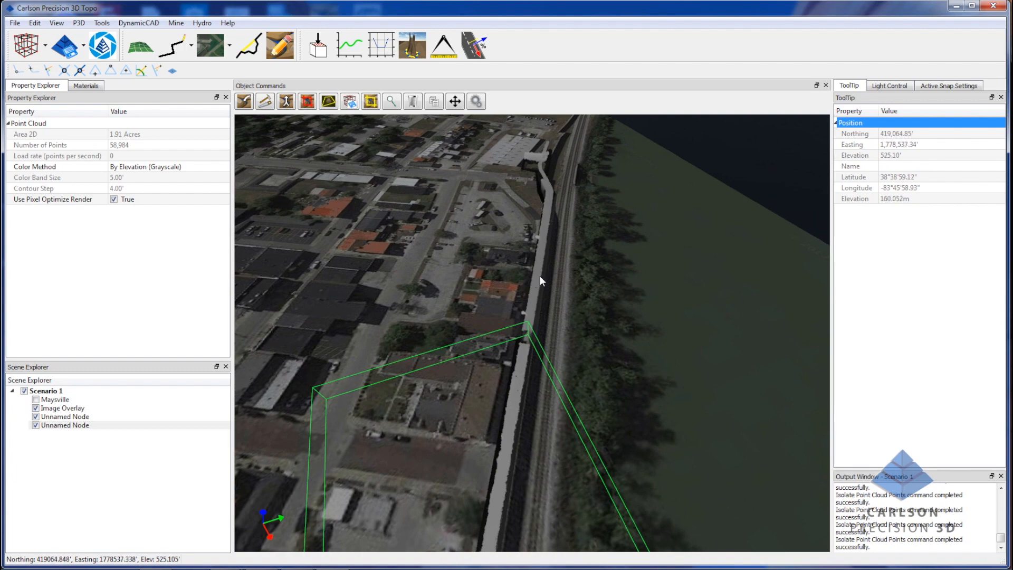
{"action": "left_click", "coordinate": [540, 276], "text": "ctrl"}
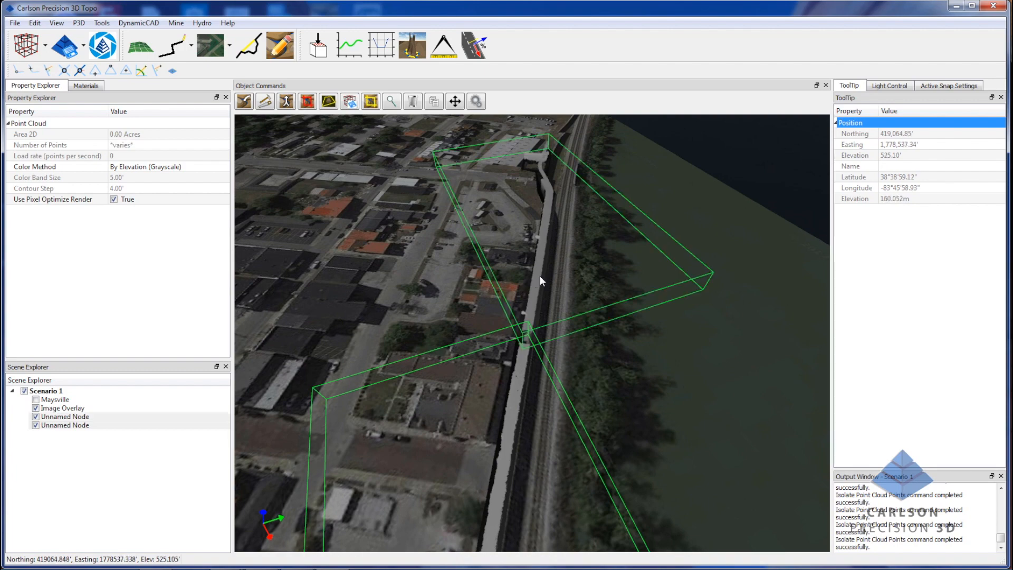
{"action": "left_click", "coordinate": [304, 109]}
Start saving the merged floodwall cloud with LAS format version 1.4 and embedded projection information
{"action": "left_click_drag", "start_coordinate": [586, 342], "coordinate": [318, 180]}
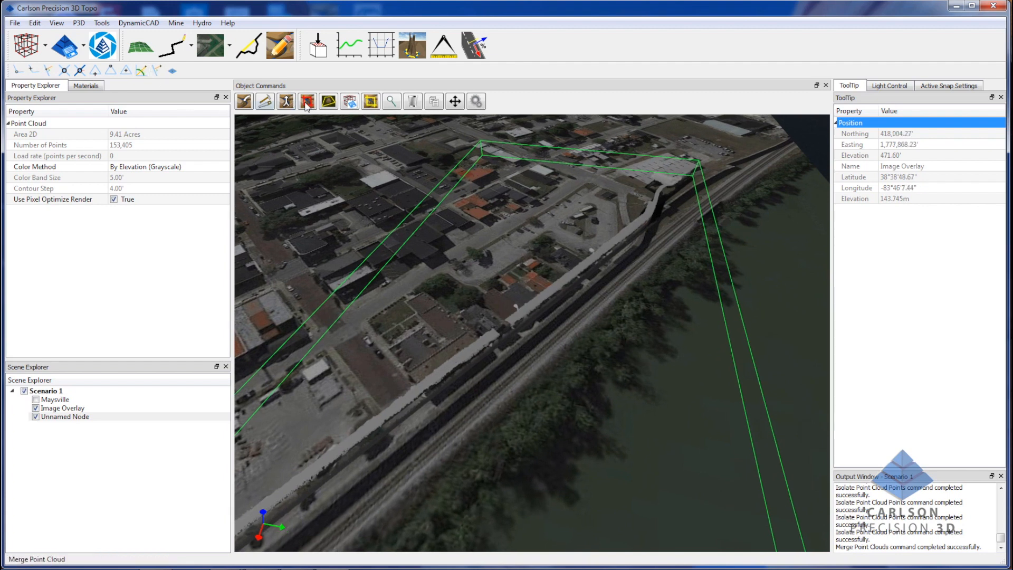
{"action": "left_click", "coordinate": [349, 102]}
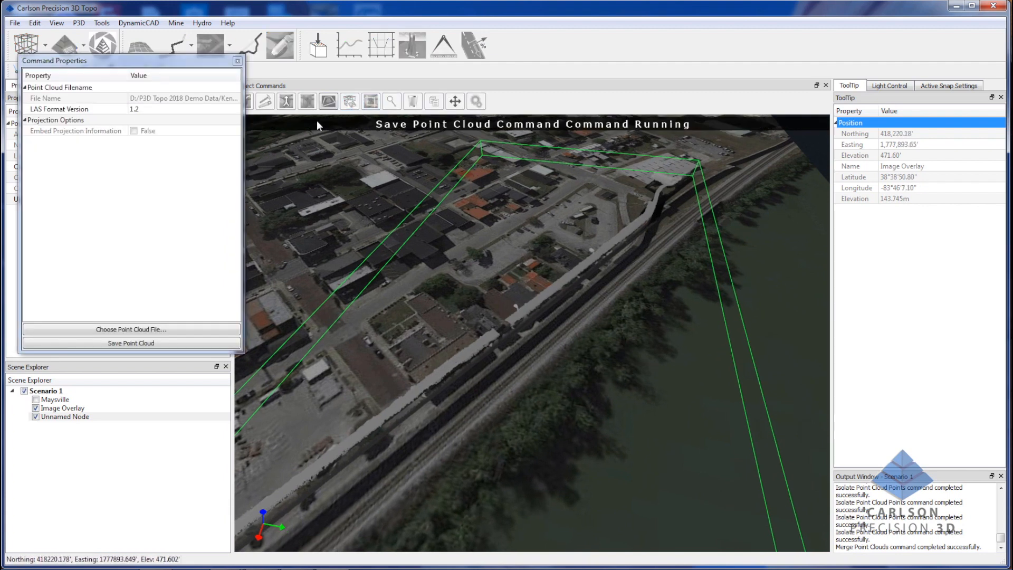
{"action": "left_click", "coordinate": [145, 107]}
{"action": "left_click", "coordinate": [148, 110]}
{"action": "left_click", "coordinate": [140, 135]}
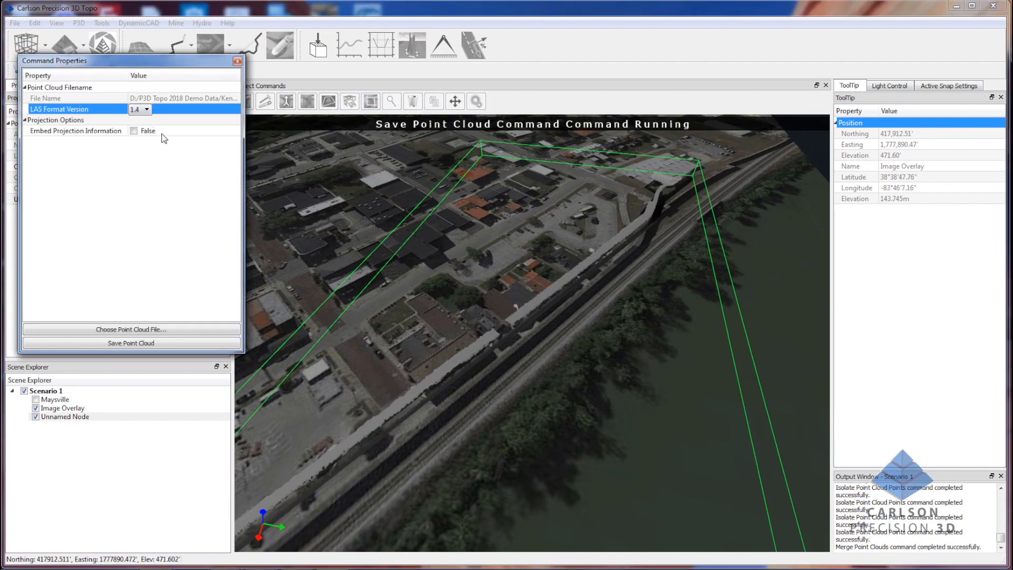
{"action": "left_click_drag", "start_coordinate": [159, 55], "coordinate": [403, 161]}
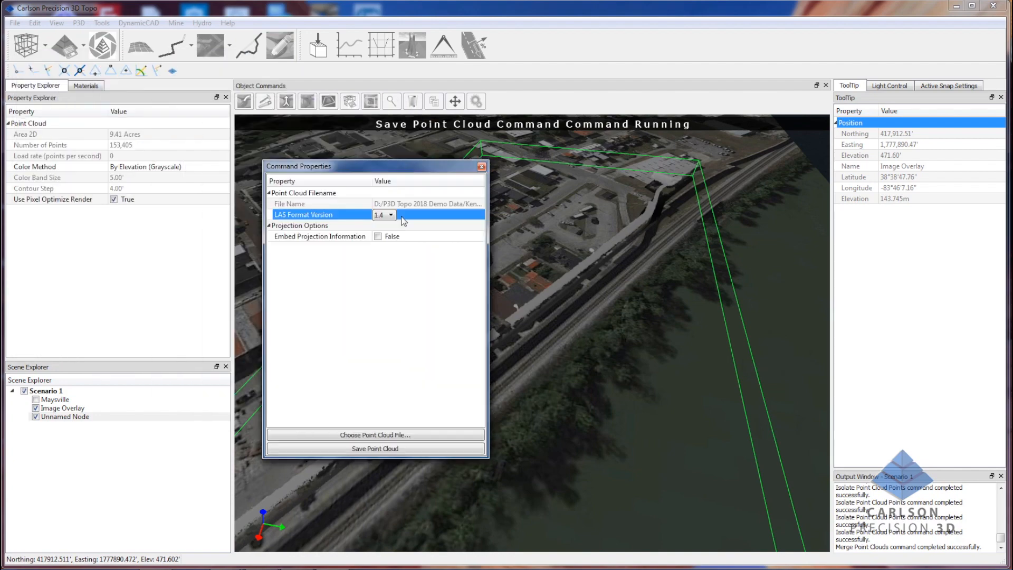
{"action": "left_click", "coordinate": [377, 237]}
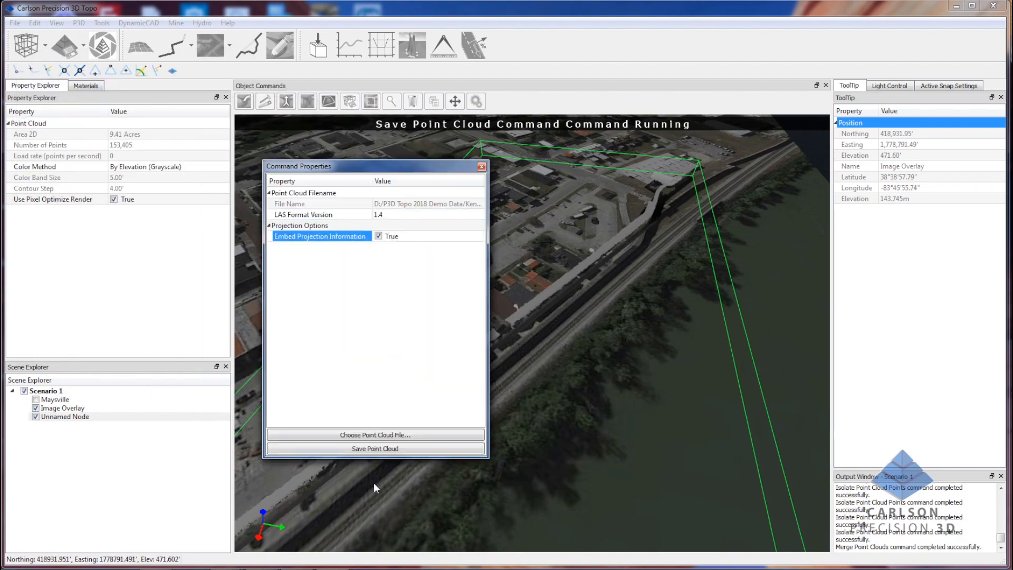
Save the merged cloud as a LAS file named riverwall in the Maysville demo data folder, applying the antivirus rule update for the program
{"action": "left_click", "coordinate": [401, 436]}
{"action": "left_click", "coordinate": [276, 53]}
{"action": "left_click", "coordinate": [243, 130]}
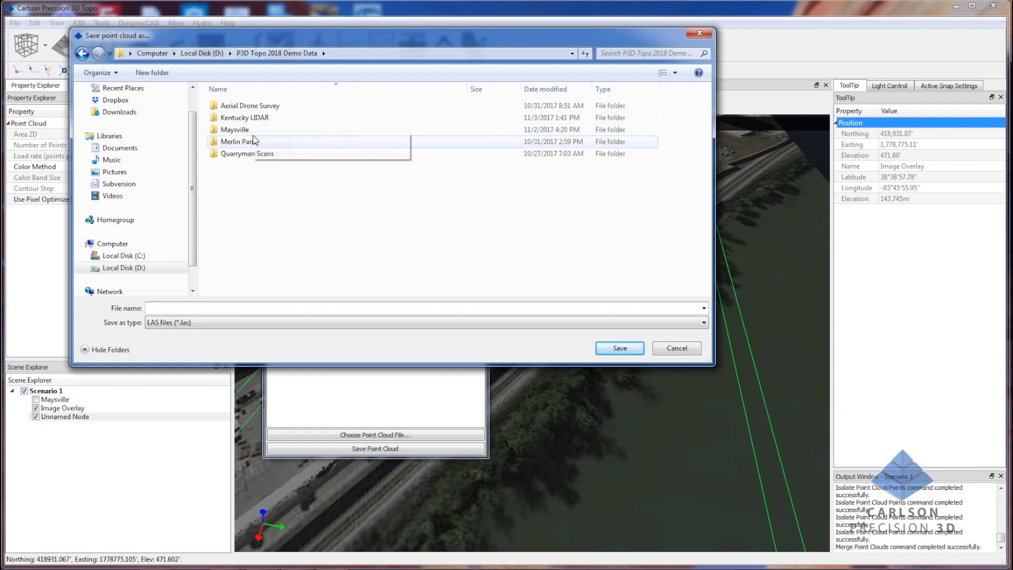
{"action": "double_click", "coordinate": [261, 130]}
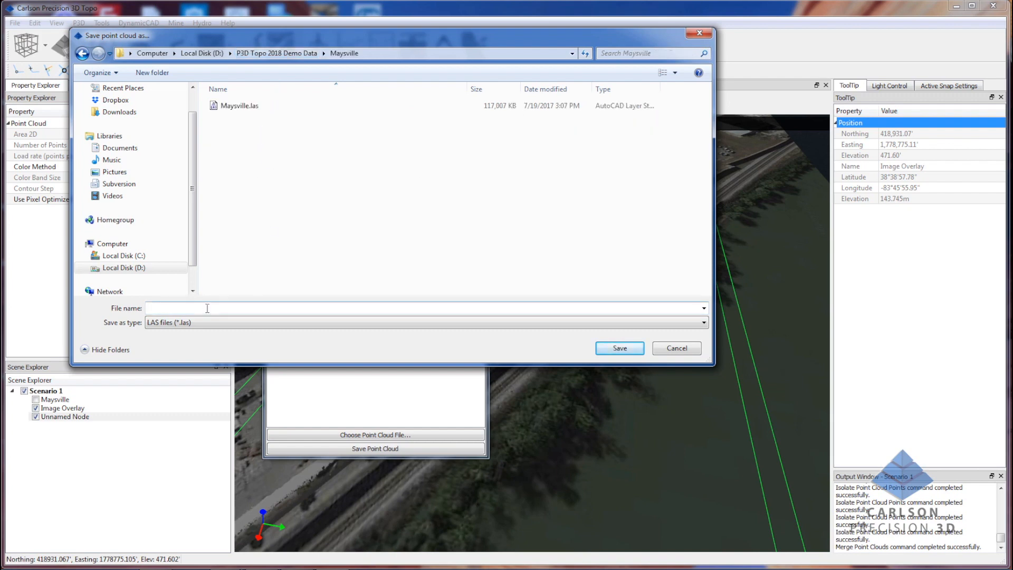
{"action": "type", "text": "riverwall"}
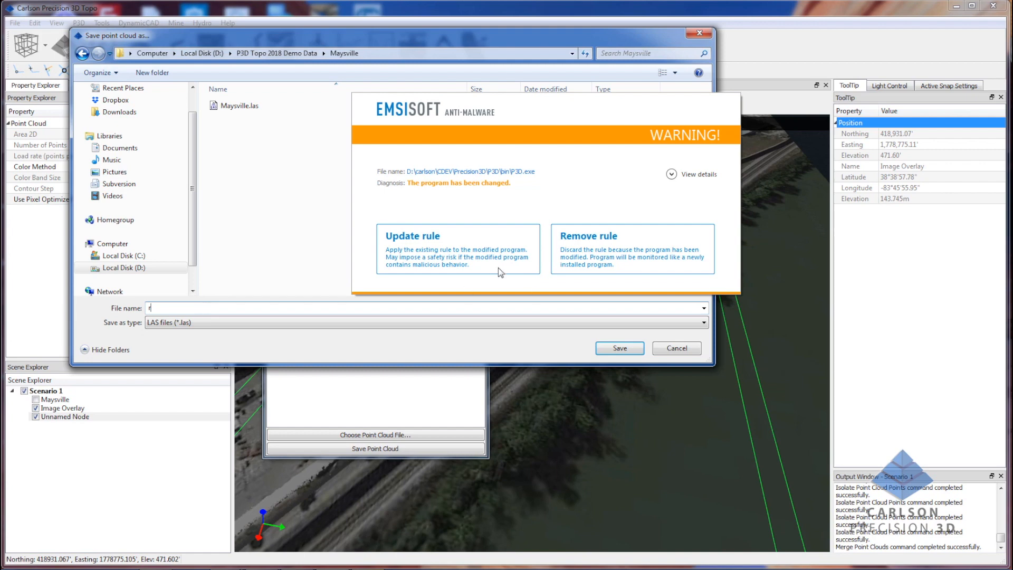
{"action": "left_click", "coordinate": [436, 248]}
{"action": "type", "text": "riverwall"}
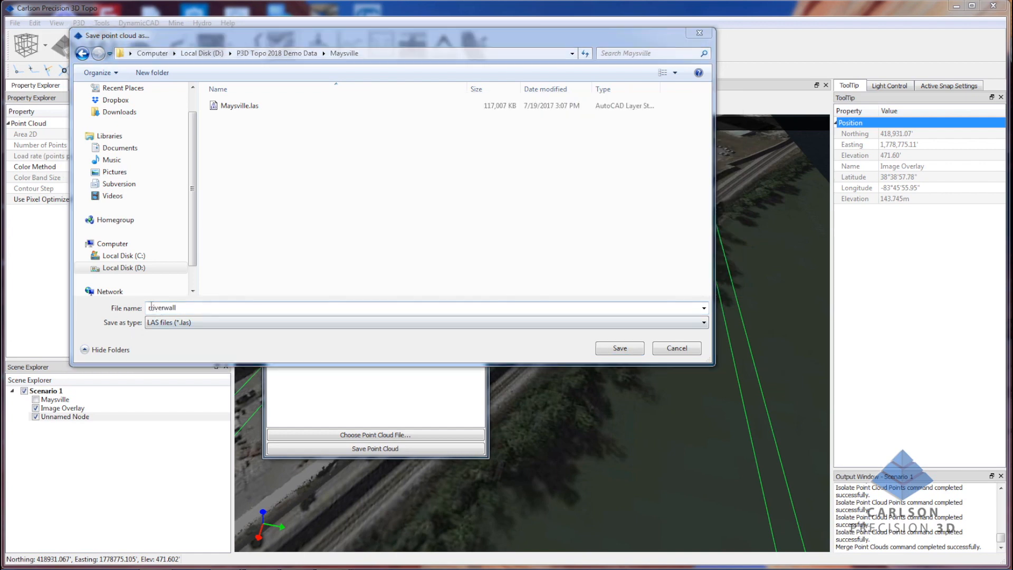
{"action": "double_click", "coordinate": [150, 307]}
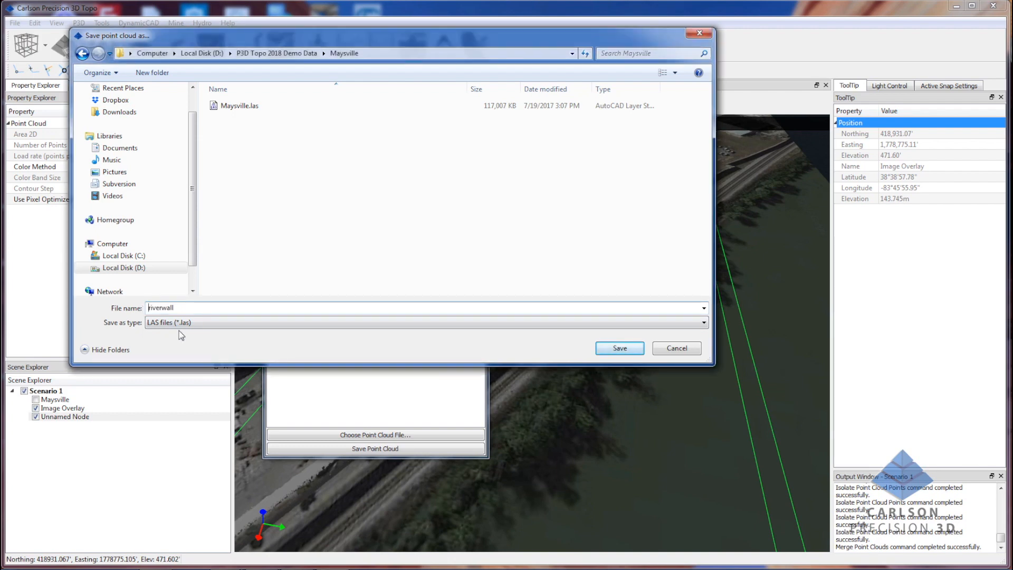
{"action": "key", "text": "Return"}
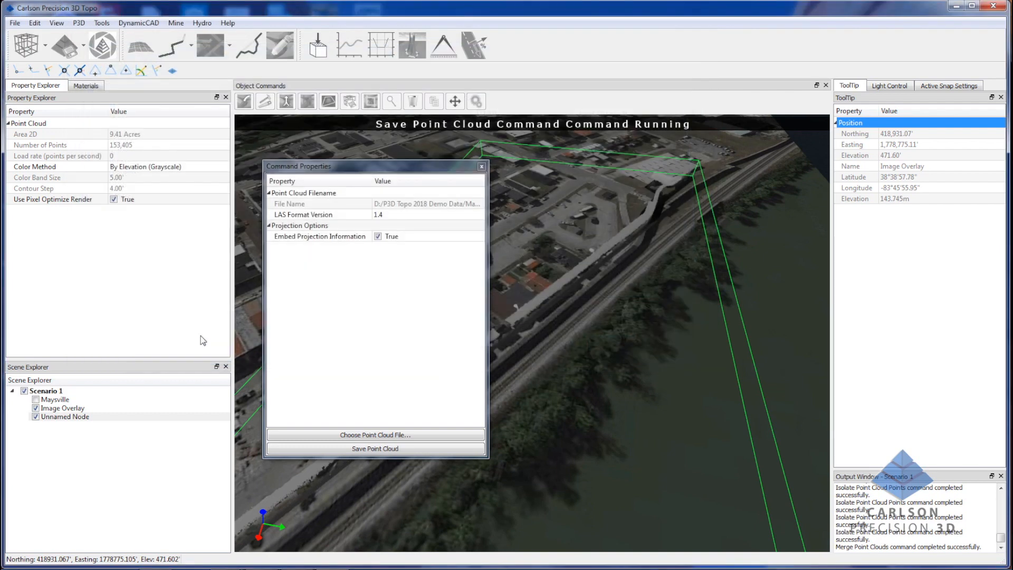
{"action": "left_click", "coordinate": [409, 450]}
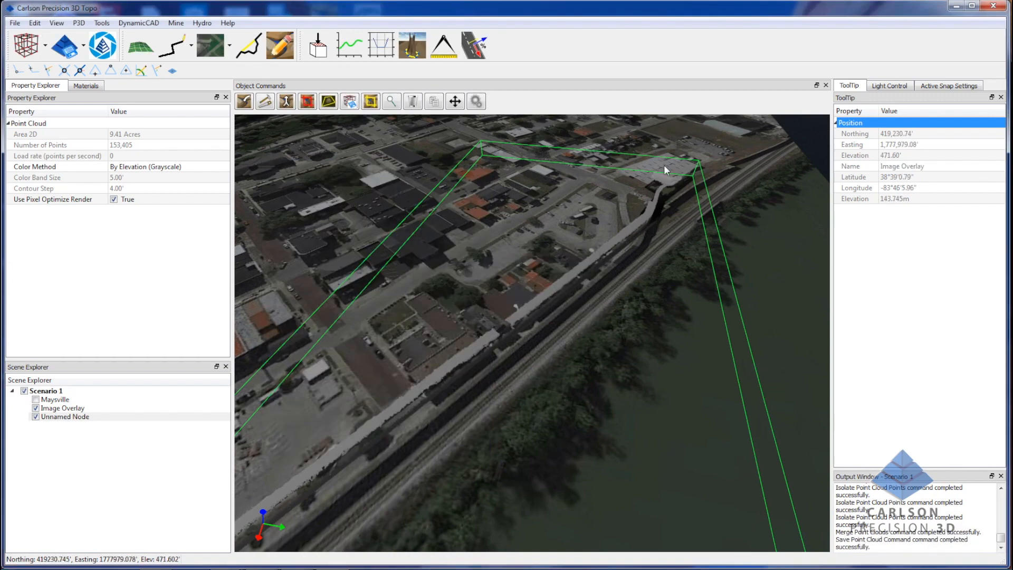
Show the Maysville cloud again and rename the merged floodwall cloud as Riverwall
{"action": "left_click_drag", "start_coordinate": [544, 345], "coordinate": [554, 369]}
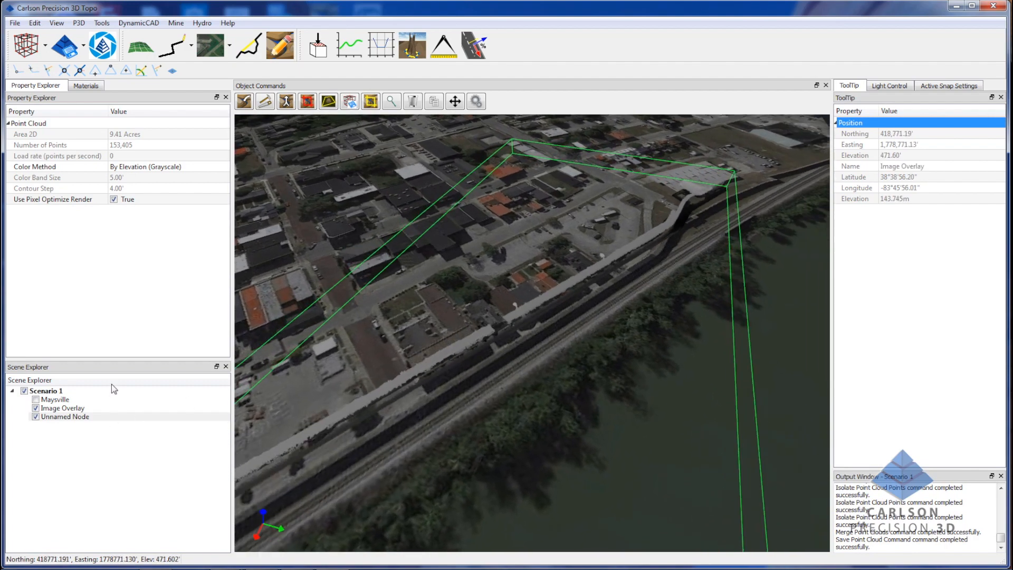
{"action": "left_click", "coordinate": [35, 399]}
{"action": "left_click", "coordinate": [58, 417]}
{"action": "right_click", "coordinate": [53, 416]}
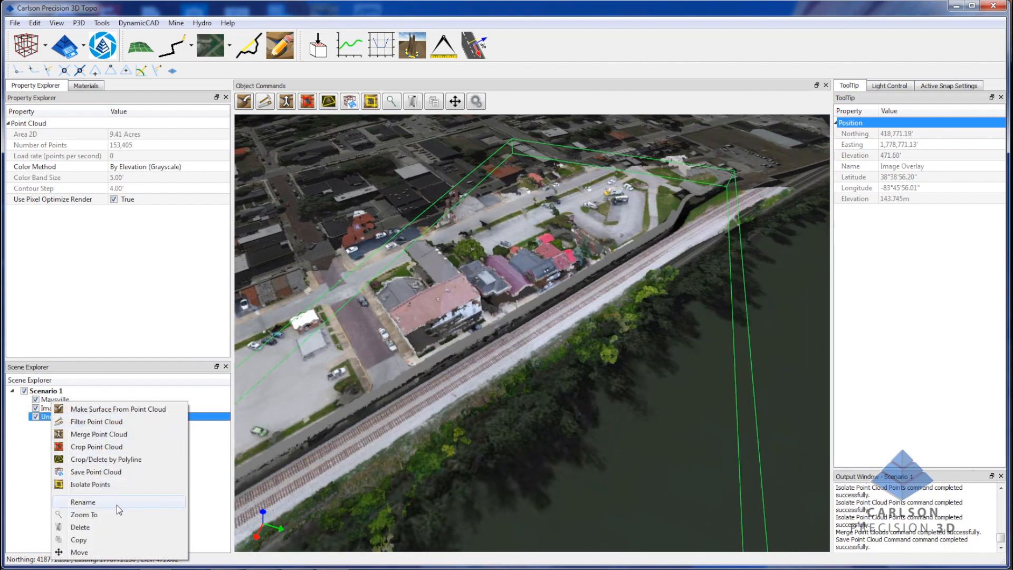
{"action": "left_click", "coordinate": [117, 504]}
{"action": "type", "text": "R"}
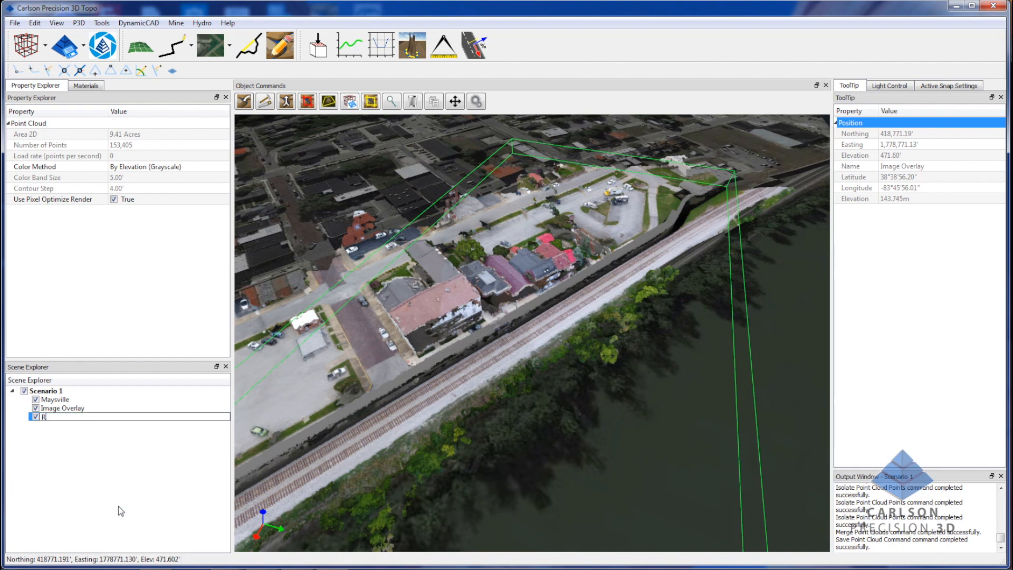
{"action": "type", "text": "iverwall"}
{"action": "key", "text": "Return"}
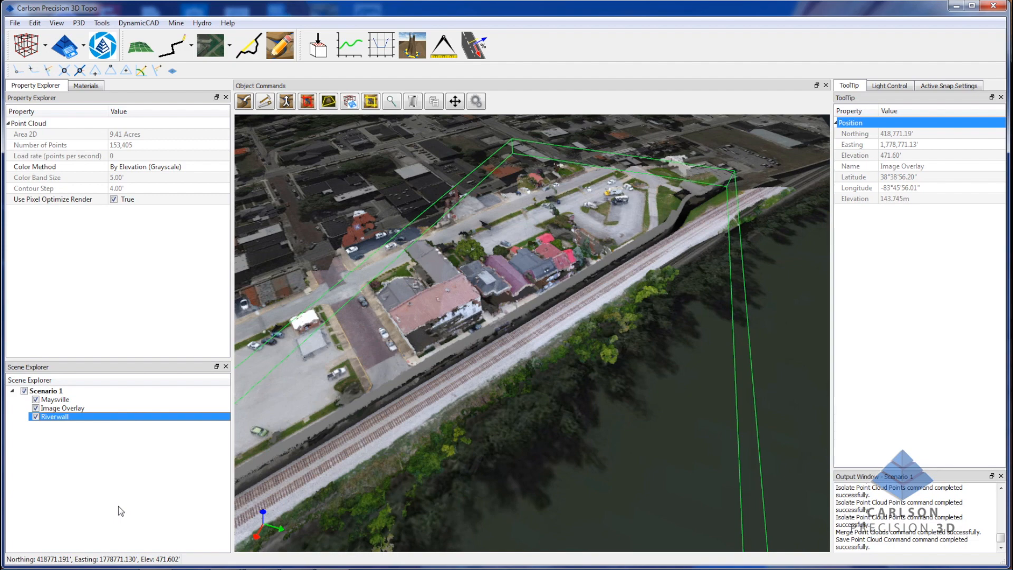
Examine the Riverwall cloud beside the railroad and buildings from several angles, and view the whole site with nothing selected
{"action": "middle_click_drag", "start_coordinate": [498, 389], "coordinate": [659, 389]}
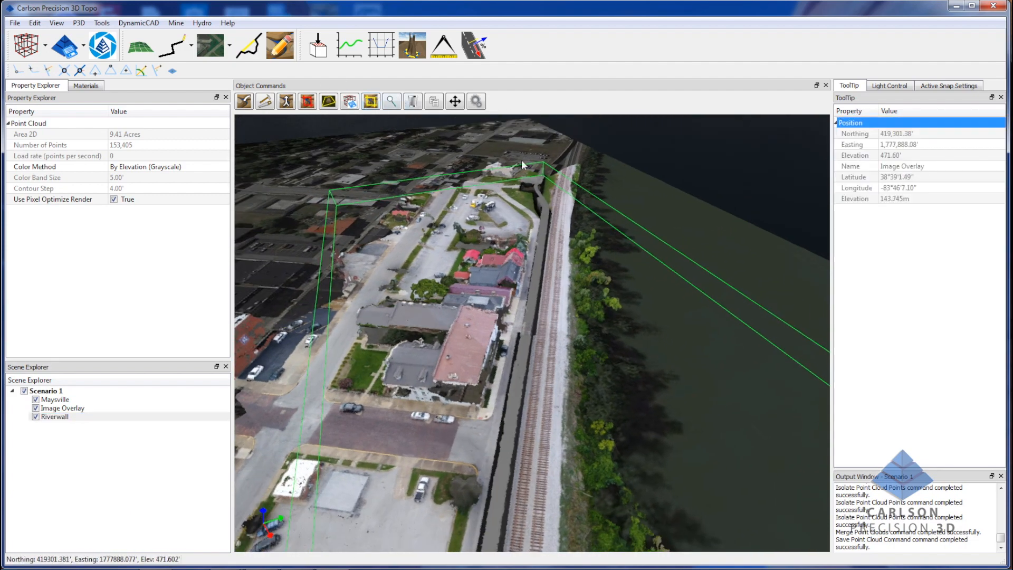
{"action": "middle_click_drag", "start_coordinate": [549, 411], "coordinate": [600, 355]}
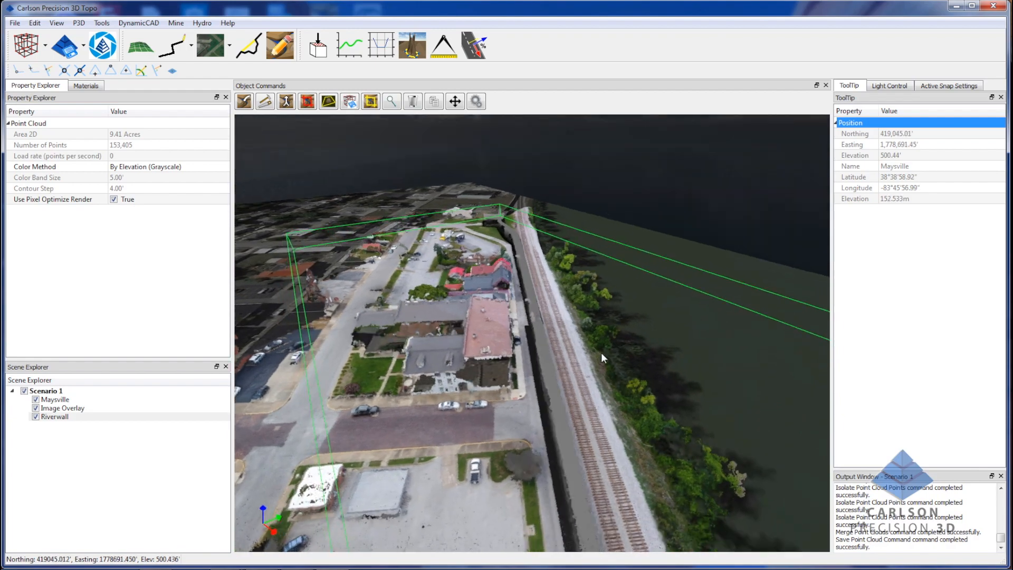
{"action": "scroll", "coordinate": [608, 409], "scroll_direction": "up", "scroll_amount": 5}
{"action": "middle_click_drag", "start_coordinate": [609, 410], "coordinate": [610, 481]}
{"action": "scroll", "coordinate": [515, 327], "scroll_direction": "up", "scroll_amount": 2}
{"action": "scroll", "coordinate": [516, 326], "scroll_direction": "down", "scroll_amount": 3}
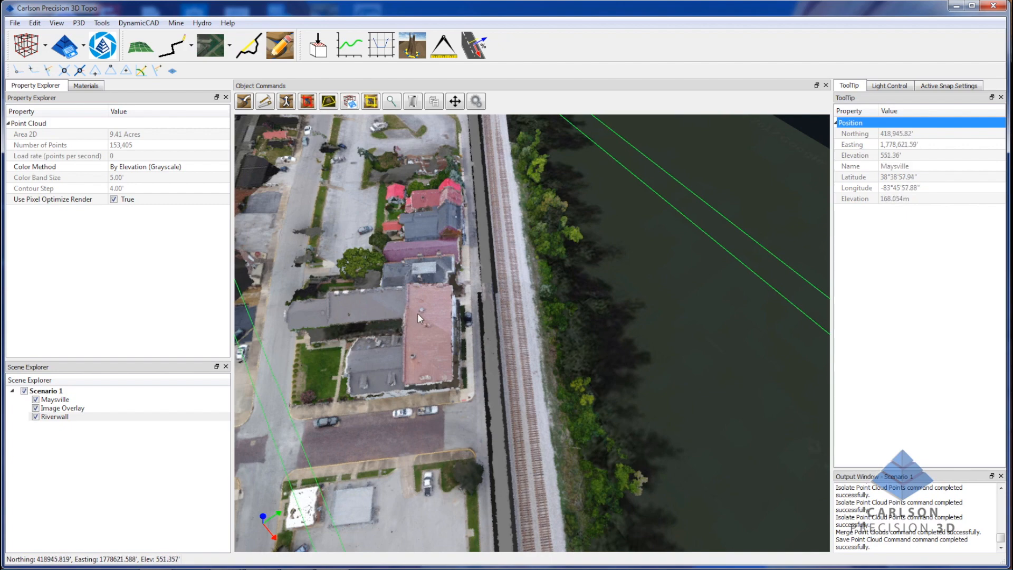
{"action": "middle_click_drag", "start_coordinate": [417, 313], "coordinate": [391, 307]}
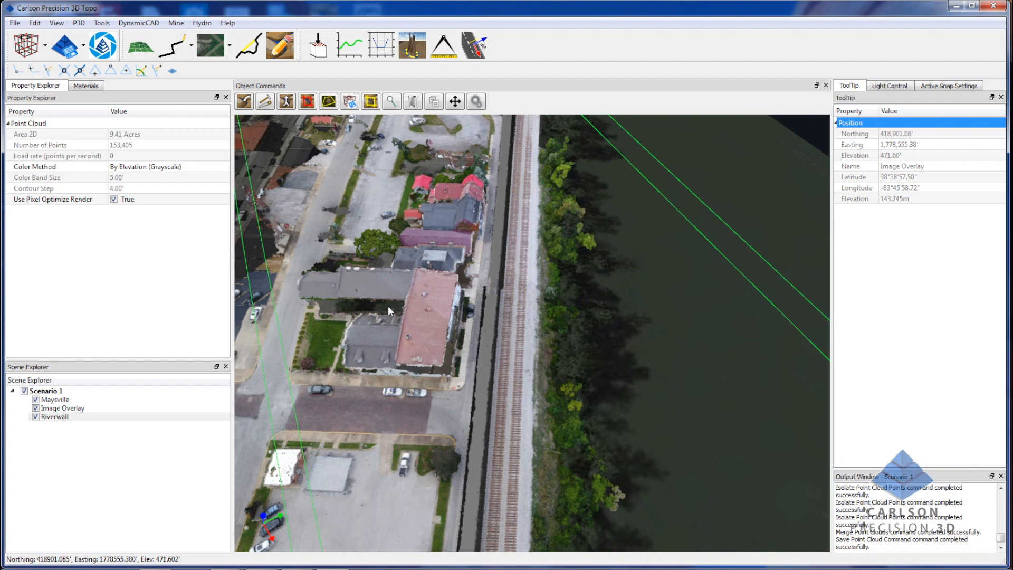
{"action": "scroll", "coordinate": [489, 223], "scroll_direction": "down", "scroll_amount": 5}
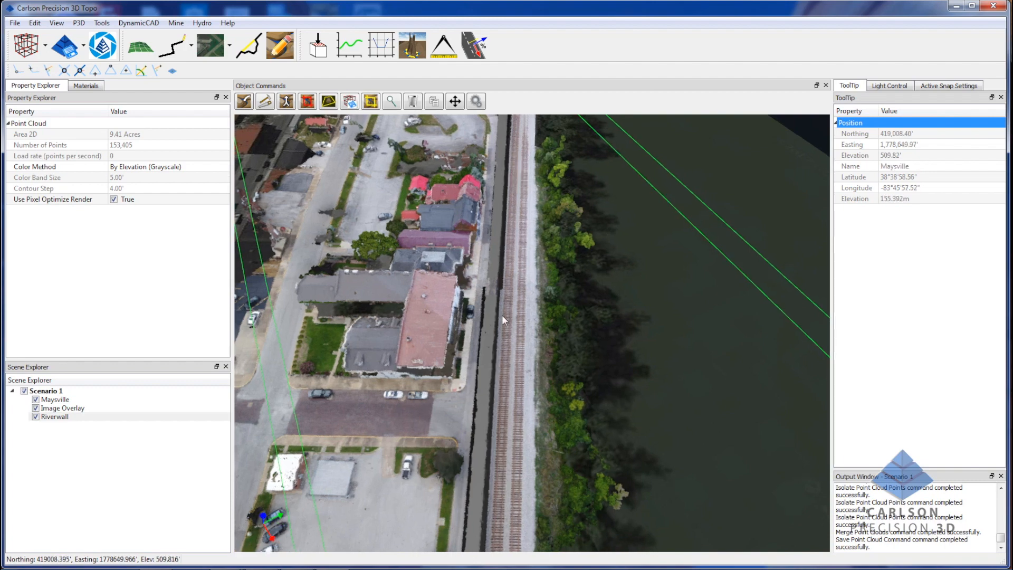
{"action": "scroll", "coordinate": [506, 315], "scroll_direction": "down", "scroll_amount": 1}
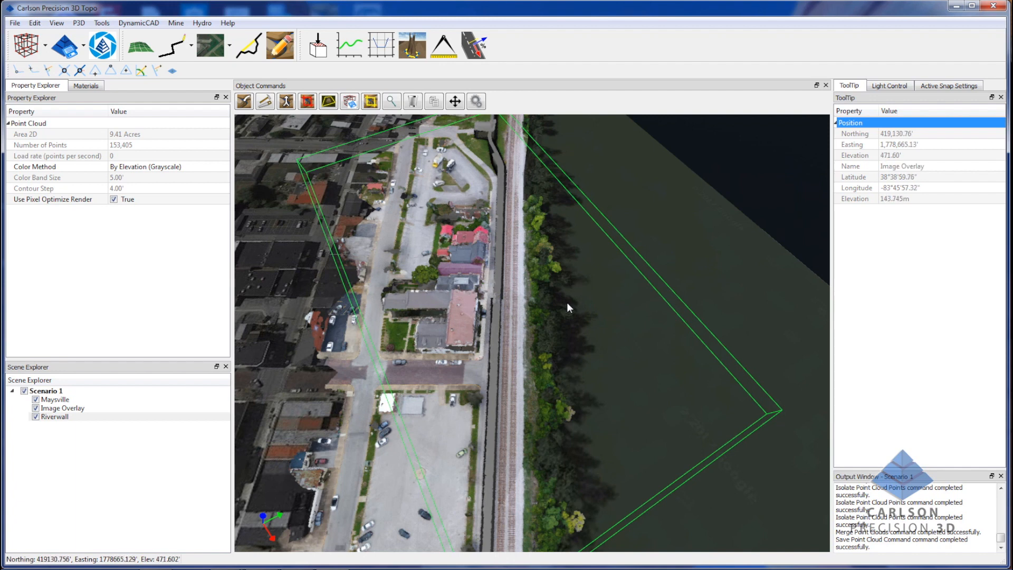
{"action": "key", "text": "Escape"}
{"action": "scroll", "coordinate": [567, 302], "scroll_direction": "down", "scroll_amount": 4}
{"action": "scroll", "coordinate": [569, 296], "scroll_direction": "down", "scroll_amount": 5}
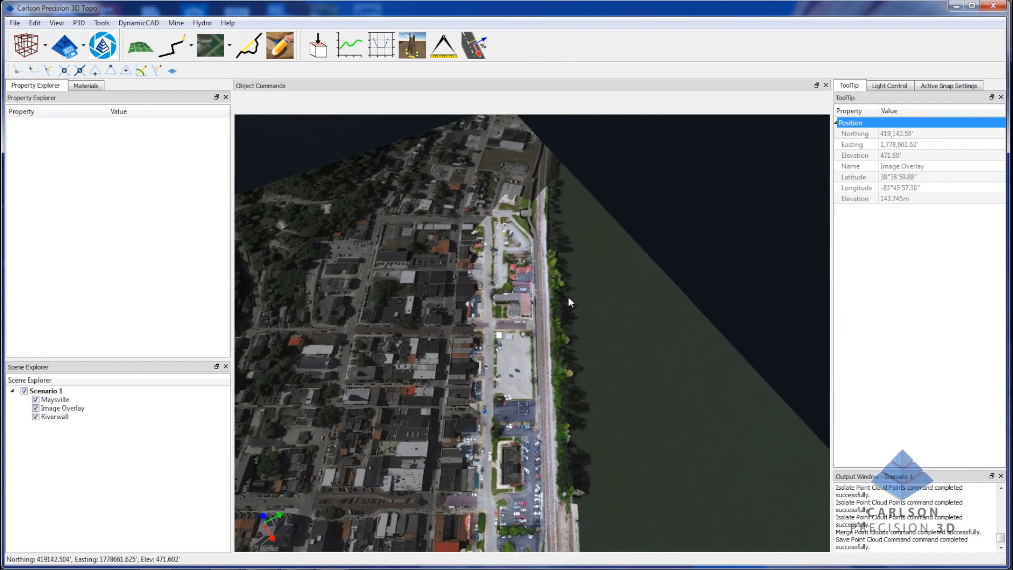
{"action": "middle_click_drag", "start_coordinate": [483, 350], "coordinate": [684, 326]}
{"action": "middle_click_drag", "start_coordinate": [499, 420], "coordinate": [521, 409]}
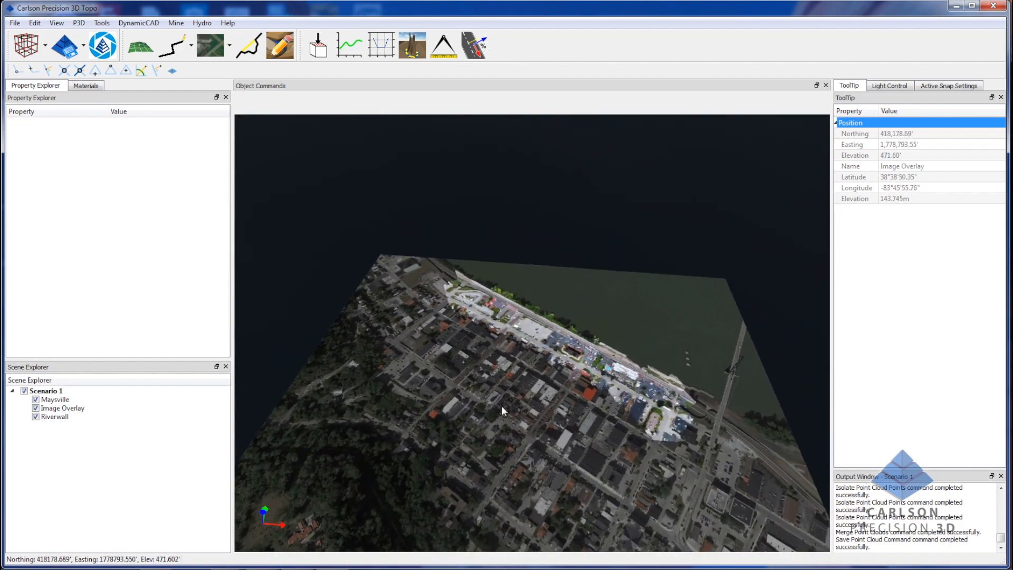
Choose the LAZ files N046E343, N047E341, N047E342 and N047E343 from the Maysville folder for point cloud loading
{"action": "left_click", "coordinate": [46, 46]}
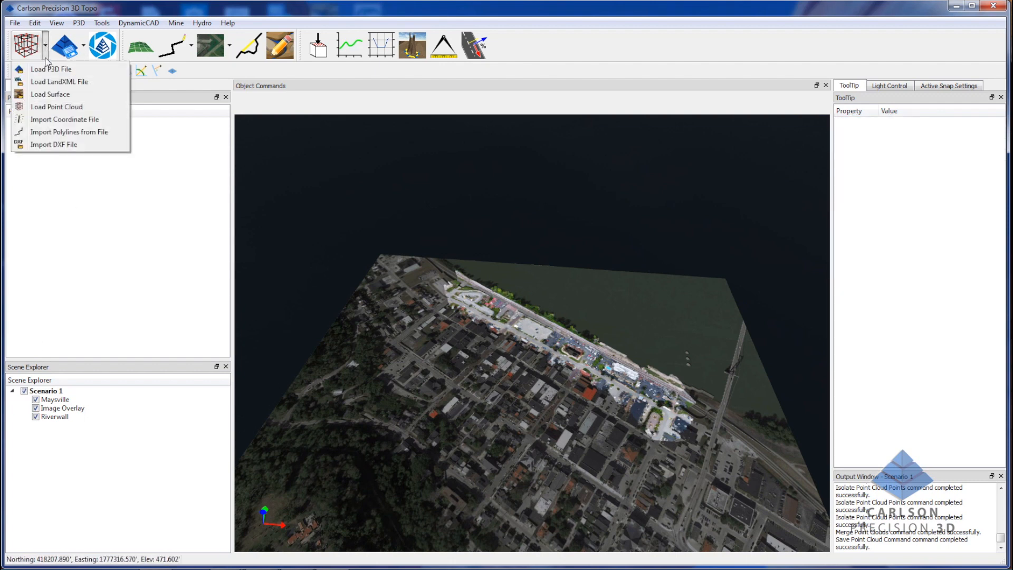
{"action": "left_click", "coordinate": [58, 106]}
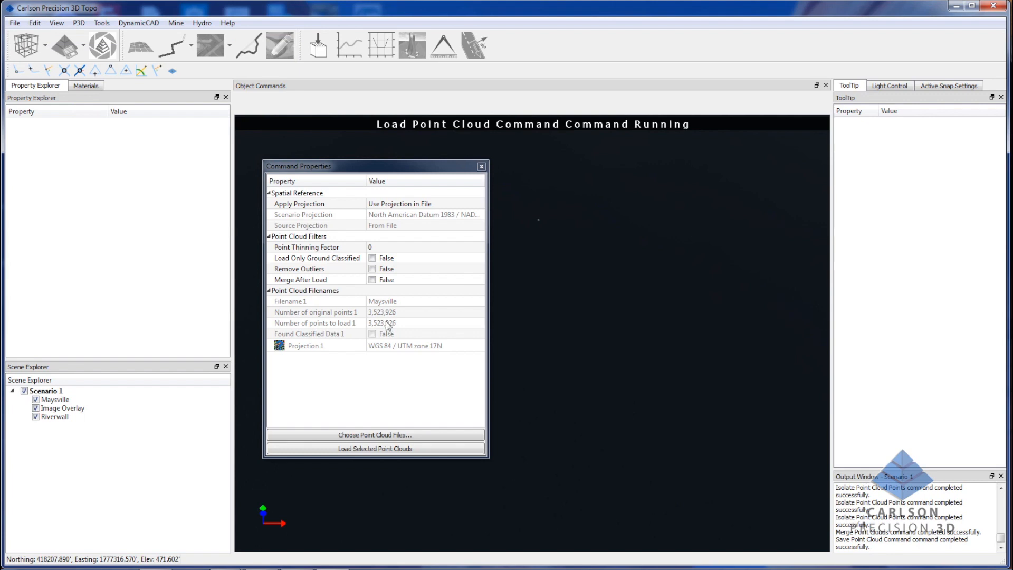
{"action": "left_click", "coordinate": [392, 436]}
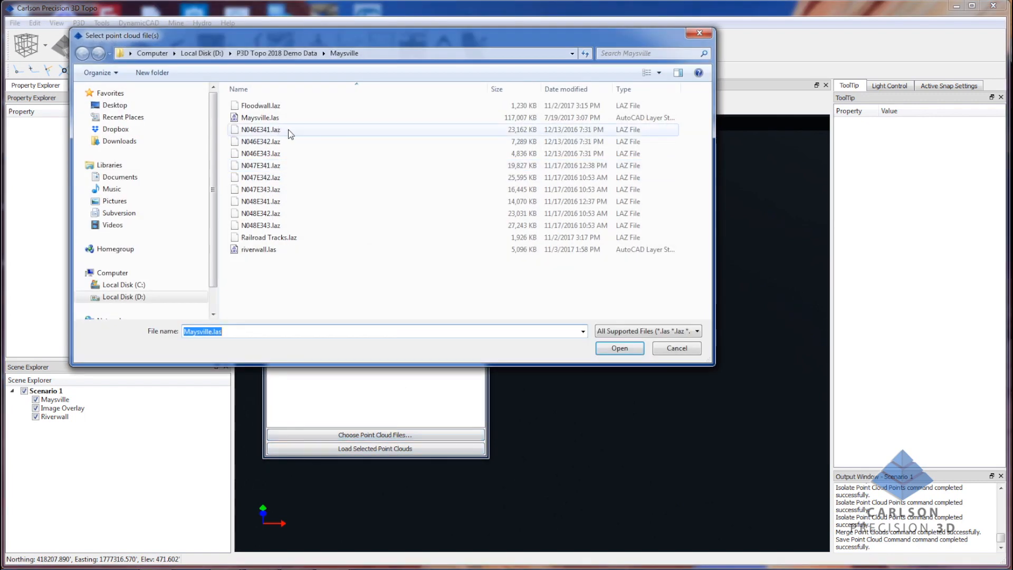
{"action": "left_click", "coordinate": [282, 130]}
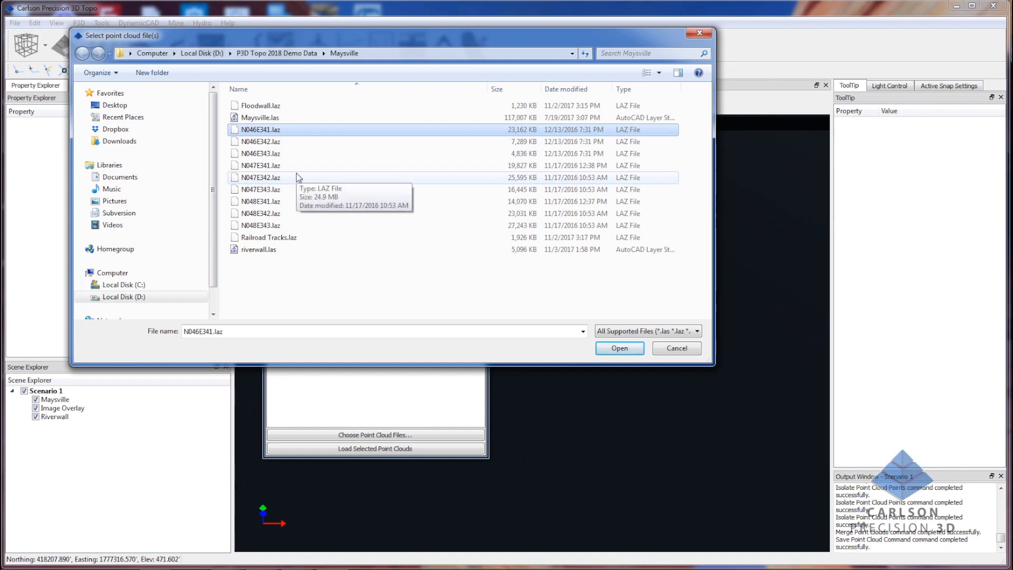
{"action": "left_click", "coordinate": [297, 153]}
{"action": "left_click", "coordinate": [297, 190], "text": "shift"}
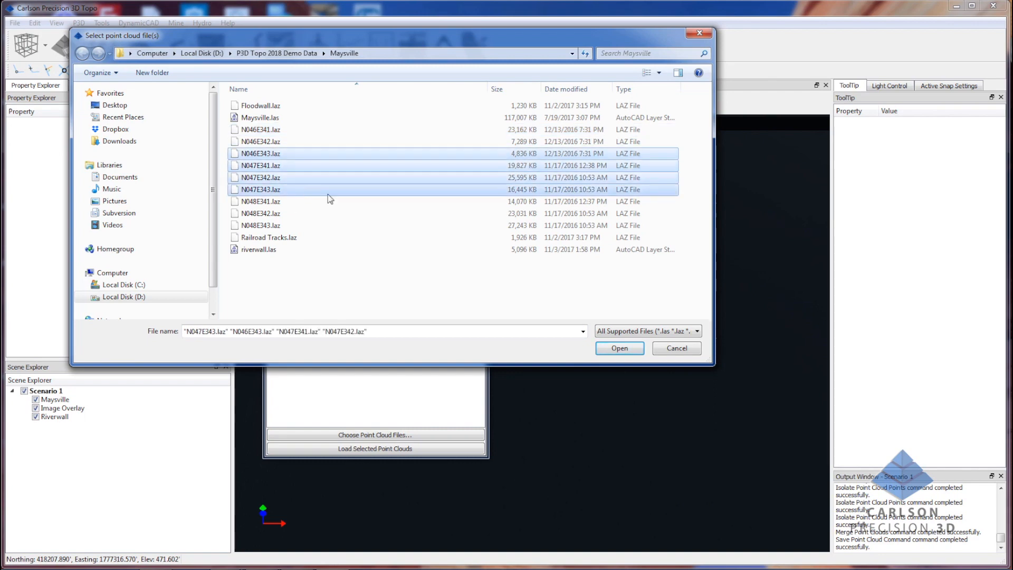
{"action": "left_click", "coordinate": [615, 349]}
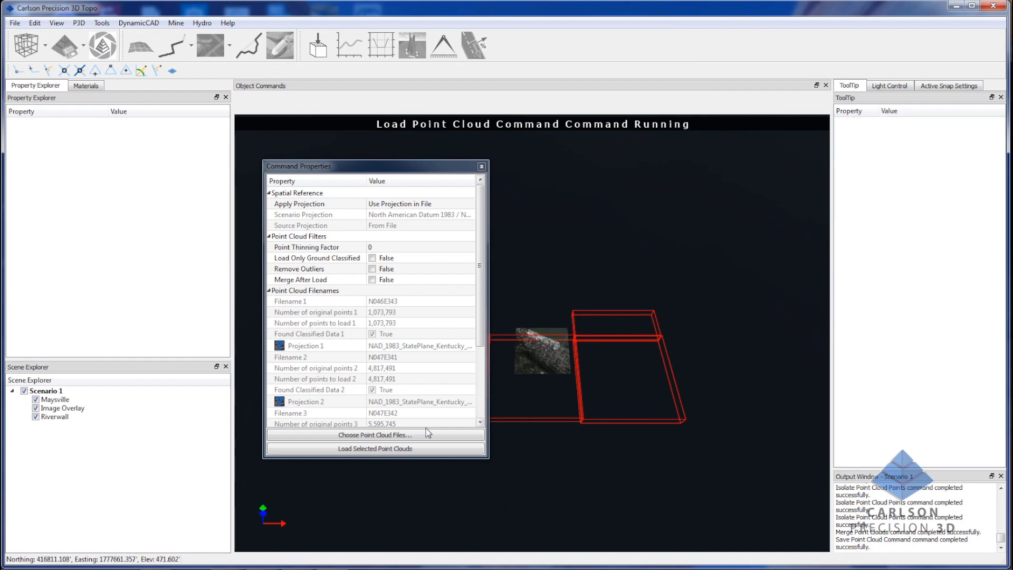
Load the chosen tiles with only ground-classified points and outliers removed
{"action": "left_click", "coordinate": [372, 258]}
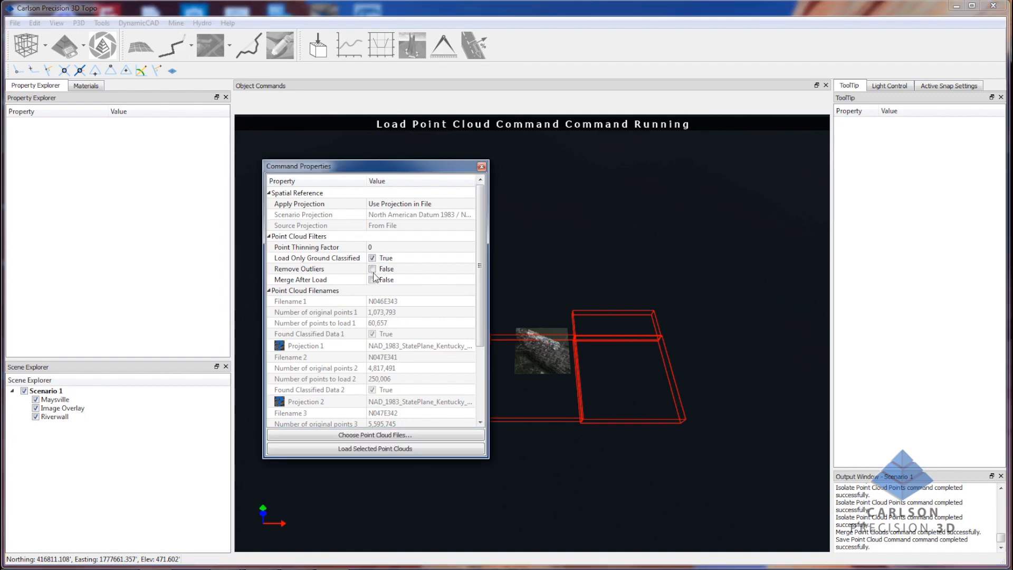
{"action": "left_click", "coordinate": [372, 268]}
{"action": "left_click", "coordinate": [392, 449]}
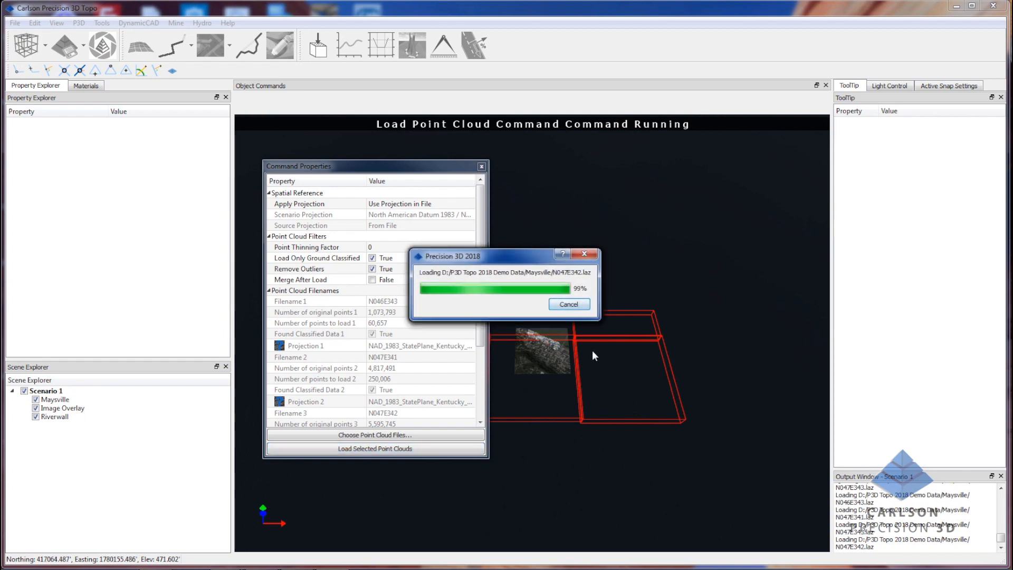
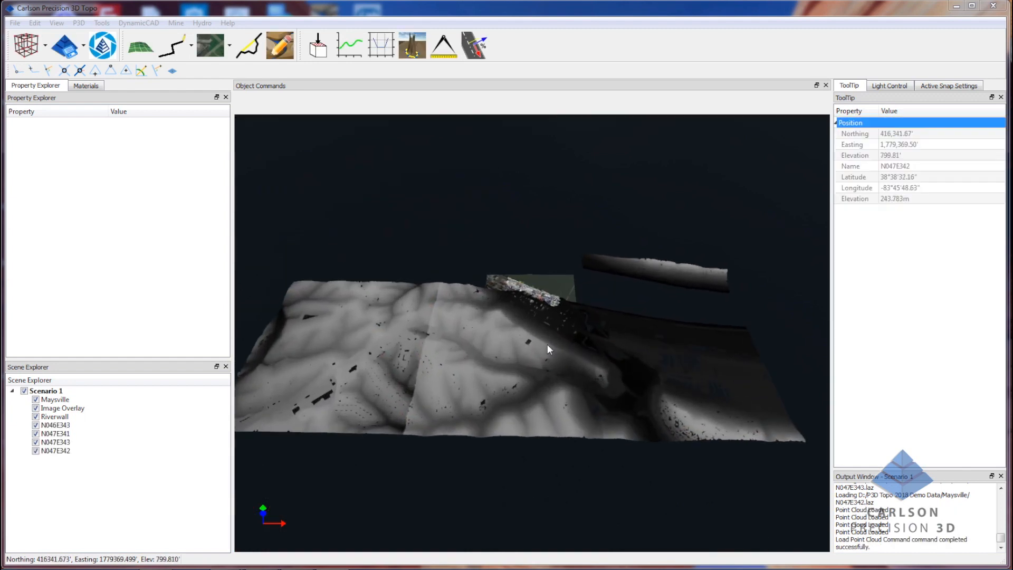
Examine how the loaded ground tiles meet the Maysville cloud and the satellite imagery along the river
{"action": "scroll", "coordinate": [521, 297], "scroll_direction": "up", "scroll_amount": 5}
{"action": "scroll", "coordinate": [559, 304], "scroll_direction": "up", "scroll_amount": 2}
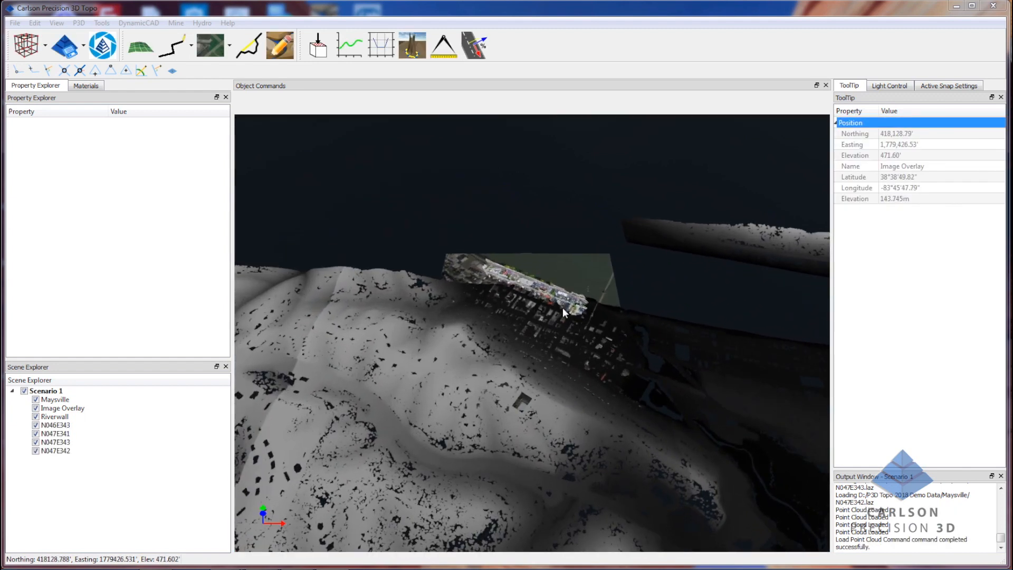
{"action": "scroll", "coordinate": [559, 315], "scroll_direction": "up", "scroll_amount": 3}
{"action": "left_click_drag", "start_coordinate": [575, 365], "coordinate": [594, 354]}
{"action": "scroll", "coordinate": [609, 346], "scroll_direction": "up", "scroll_amount": 6}
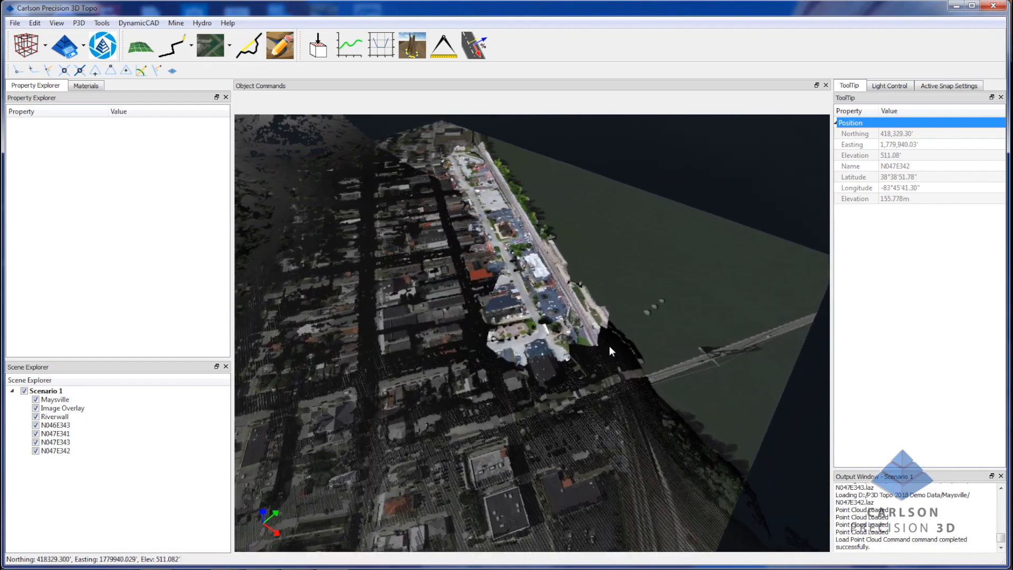
Hide the satellite image overlay and view the point clouds along the river on their own
{"action": "middle_click_drag", "start_coordinate": [541, 301], "coordinate": [394, 280]}
{"action": "left_click_drag", "start_coordinate": [413, 293], "coordinate": [585, 344]}
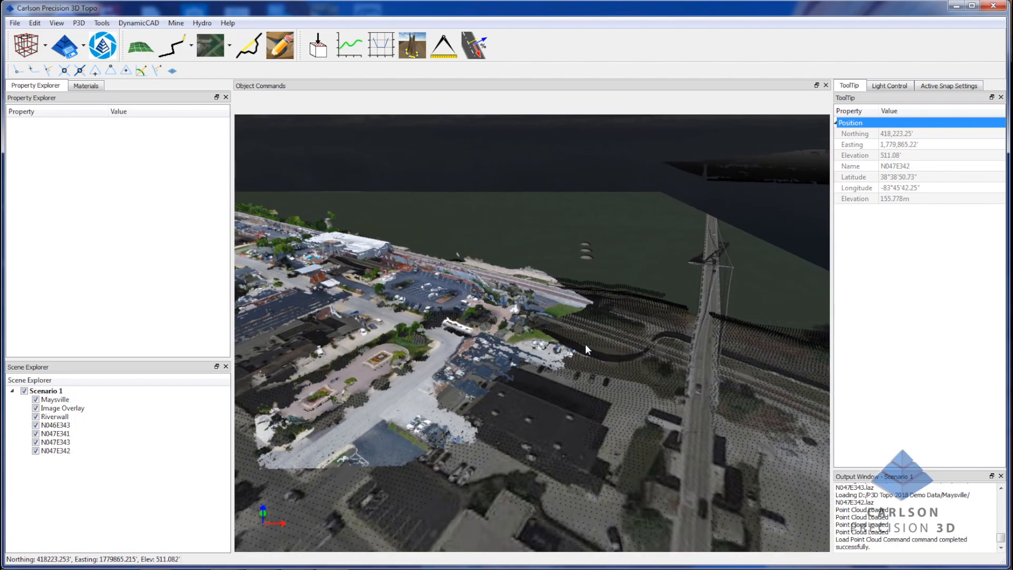
{"action": "left_click", "coordinate": [36, 408]}
{"action": "left_click_drag", "start_coordinate": [506, 395], "coordinate": [493, 310]}
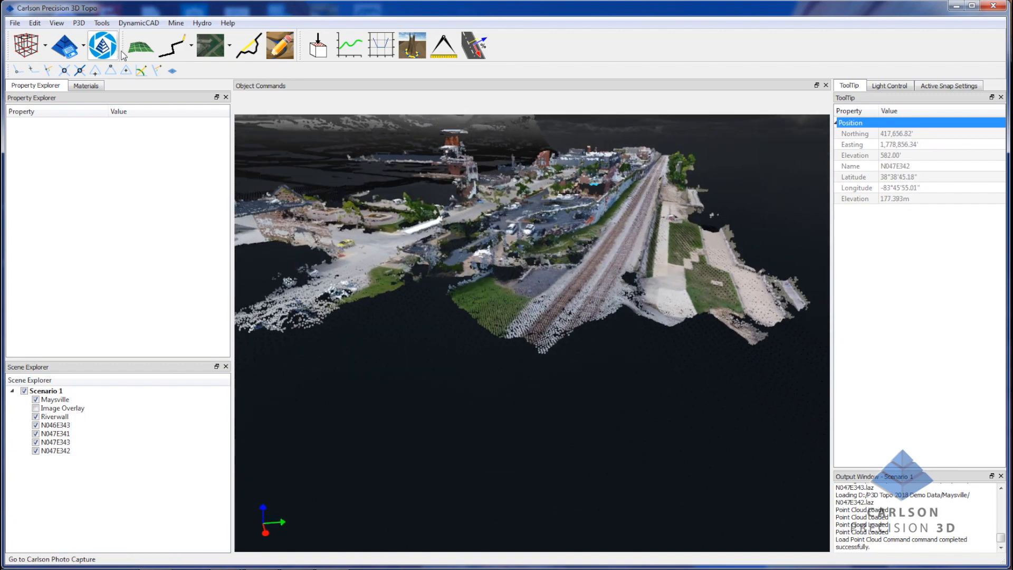
Run Field To Finish on RIVERWALK.CRD in US Survey Feet and delete the resulting Field2Finish_Tin surface
{"action": "left_click", "coordinate": [280, 45]}
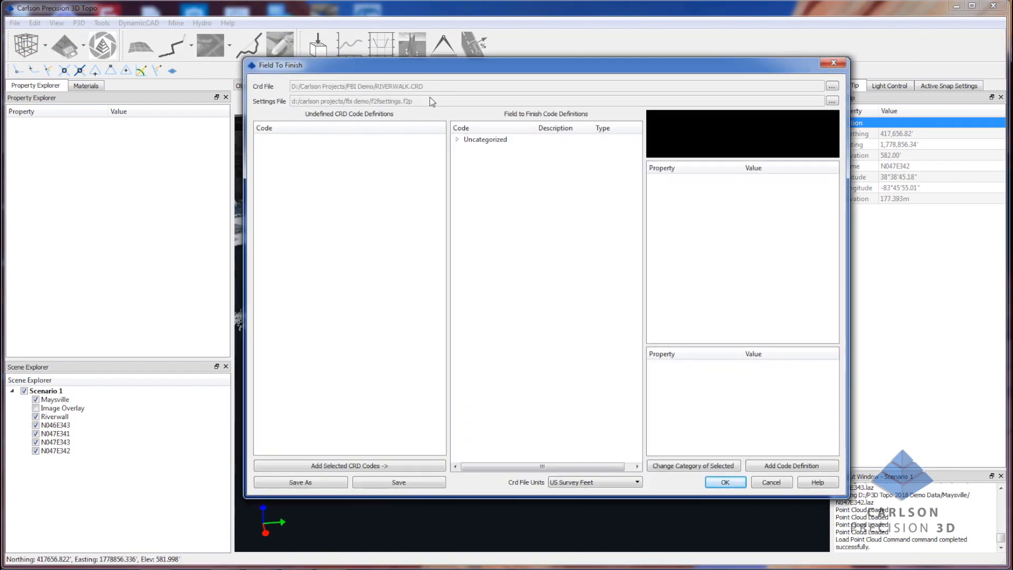
{"action": "left_click", "coordinate": [726, 482]}
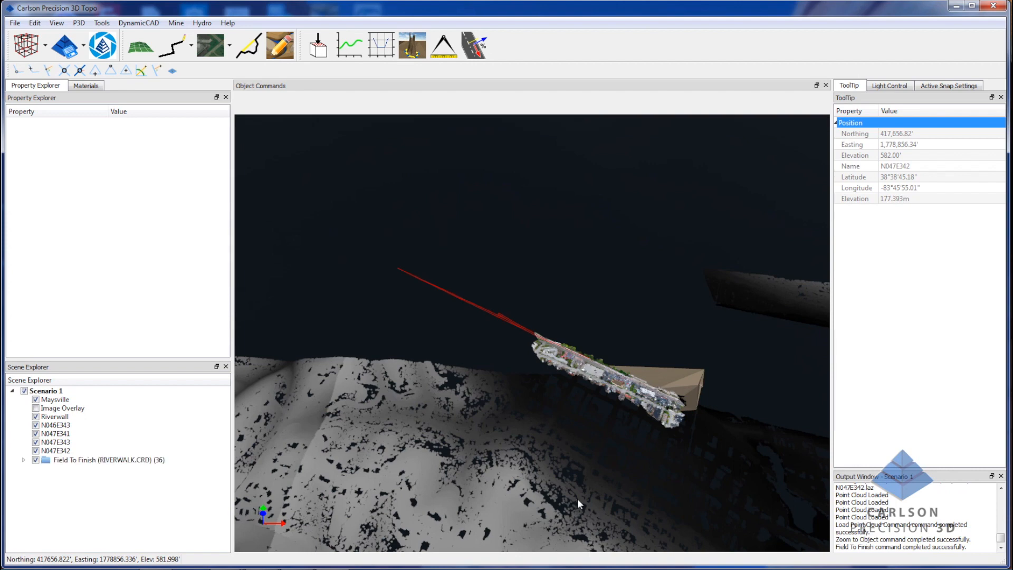
{"action": "left_click", "coordinate": [23, 460]}
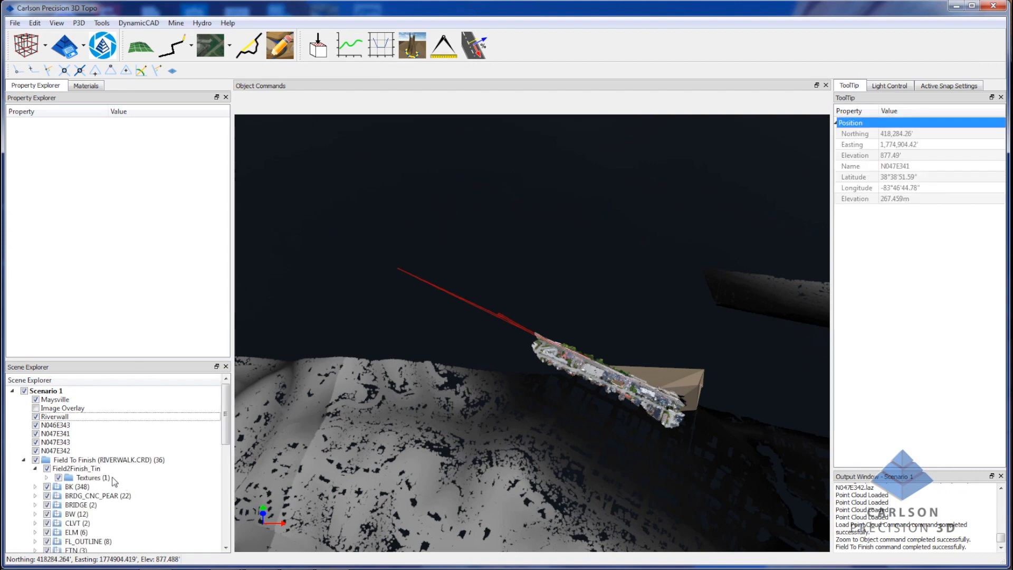
{"action": "left_click", "coordinate": [89, 469]}
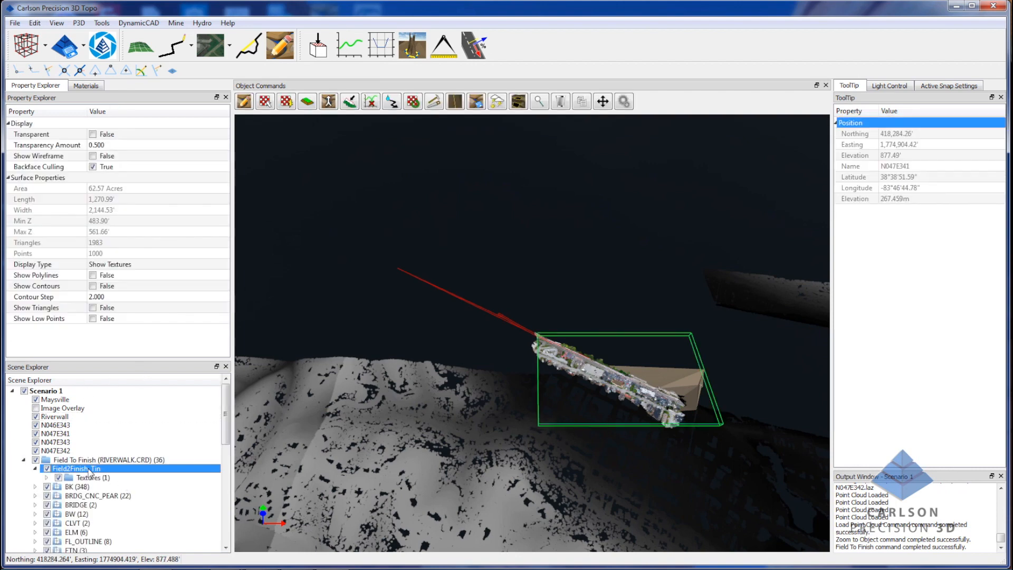
{"action": "key", "text": "Delete"}
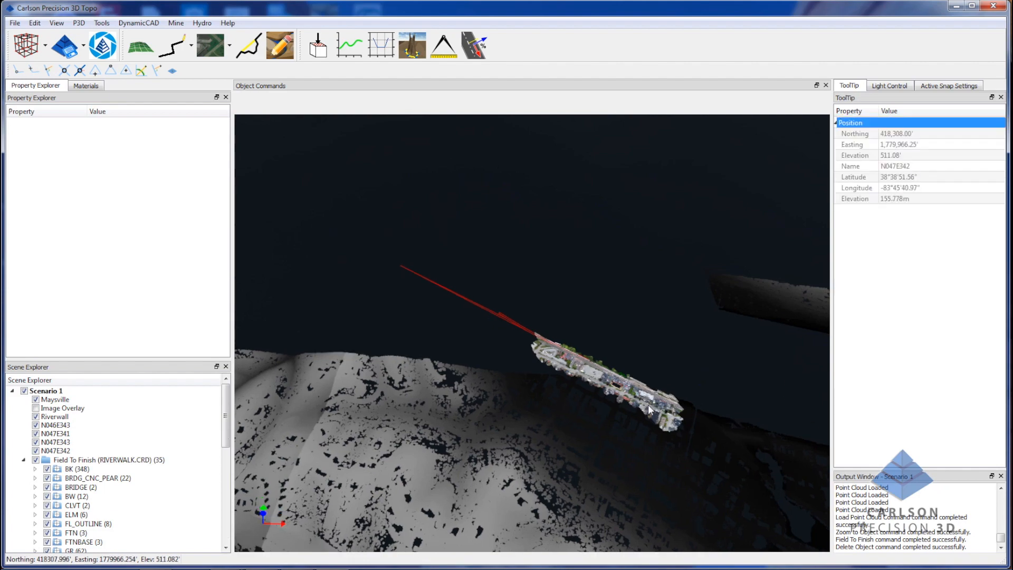
Examine how the Field To Finish survey linework and points fit the Maysville cloud along the riverwalk
{"action": "left_click_drag", "start_coordinate": [648, 404], "coordinate": [458, 390]}
{"action": "scroll", "coordinate": [475, 417], "scroll_direction": "up", "scroll_amount": 5}
{"action": "scroll", "coordinate": [504, 469], "scroll_direction": "up", "scroll_amount": 8}
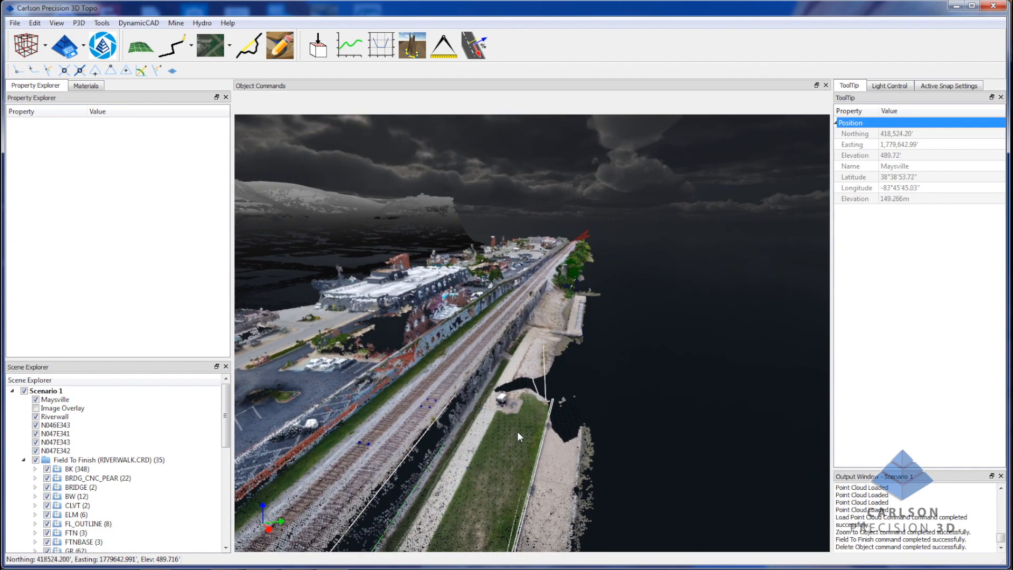
{"action": "scroll", "coordinate": [517, 431], "scroll_direction": "up", "scroll_amount": 5}
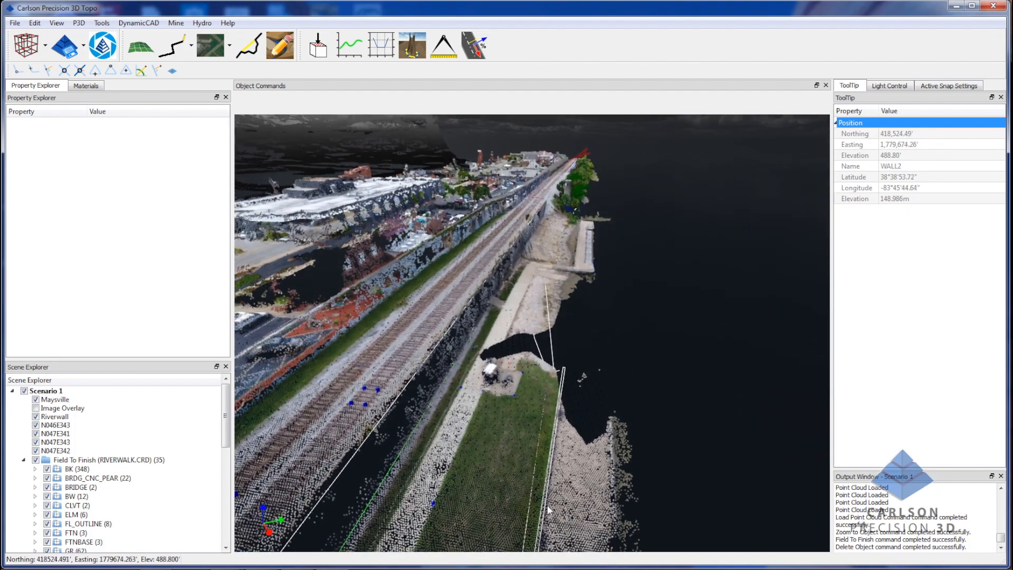
{"action": "scroll", "coordinate": [514, 444], "scroll_direction": "down", "scroll_amount": 4}
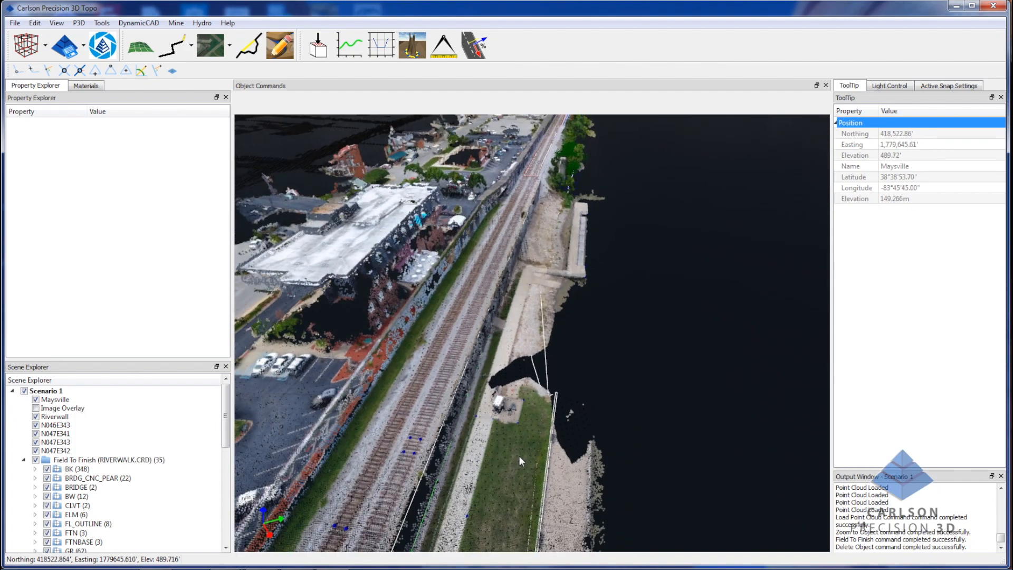
{"action": "scroll", "coordinate": [520, 448], "scroll_direction": "down", "scroll_amount": 5}
{"action": "scroll", "coordinate": [539, 457], "scroll_direction": "up", "scroll_amount": 5}
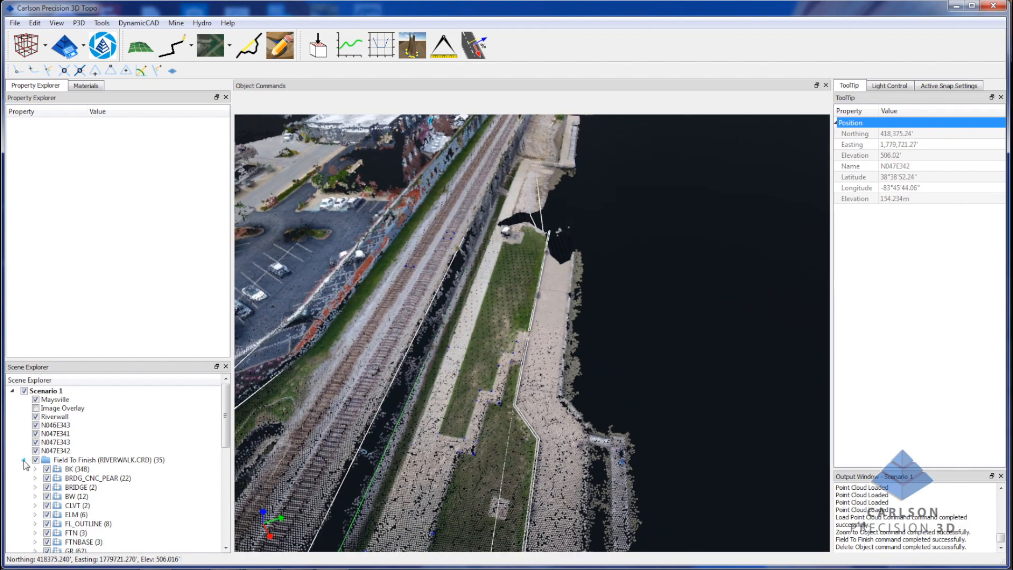
{"action": "left_click", "coordinate": [54, 400]}
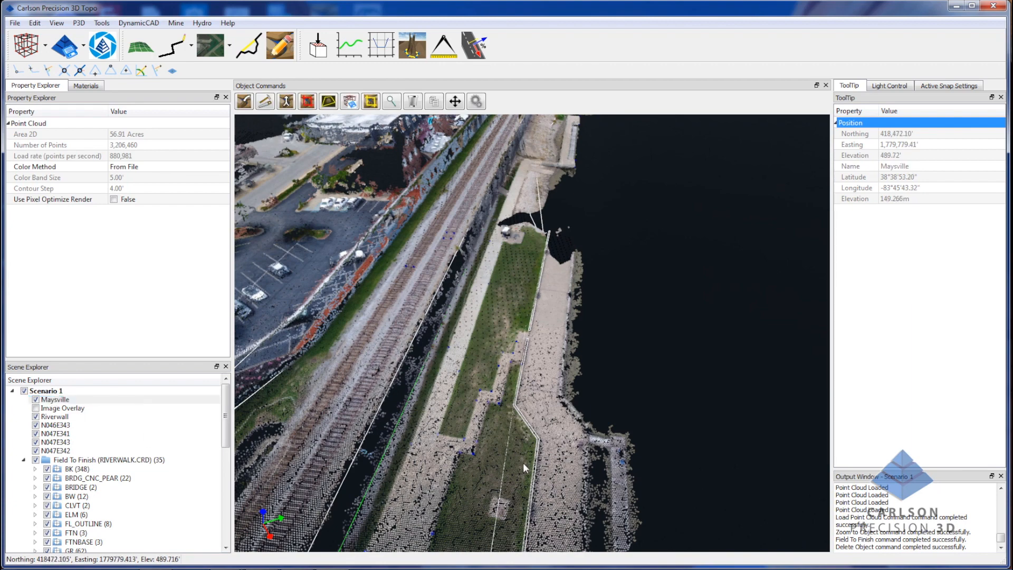
{"action": "middle_click_drag", "start_coordinate": [524, 464], "coordinate": [541, 445]}
{"action": "middle_click_drag", "start_coordinate": [482, 435], "coordinate": [493, 426]}
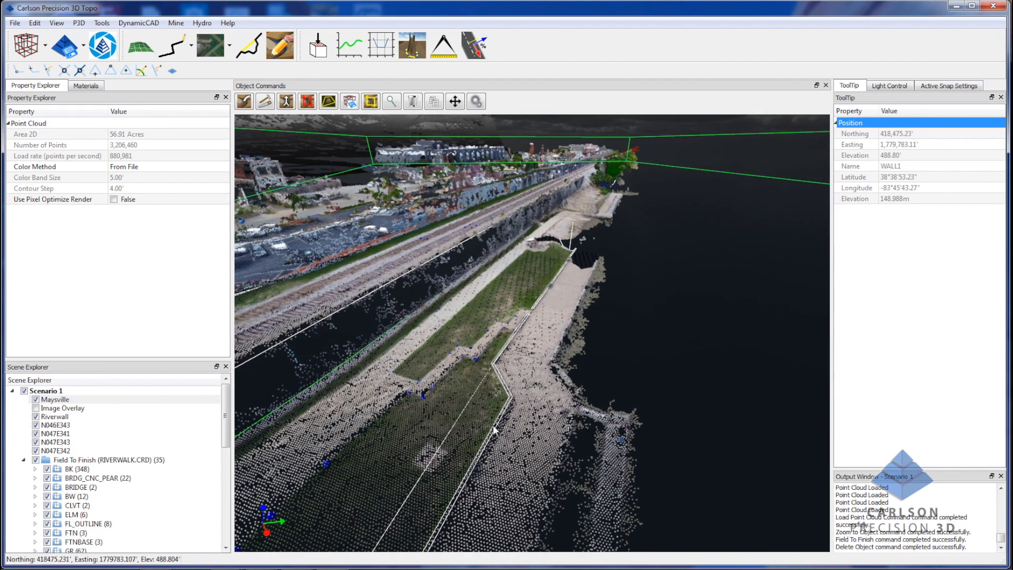
Select the WALL1 line beside the riverwalk lawn, examine it against the point cloud from above and low angles, and clear the selection
{"action": "left_click", "coordinate": [499, 430]}
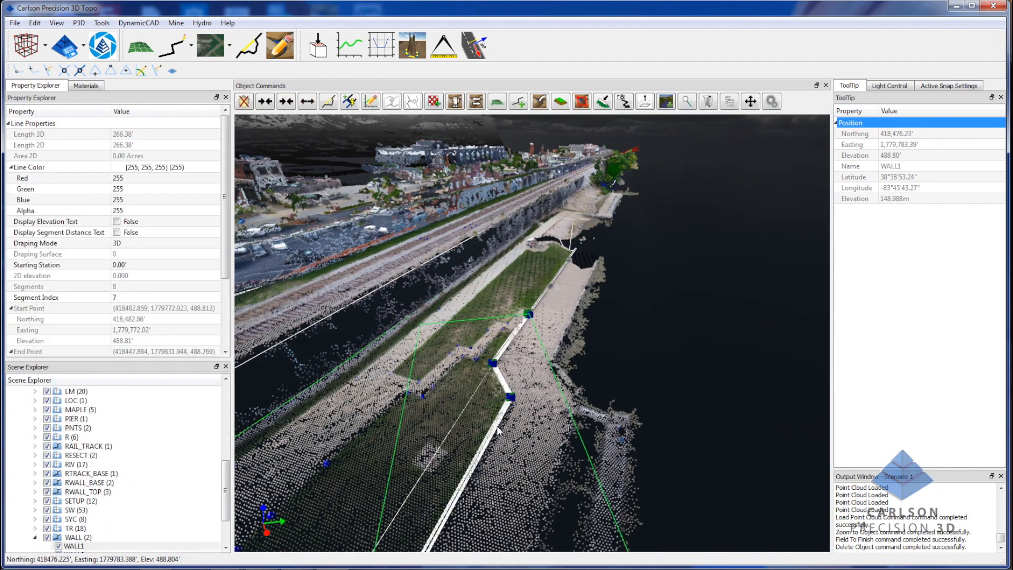
{"action": "scroll", "coordinate": [231, 484], "scroll_direction": "down", "scroll_amount": 2}
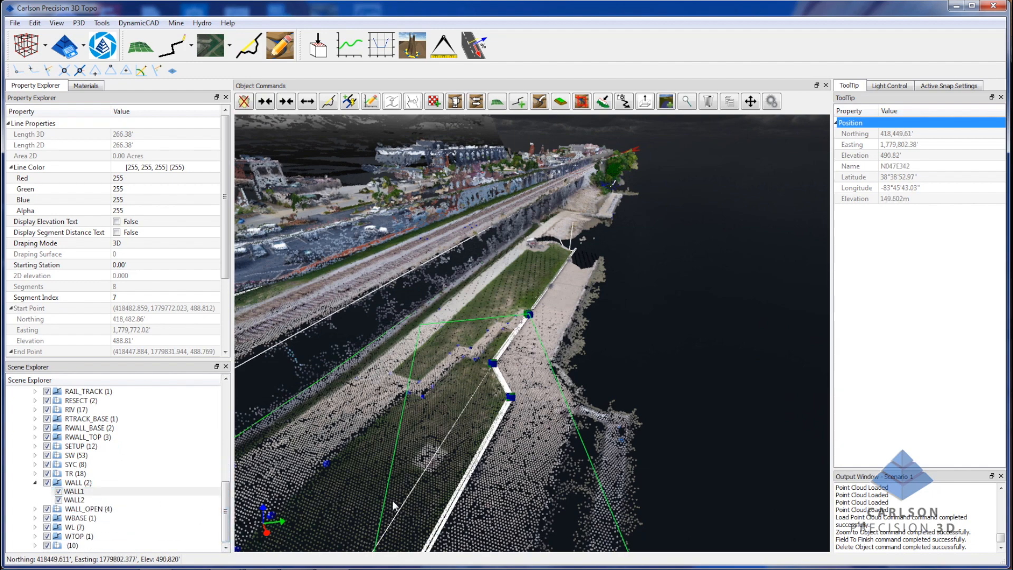
{"action": "left_click_drag", "start_coordinate": [475, 395], "coordinate": [513, 393]}
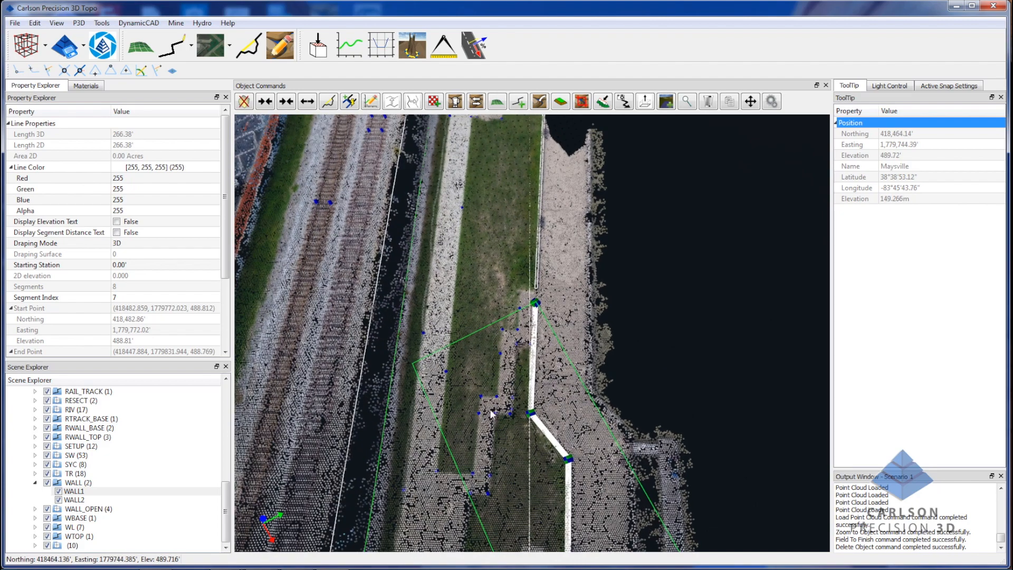
{"action": "scroll", "coordinate": [490, 409], "scroll_direction": "up", "scroll_amount": 2}
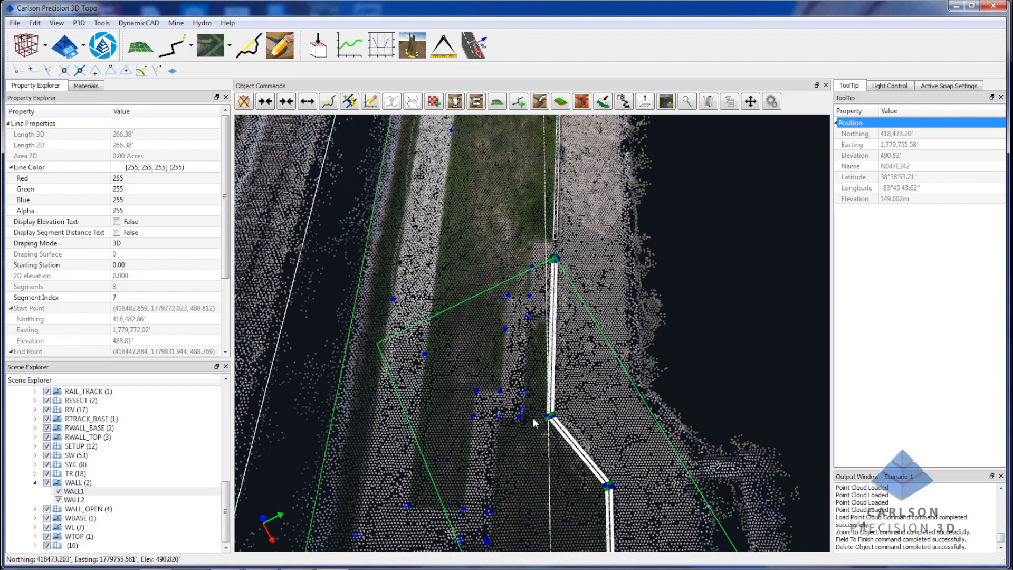
{"action": "left_click_drag", "start_coordinate": [528, 471], "coordinate": [533, 393]}
{"action": "left_click_drag", "start_coordinate": [528, 321], "coordinate": [506, 347]}
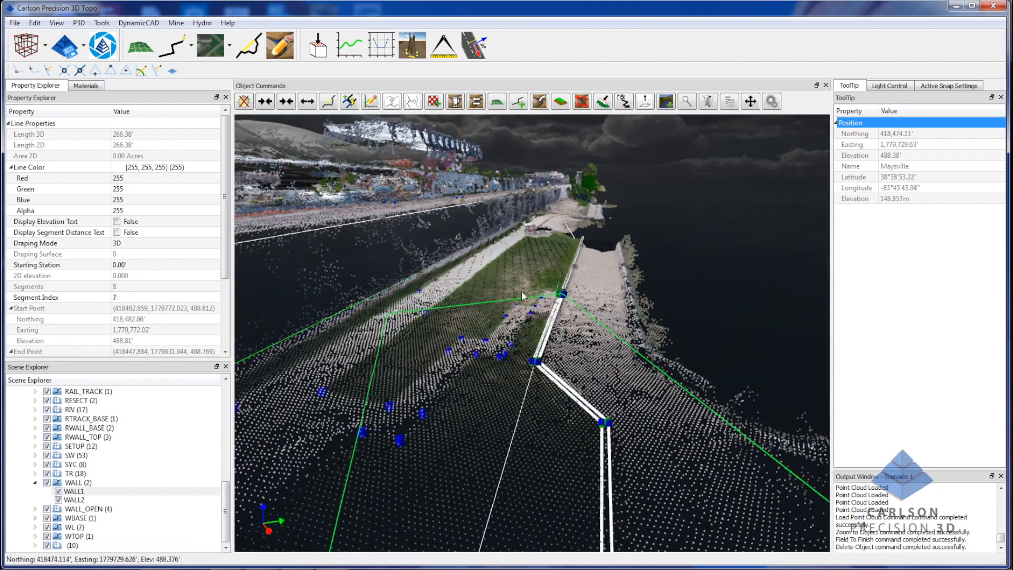
{"action": "mouse_move", "coordinate": [515, 269]}
{"action": "left_mouse_down"}
{"action": "mouse_move", "coordinate": [527, 284]}
{"action": "mouse_move", "coordinate": [509, 272]}
{"action": "left_mouse_up"}
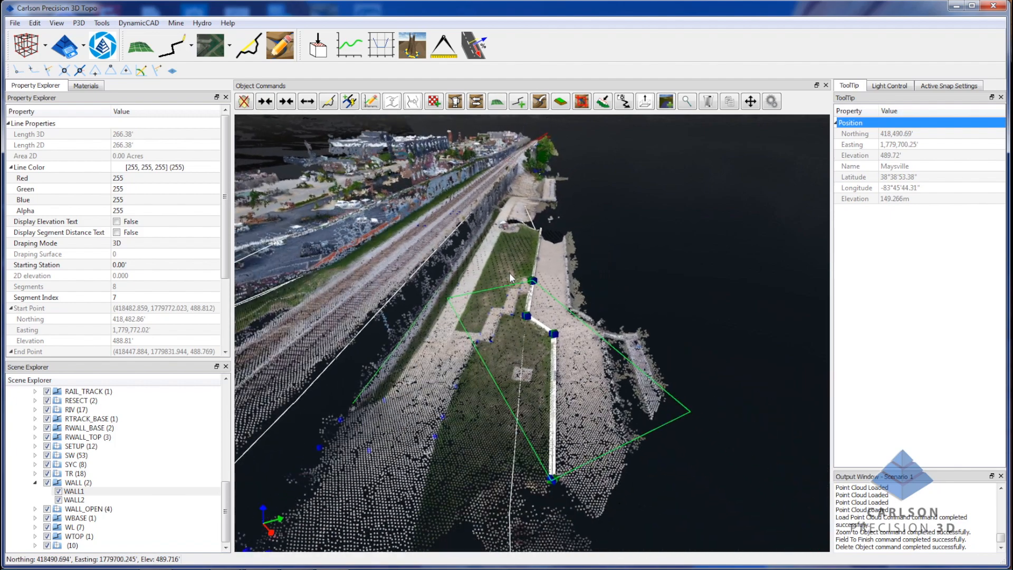
{"action": "key", "text": "Escape"}
Examine the surveyed walls, railroad tracks and tree symbols against the Maysville cloud along the riverfront
{"action": "left_click_drag", "start_coordinate": [504, 269], "coordinate": [489, 275]}
{"action": "scroll", "coordinate": [488, 274], "scroll_direction": "down", "scroll_amount": 5}
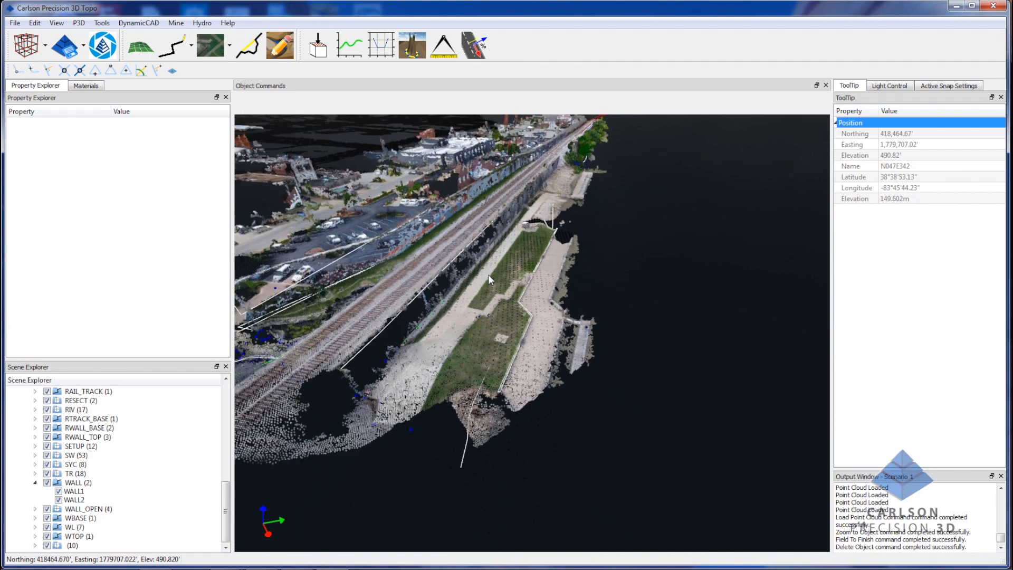
{"action": "middle_click_drag", "start_coordinate": [488, 275], "coordinate": [514, 272]}
{"action": "scroll", "coordinate": [534, 262], "scroll_direction": "up", "scroll_amount": 5}
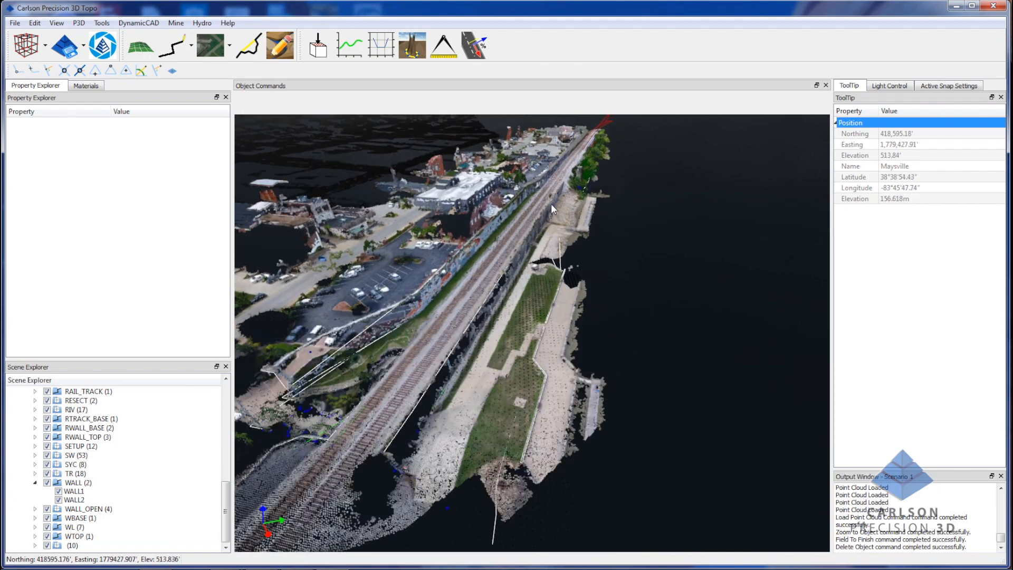
{"action": "scroll", "coordinate": [530, 246], "scroll_direction": "up", "scroll_amount": 3}
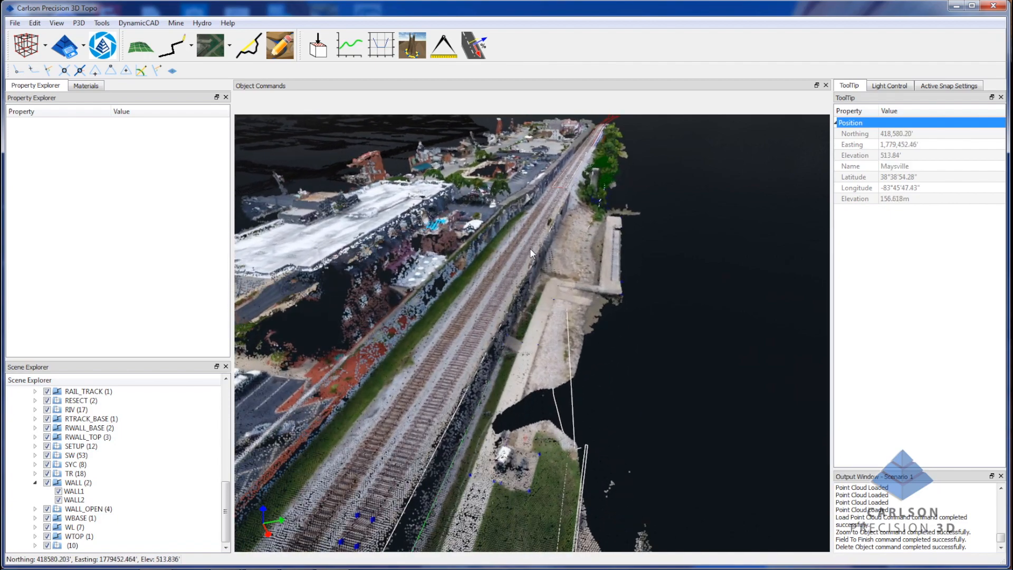
{"action": "left_click", "coordinate": [559, 195]}
{"action": "scroll", "coordinate": [552, 211], "scroll_direction": "up", "scroll_amount": 5}
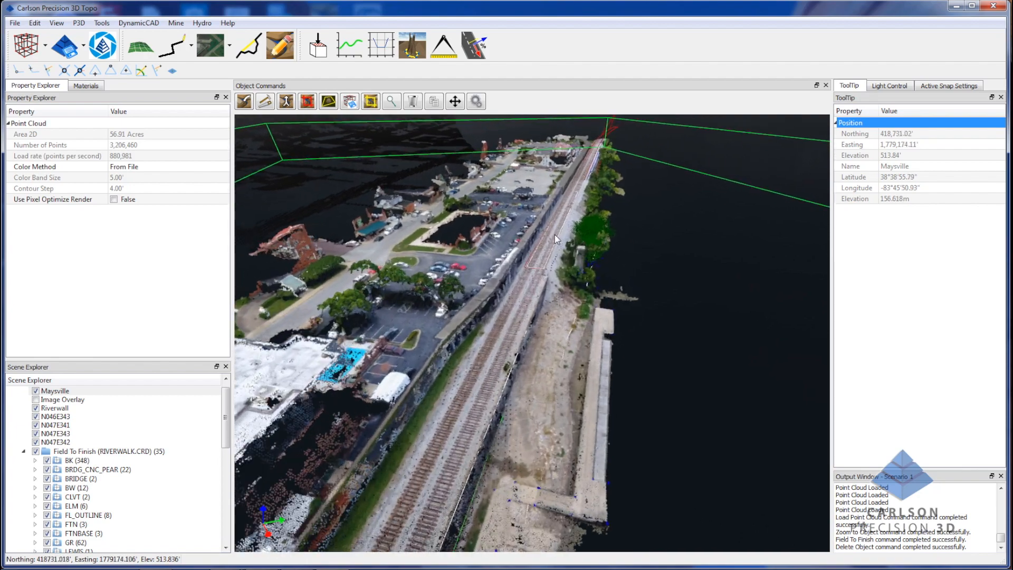
{"action": "scroll", "coordinate": [555, 234], "scroll_direction": "up", "scroll_amount": 4}
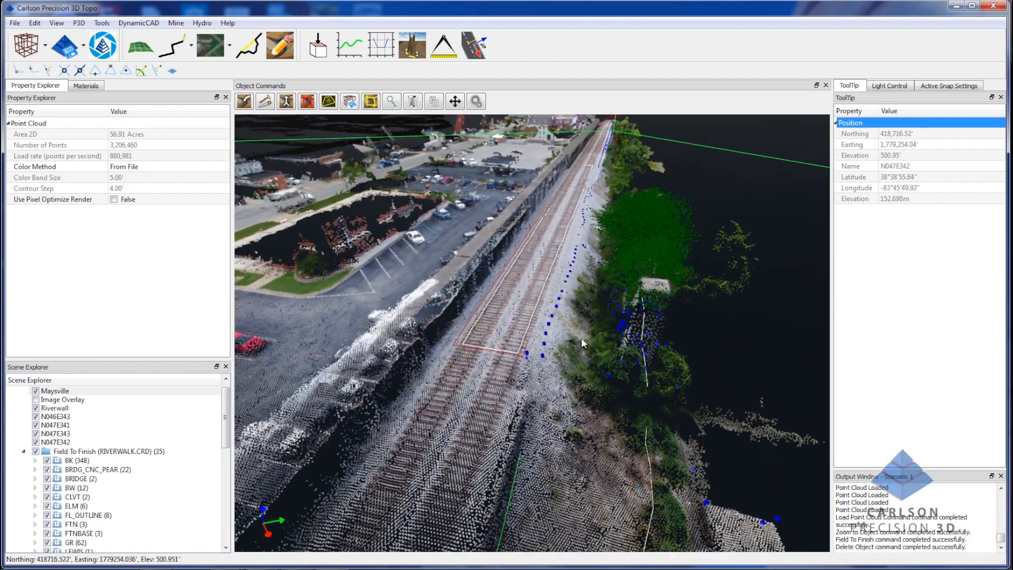
{"action": "middle_click_drag", "start_coordinate": [512, 354], "coordinate": [467, 376]}
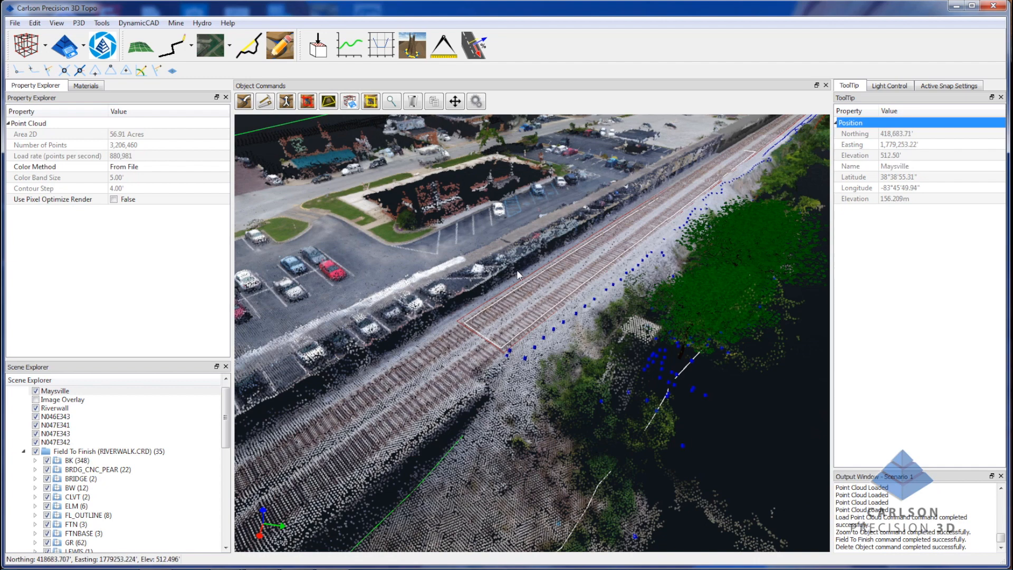
{"action": "scroll", "coordinate": [536, 252], "scroll_direction": "down", "scroll_amount": 2}
{"action": "scroll", "coordinate": [496, 374], "scroll_direction": "down", "scroll_amount": 3}
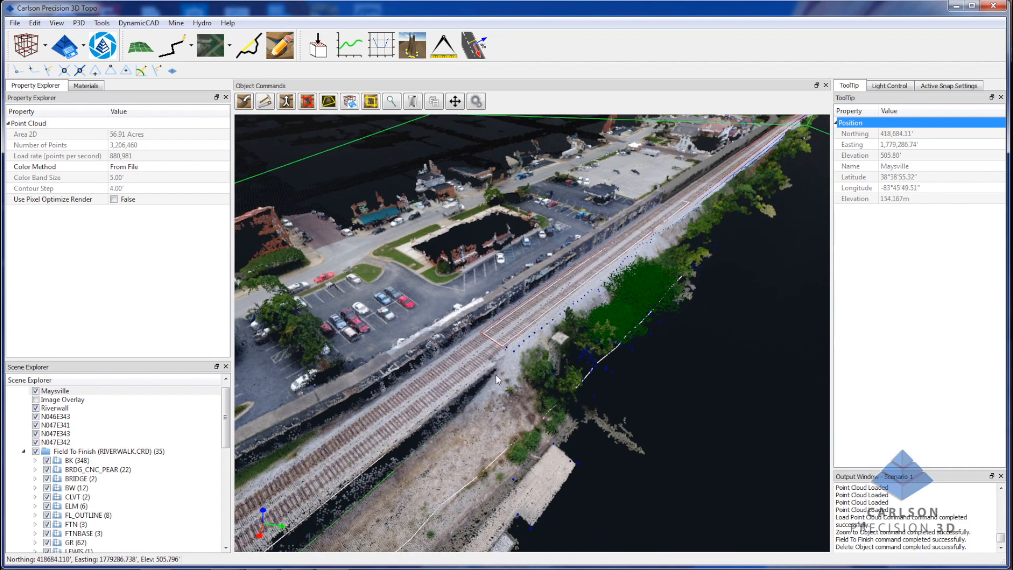
{"action": "left_click_drag", "start_coordinate": [479, 379], "coordinate": [414, 372]}
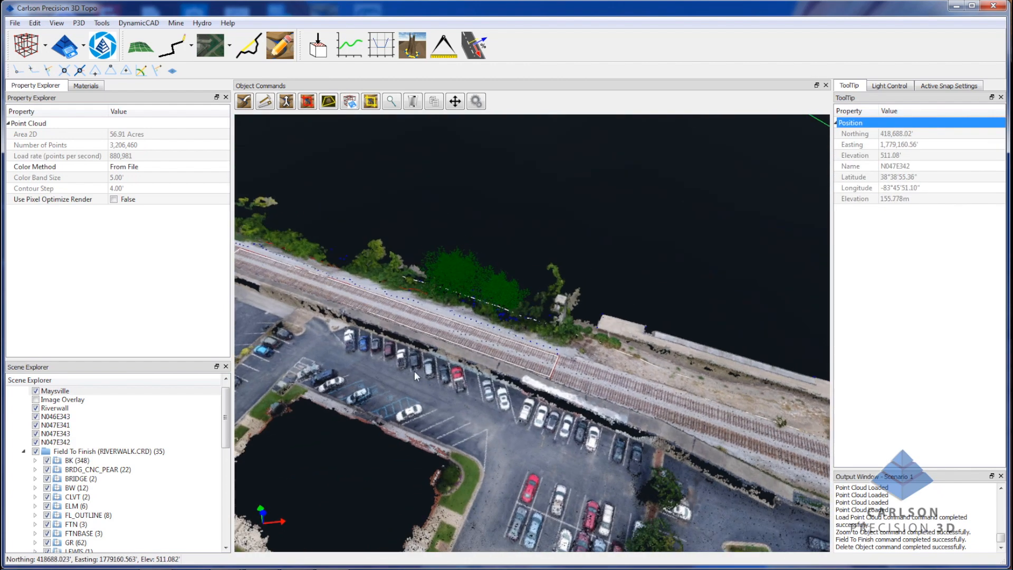
Download Google Maps satellite imagery for the site at zoom level 18 and tile size 2048
{"action": "left_click", "coordinate": [206, 56]}
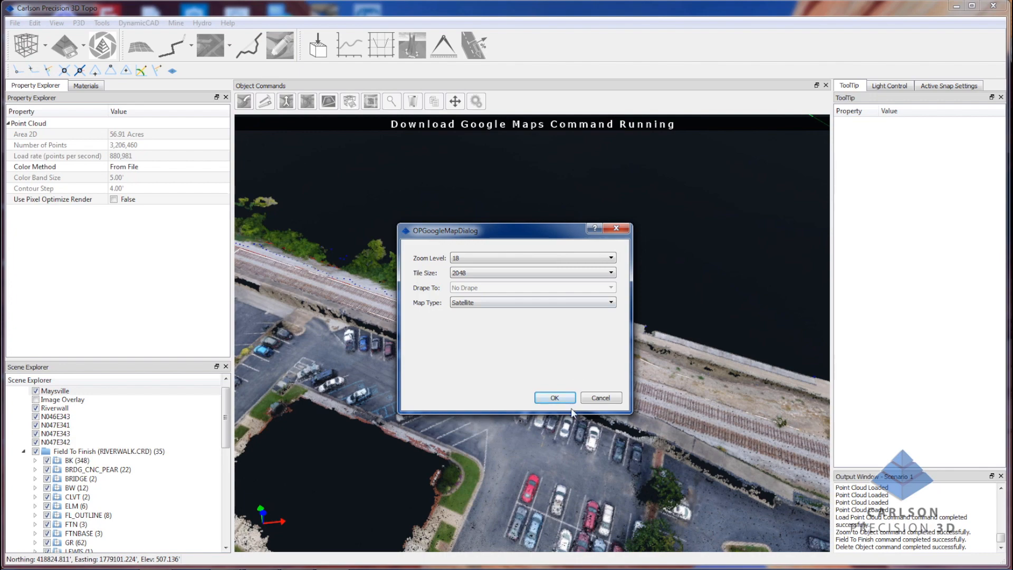
{"action": "left_click", "coordinate": [551, 398]}
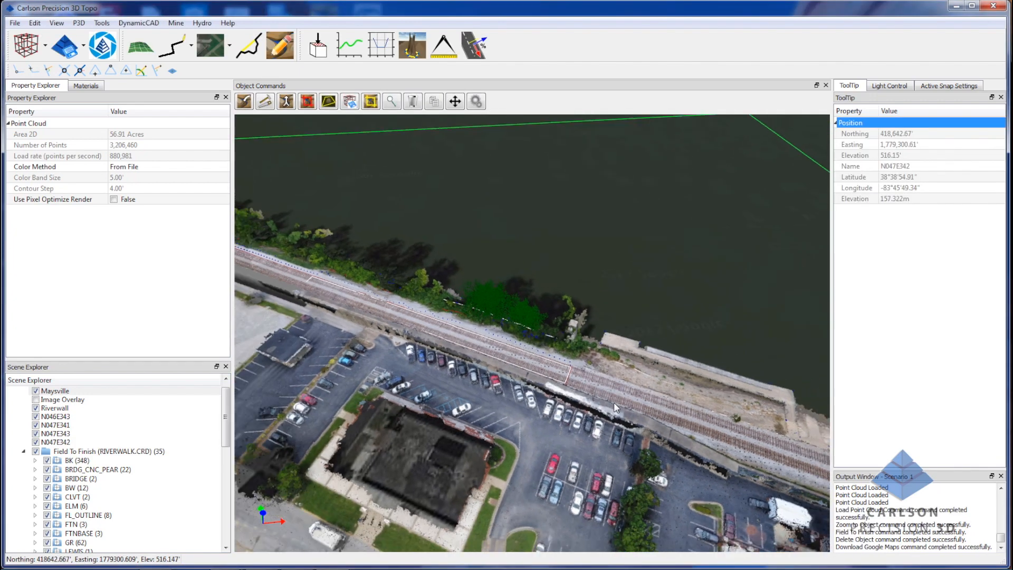
{"action": "scroll", "coordinate": [614, 402], "scroll_direction": "down", "scroll_amount": 8}
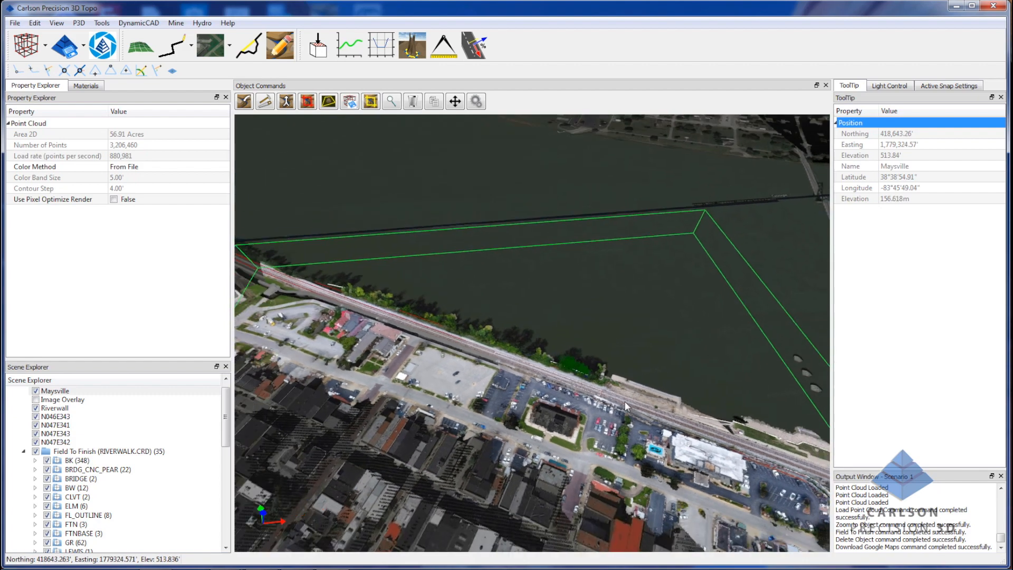
{"action": "scroll", "coordinate": [625, 402], "scroll_direction": "down", "scroll_amount": 5}
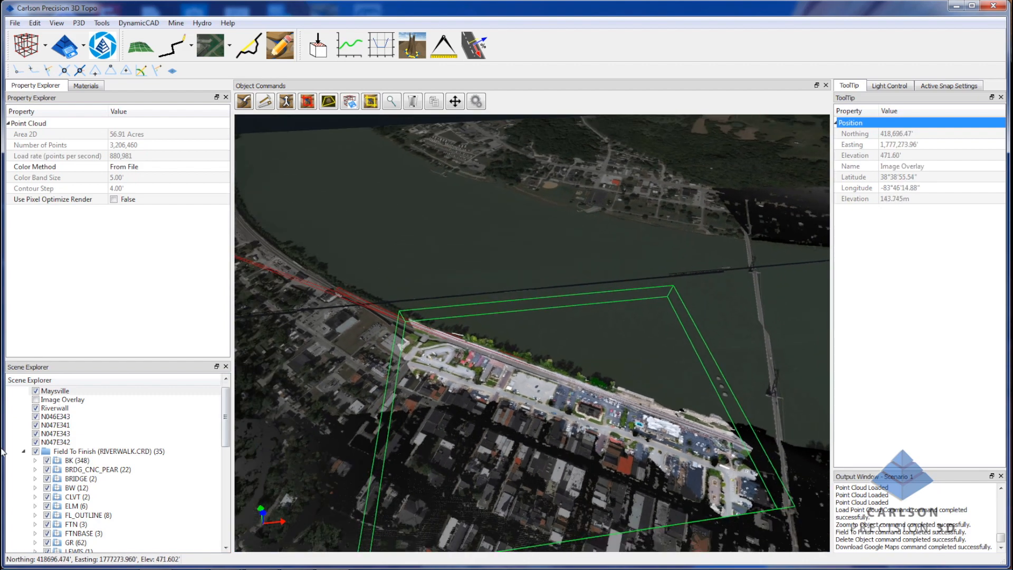
{"action": "scroll", "coordinate": [549, 454], "scroll_direction": "down", "scroll_amount": 6}
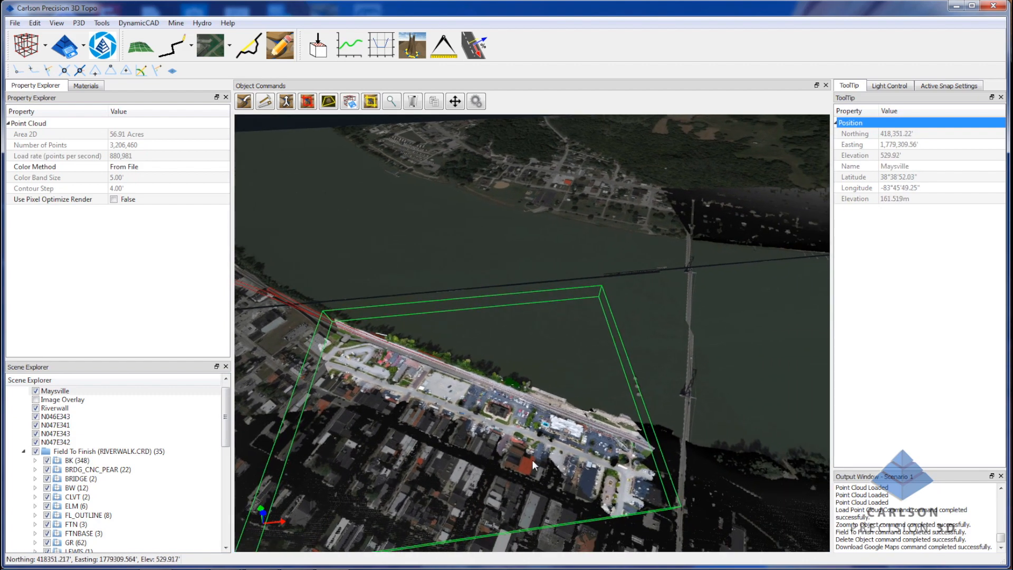
Collapse the Field To Finish group in the scene list and select the newly downloaded Image Overlay beneath it
{"action": "middle_click_drag", "start_coordinate": [534, 426], "coordinate": [528, 378]}
{"action": "middle_click_drag", "start_coordinate": [648, 486], "coordinate": [579, 453]}
{"action": "scroll", "coordinate": [451, 432], "scroll_direction": "up", "scroll_amount": 5}
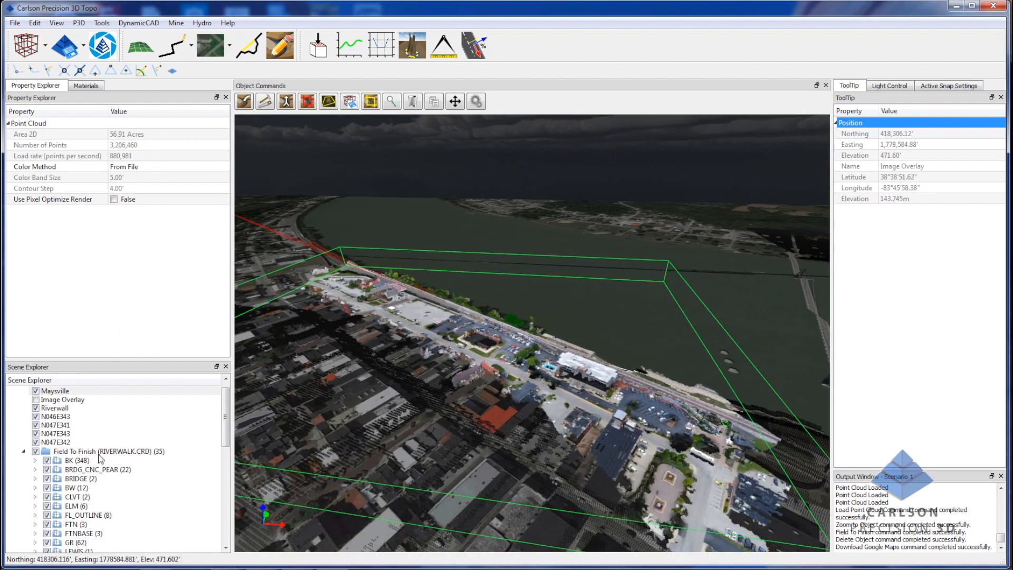
{"action": "left_click", "coordinate": [24, 452]}
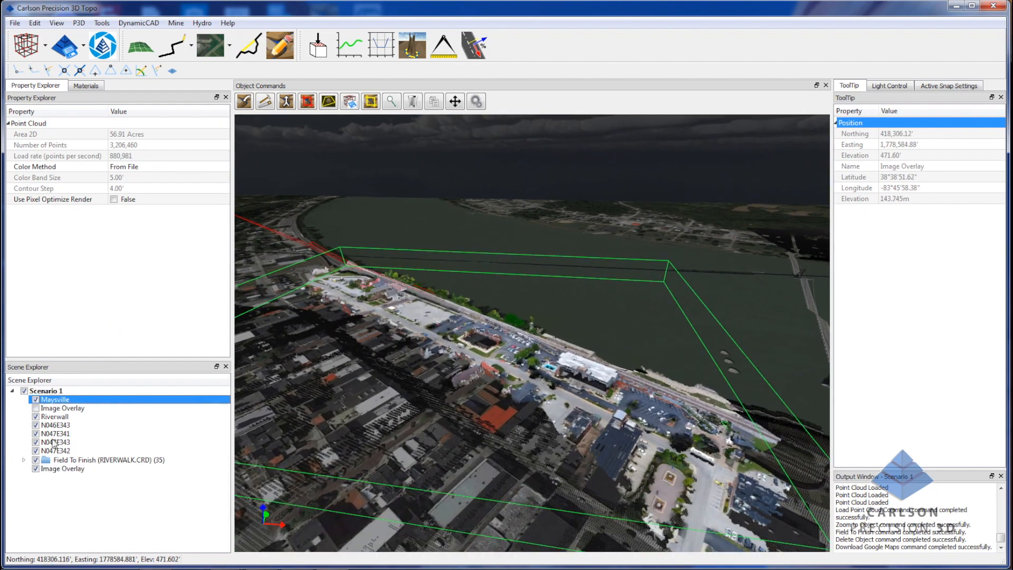
{"action": "left_click", "coordinate": [72, 469]}
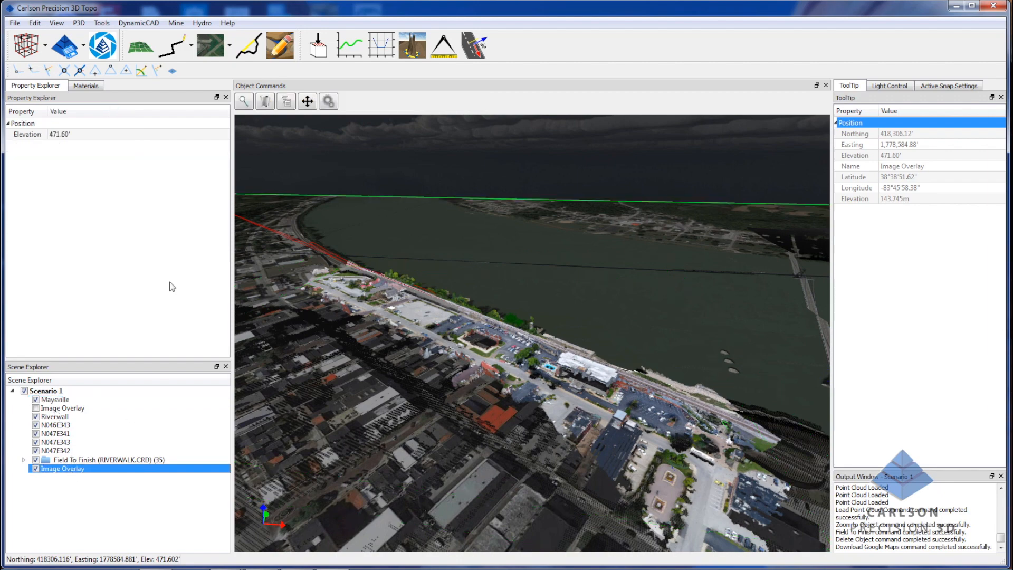
Try raising the satellite image overlay to an elevation of 500 feet
{"action": "left_click", "coordinate": [78, 134]}
{"action": "type", "text": "500"}
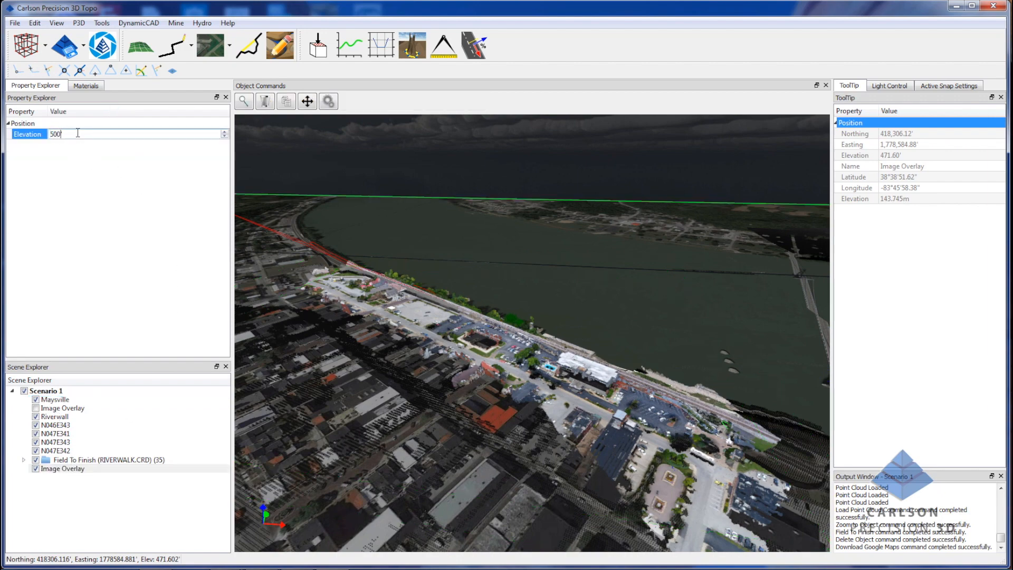
{"action": "key", "text": "Return"}
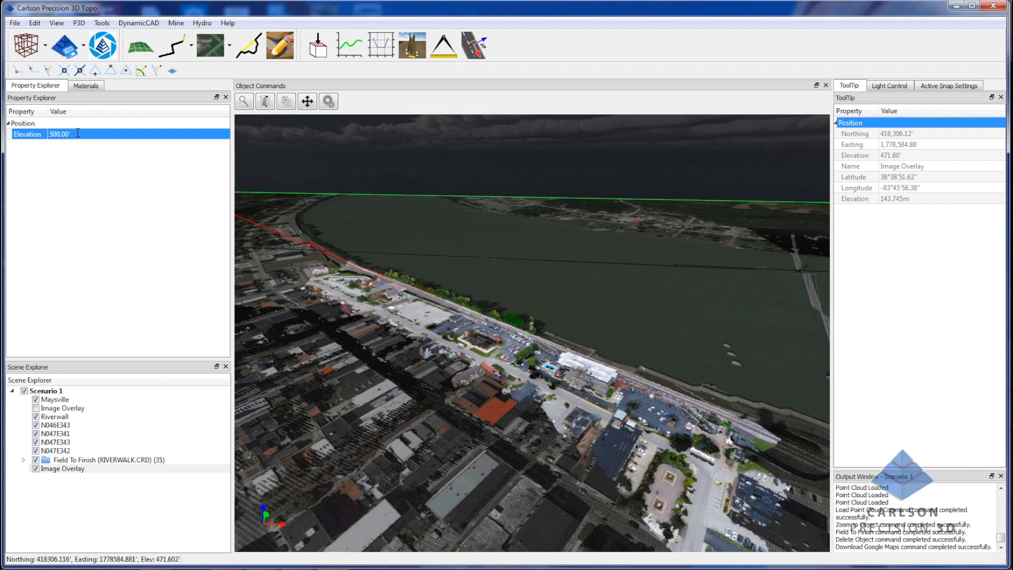
Set the satellite image overlay's elevation to 465 feet and examine its fit around the riverfront buildings and parking lots
{"action": "left_click", "coordinate": [78, 134]}
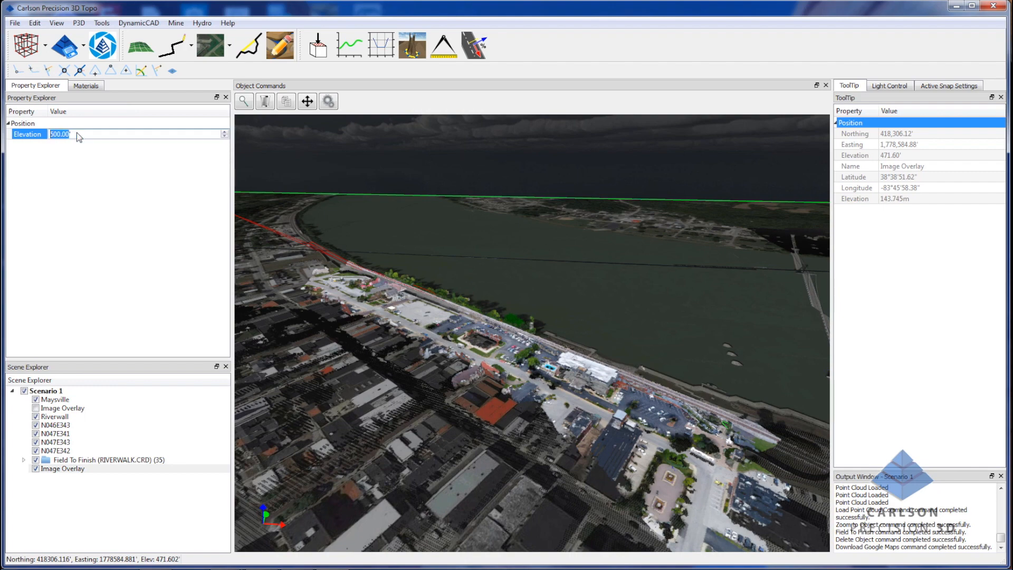
{"action": "type", "text": "465"}
{"action": "key", "text": "Return"}
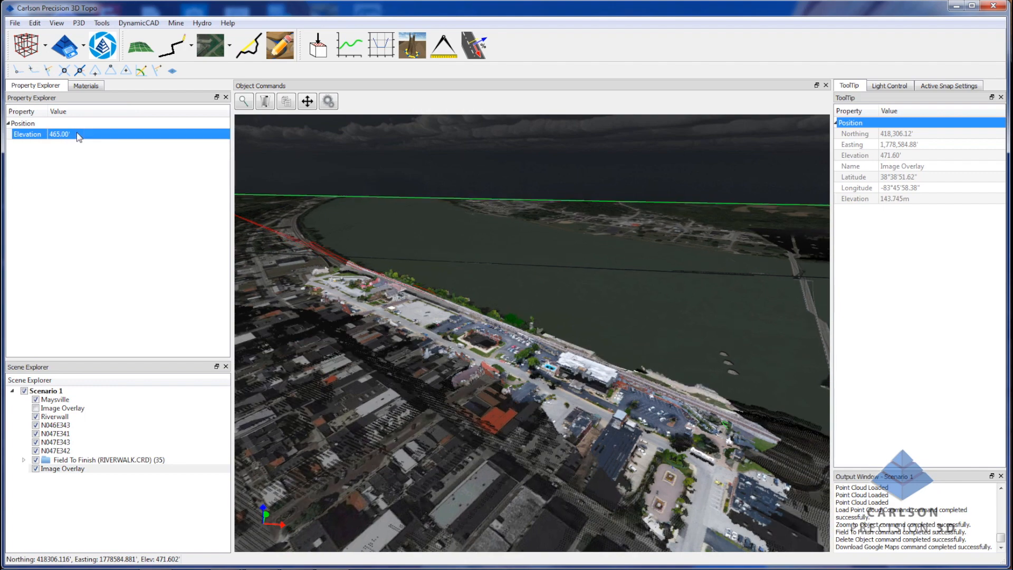
{"action": "scroll", "coordinate": [580, 375], "scroll_direction": "up", "scroll_amount": 7}
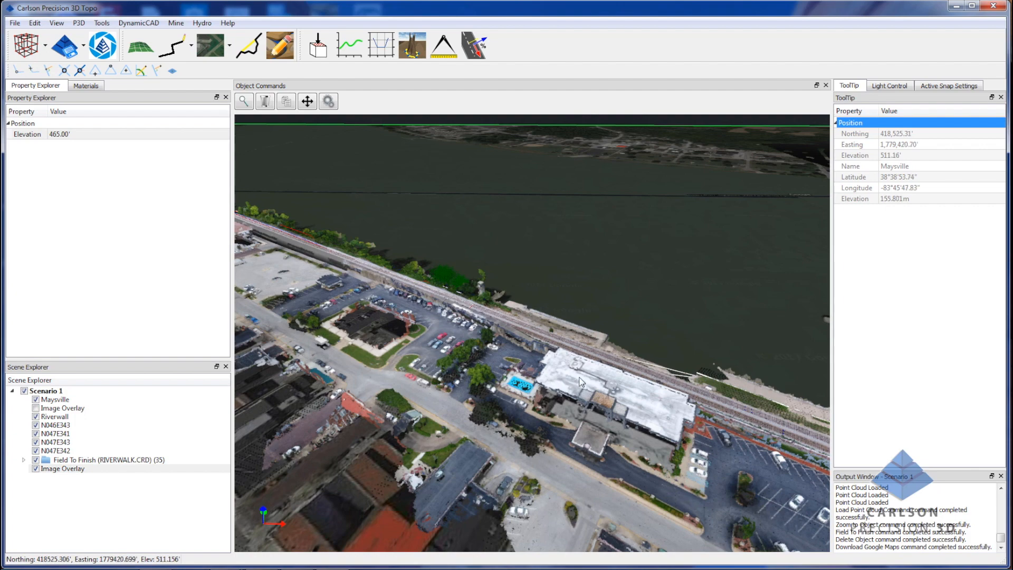
{"action": "scroll", "coordinate": [582, 376], "scroll_direction": "up", "scroll_amount": 2}
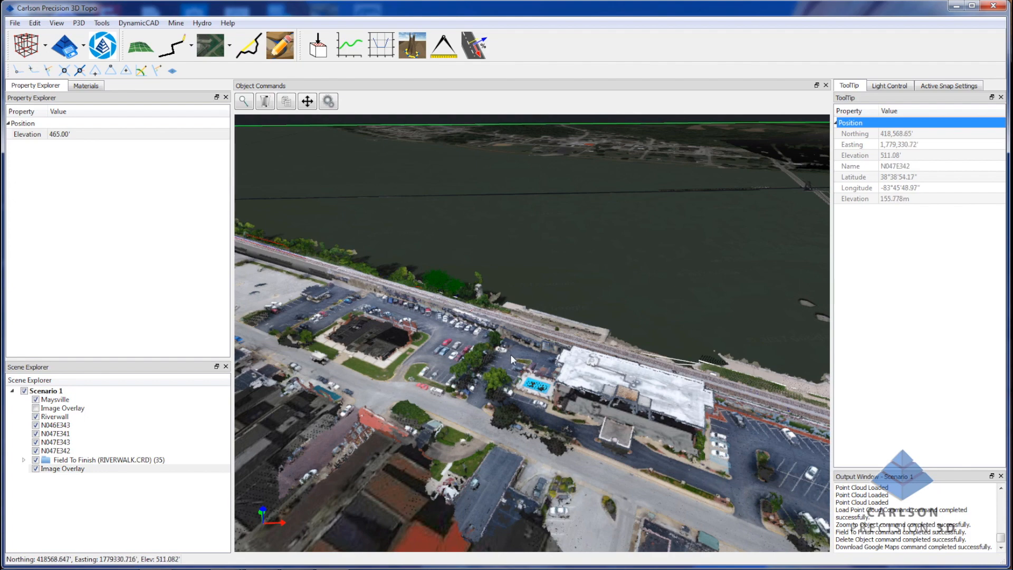
{"action": "middle_click_drag", "start_coordinate": [511, 357], "coordinate": [582, 340]}
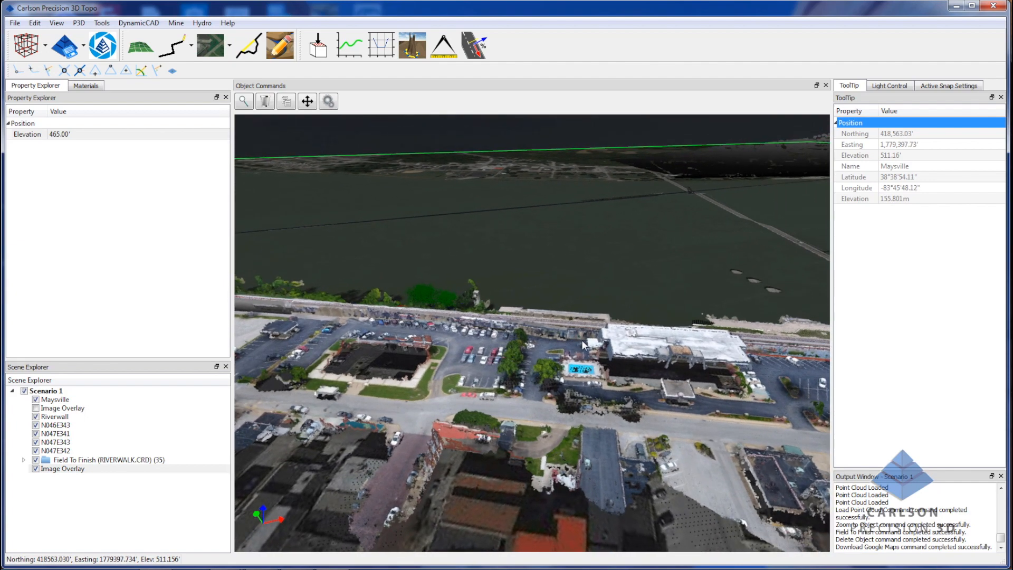